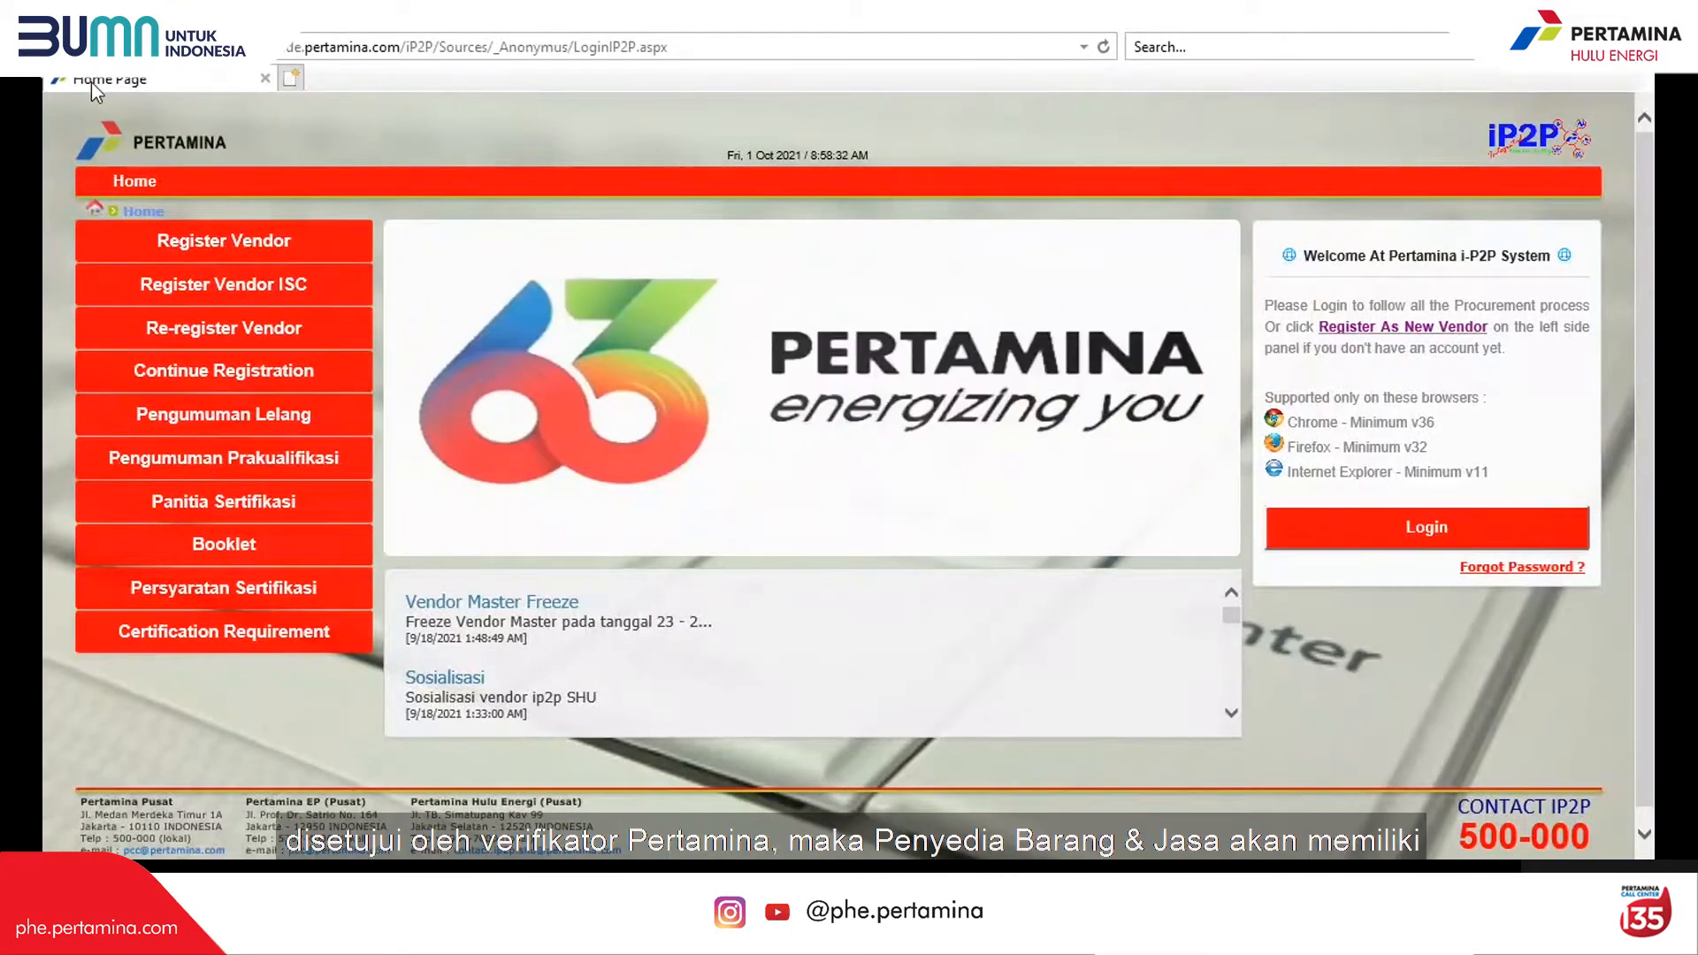
Step: Refresh the i-P2P home page and log in with the vendor's username and password
{"action": "left_click", "coordinate": [577, 429]}
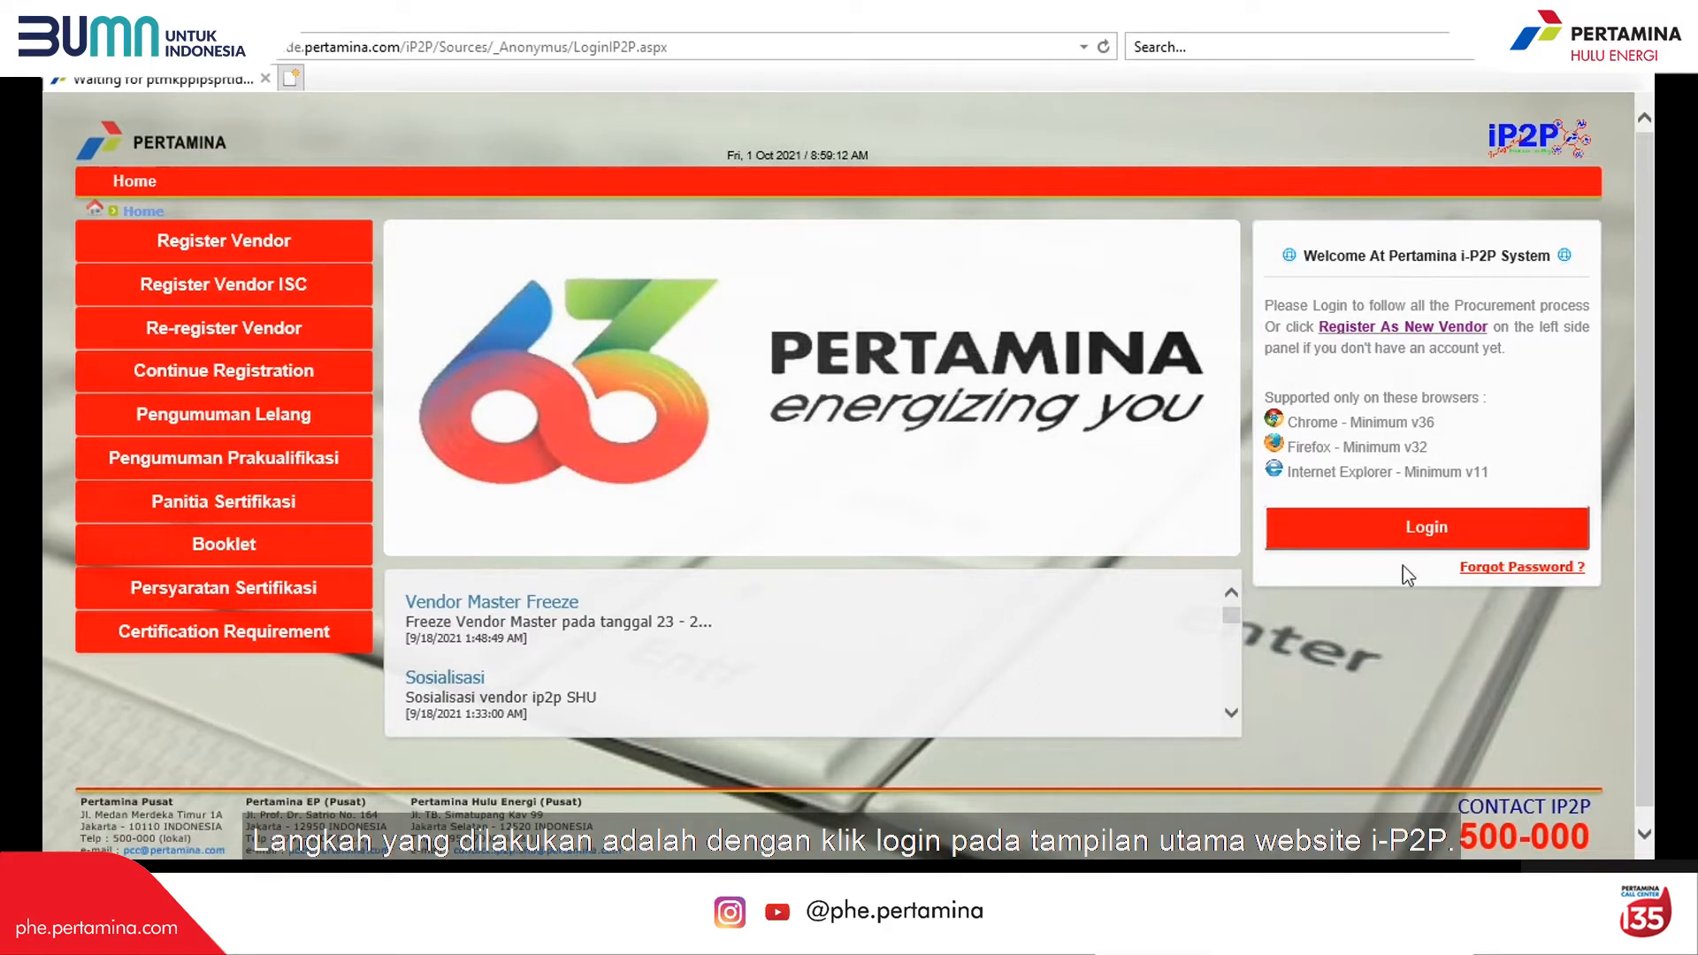
{"action": "left_click", "coordinate": [1406, 530]}
{"action": "left_click", "coordinate": [814, 357]}
{"action": "type", "text": "Majujaya"}
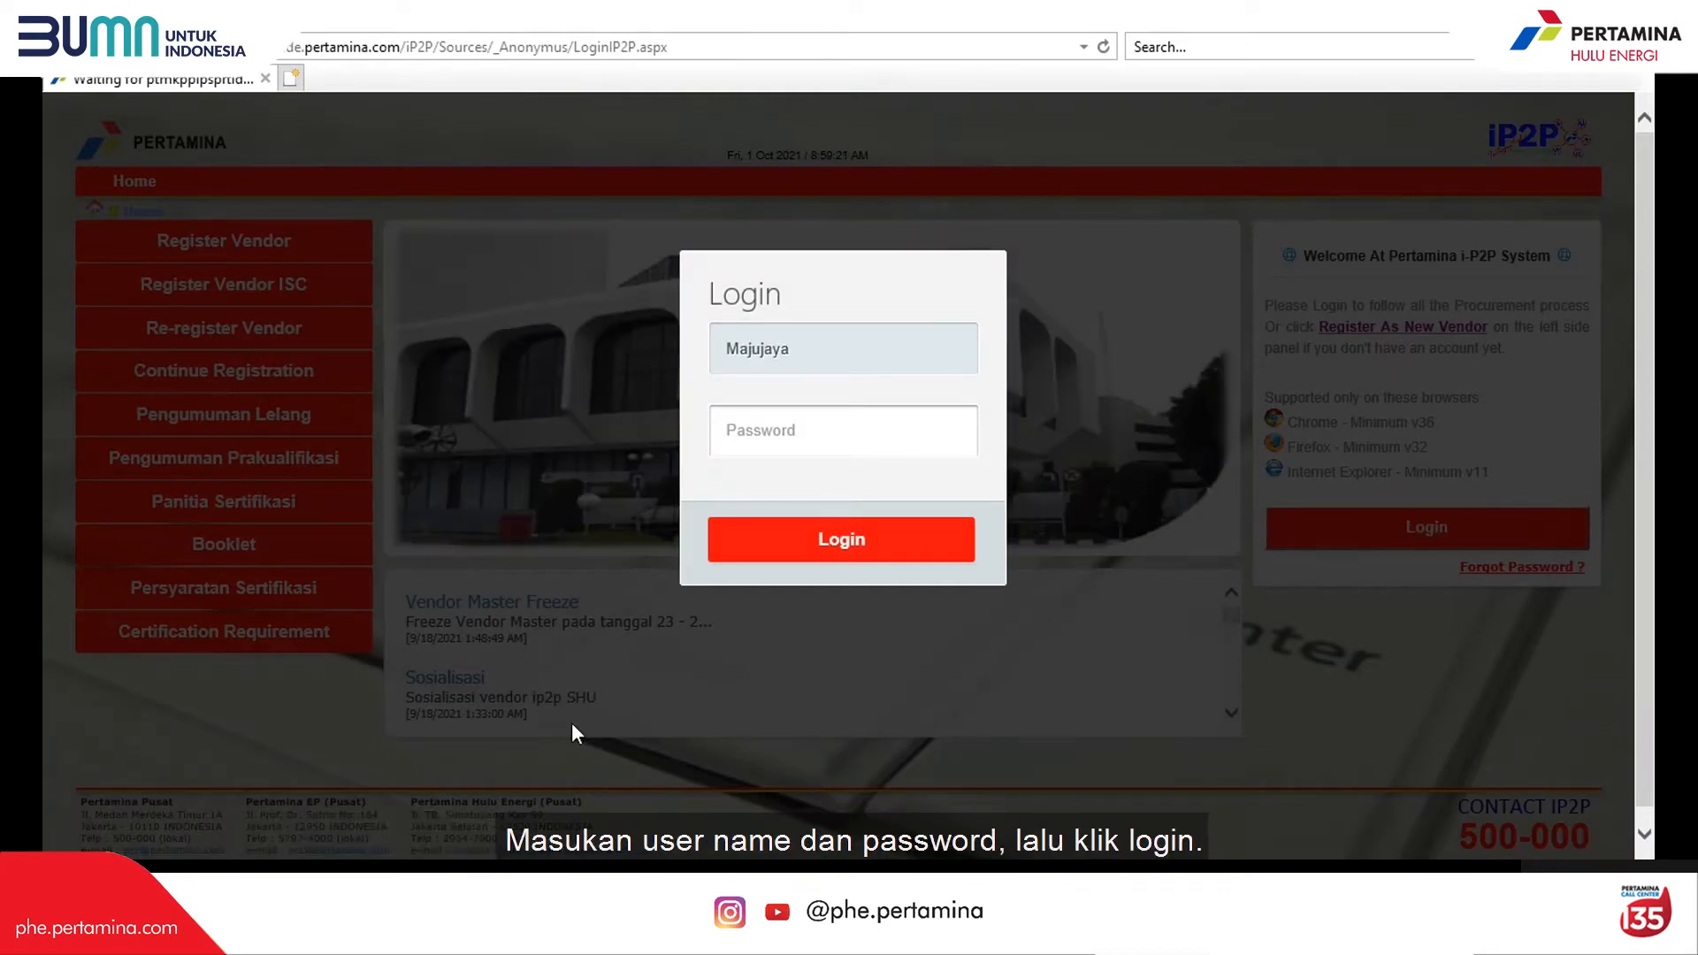
{"action": "left_click", "coordinate": [764, 428]}
{"action": "type", "text": "•••••••••••"}
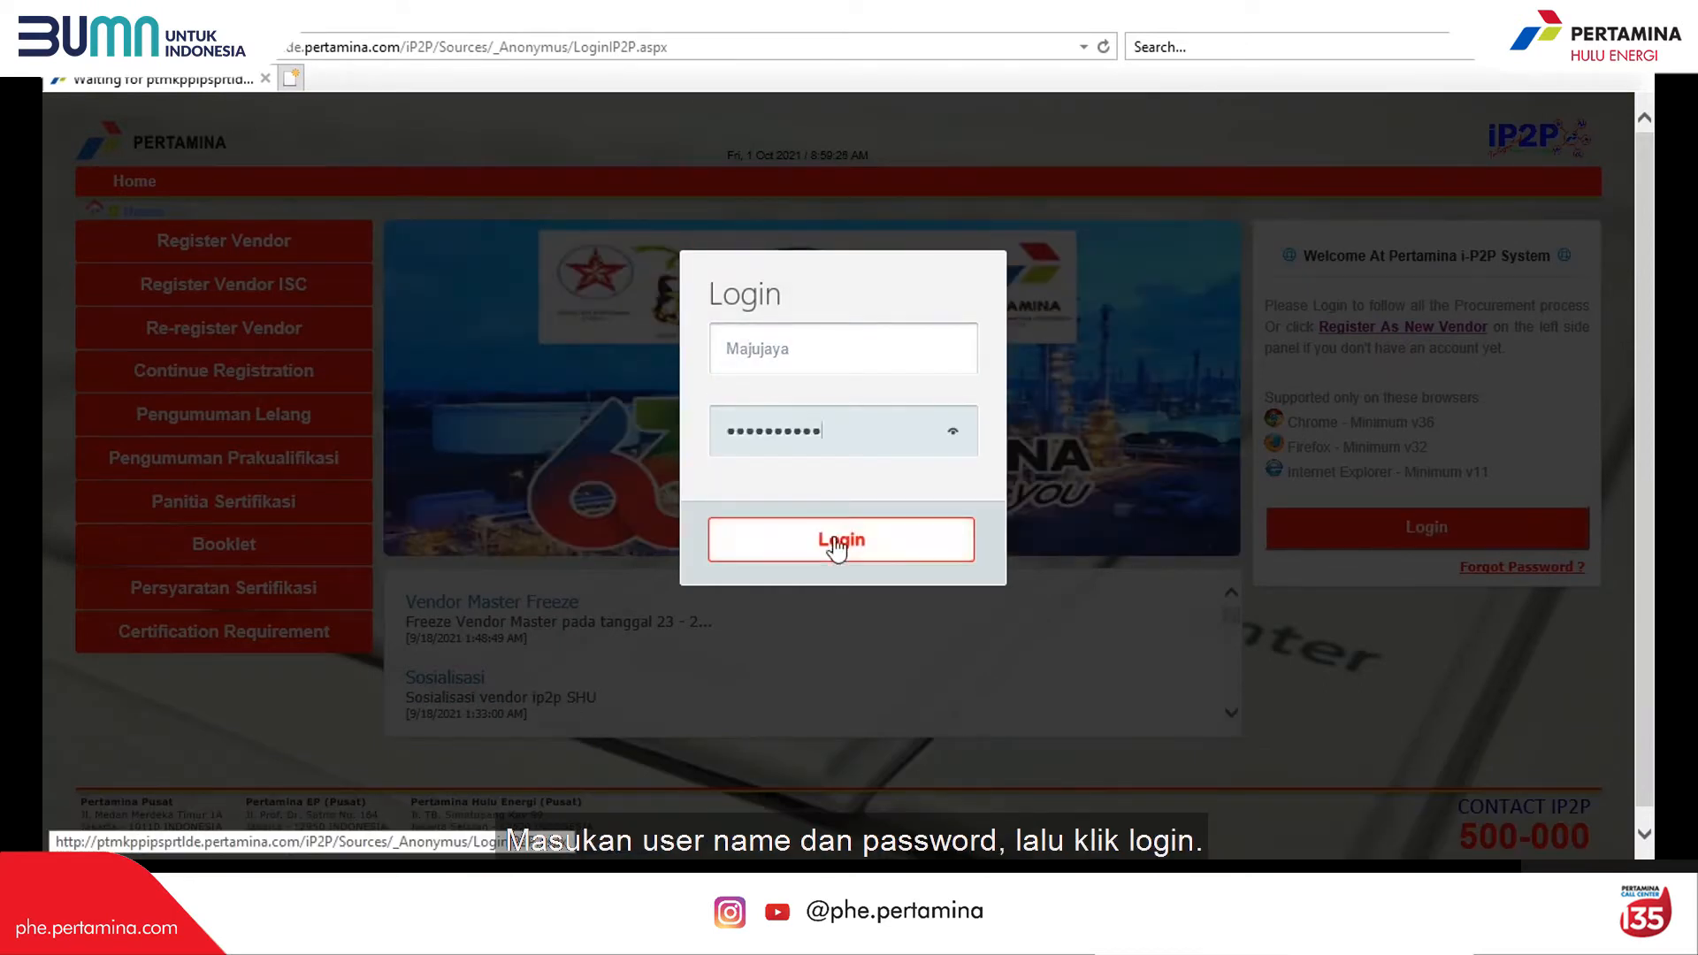
{"action": "left_click", "coordinate": [831, 543]}
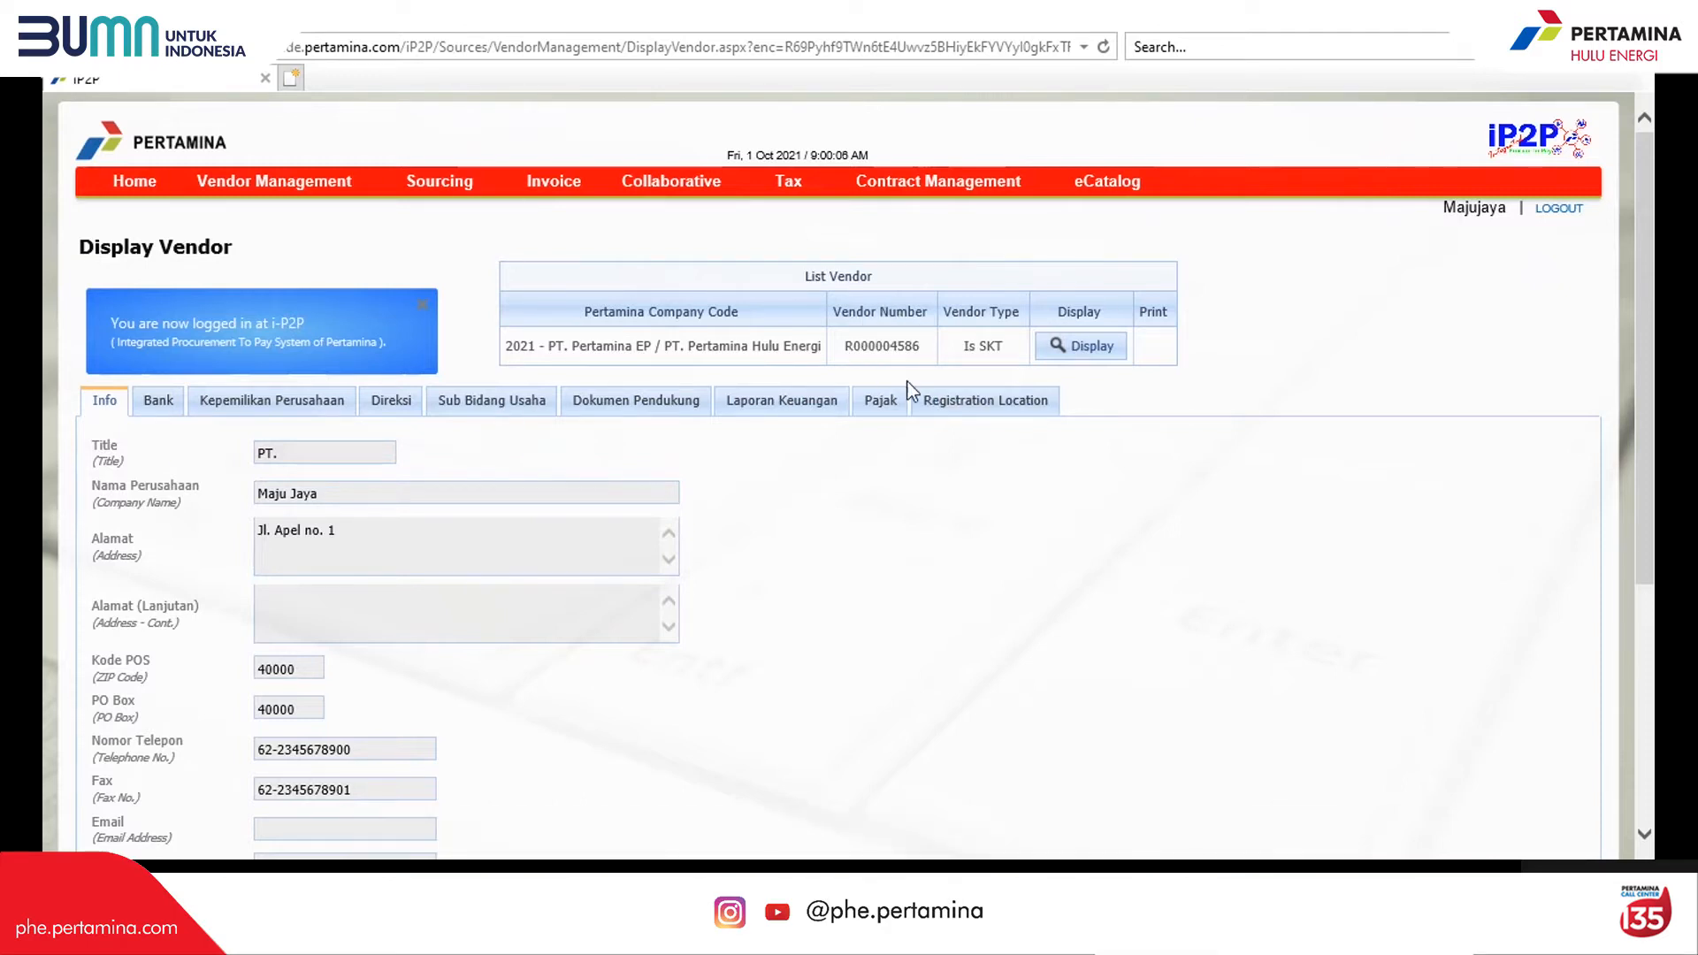
Step: Open the Upgrade Vendor list under Vendor Management > Update / Upgrade Vendor
{"action": "mouse_move", "coordinate": [274, 180]}
{"action": "mouse_move", "coordinate": [309, 239]}
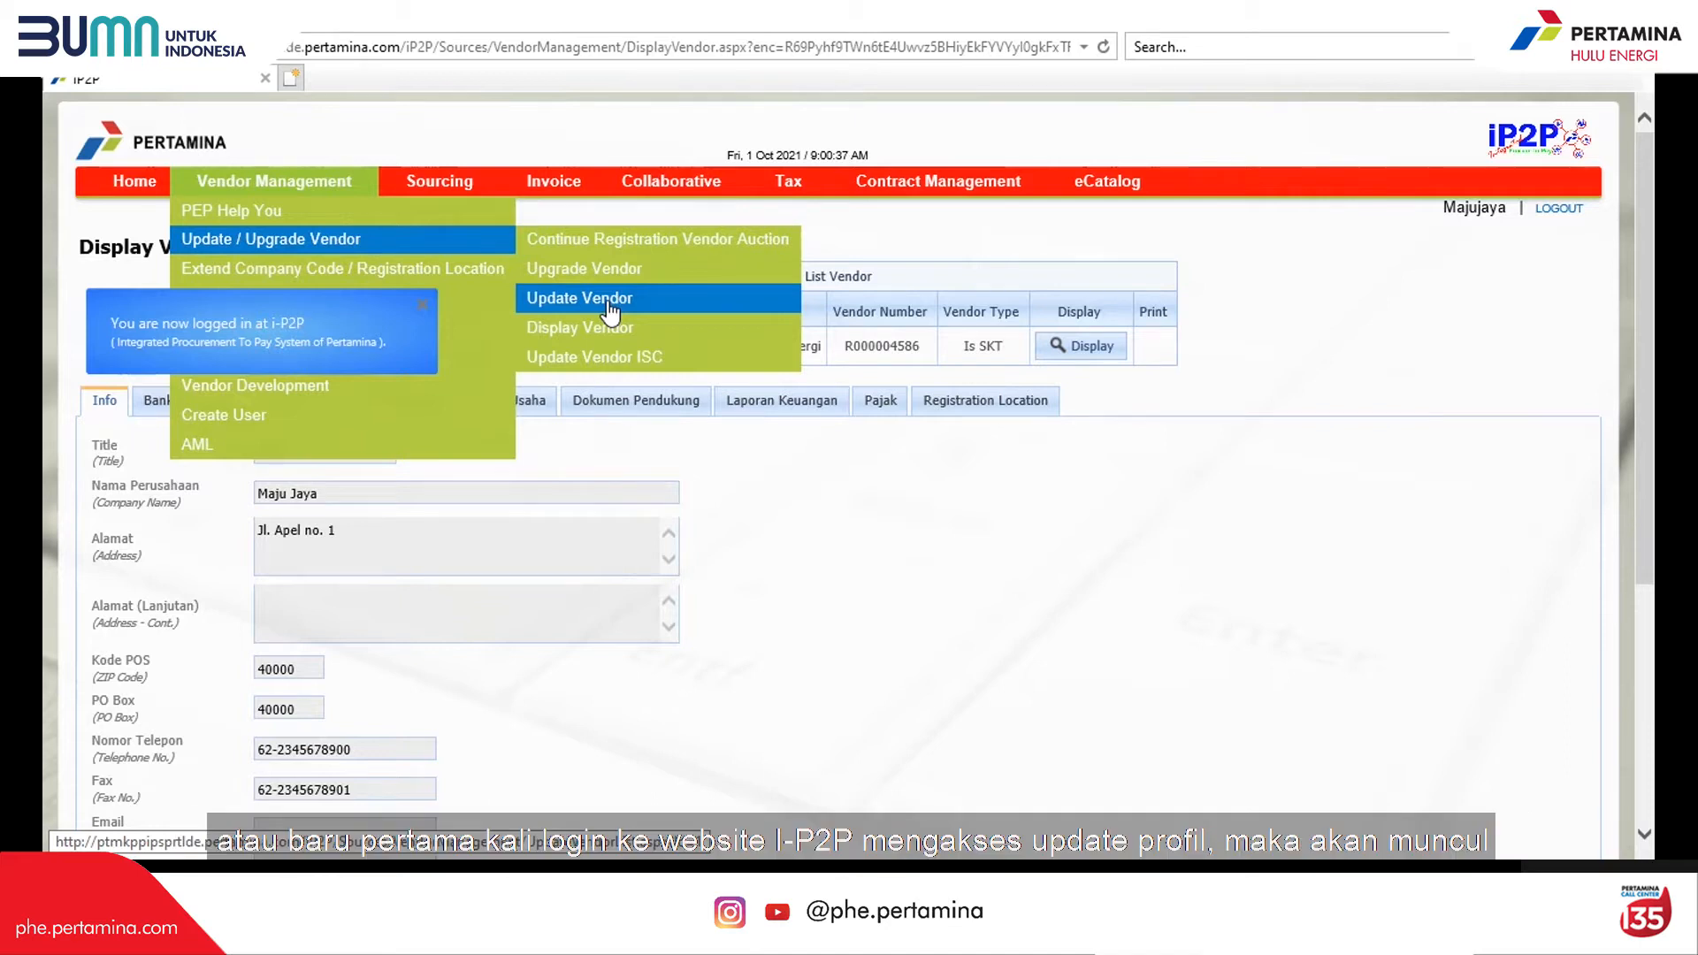
{"action": "left_click", "coordinate": [608, 300]}
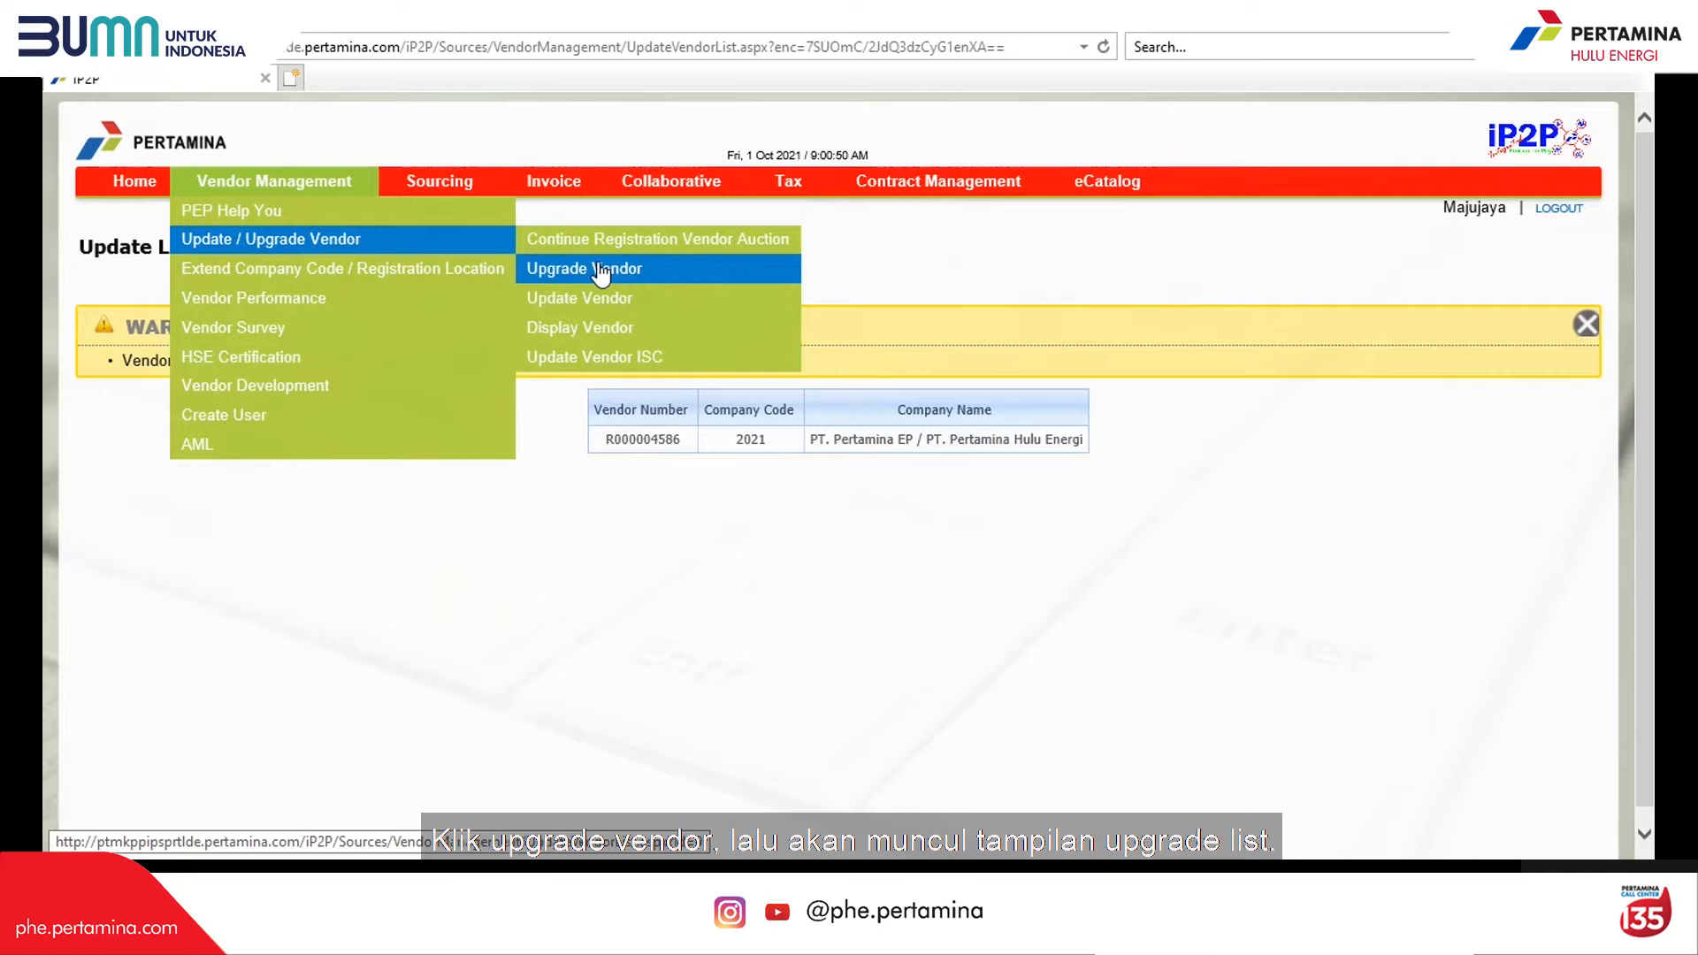
{"action": "left_click", "coordinate": [600, 274]}
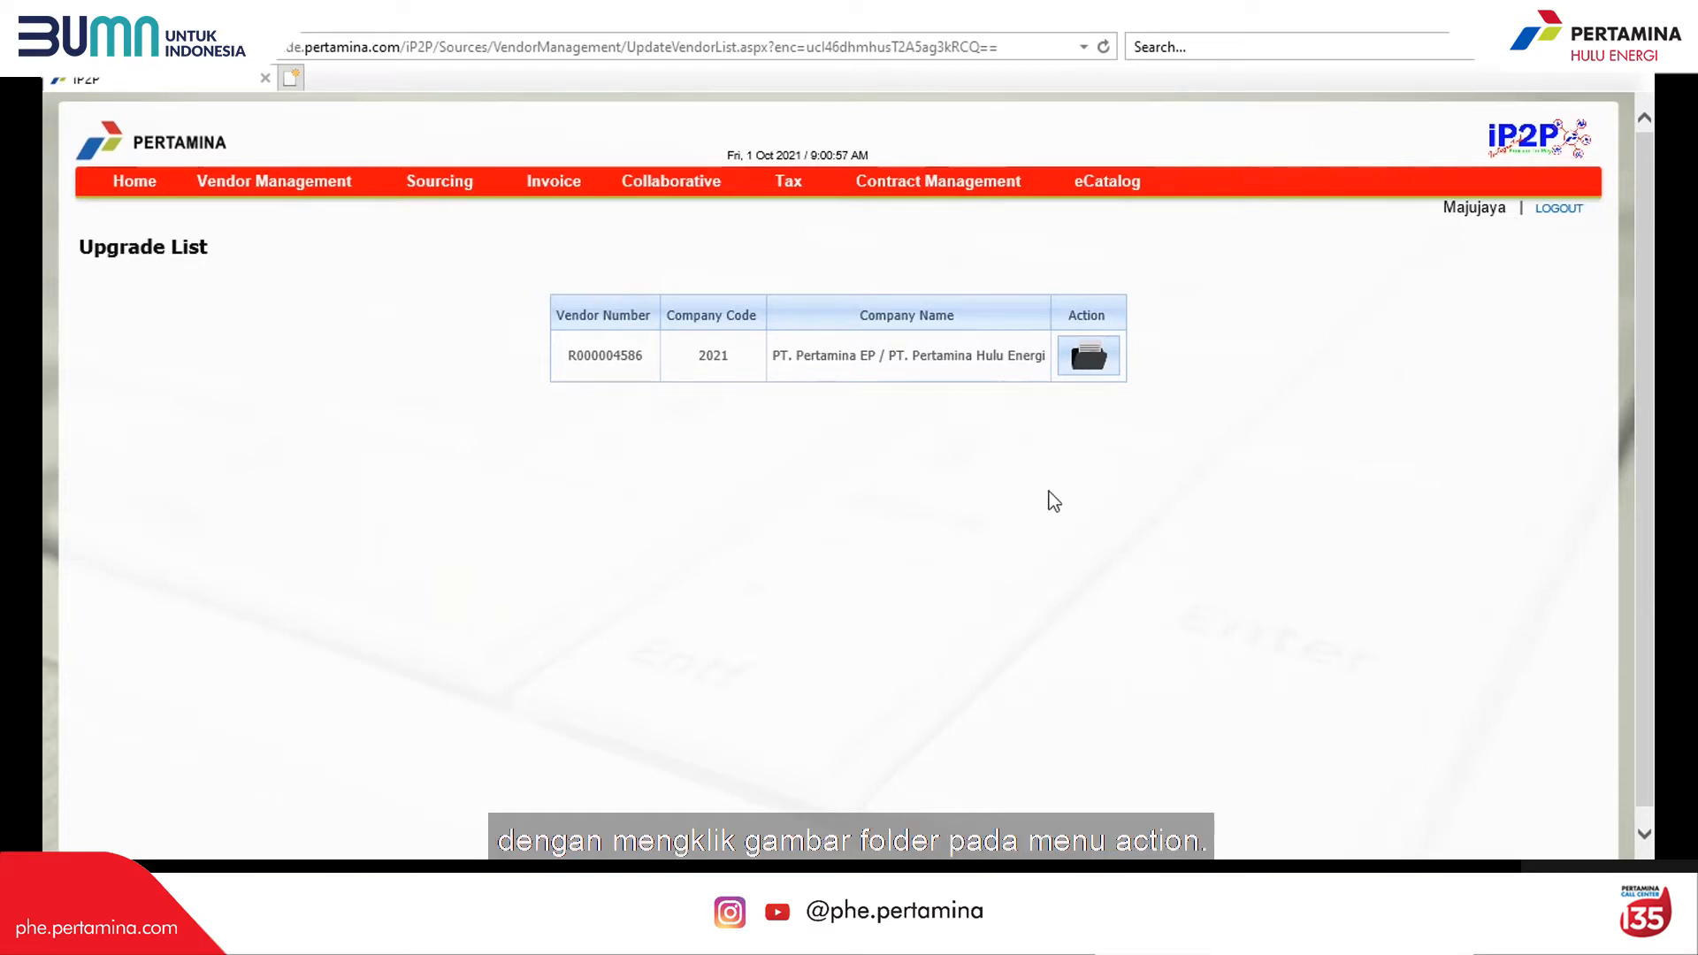
Step: Open the vendor's Upgrade Detail via the Action folder icon and paste the company e-mail into Email
{"action": "left_click", "coordinate": [1090, 361]}
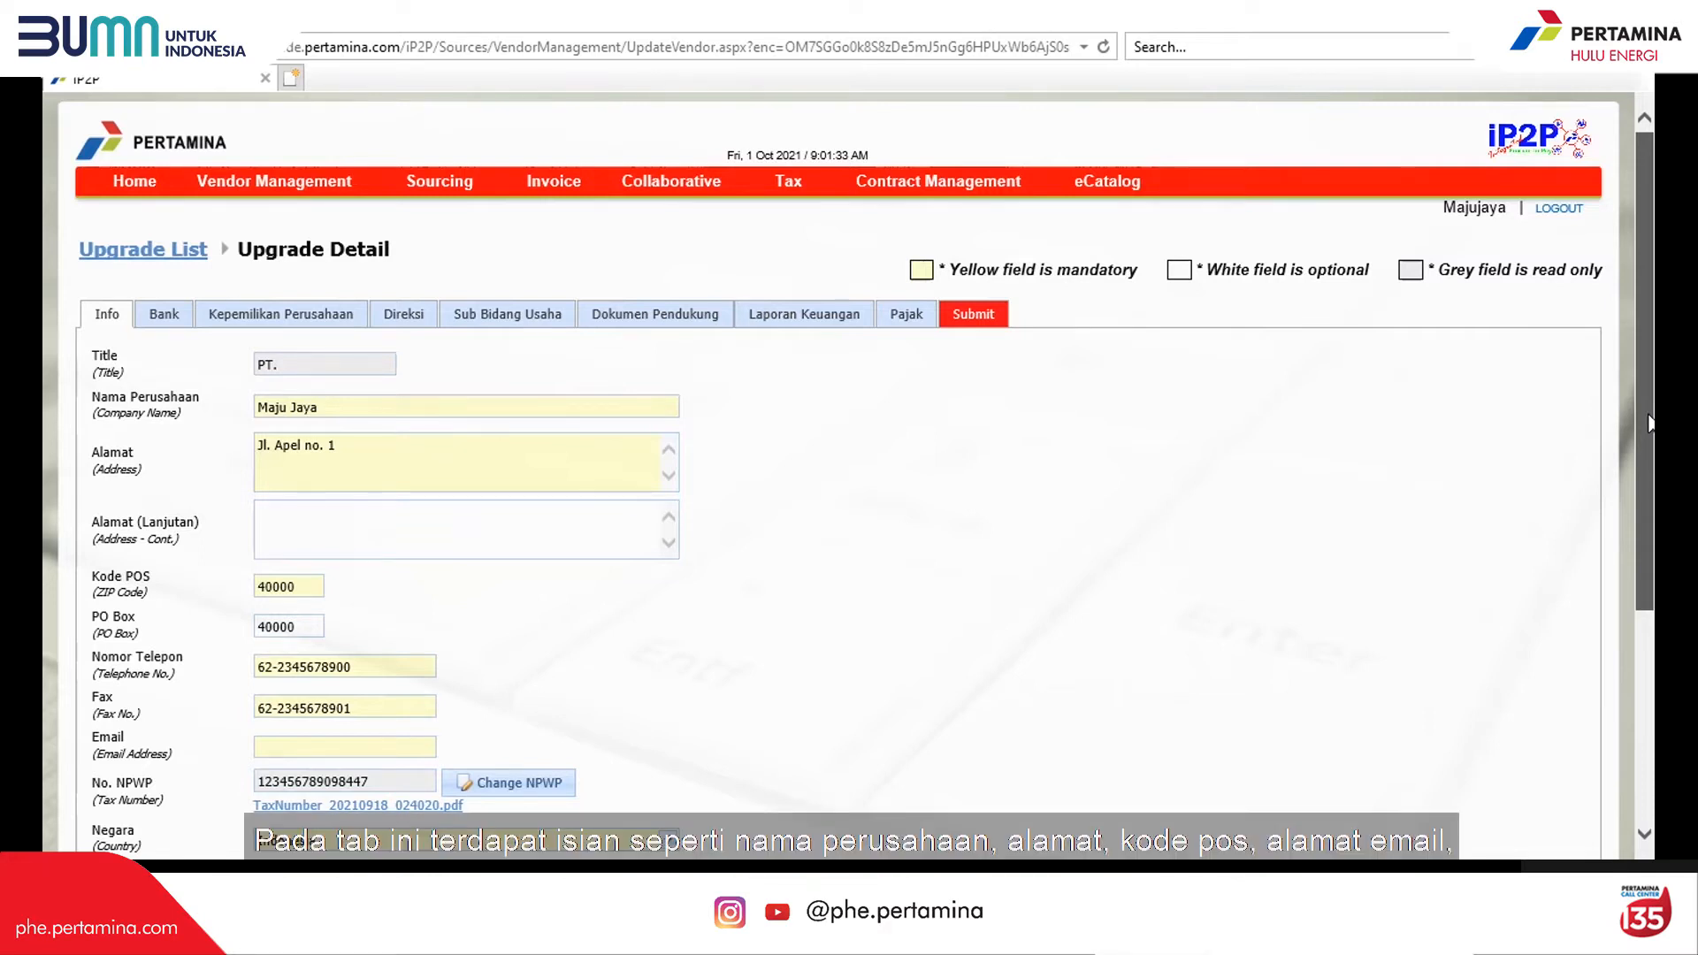
{"action": "left_click_drag", "start_coordinate": [1650, 423], "coordinate": [1617, 600]}
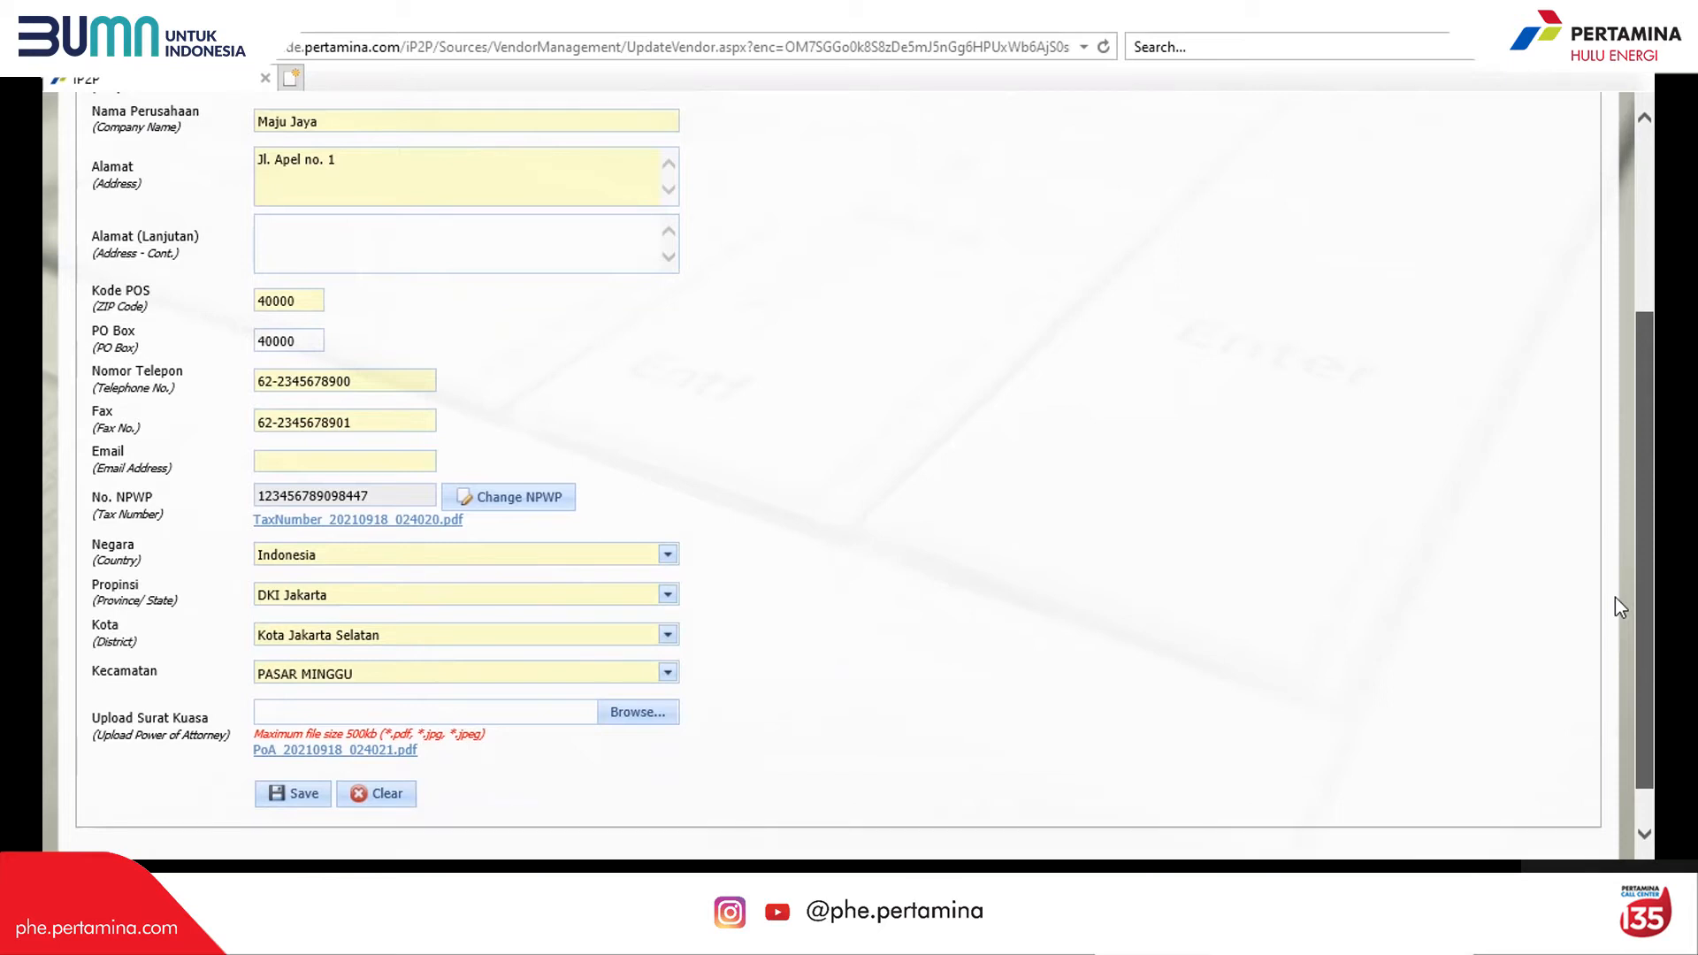
{"action": "scroll", "coordinate": [1615, 597], "scroll_direction": "down", "scroll_amount": 1}
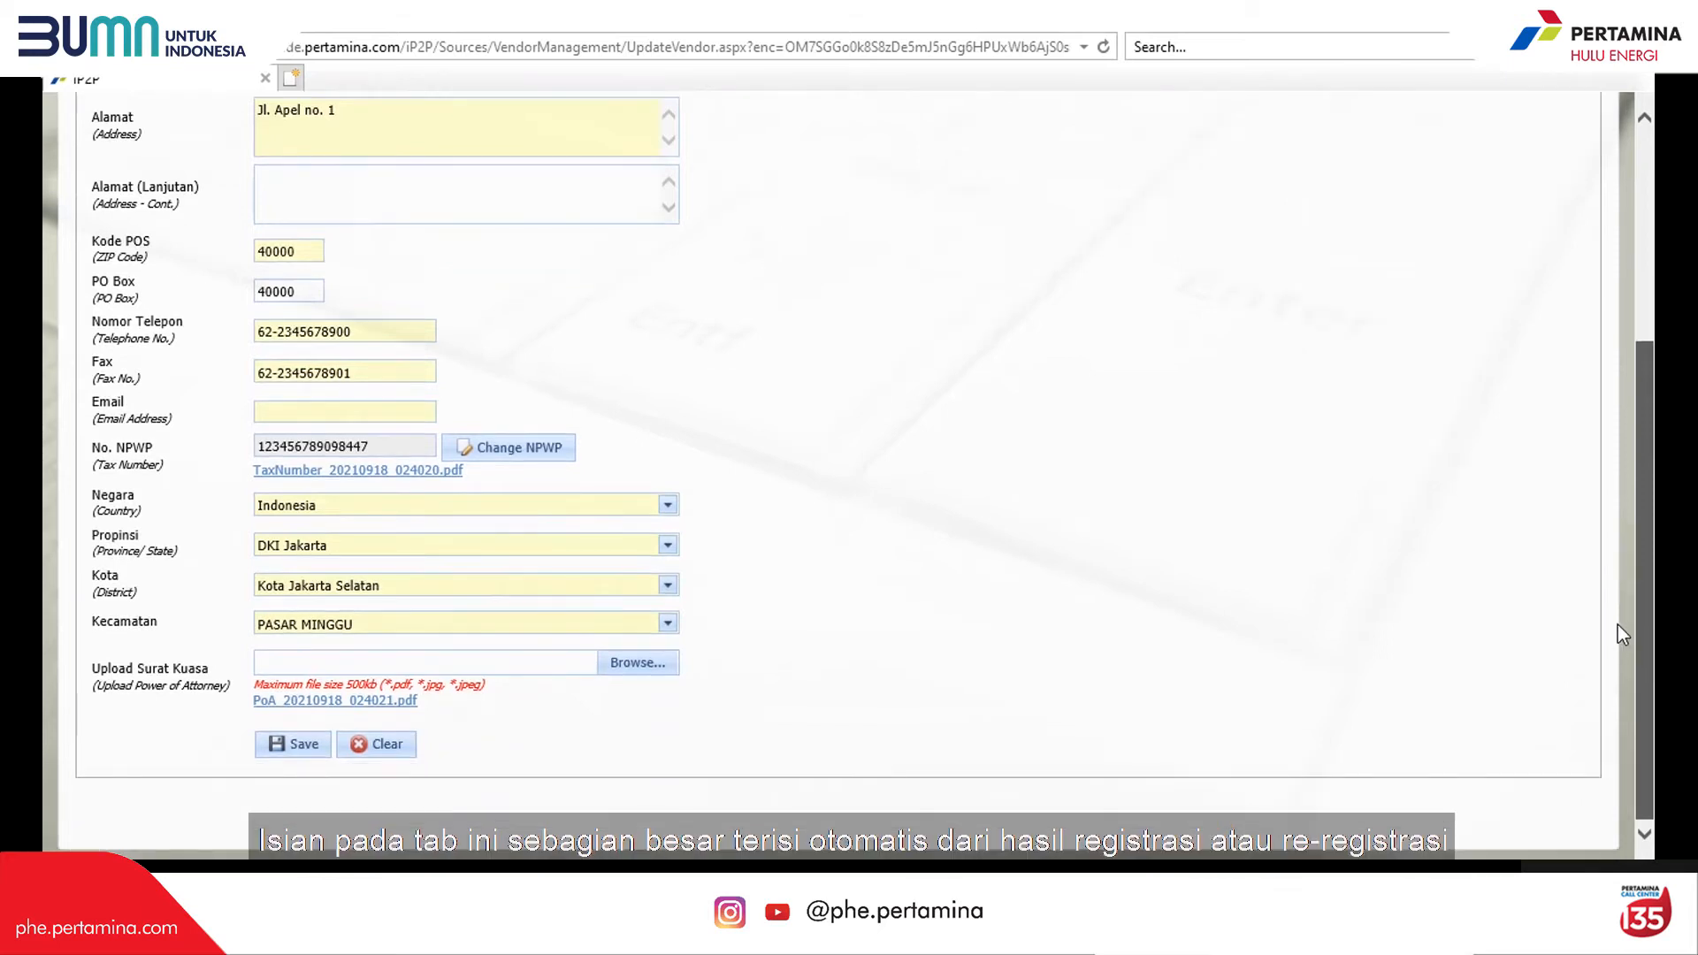
{"action": "scroll", "coordinate": [1624, 635], "scroll_direction": "up", "scroll_amount": 5}
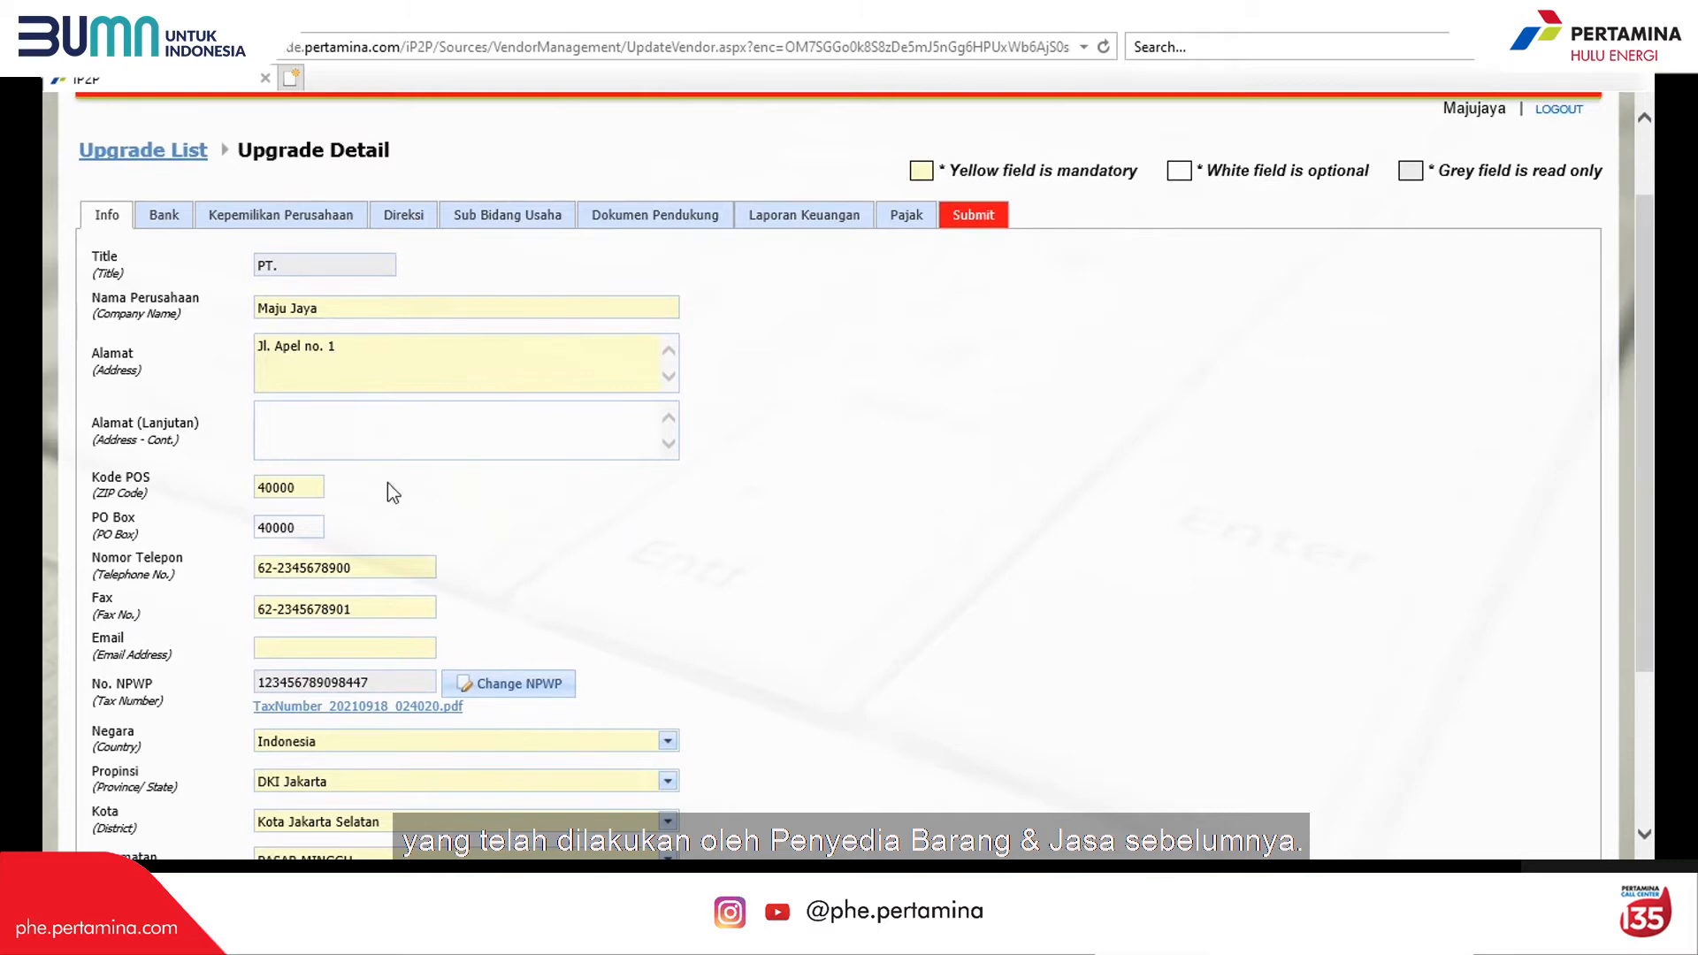
{"action": "left_click", "coordinate": [314, 647]}
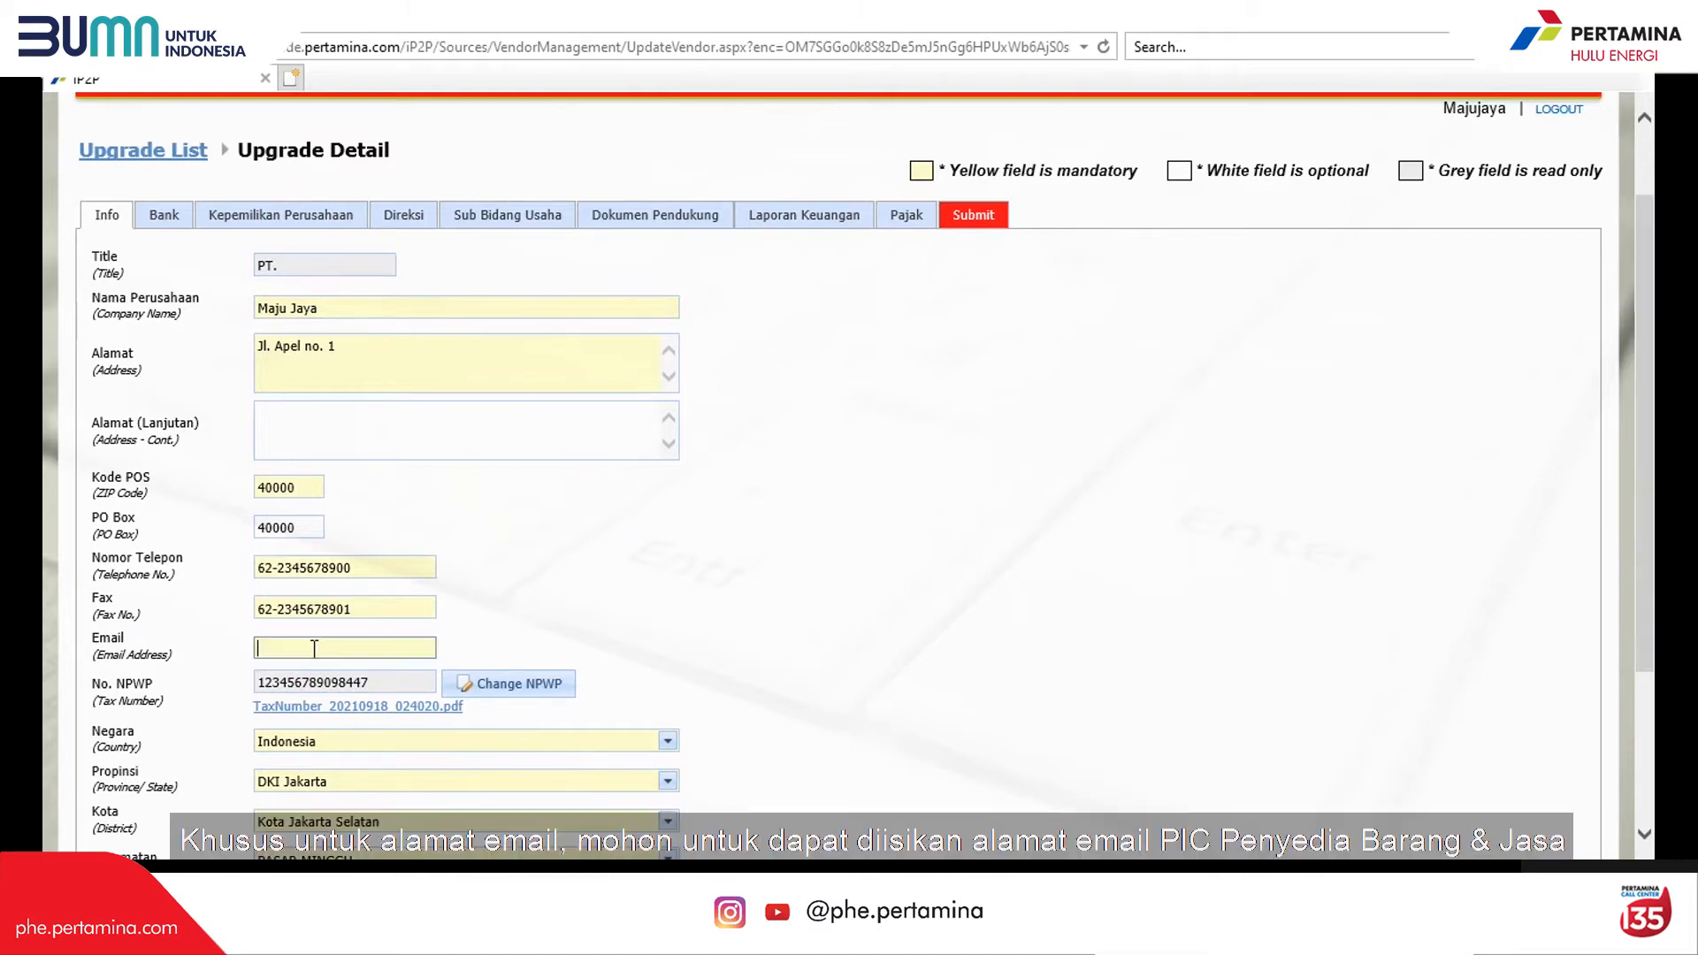
{"action": "key", "text": "ctrl+v"}
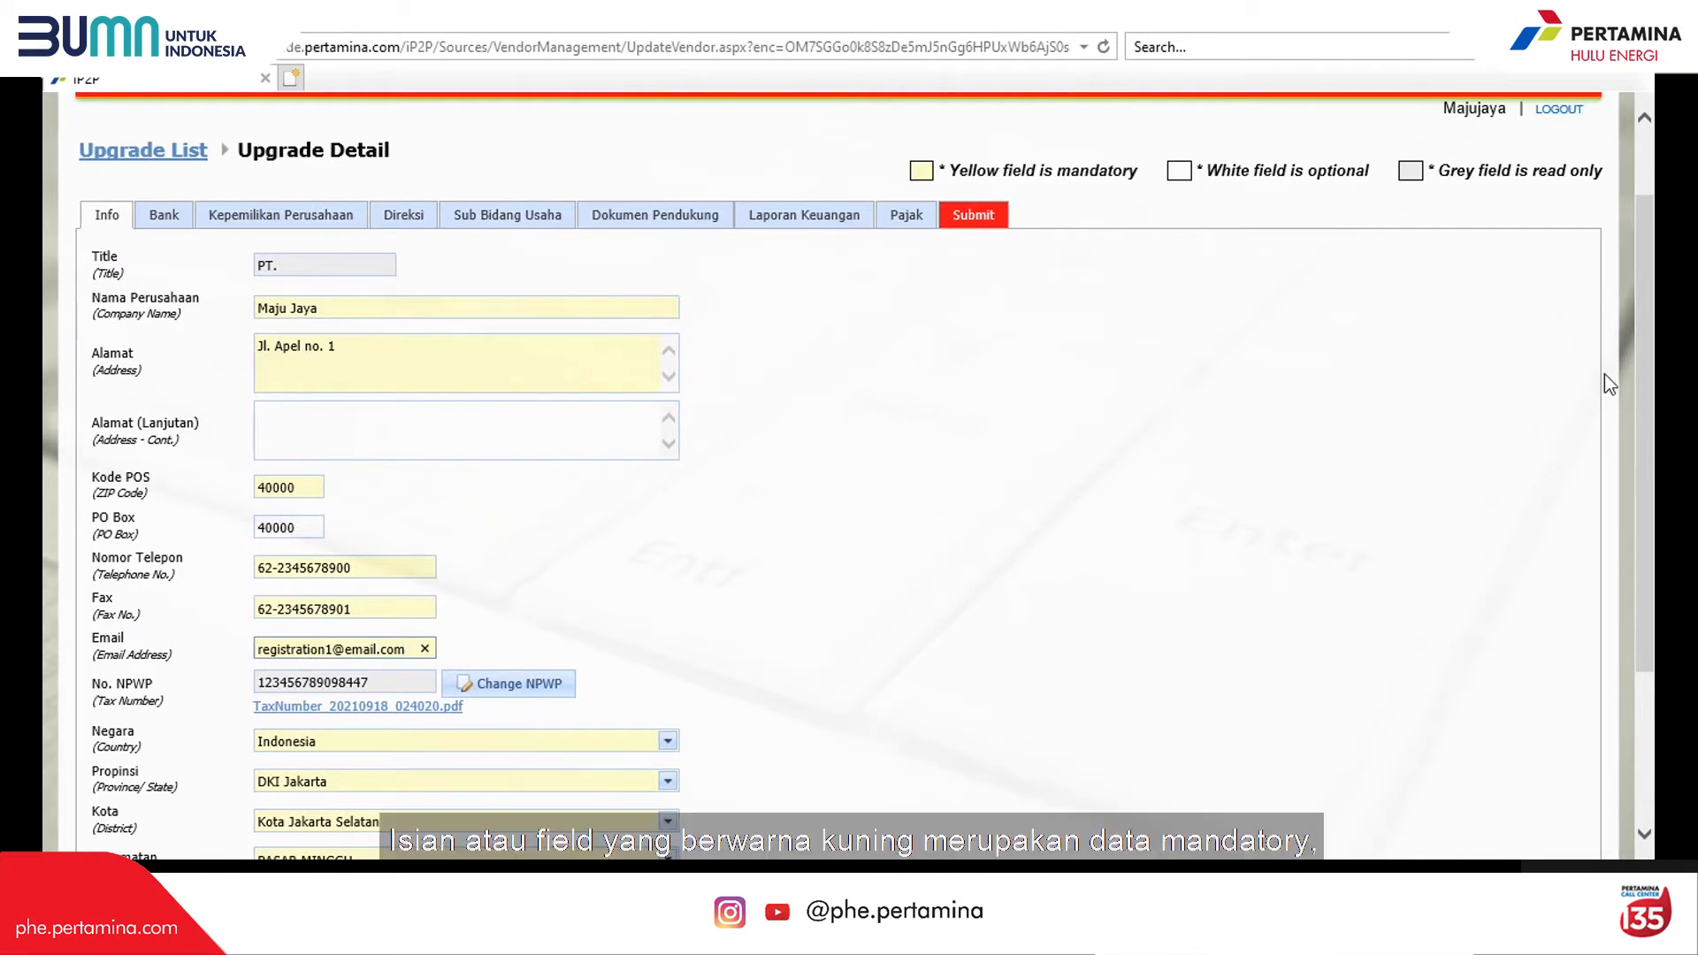
{"action": "left_click_drag", "start_coordinate": [1643, 370], "coordinate": [1642, 538]}
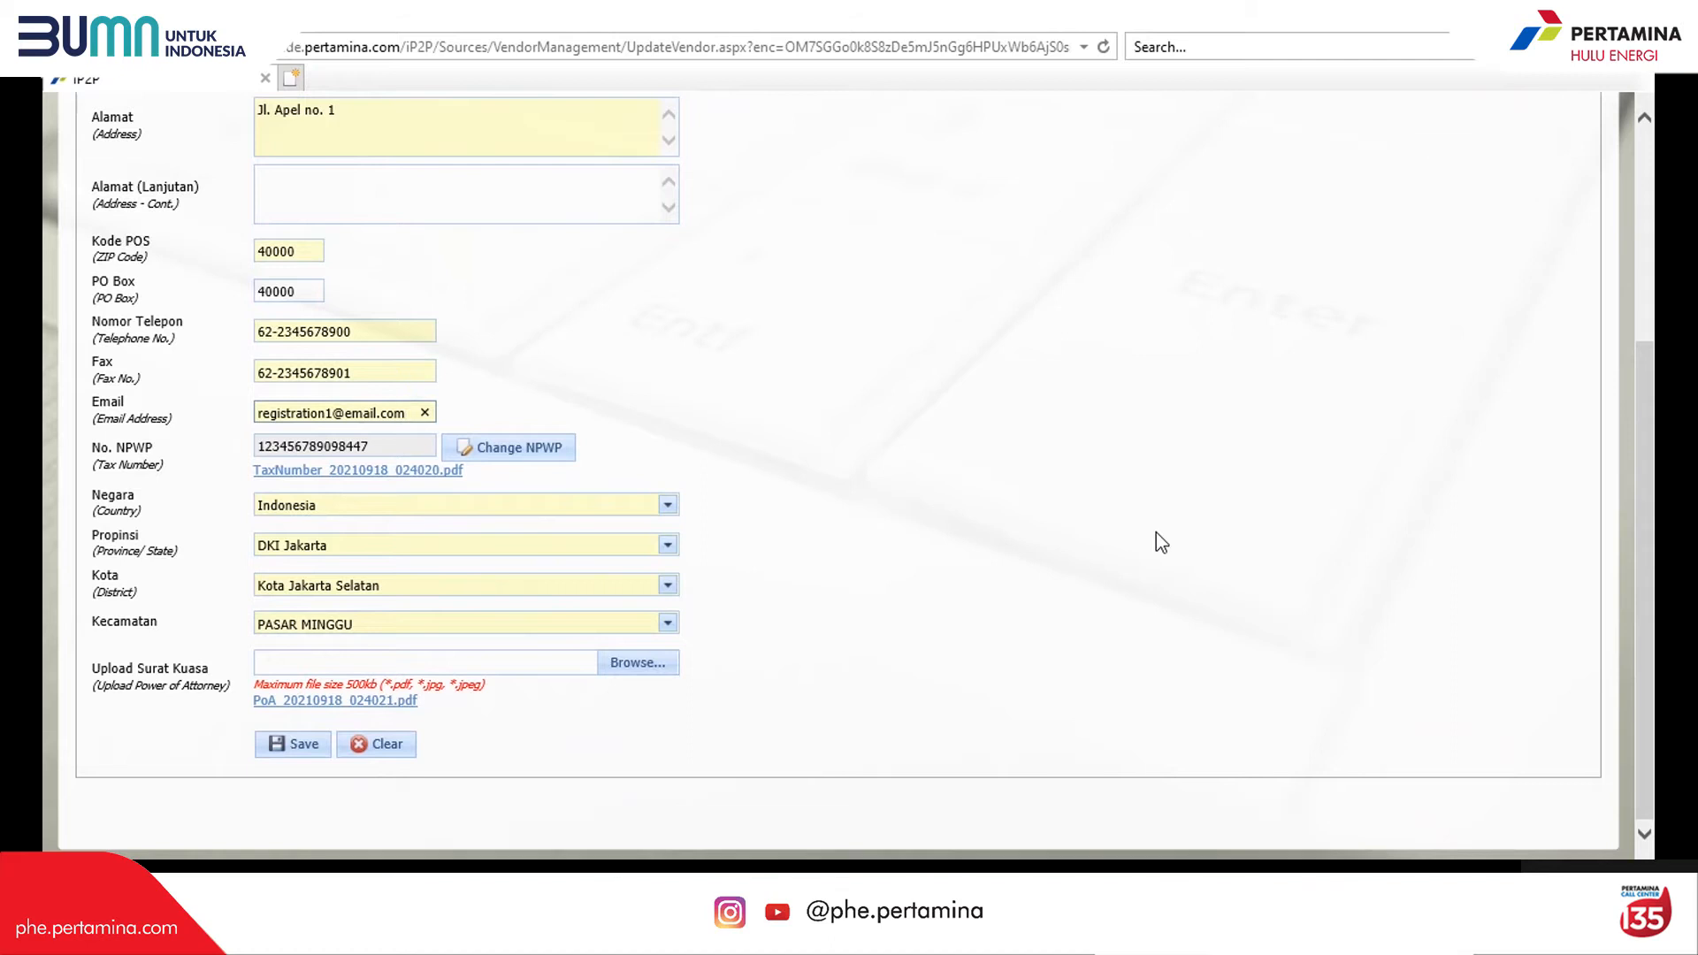
Step: Change the NPWP to the new number with NPWP Perusahaan.pdf attached and save it
{"action": "left_click", "coordinate": [522, 455]}
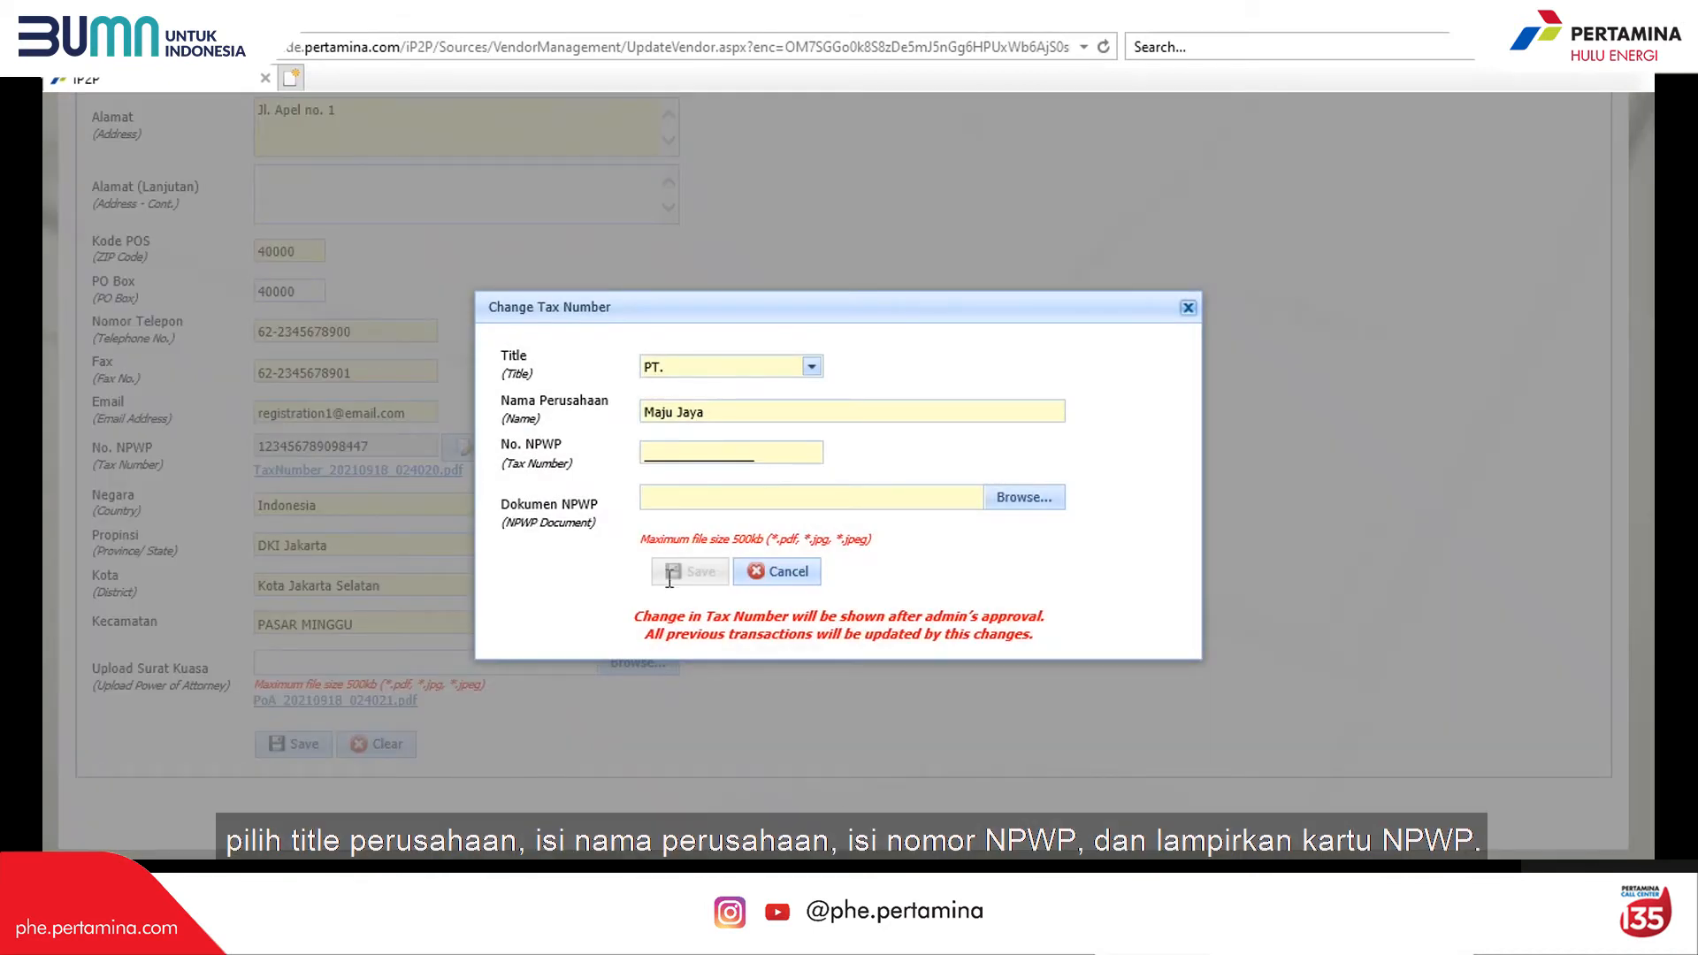
{"action": "left_click", "coordinate": [654, 454]}
{"action": "key", "text": "ctrl+v"}
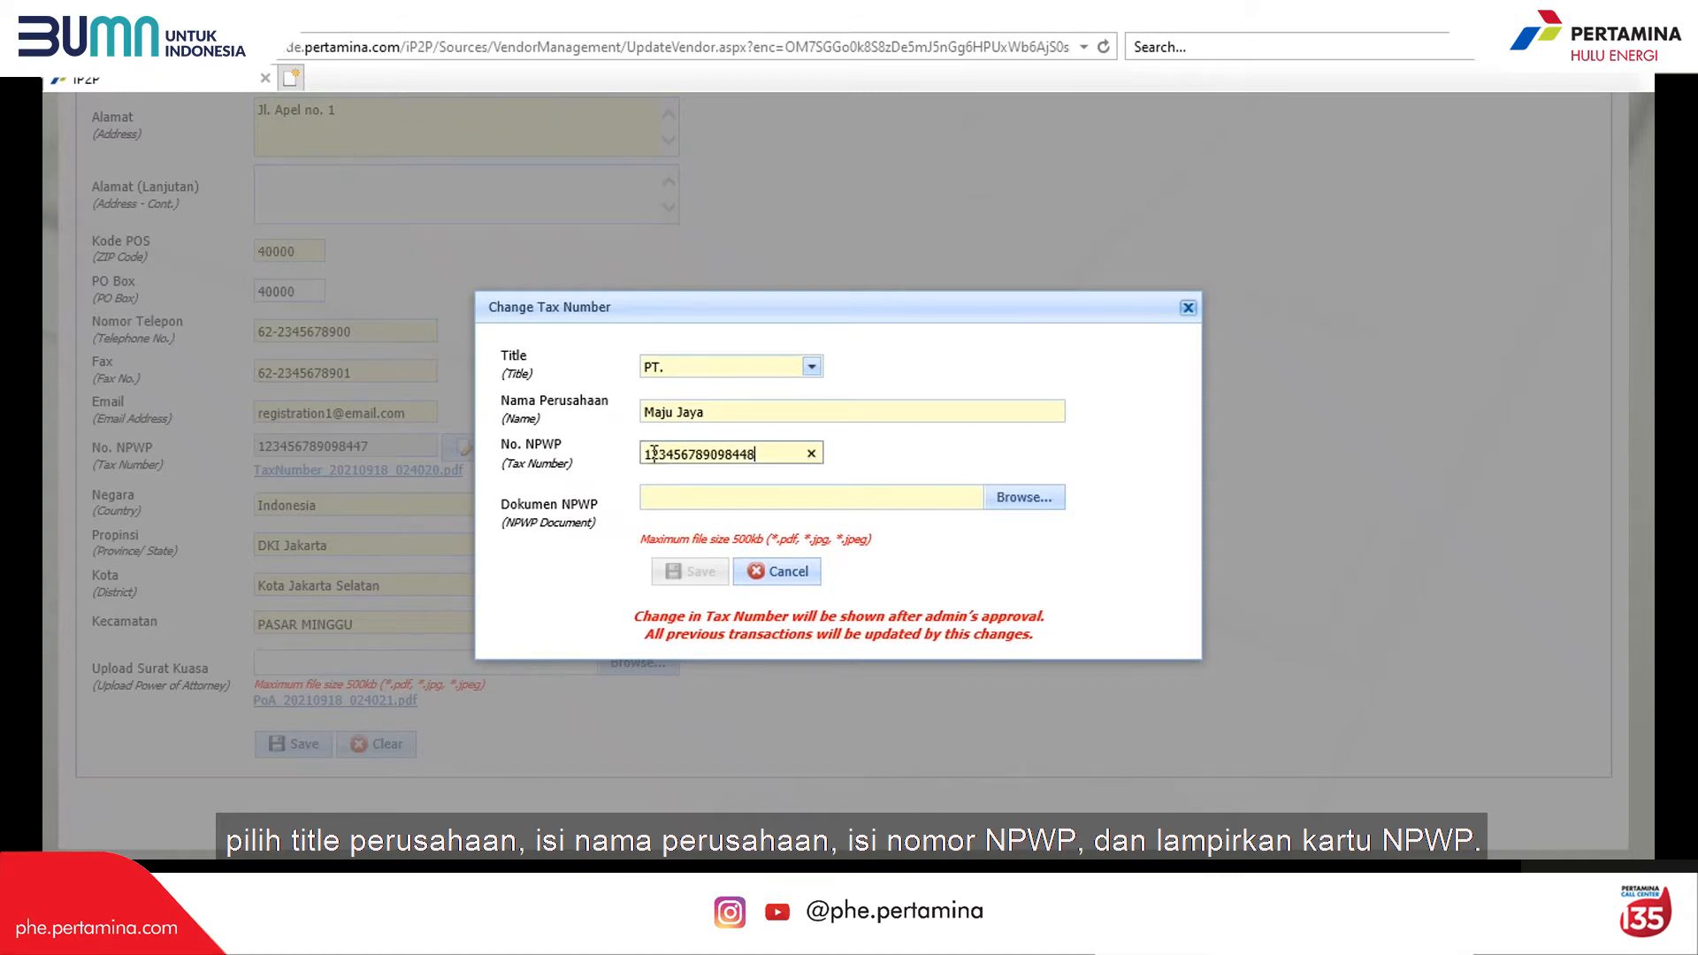
{"action": "left_click", "coordinate": [1022, 501]}
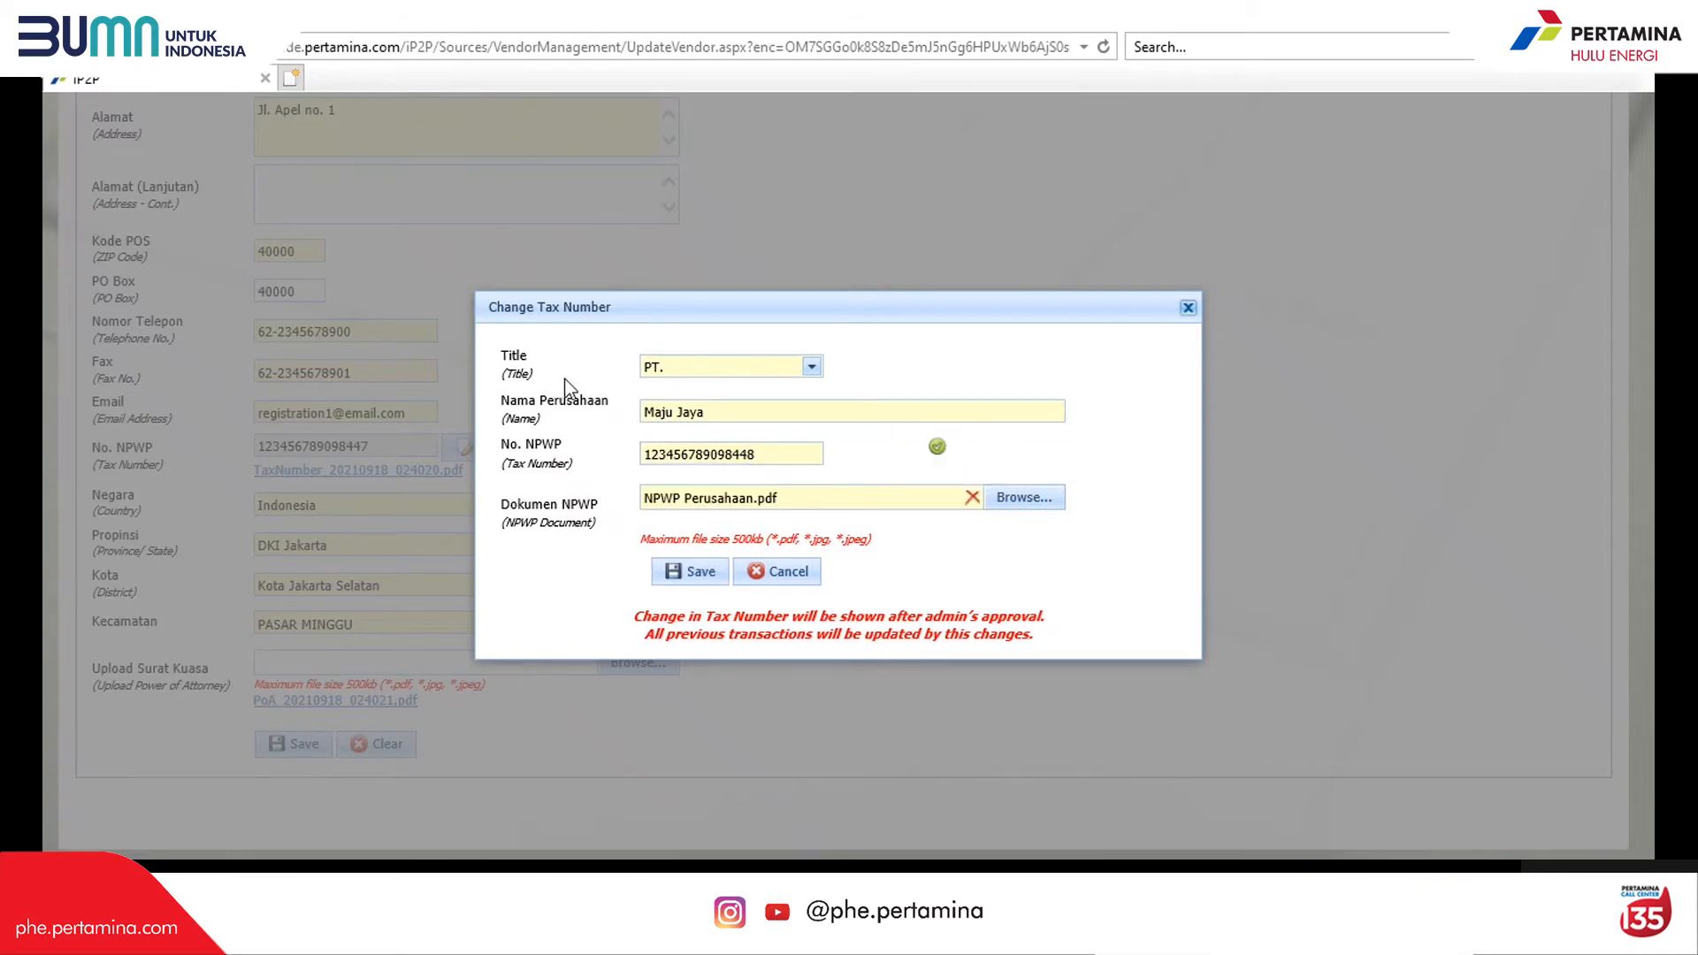
{"action": "left_click", "coordinate": [686, 575]}
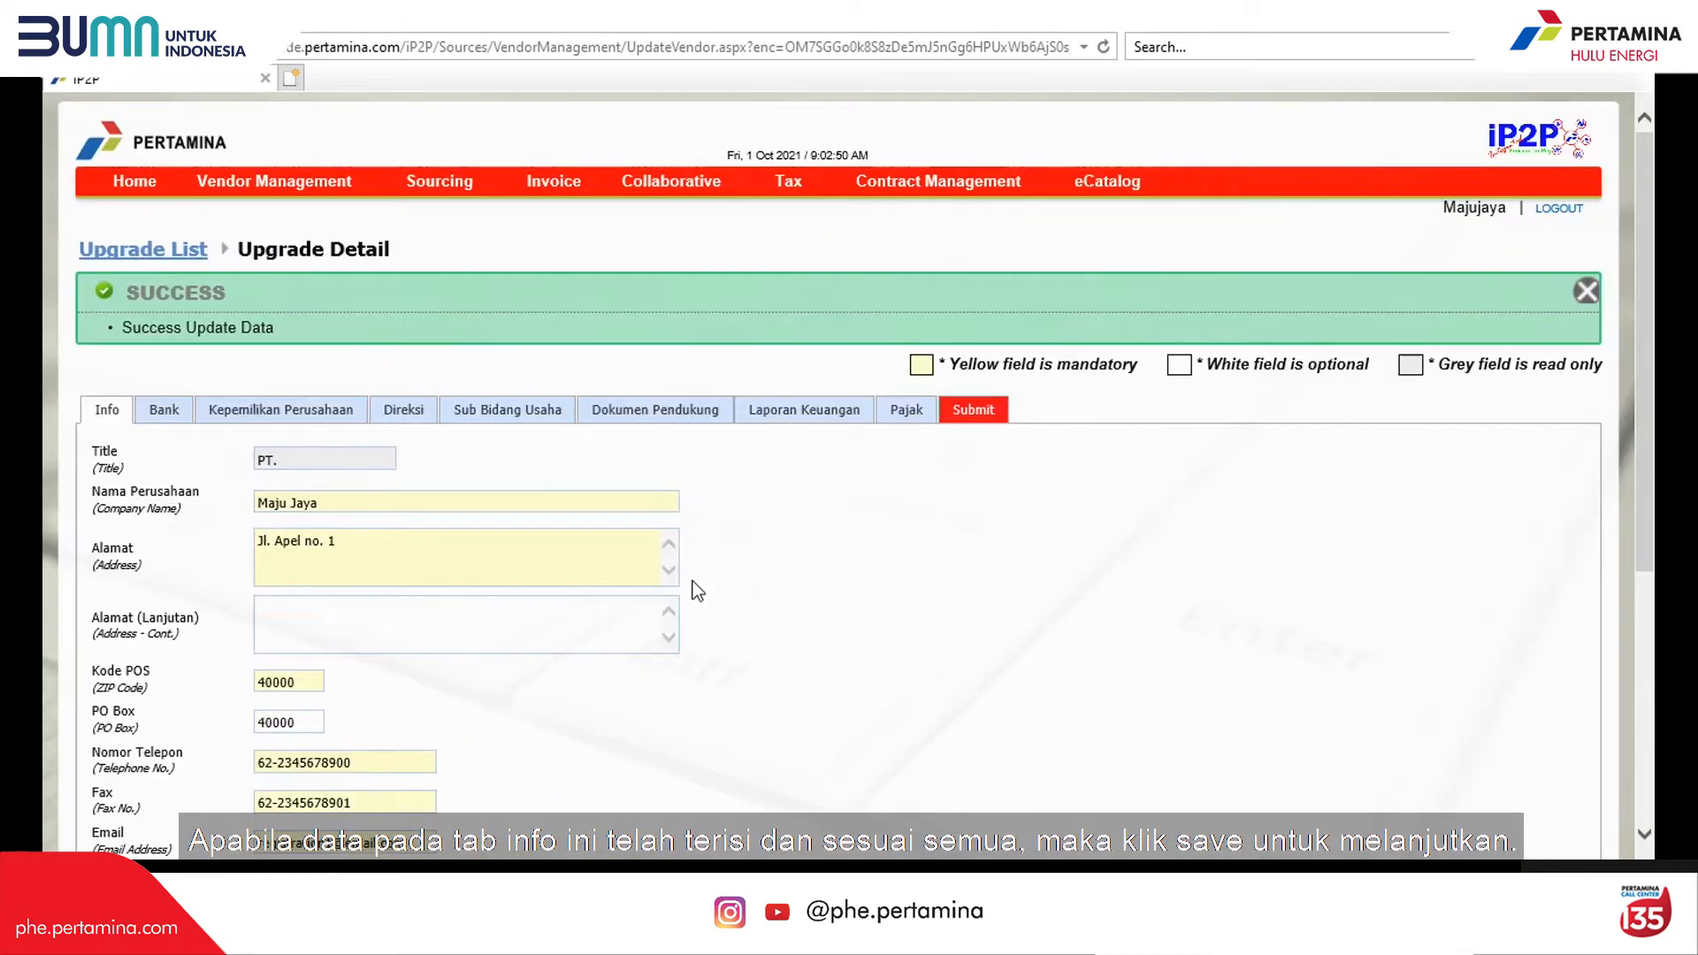
Step: Save the Info tab with the updated tax number and go to the Bank tab
{"action": "left_click_drag", "start_coordinate": [1644, 251], "coordinate": [1652, 510]}
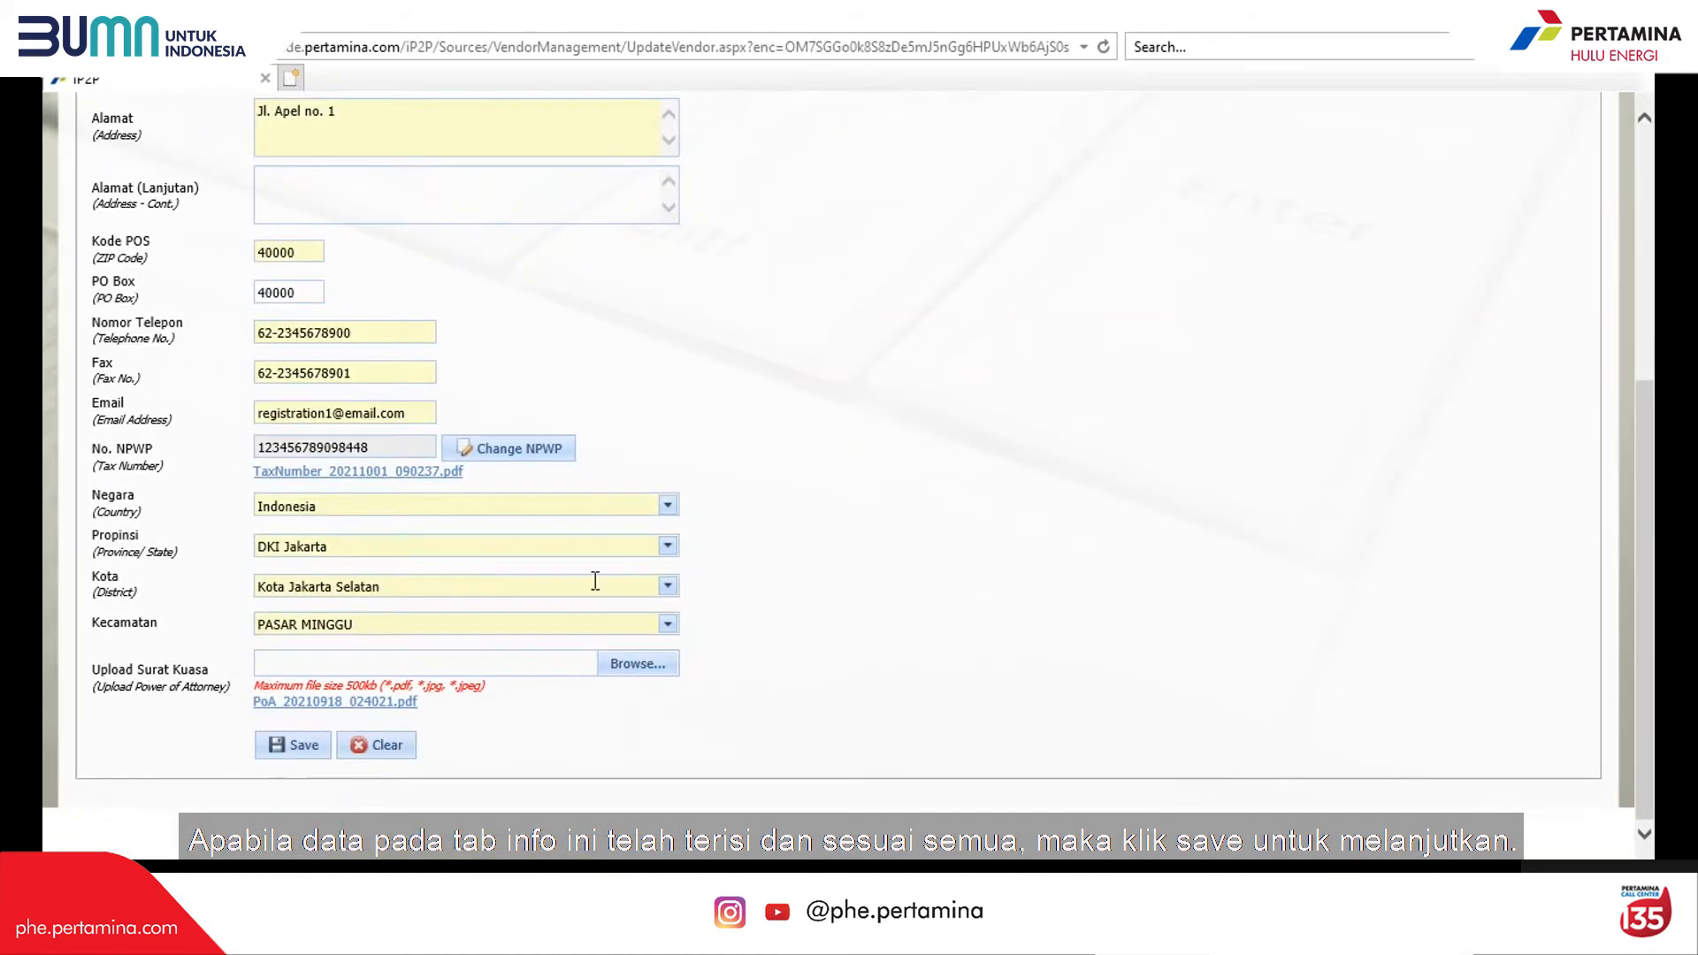
{"action": "left_click", "coordinate": [285, 748]}
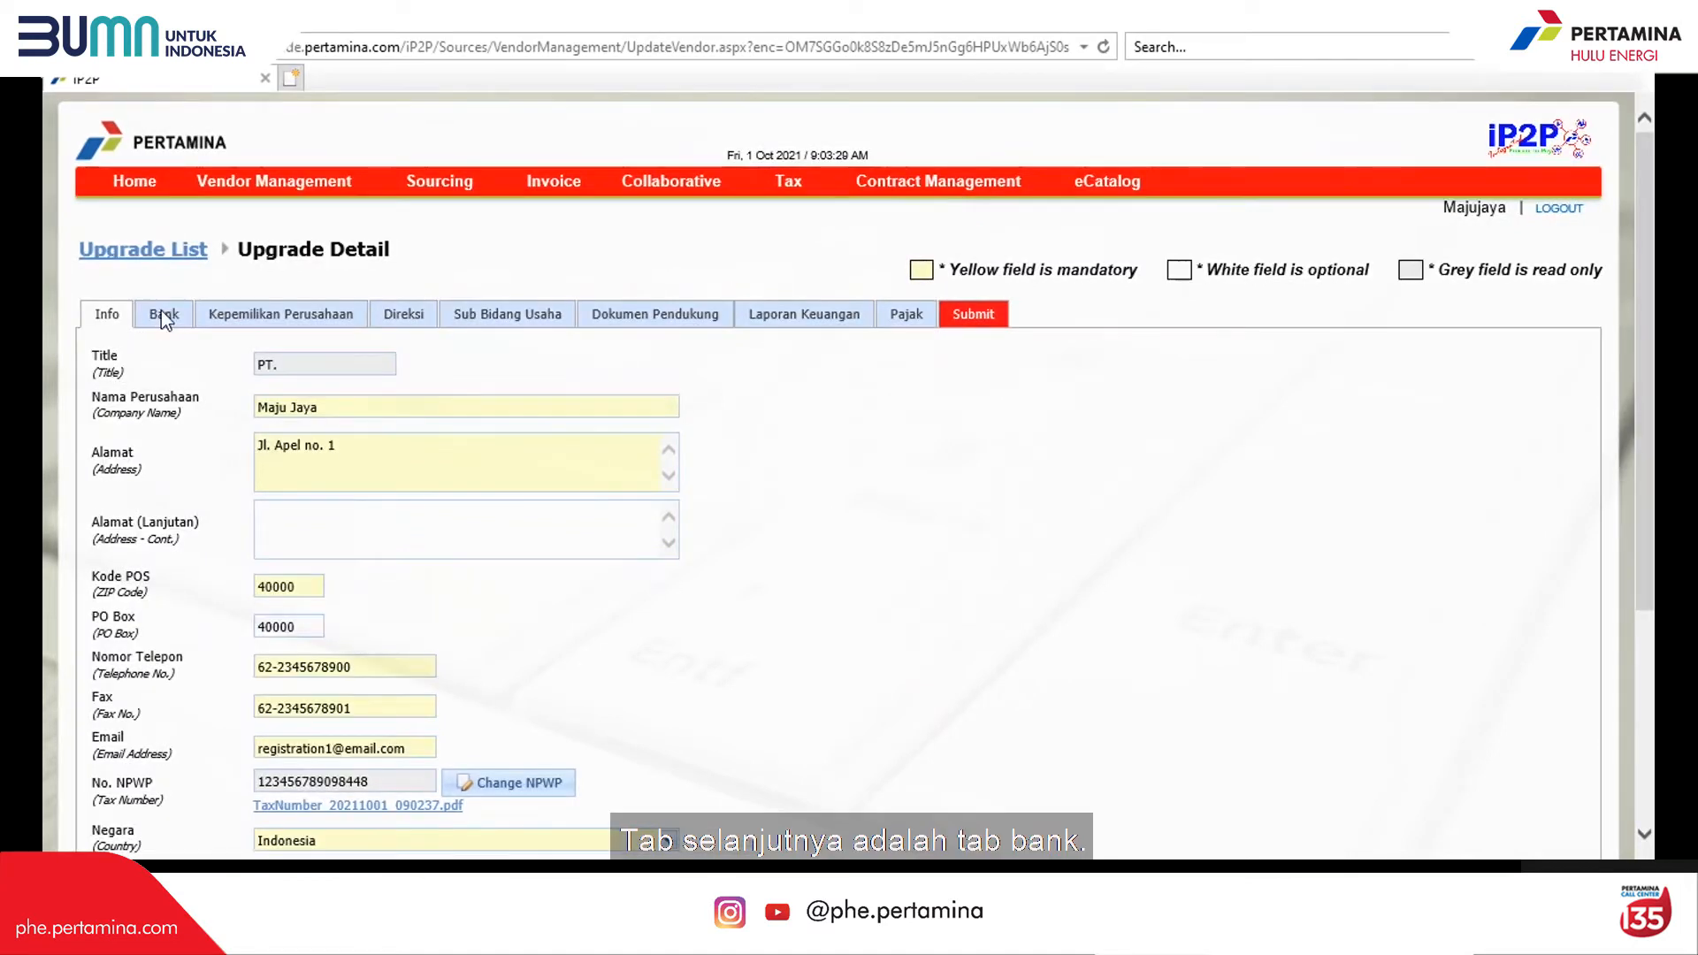
{"action": "left_click", "coordinate": [161, 314]}
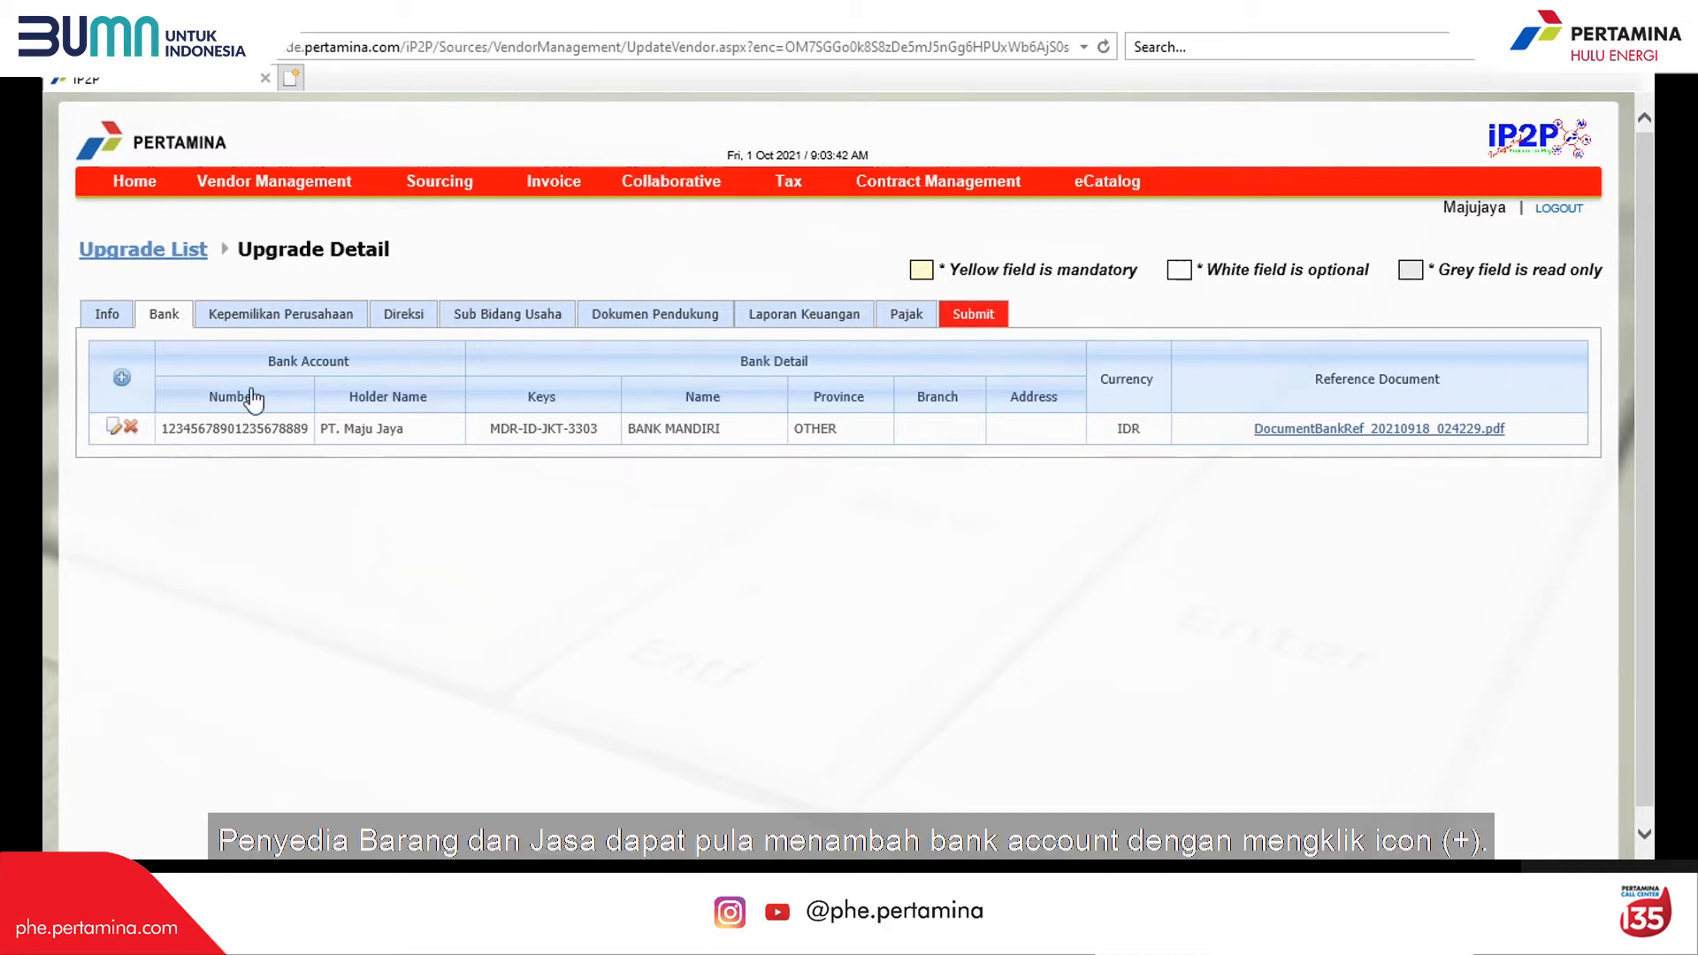
Step: Start a new bank account in Rupiah, province DKI Jakarta, bank BANK MANDIRI
{"action": "left_click", "coordinate": [122, 380]}
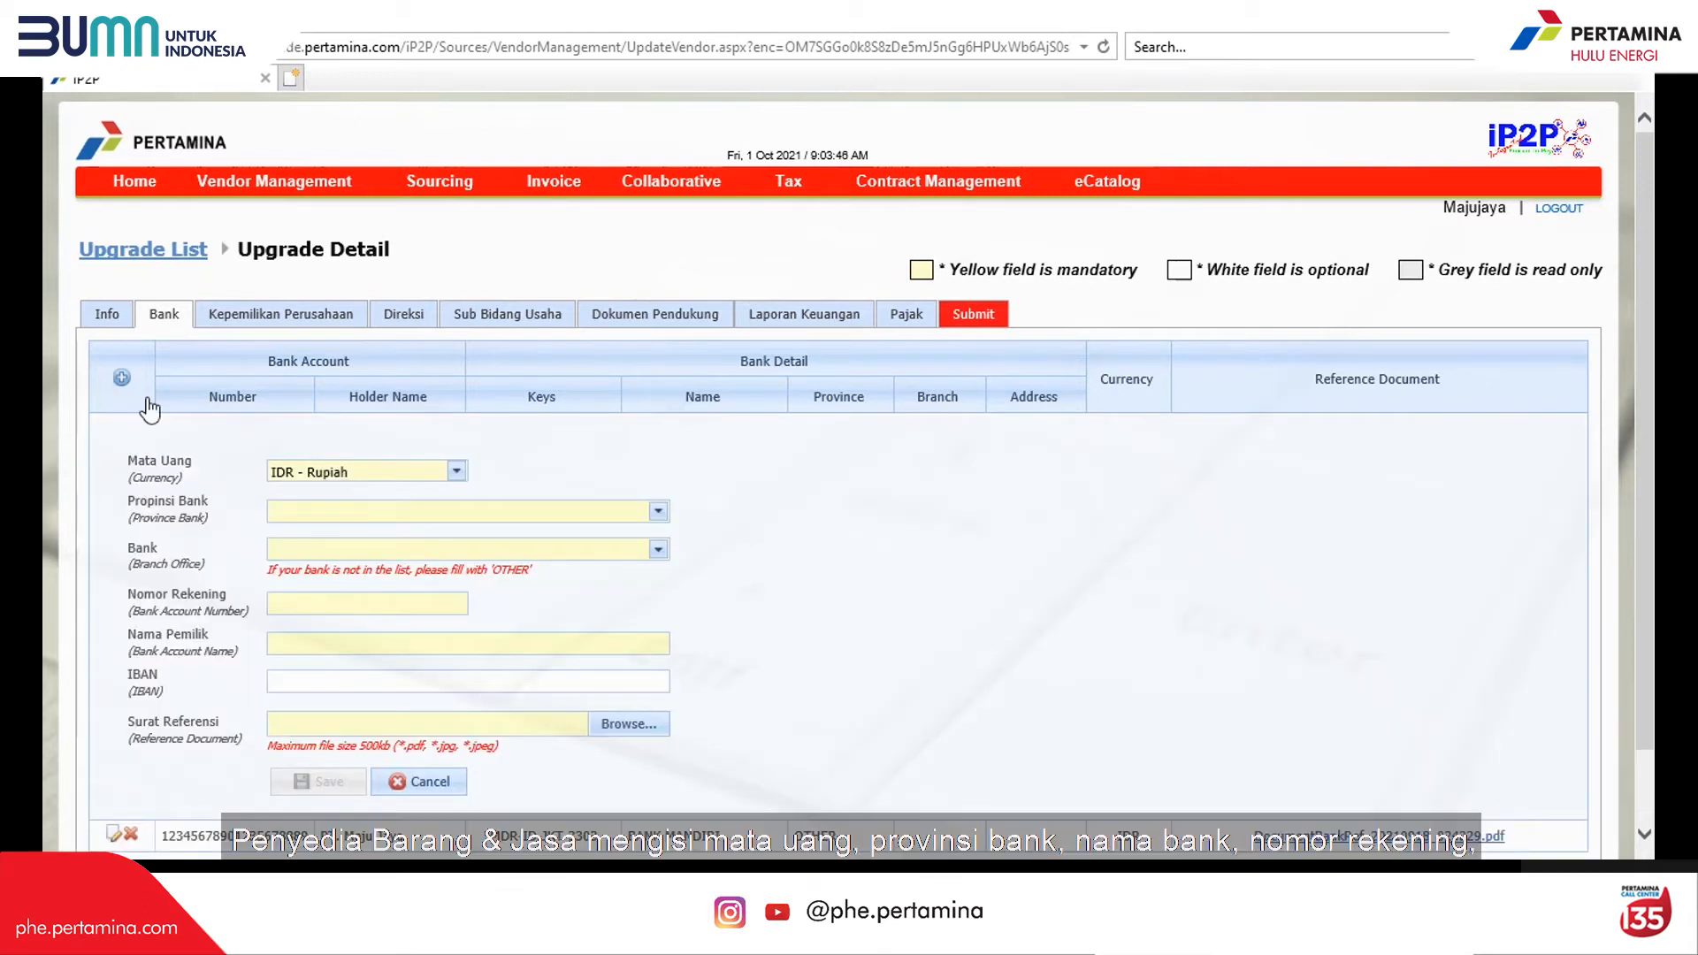
{"action": "left_click", "coordinate": [456, 471]}
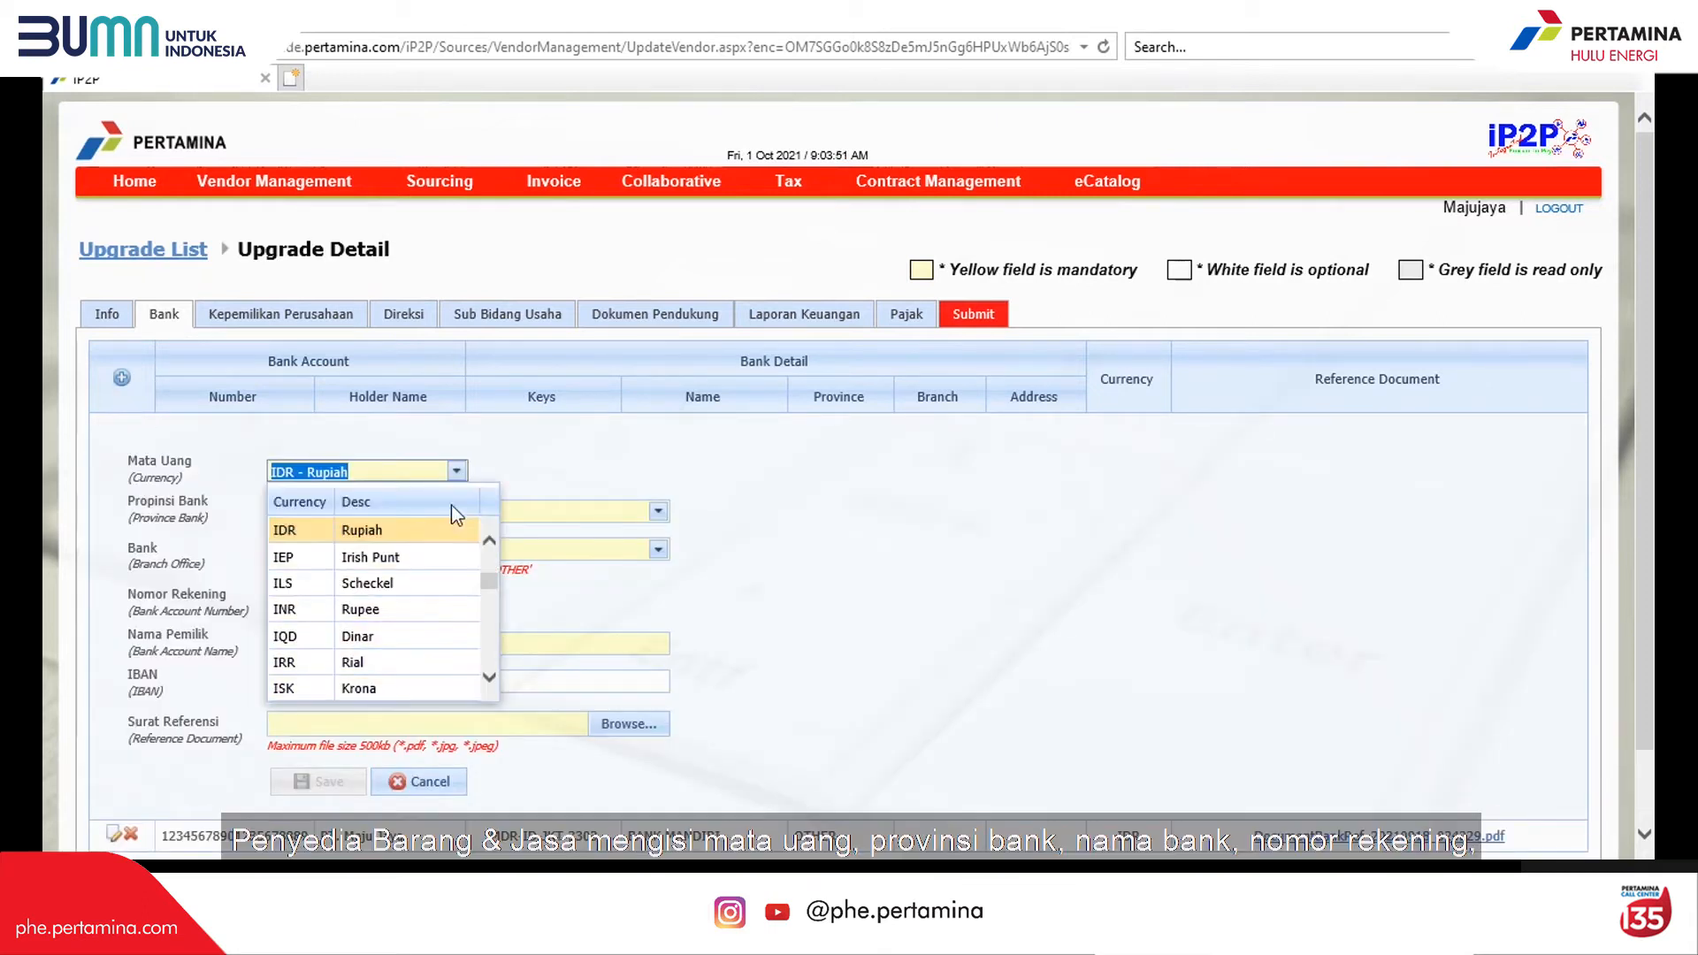
{"action": "left_click", "coordinate": [341, 531]}
{"action": "left_click", "coordinate": [658, 512]}
{"action": "left_click", "coordinate": [469, 671]}
{"action": "left_click", "coordinate": [575, 549]}
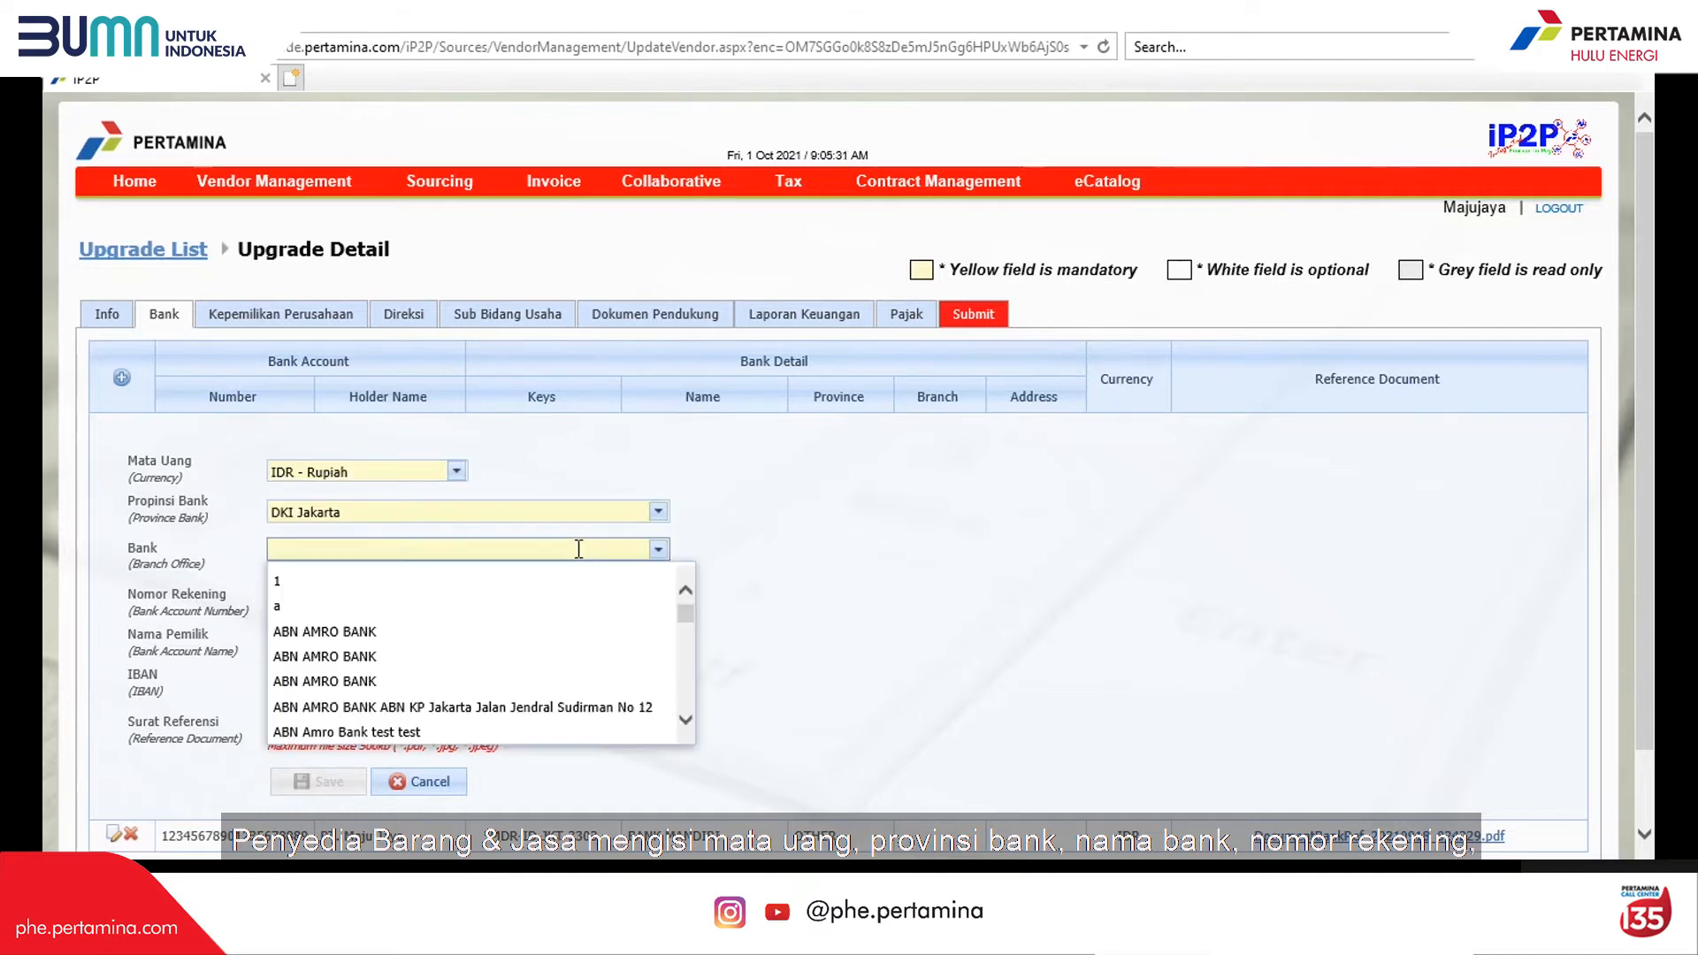
{"action": "type", "text": "Mandiri"}
{"action": "left_click", "coordinate": [398, 631]}
Step: Enter the account number and holder PT. Maju Jaya, attach Bank Reference.pdf, and save
{"action": "left_click", "coordinate": [394, 604]}
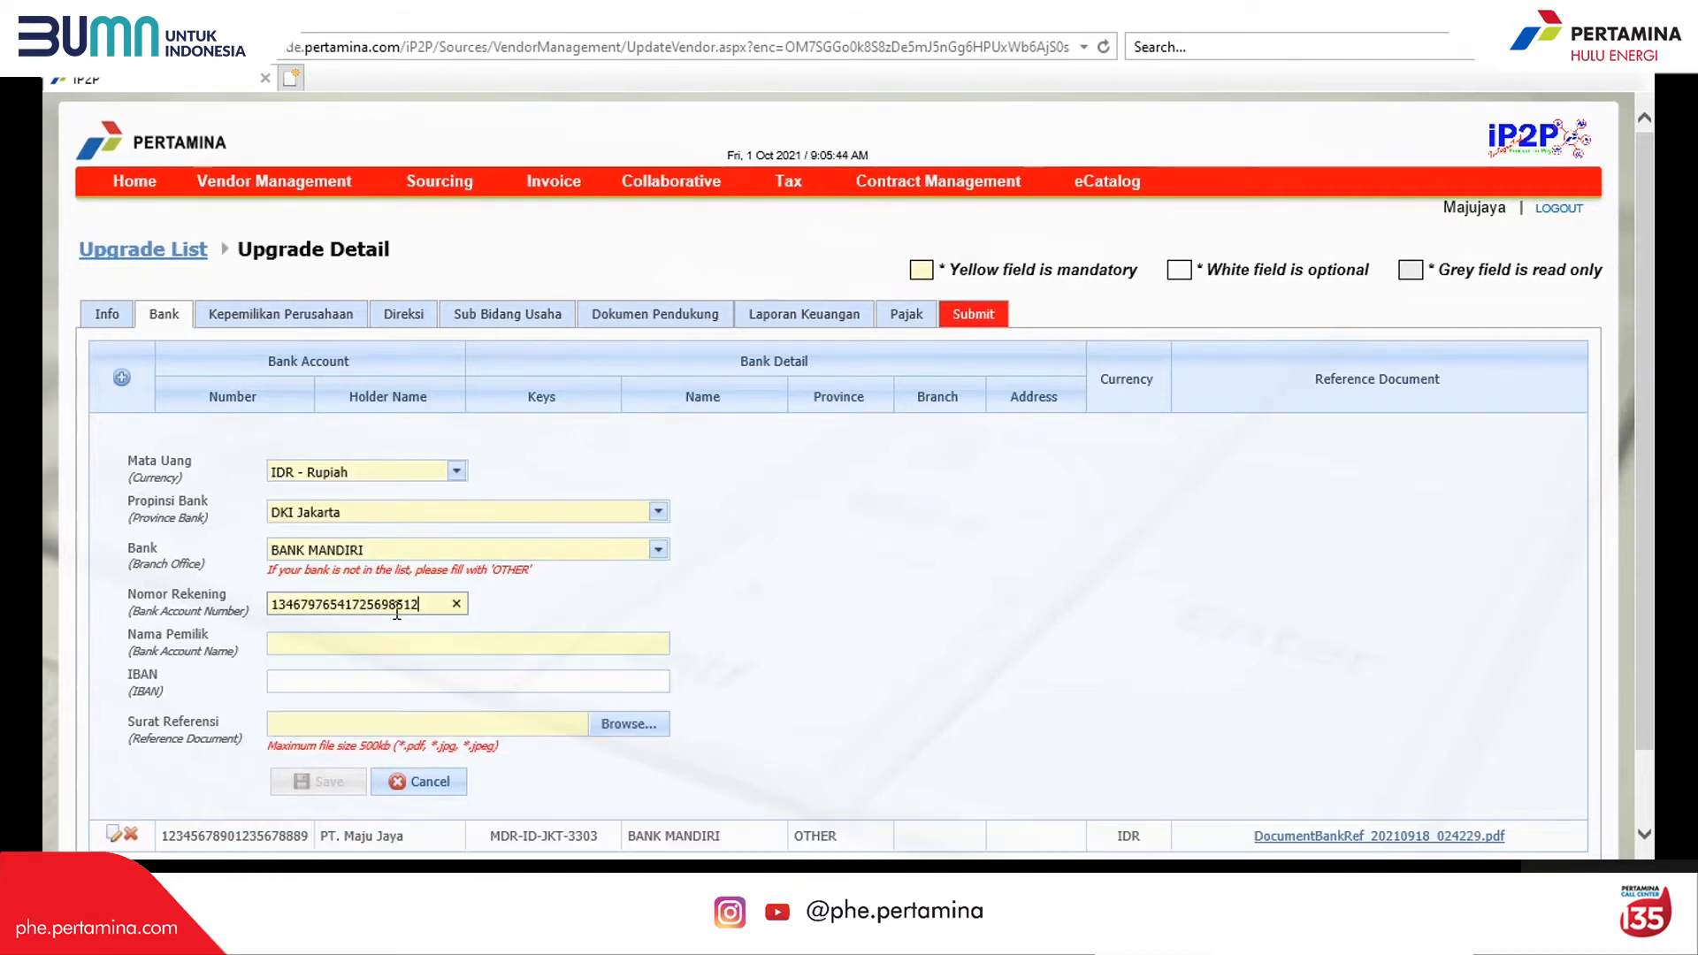
{"action": "left_click", "coordinate": [428, 643]}
{"action": "type", "text": "PT. Maju Jaya"}
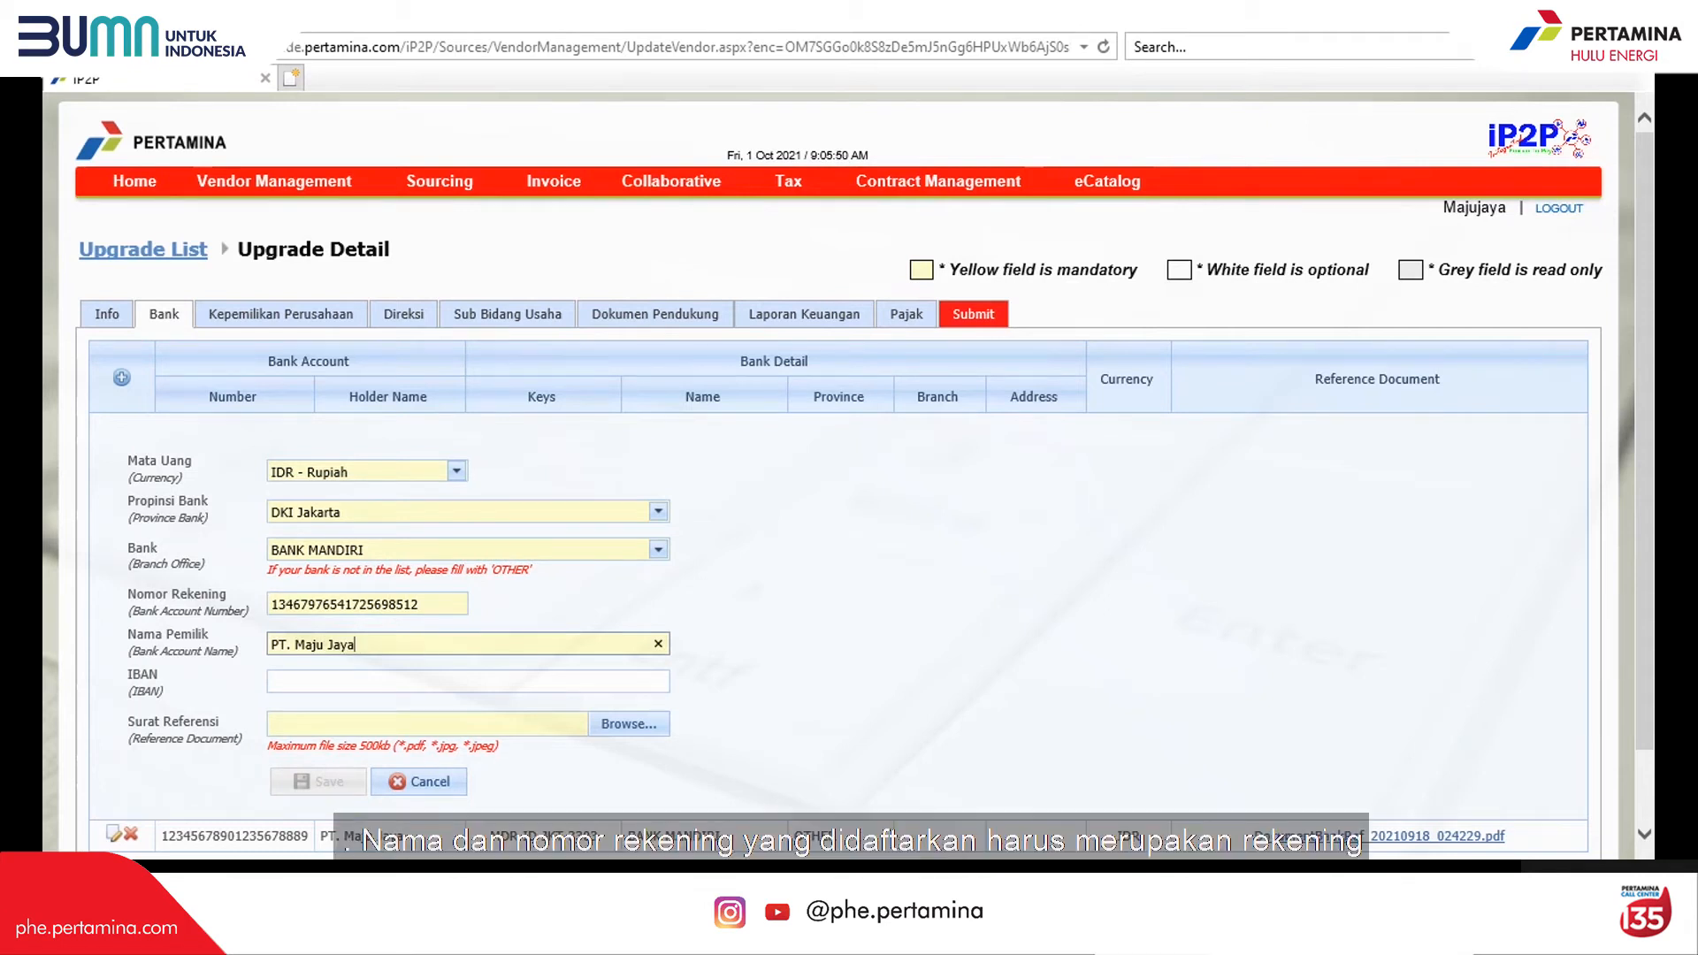
{"action": "left_click", "coordinate": [467, 816]}
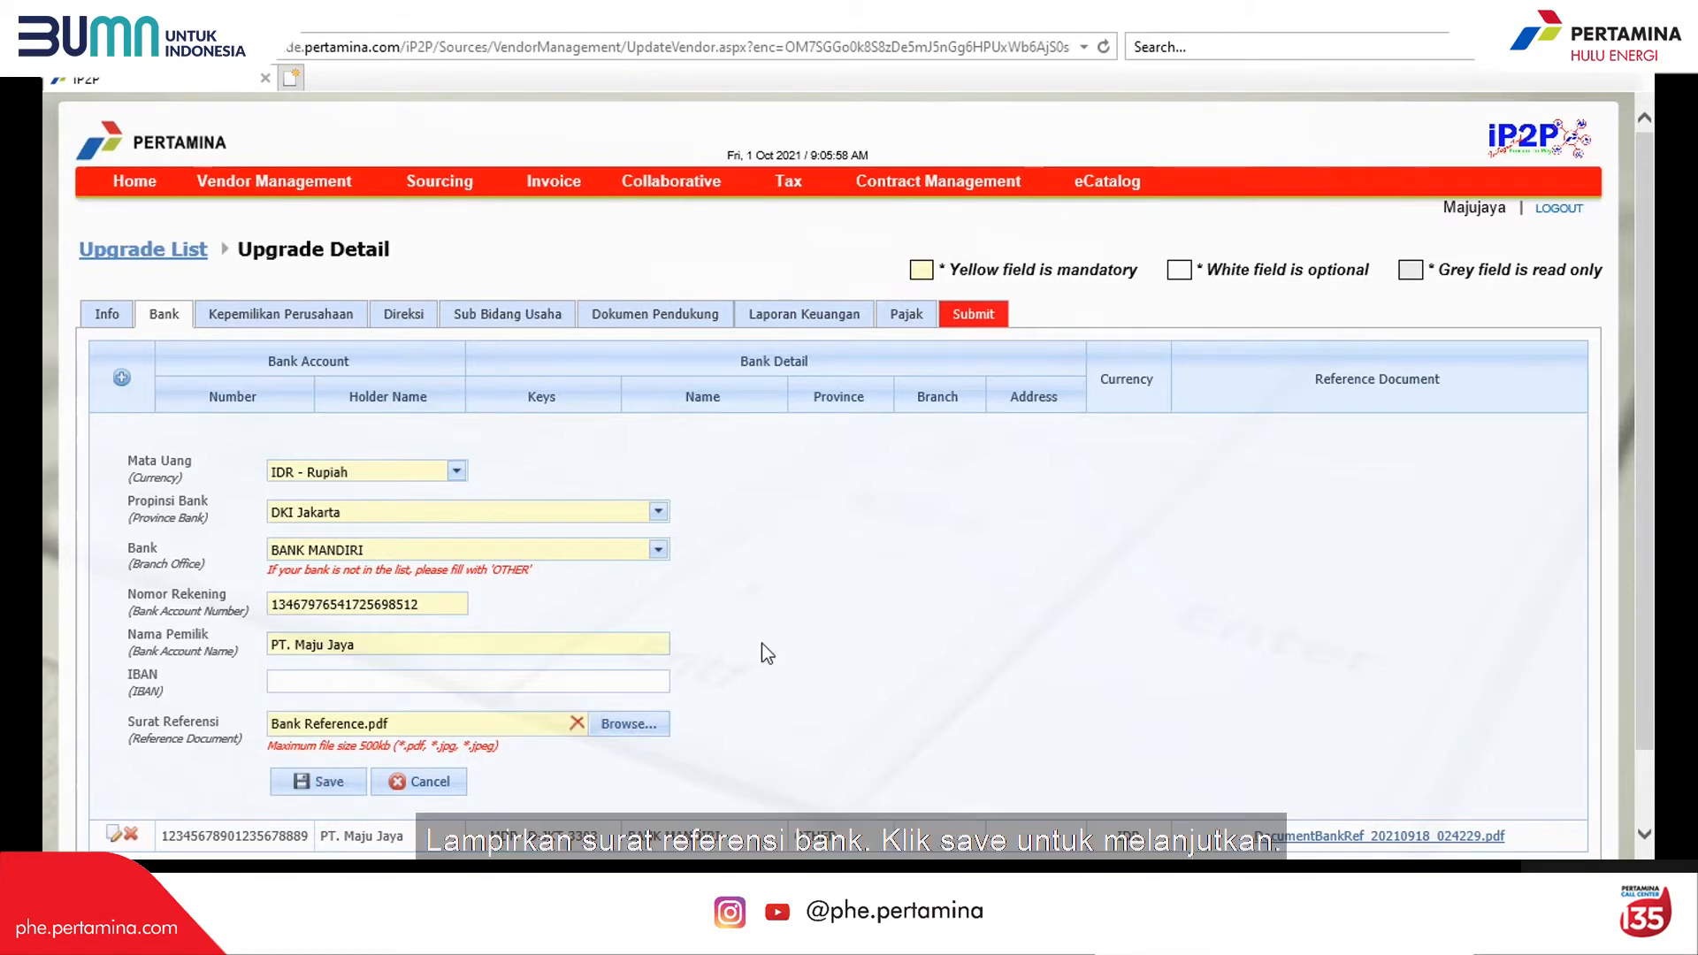
{"action": "scroll", "coordinate": [762, 644], "scroll_direction": "down", "scroll_amount": 2}
{"action": "left_click", "coordinate": [322, 698]}
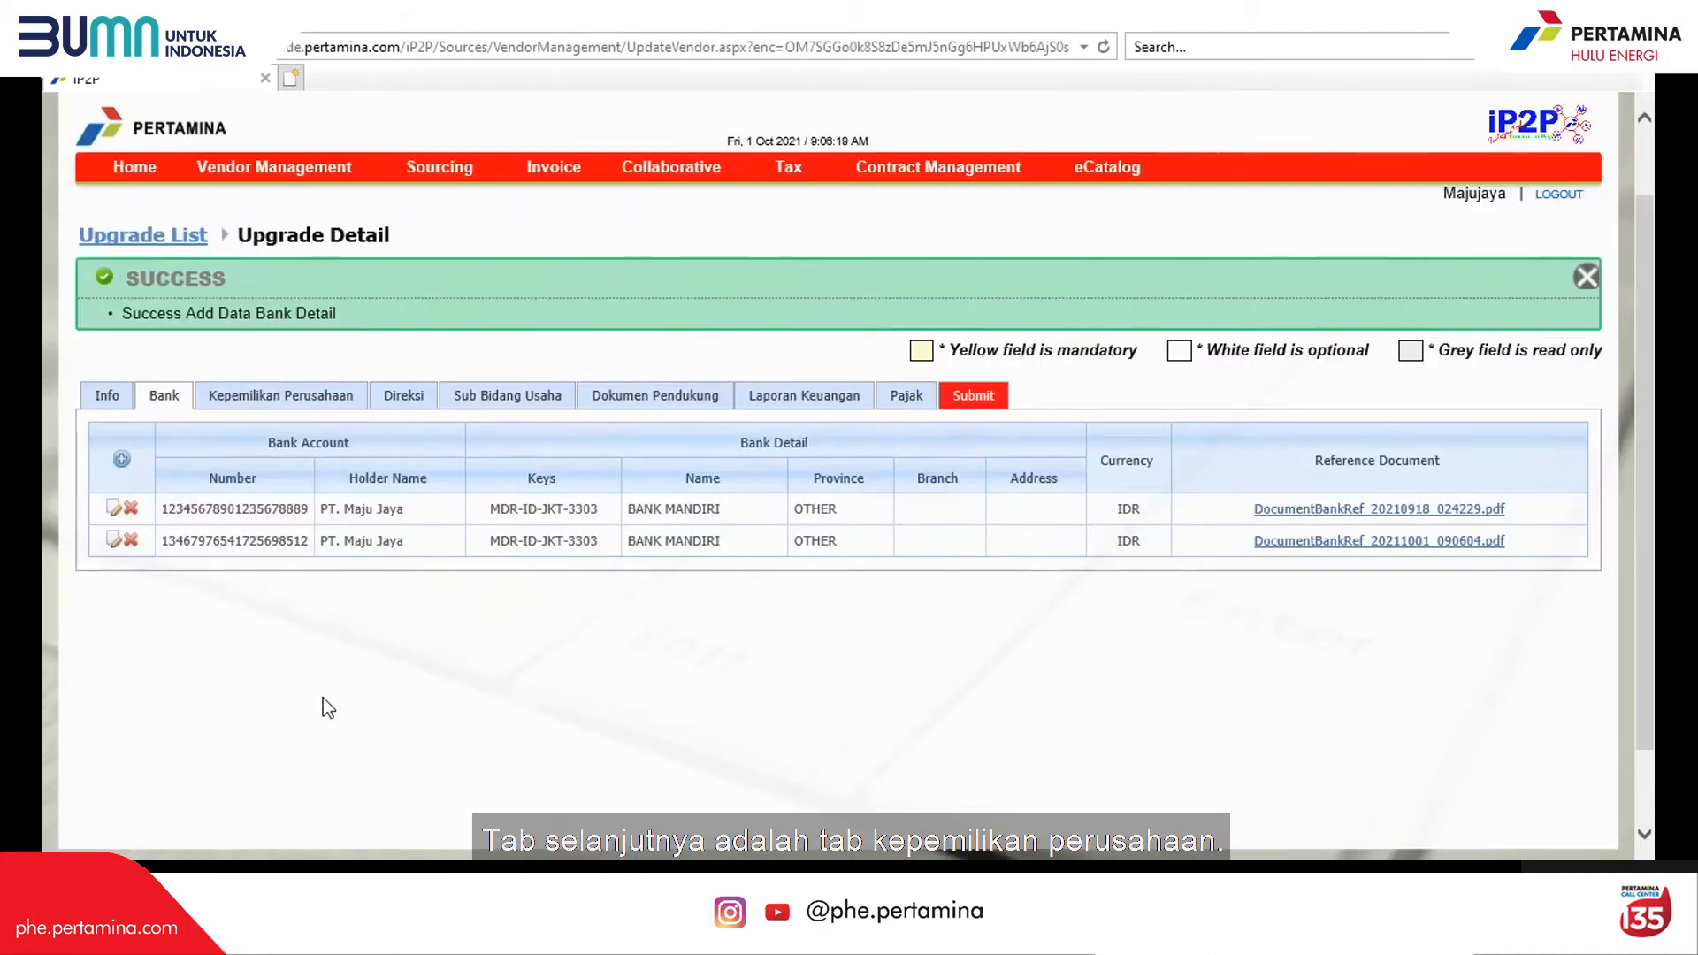
Step: On the ownership section, add a Perorangan shareholder by name with a 50% share
{"action": "left_click", "coordinate": [294, 395]}
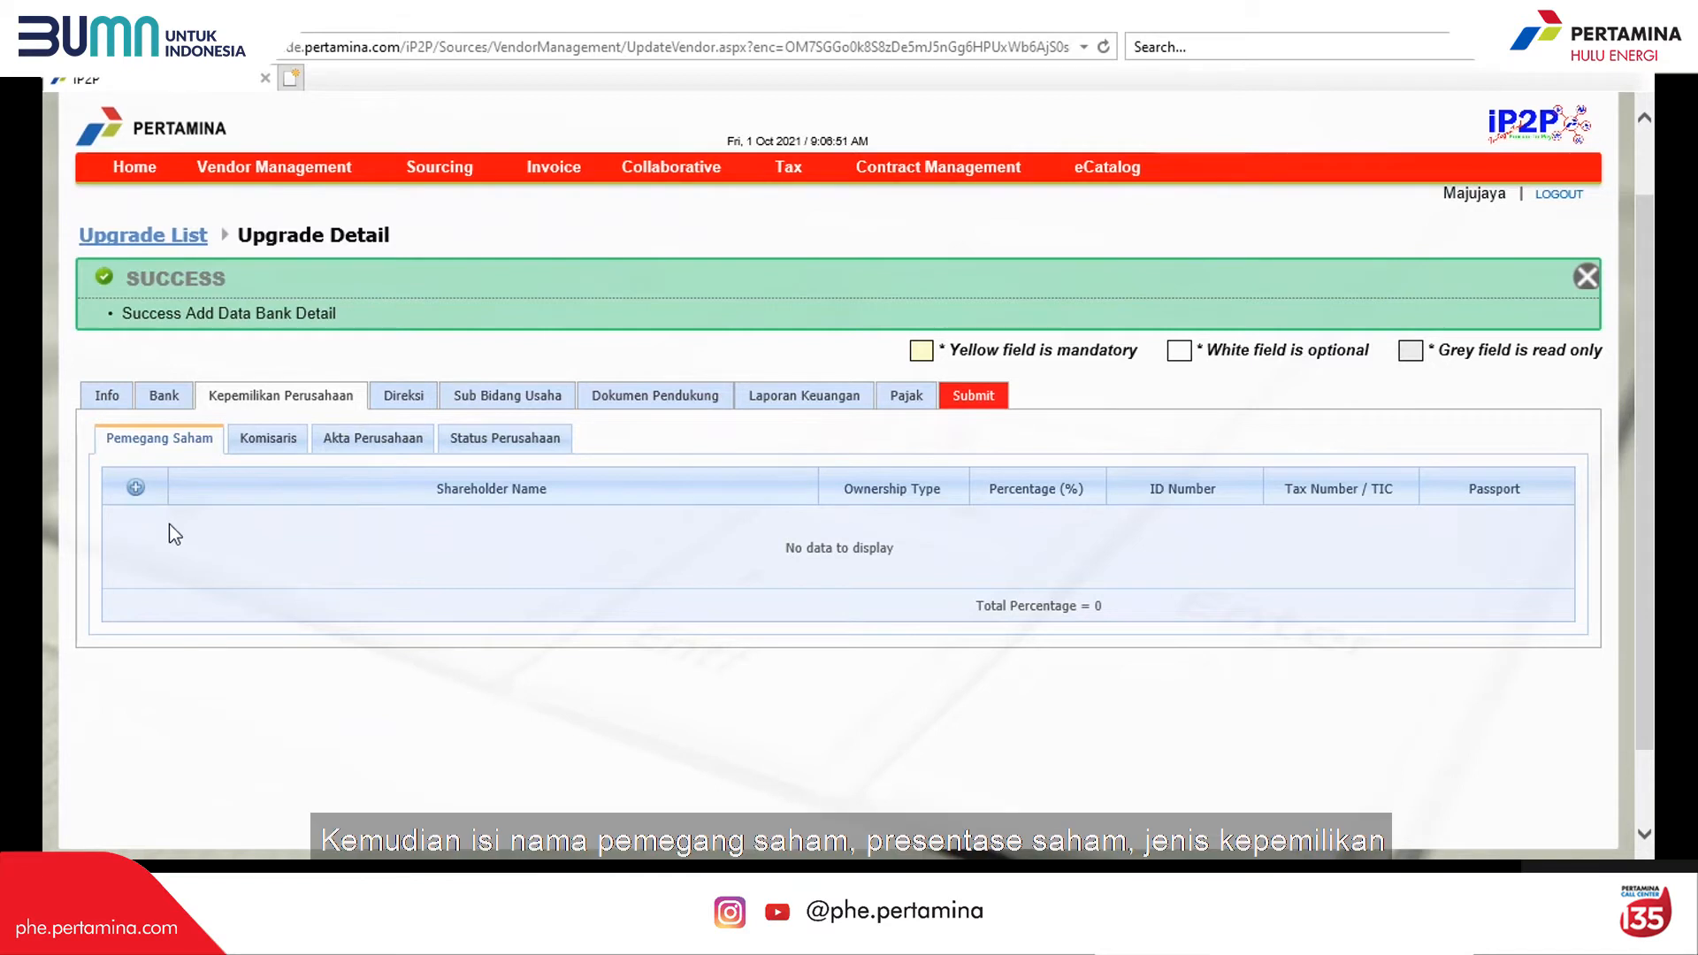
{"action": "left_click", "coordinate": [135, 488]}
{"action": "left_click", "coordinate": [502, 560]}
{"action": "type", "text": "Ardiyans"}
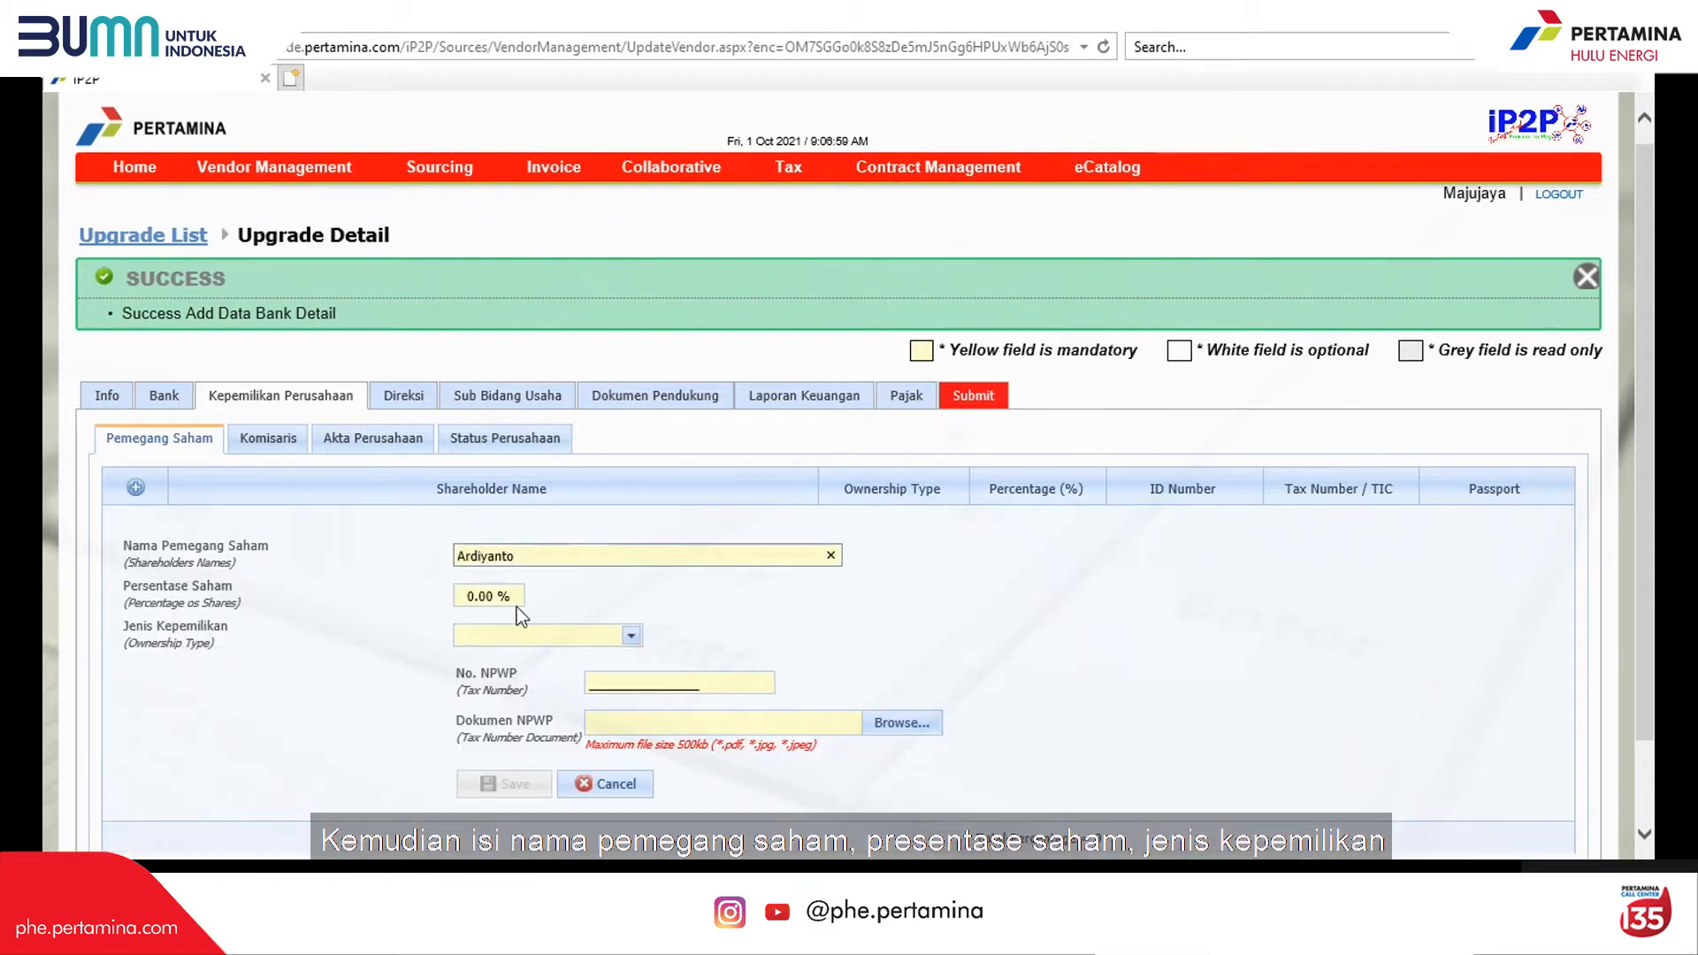
{"action": "left_click", "coordinate": [475, 597]}
{"action": "type", "text": "50"}
{"action": "left_click", "coordinate": [630, 635]}
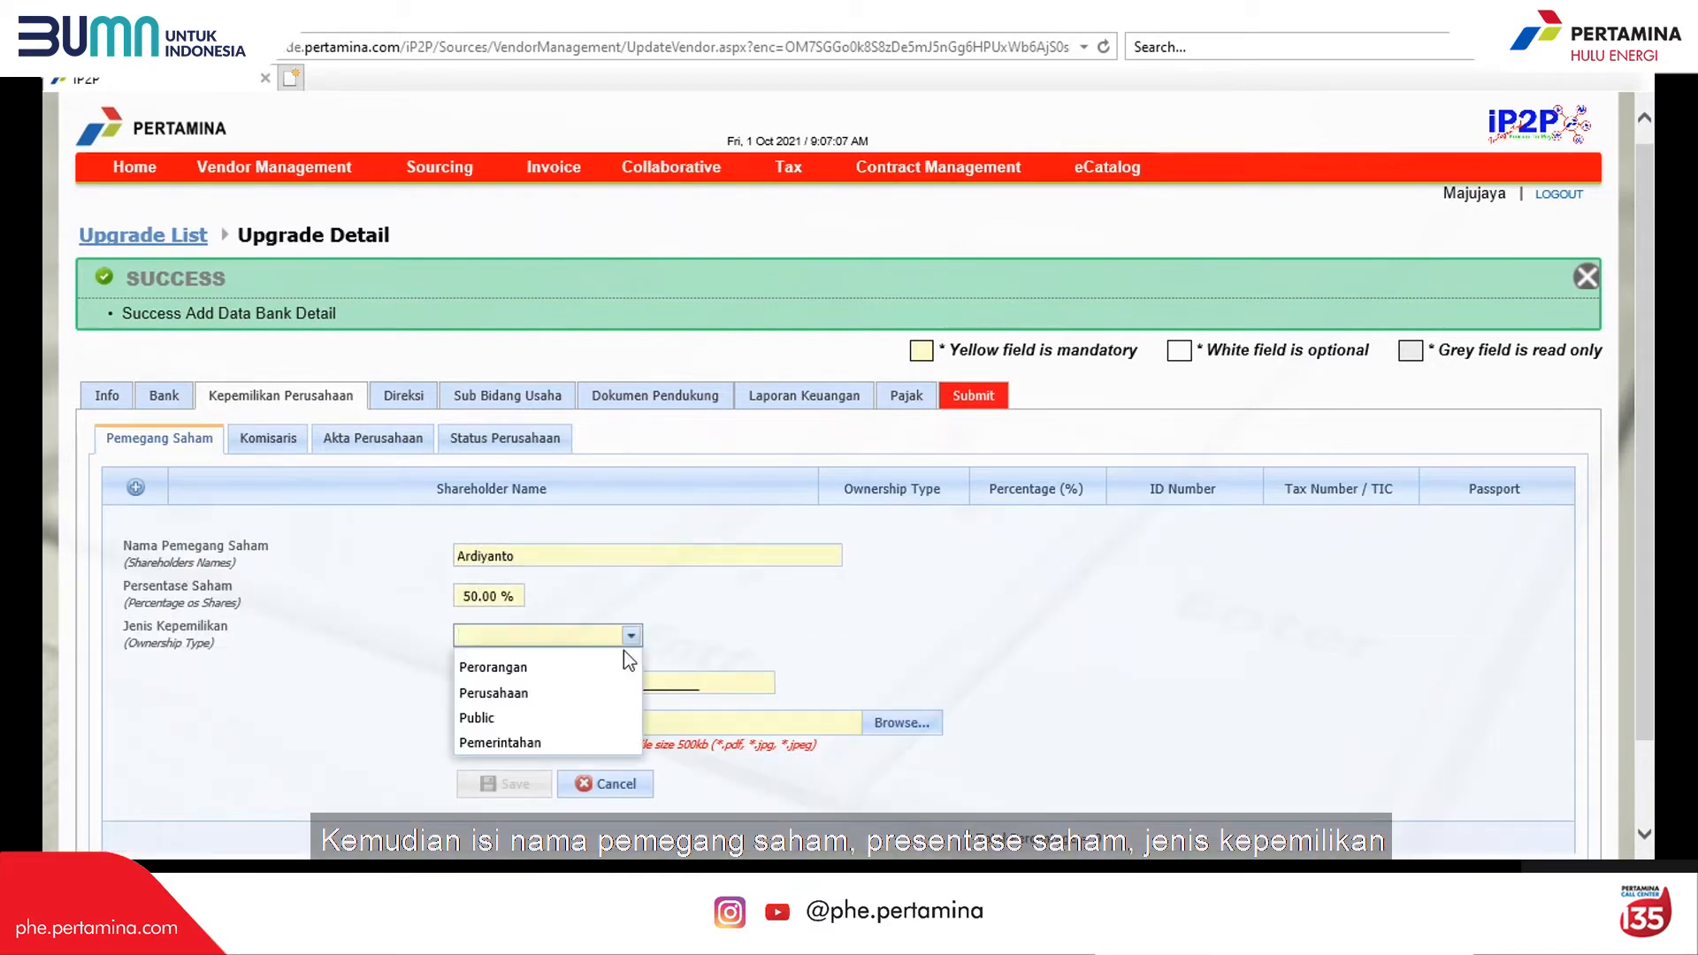
{"action": "left_click", "coordinate": [619, 661]}
{"action": "scroll", "coordinate": [694, 655], "scroll_direction": "down", "scroll_amount": 3}
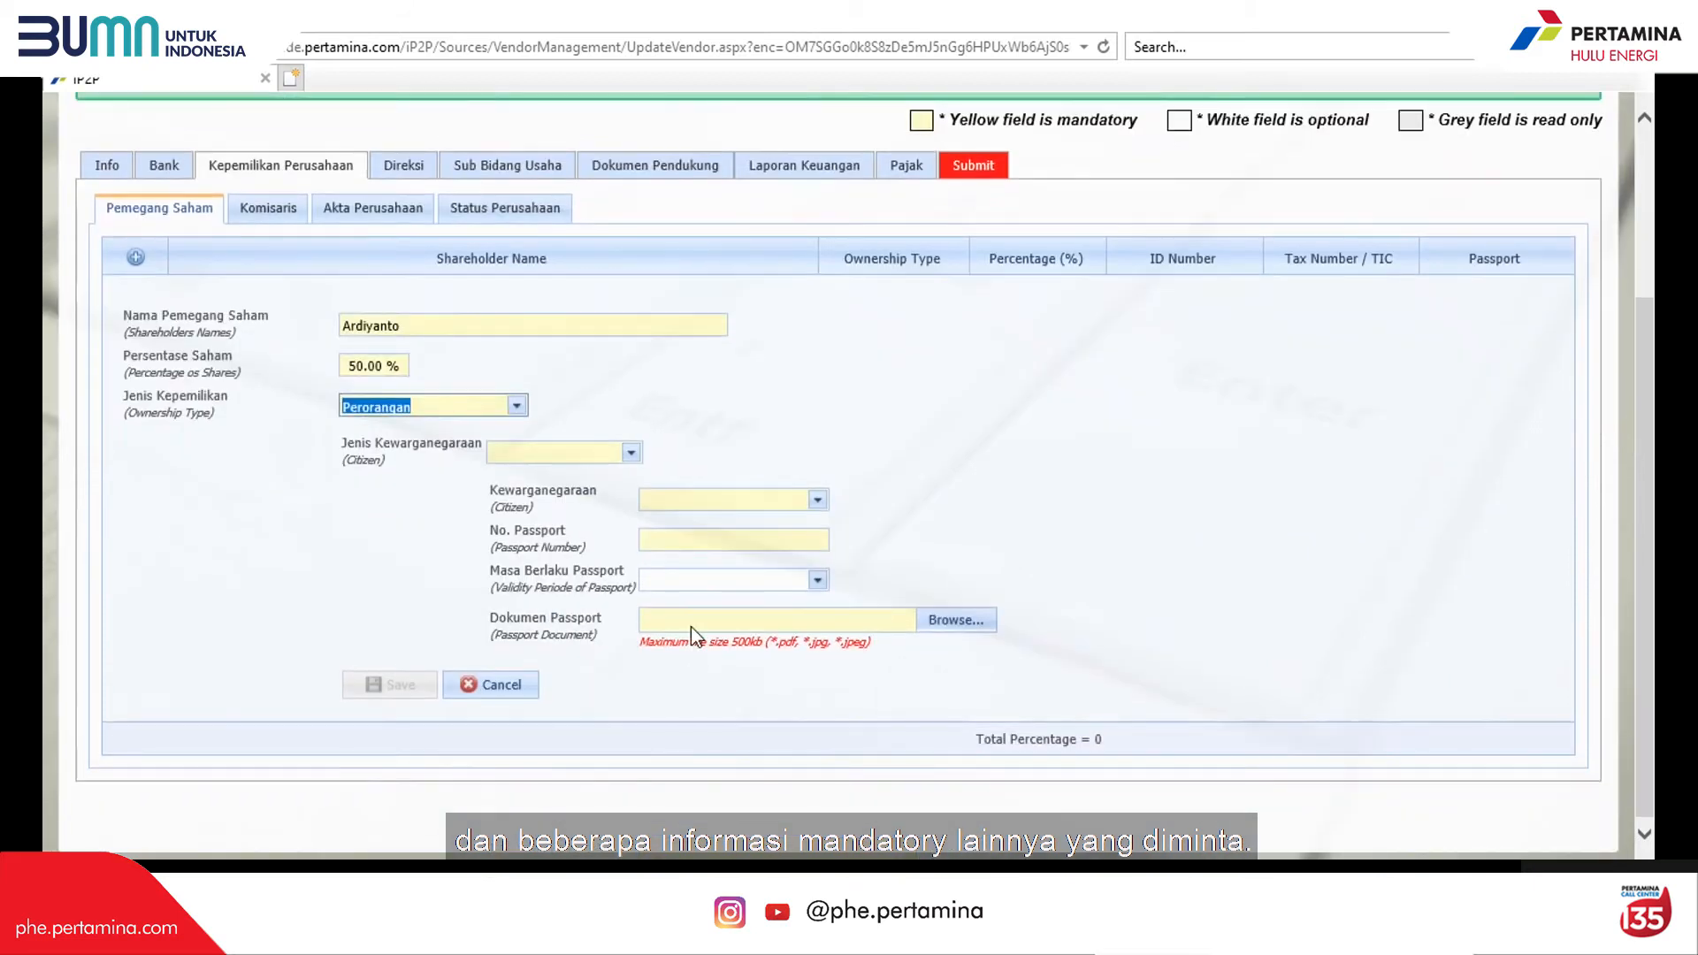
Step: Set the shareholder as WNI with N.I.K, lifetime KTP, NPWP number and both documents, then save
{"action": "left_click", "coordinate": [631, 454]}
{"action": "left_click", "coordinate": [608, 479]}
{"action": "left_click", "coordinate": [638, 502]}
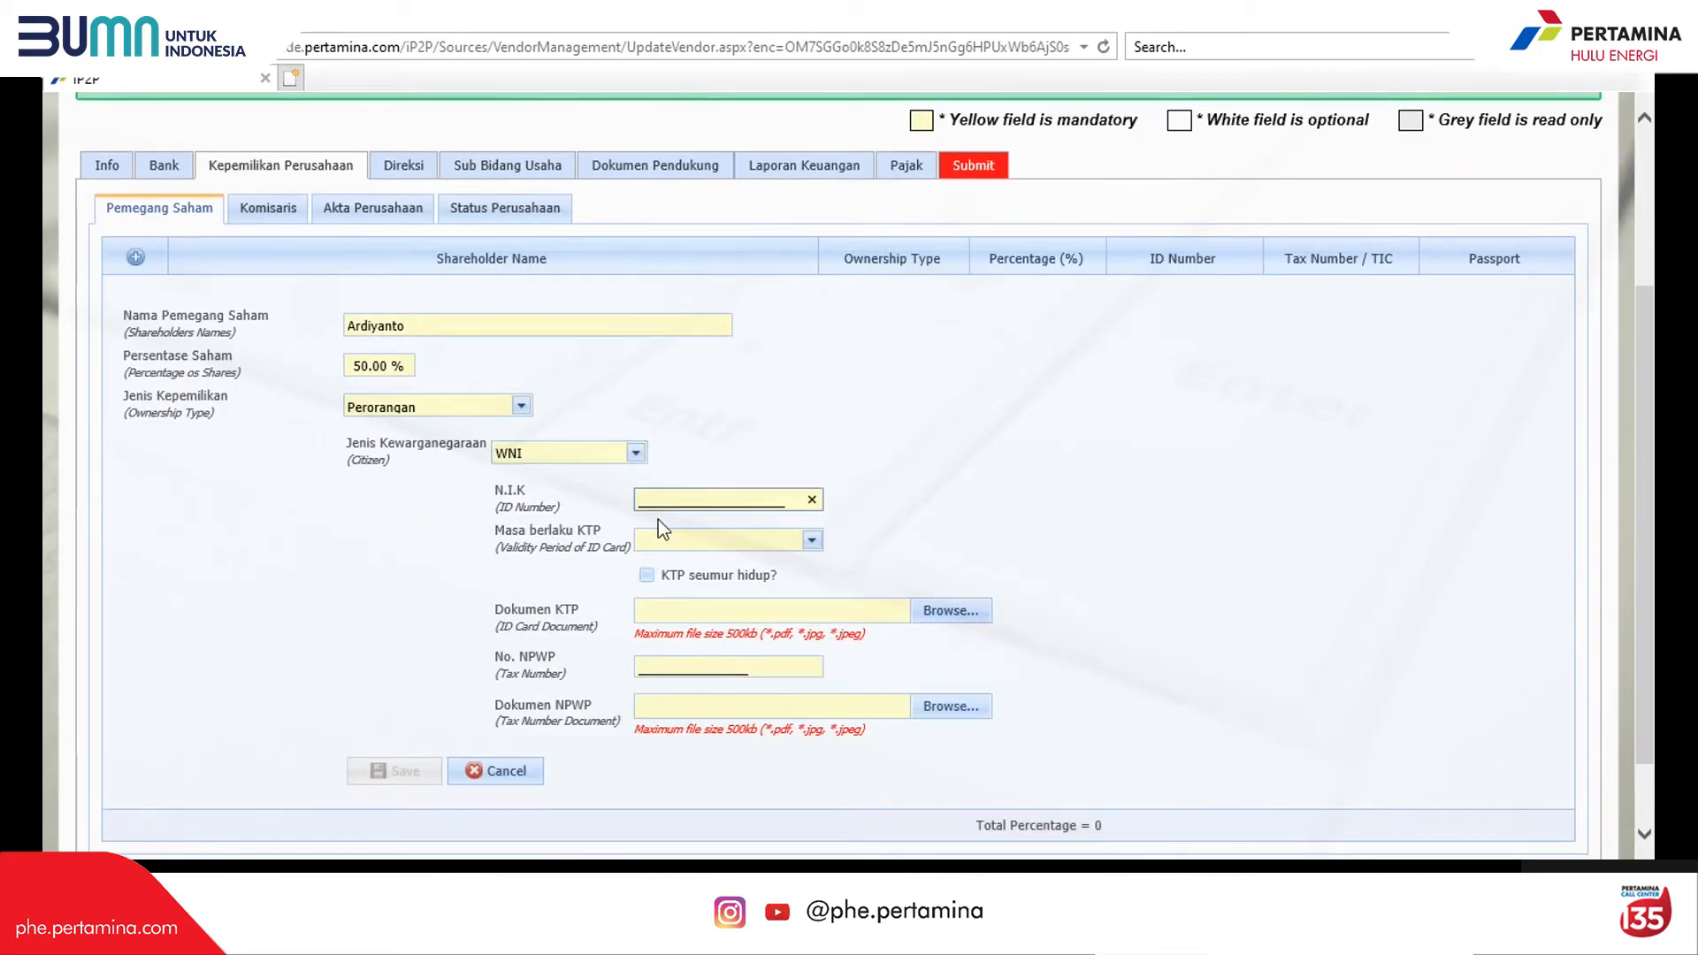
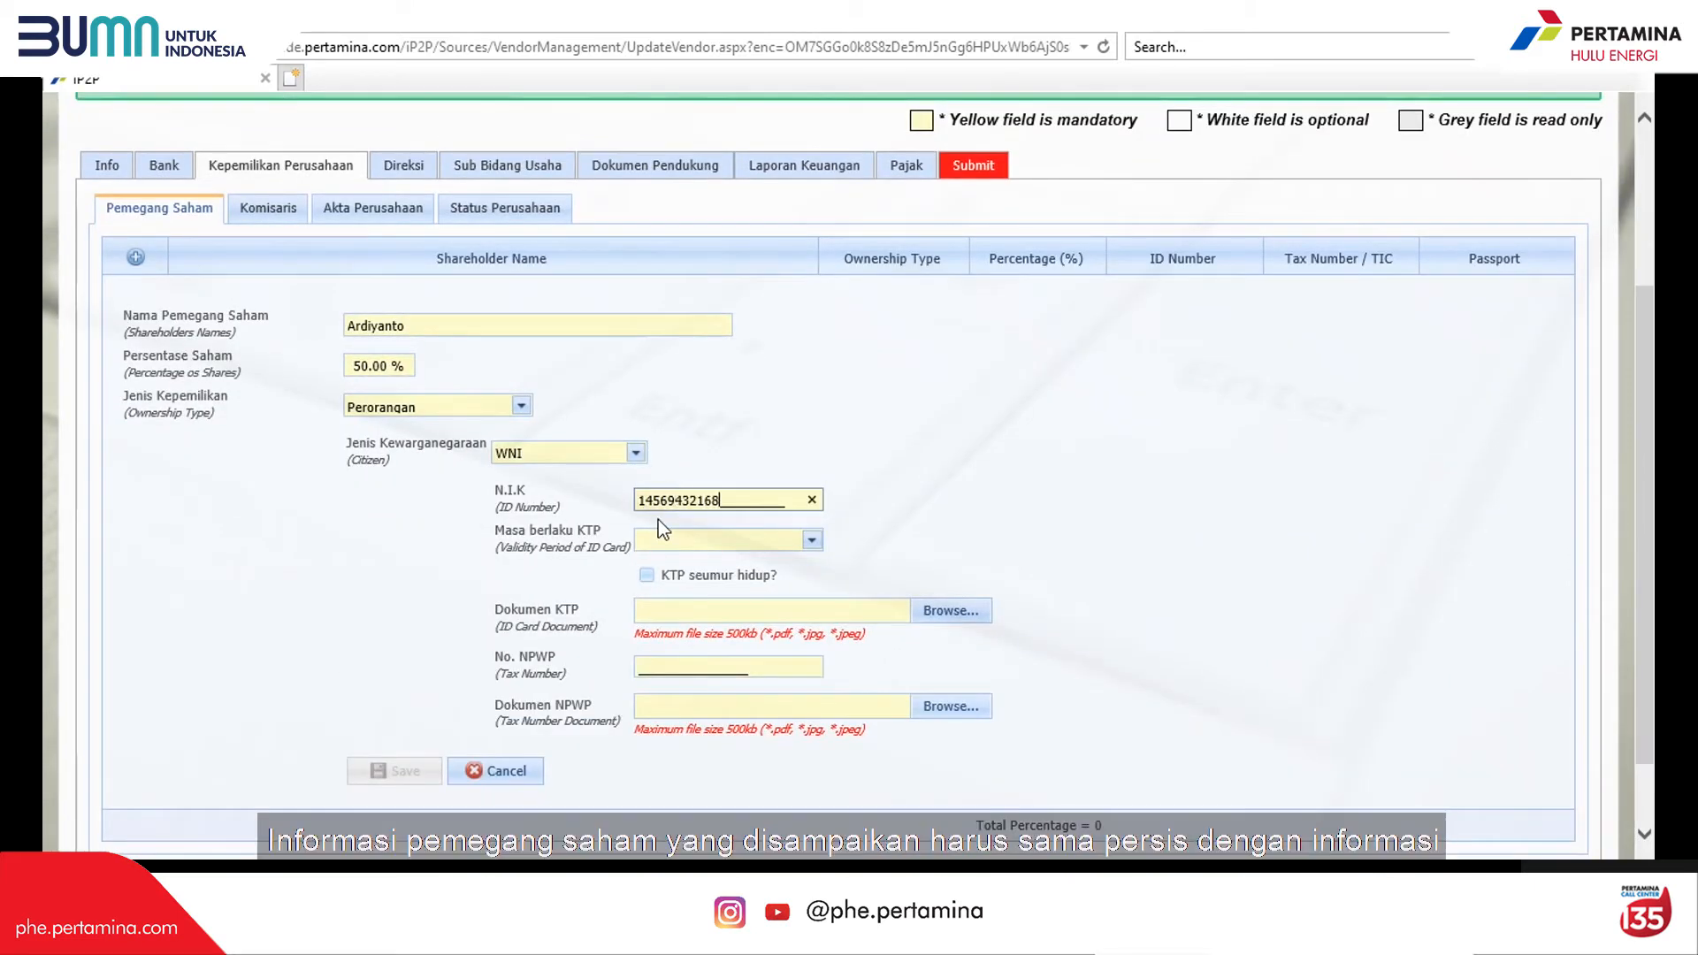
{"action": "type", "text": "424579"}
{"action": "left_click", "coordinate": [661, 580]}
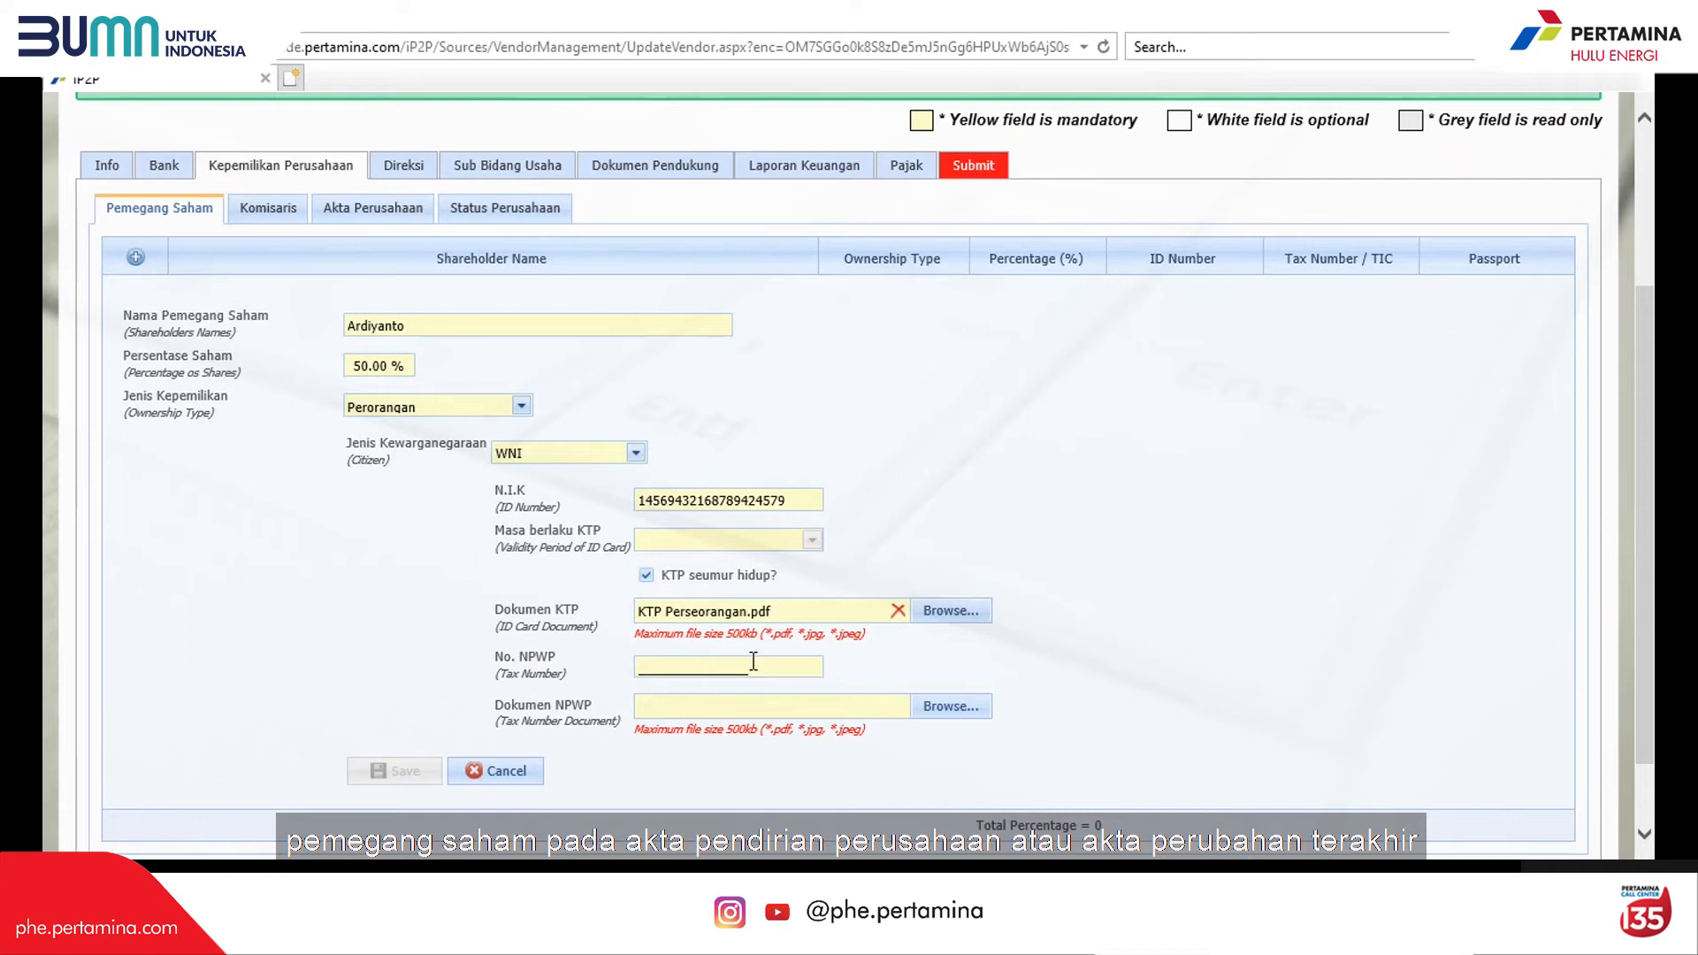
{"action": "left_click", "coordinate": [721, 666]}
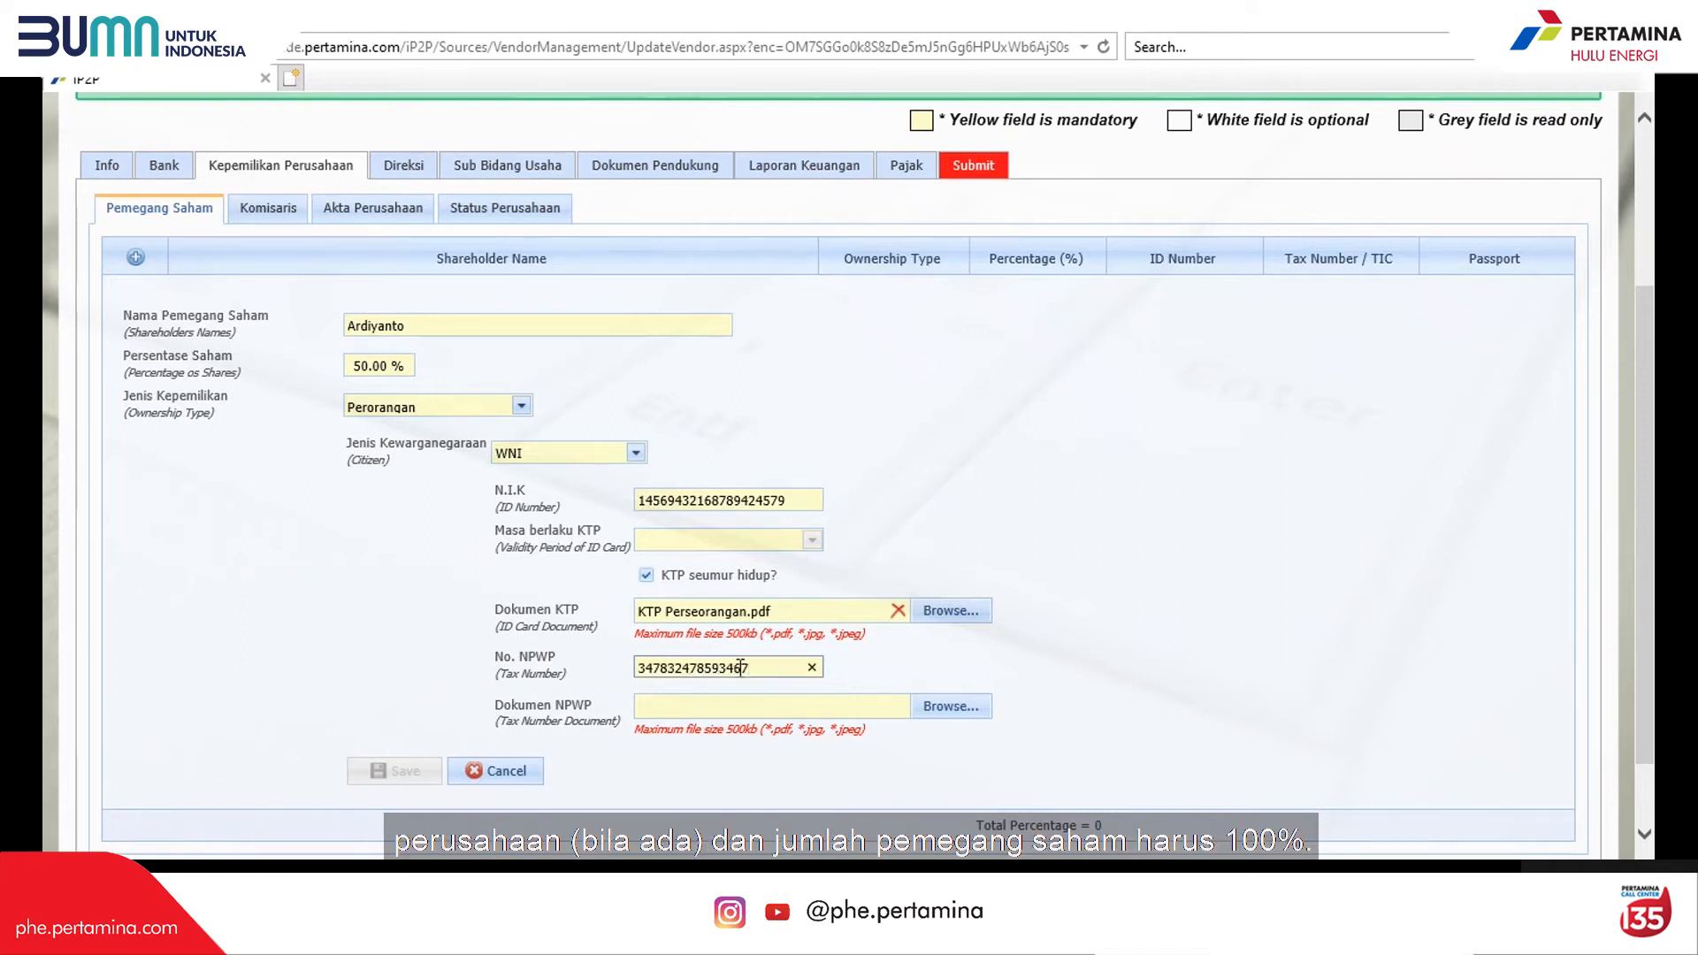
{"action": "left_click", "coordinate": [945, 709]}
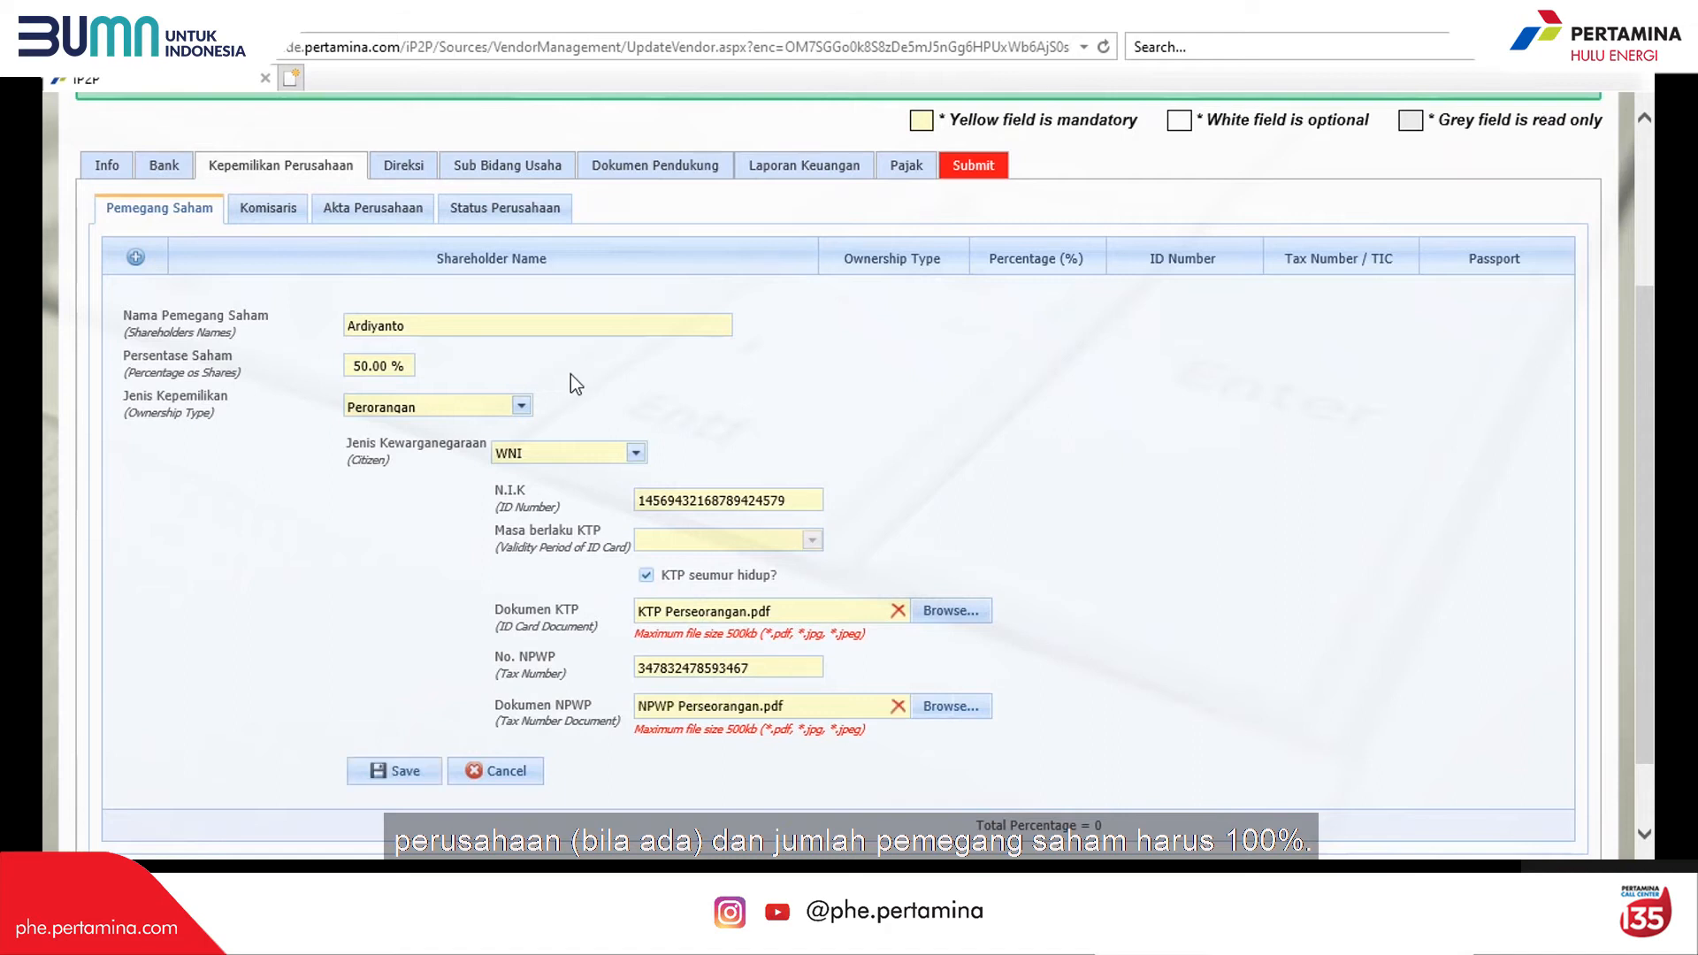
{"action": "left_click", "coordinate": [402, 771]}
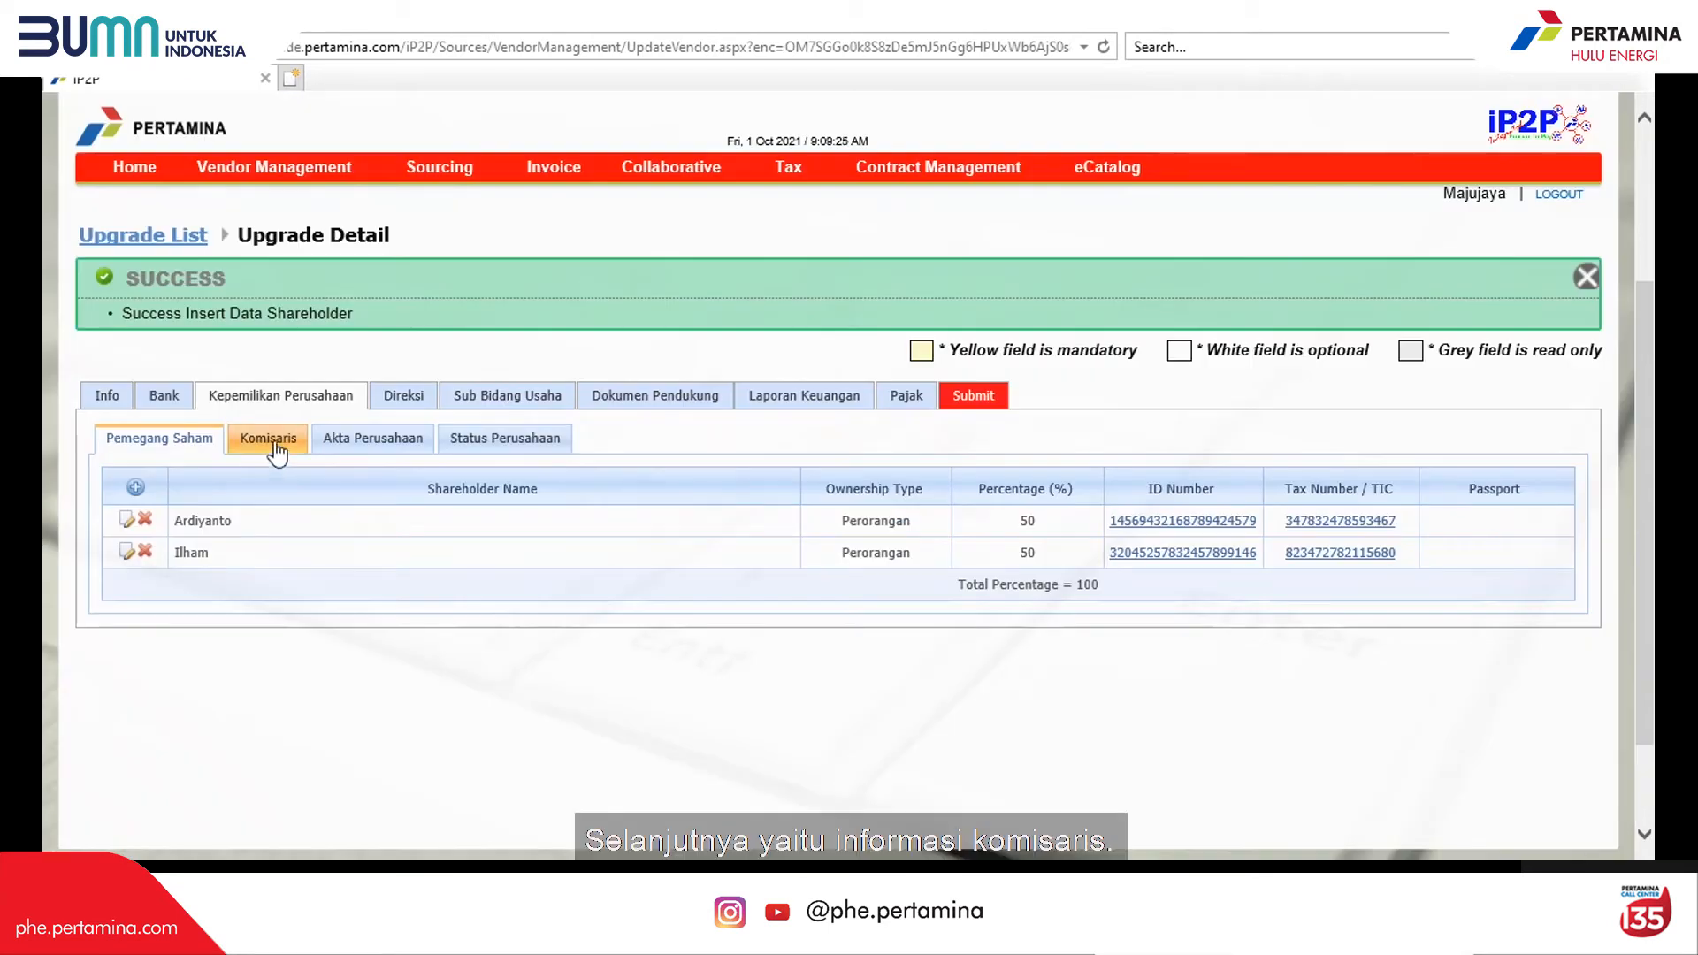
Step: In Komisaris, add a new commissioner with start date 05.09.2018
{"action": "left_click", "coordinate": [274, 442]}
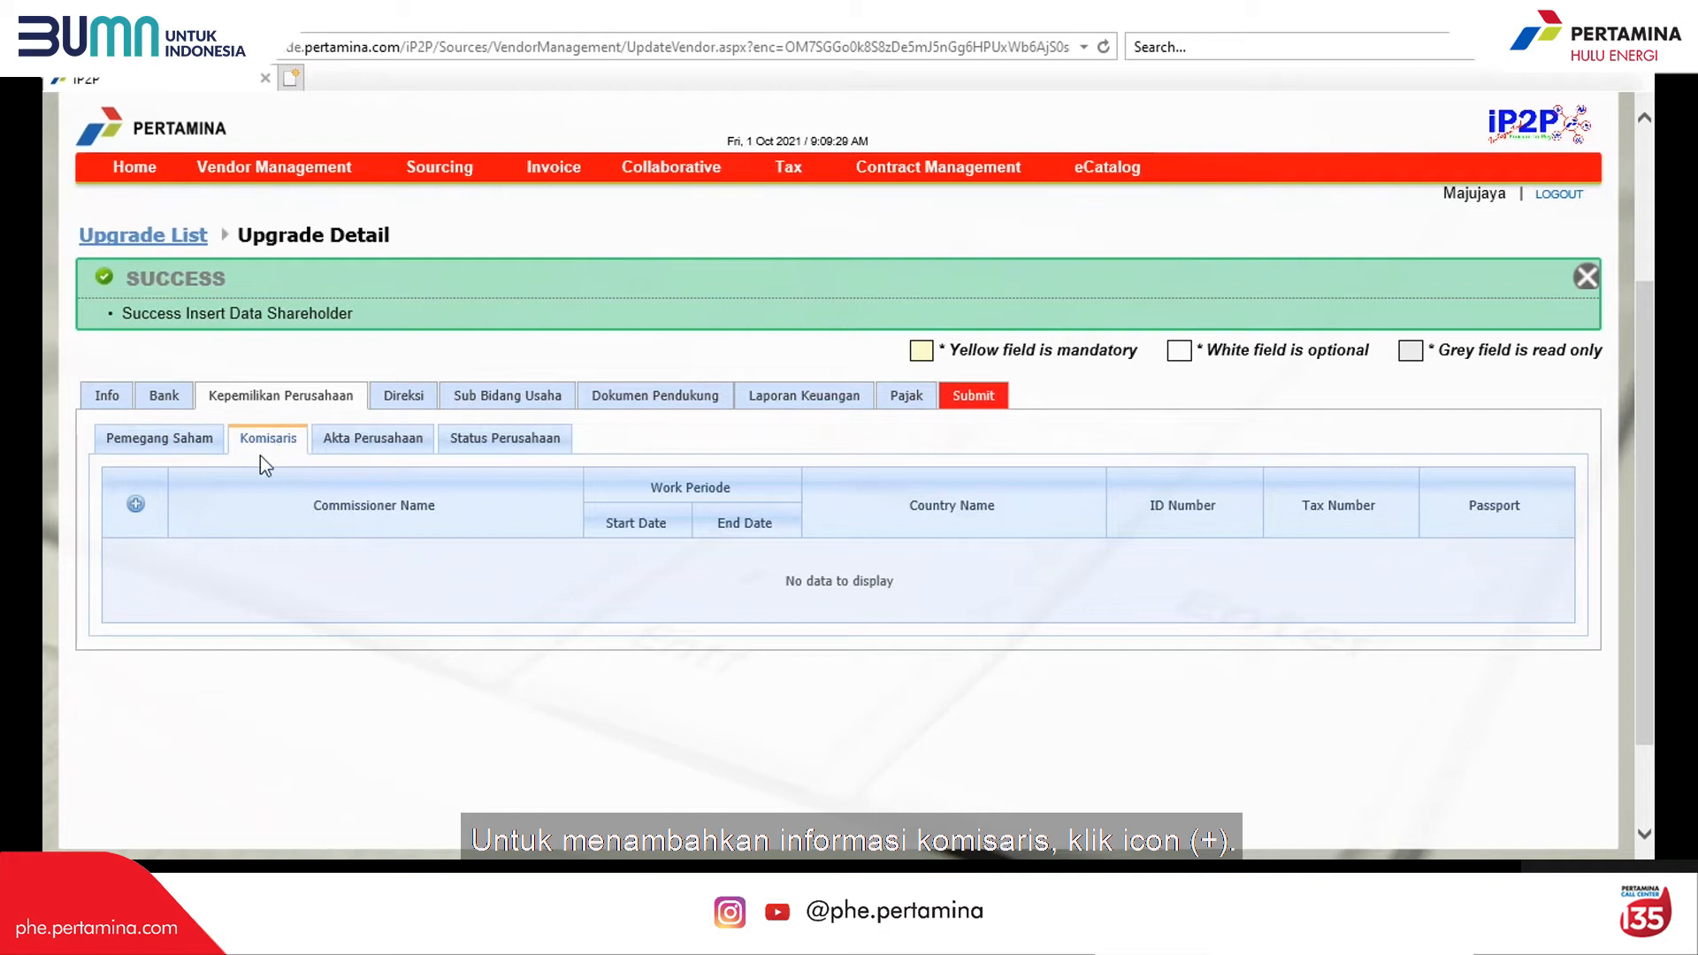
{"action": "left_click", "coordinate": [135, 504]}
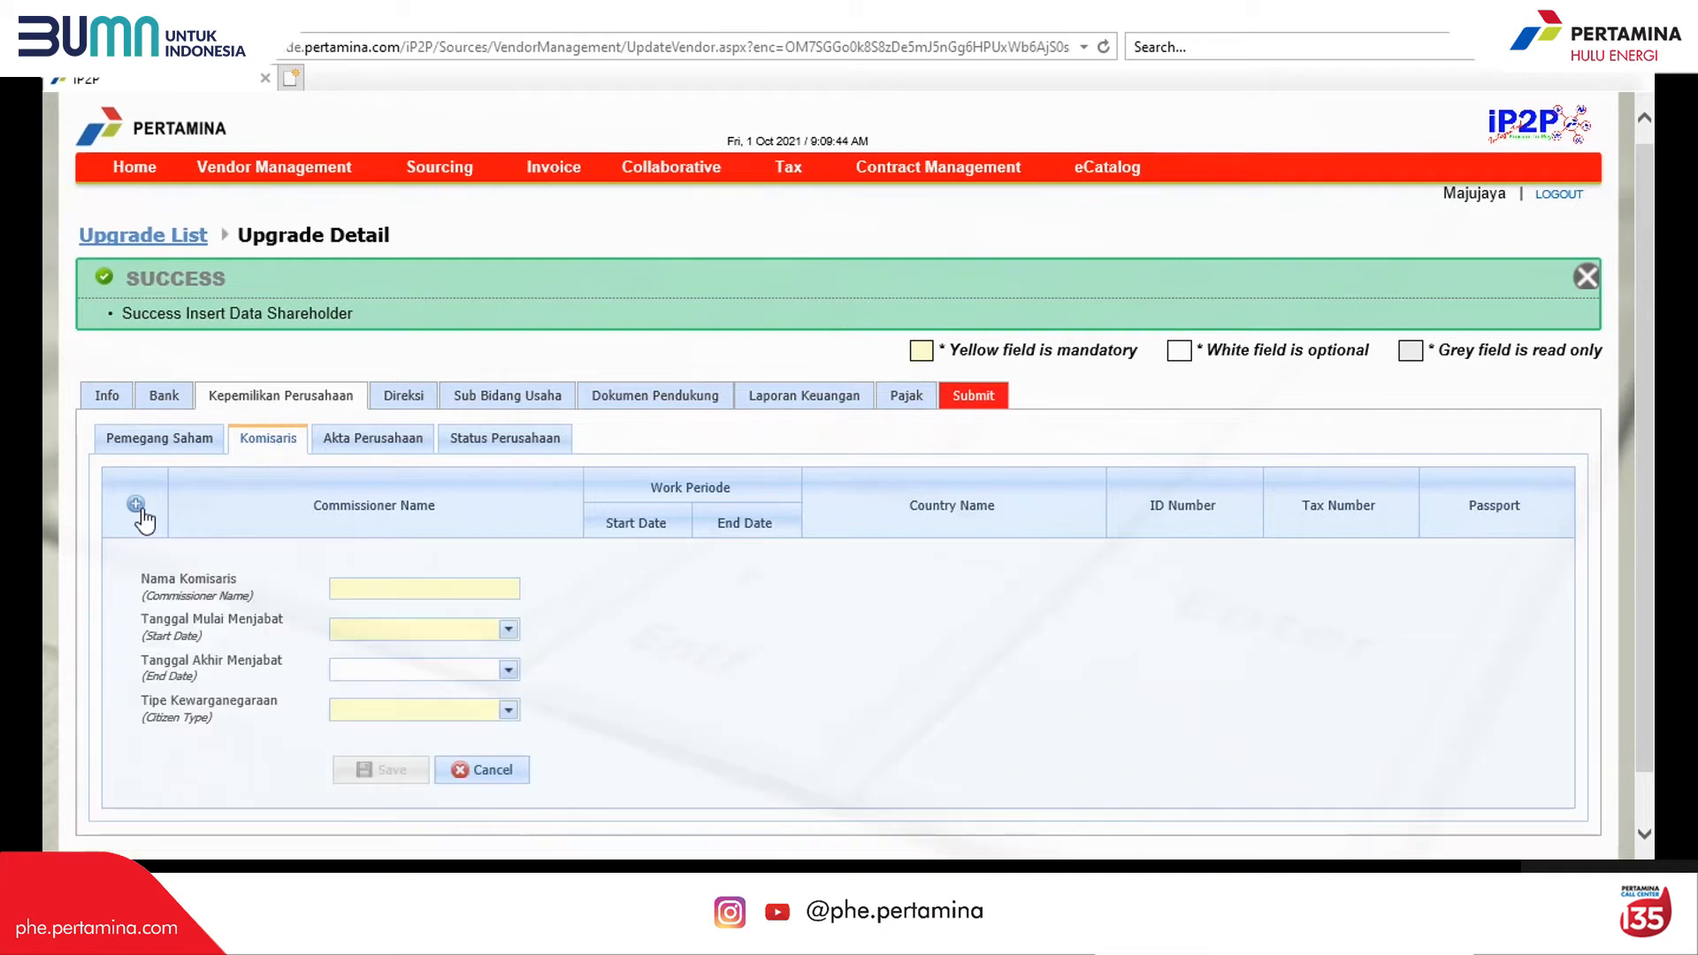
{"action": "left_click", "coordinate": [402, 590]}
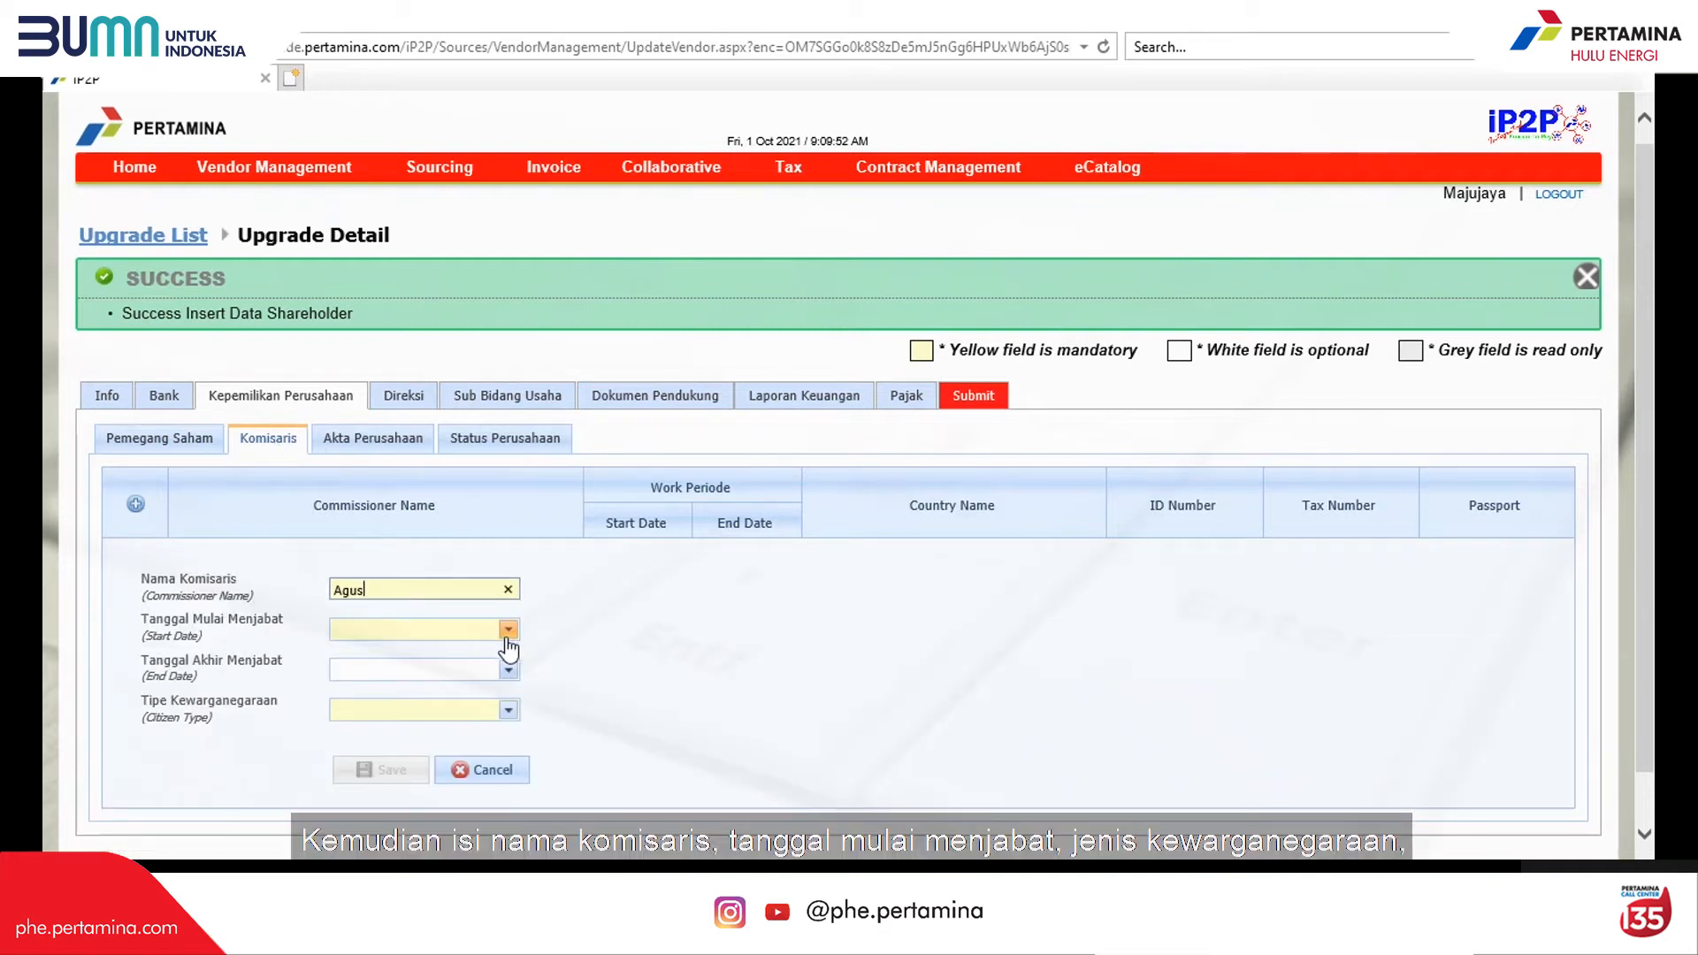
{"action": "left_click", "coordinate": [508, 629]}
{"action": "left_click", "coordinate": [371, 357]}
{"action": "left_click", "coordinate": [345, 356]}
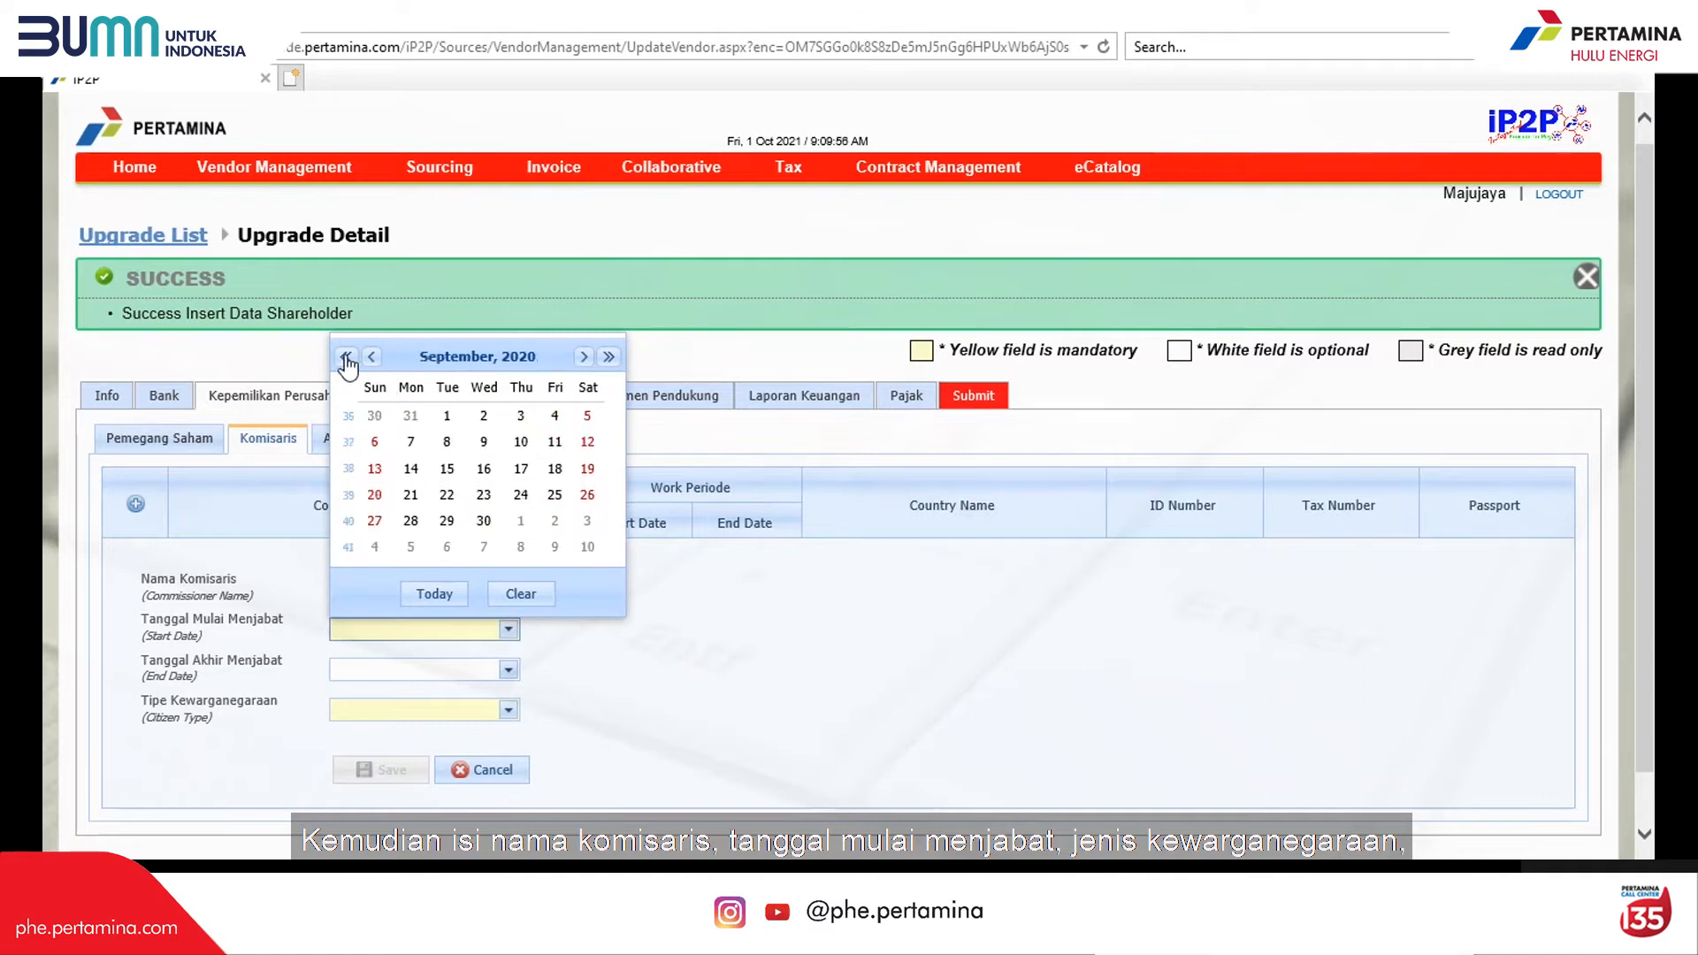
{"action": "left_click", "coordinate": [346, 356]}
{"action": "left_click", "coordinate": [346, 357]}
{"action": "left_click", "coordinate": [484, 441]}
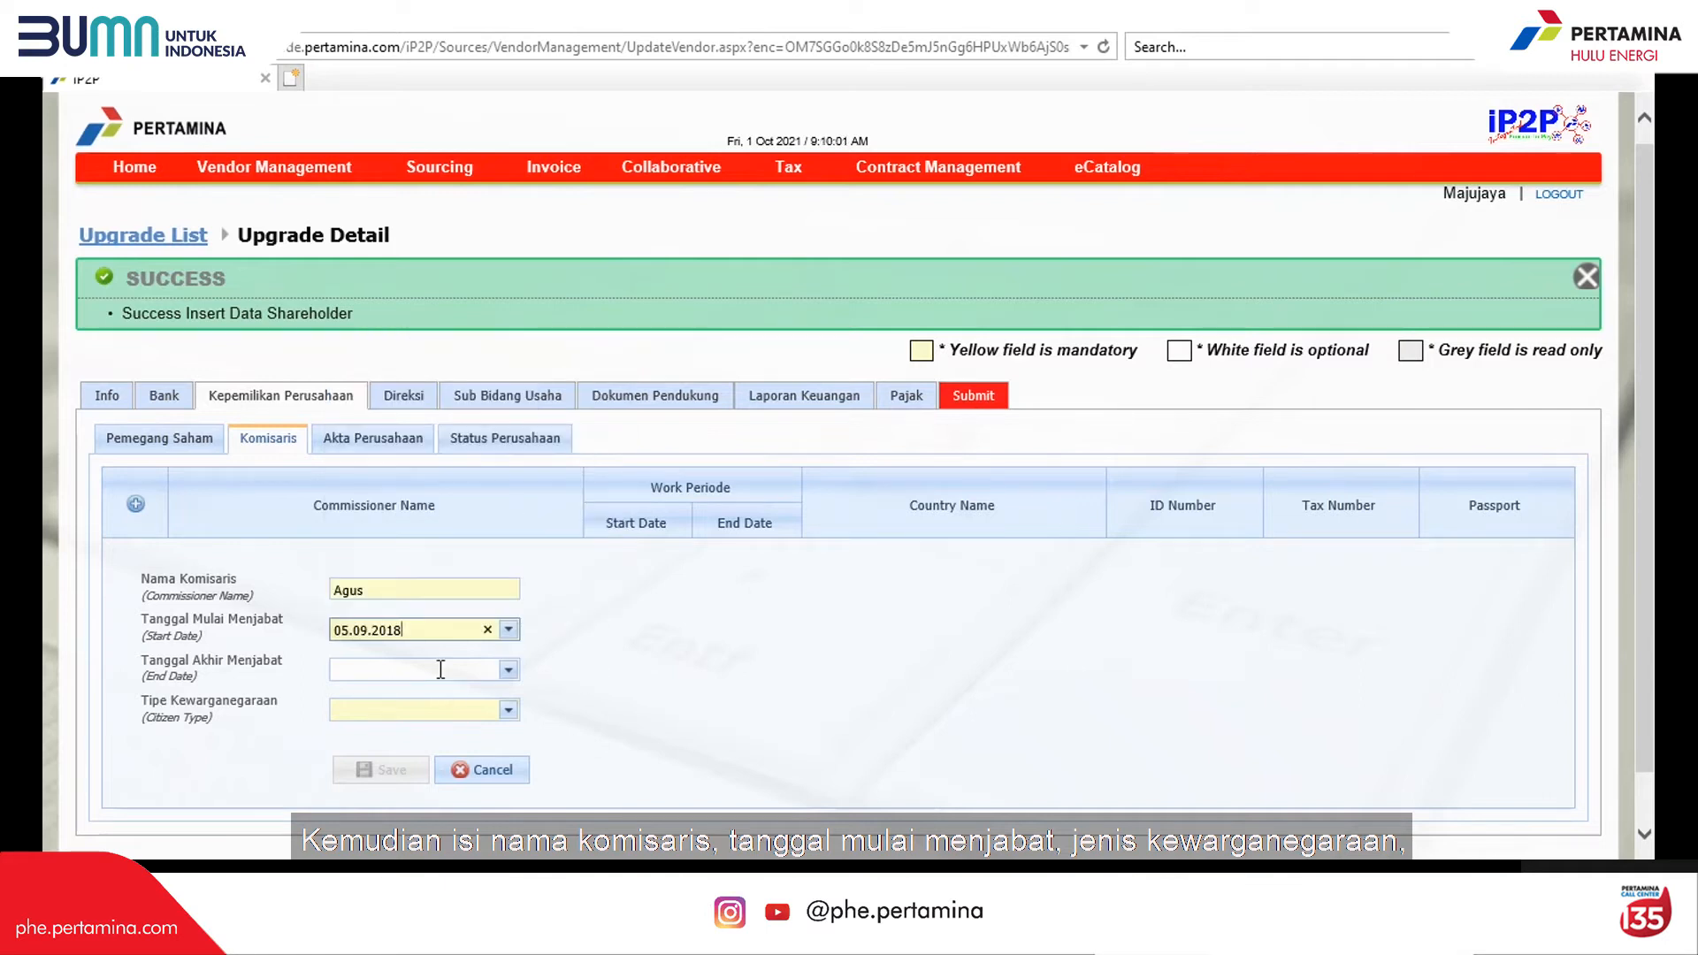
Step: Make the commissioner WNI with N.I.K, lifetime KTP, NPWP, KTP and NPWP Perseorangan.pdf attached; save
{"action": "left_click", "coordinate": [476, 712]}
{"action": "left_click", "coordinate": [463, 766]}
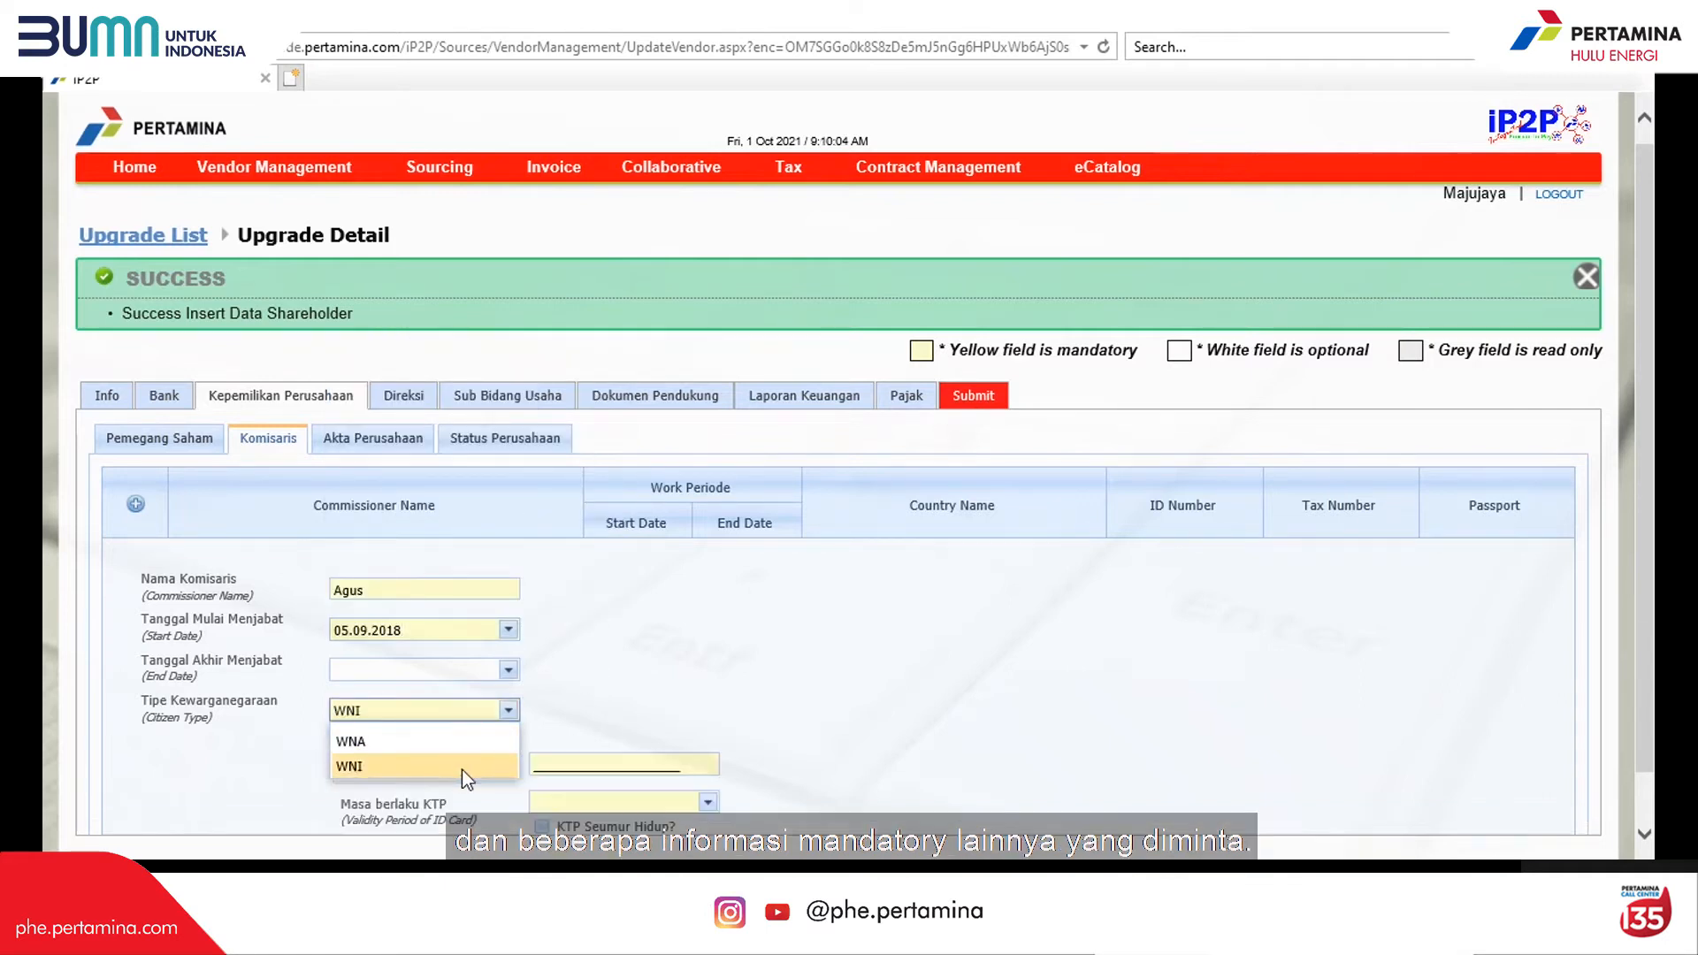
{"action": "scroll", "coordinate": [467, 778], "scroll_direction": "down", "scroll_amount": 3}
{"action": "left_click", "coordinate": [566, 534]}
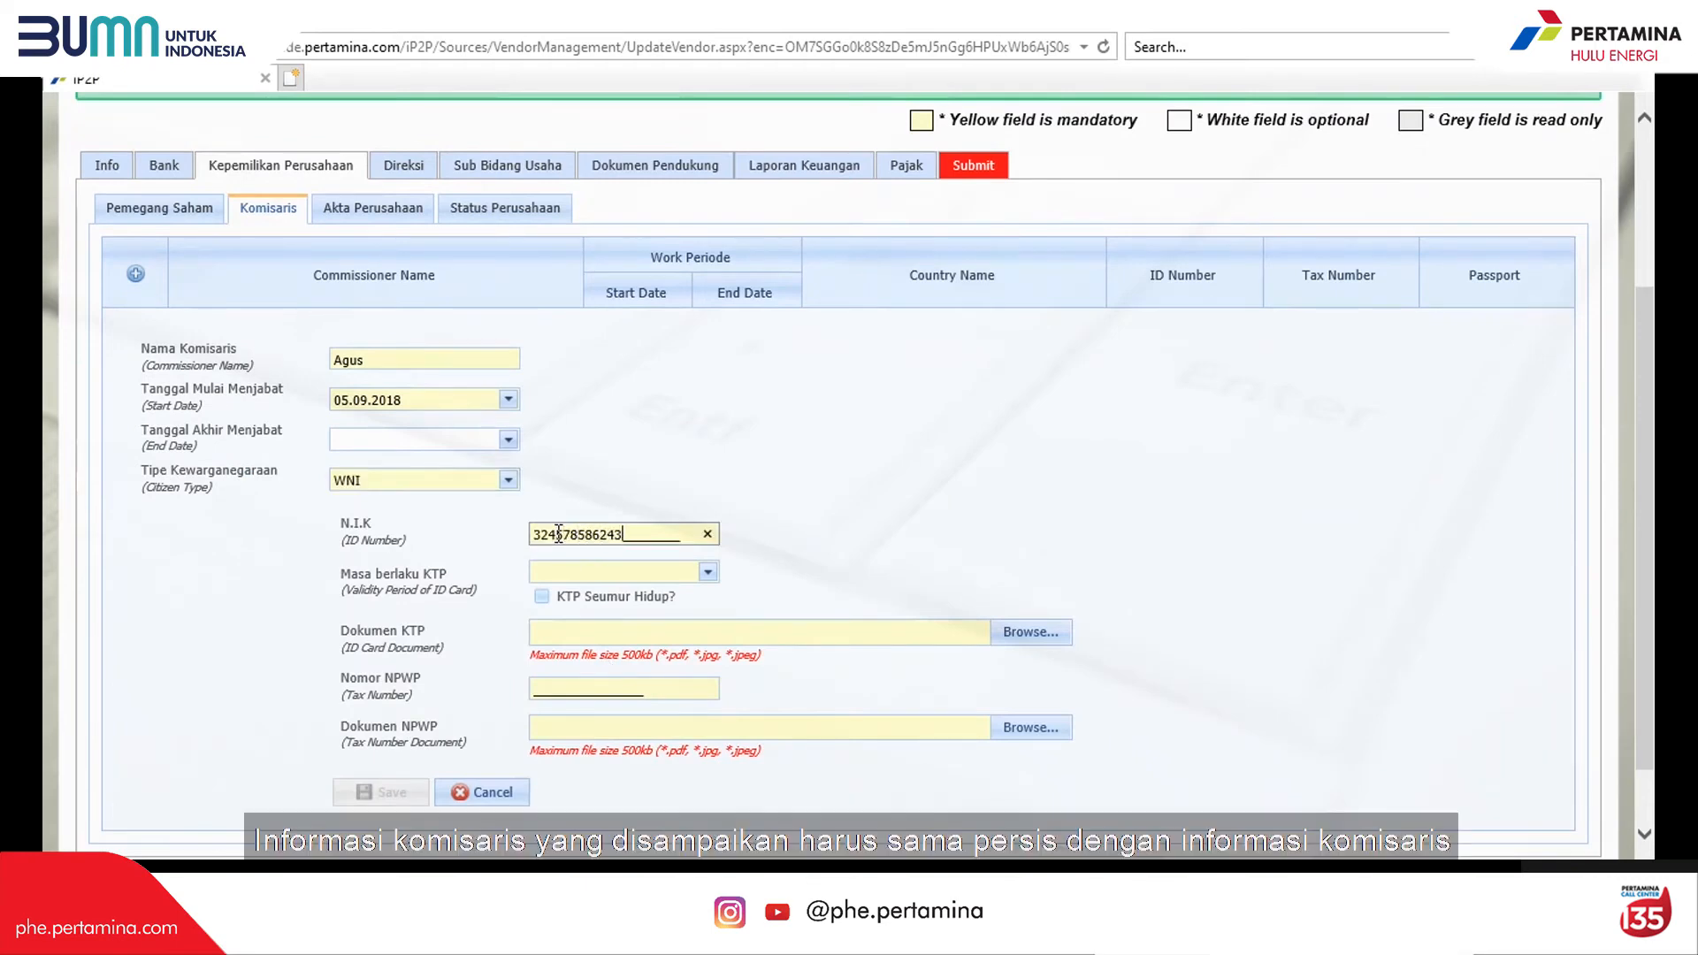
{"action": "left_click", "coordinate": [542, 596]}
{"action": "left_click", "coordinate": [1006, 633]}
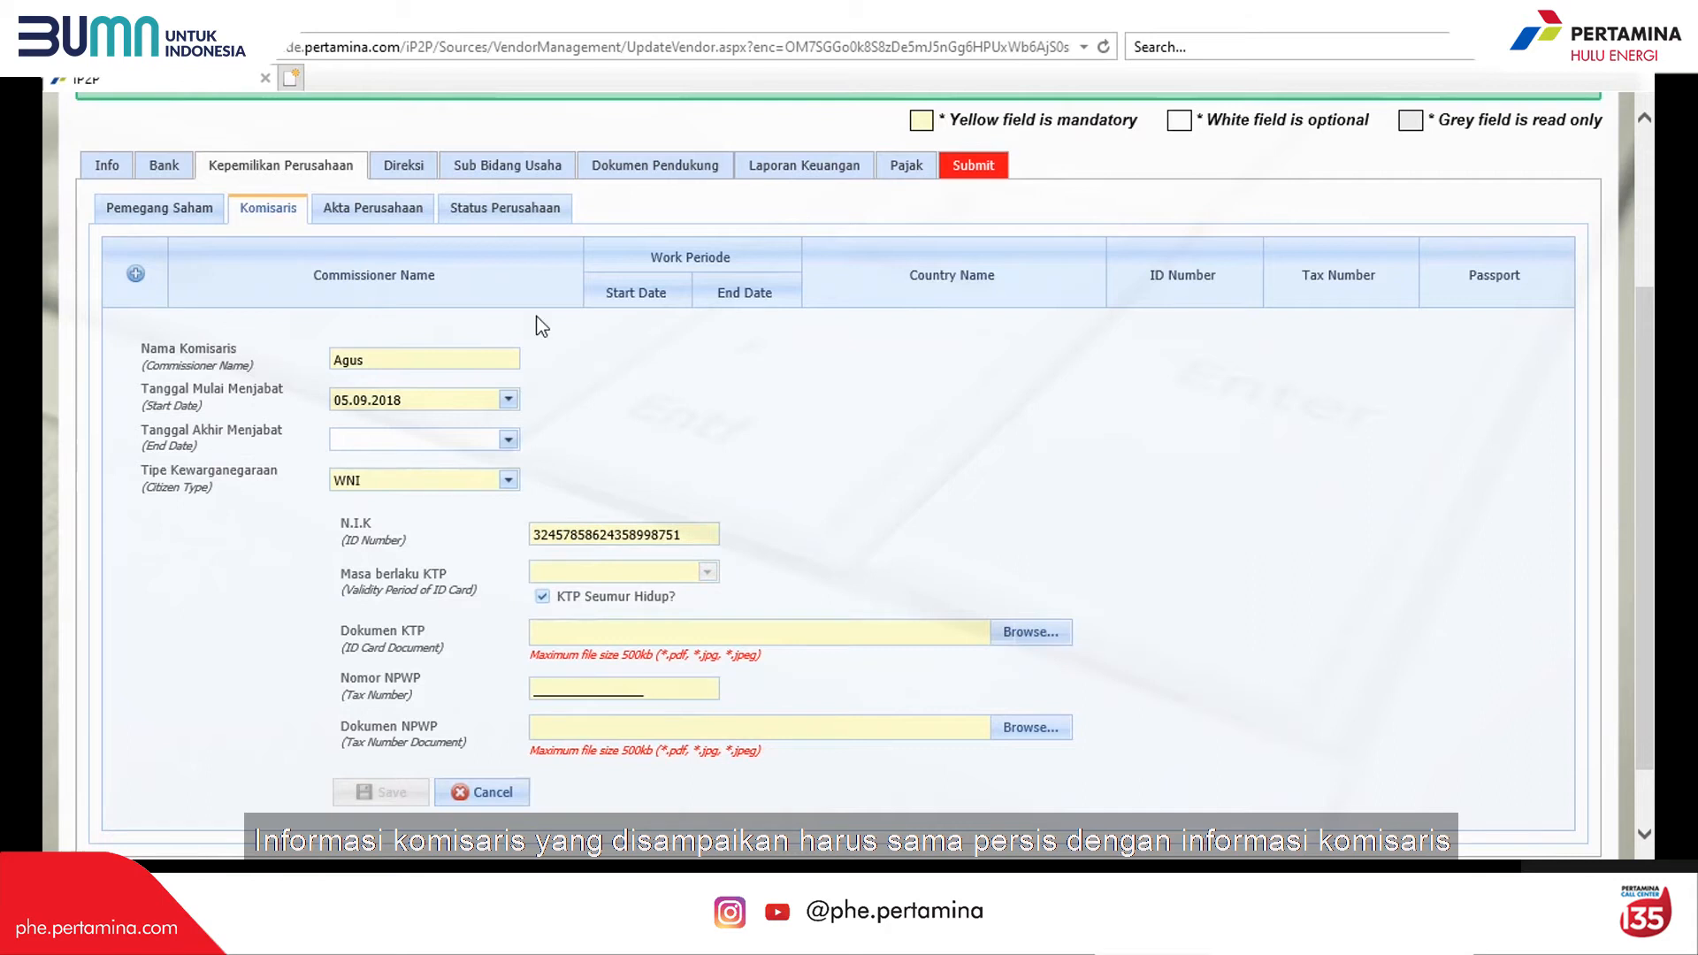
{"action": "left_click", "coordinate": [561, 690]}
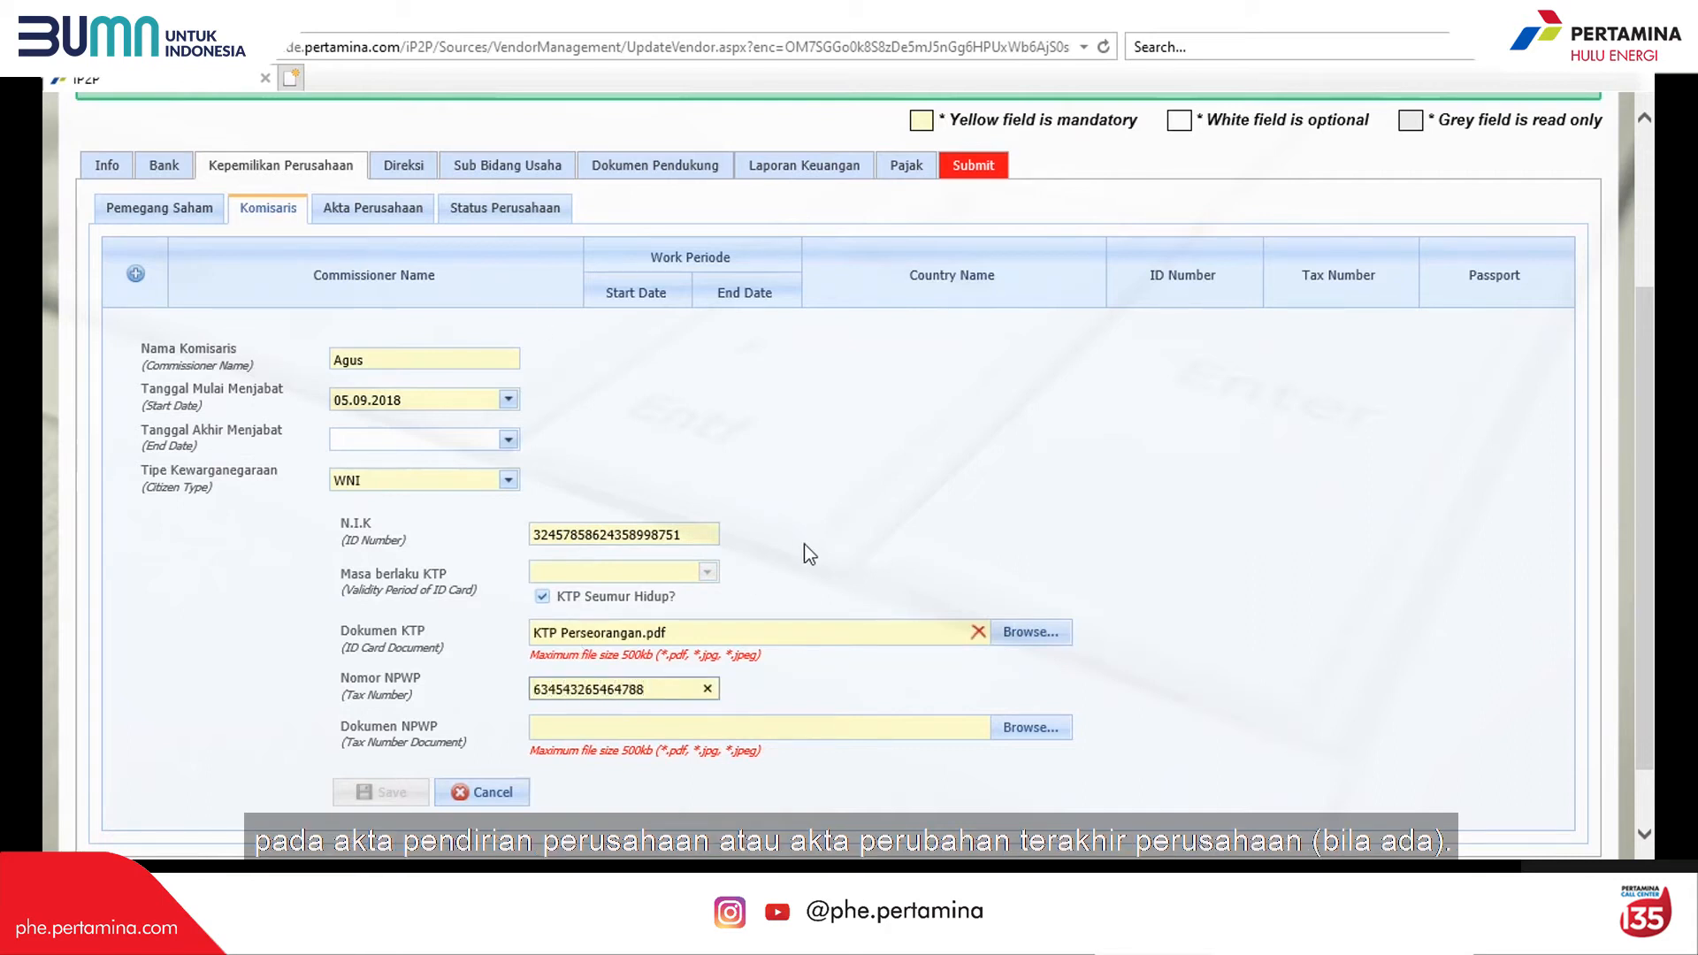
{"action": "left_click", "coordinate": [1026, 726]}
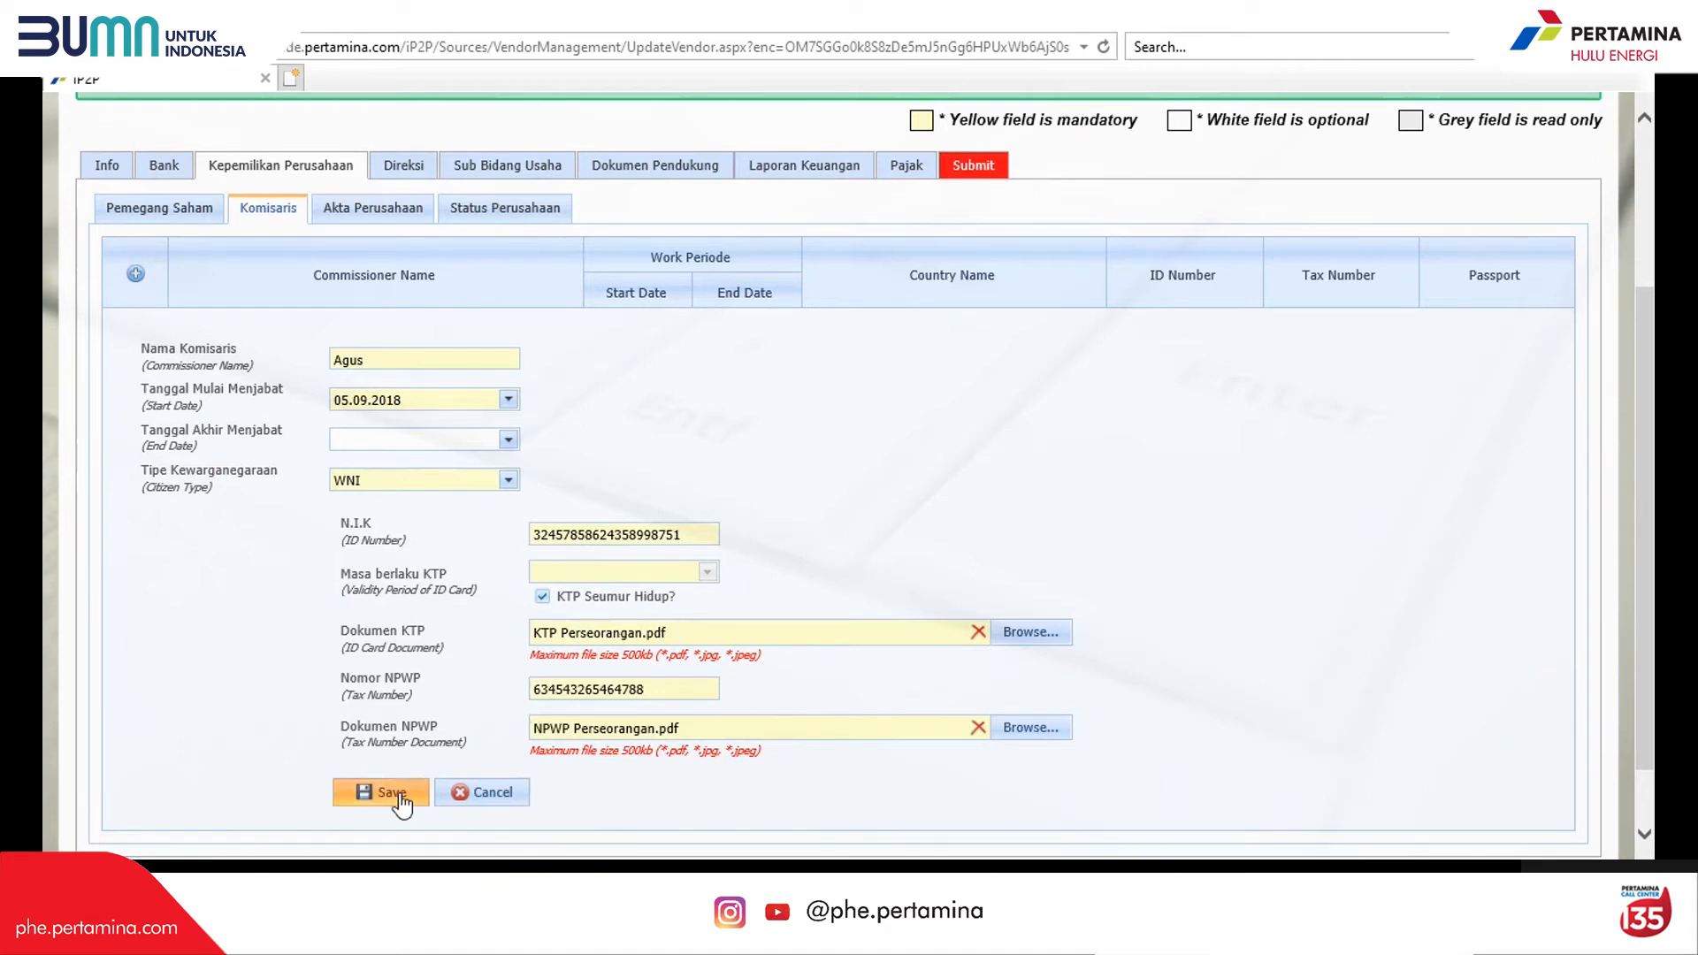
{"action": "left_click", "coordinate": [398, 793]}
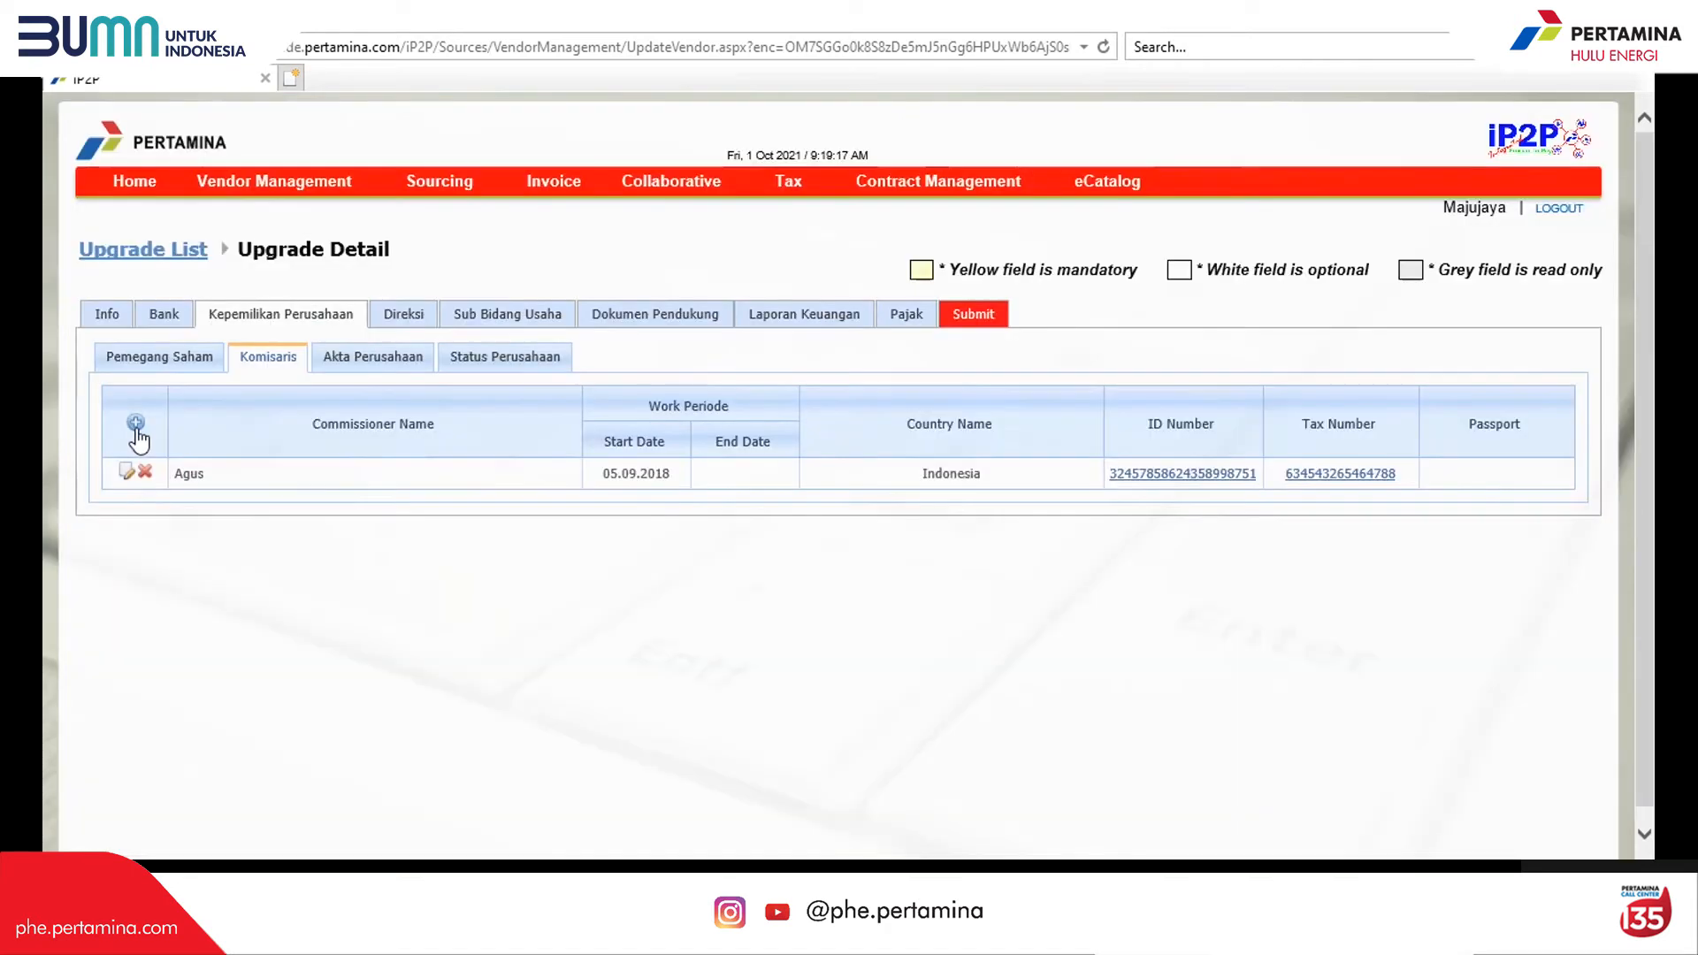
Step: In Akta Perusahaan, add a Pendirian deed with the notary's name and country Indonesia
{"action": "left_click", "coordinate": [374, 368]}
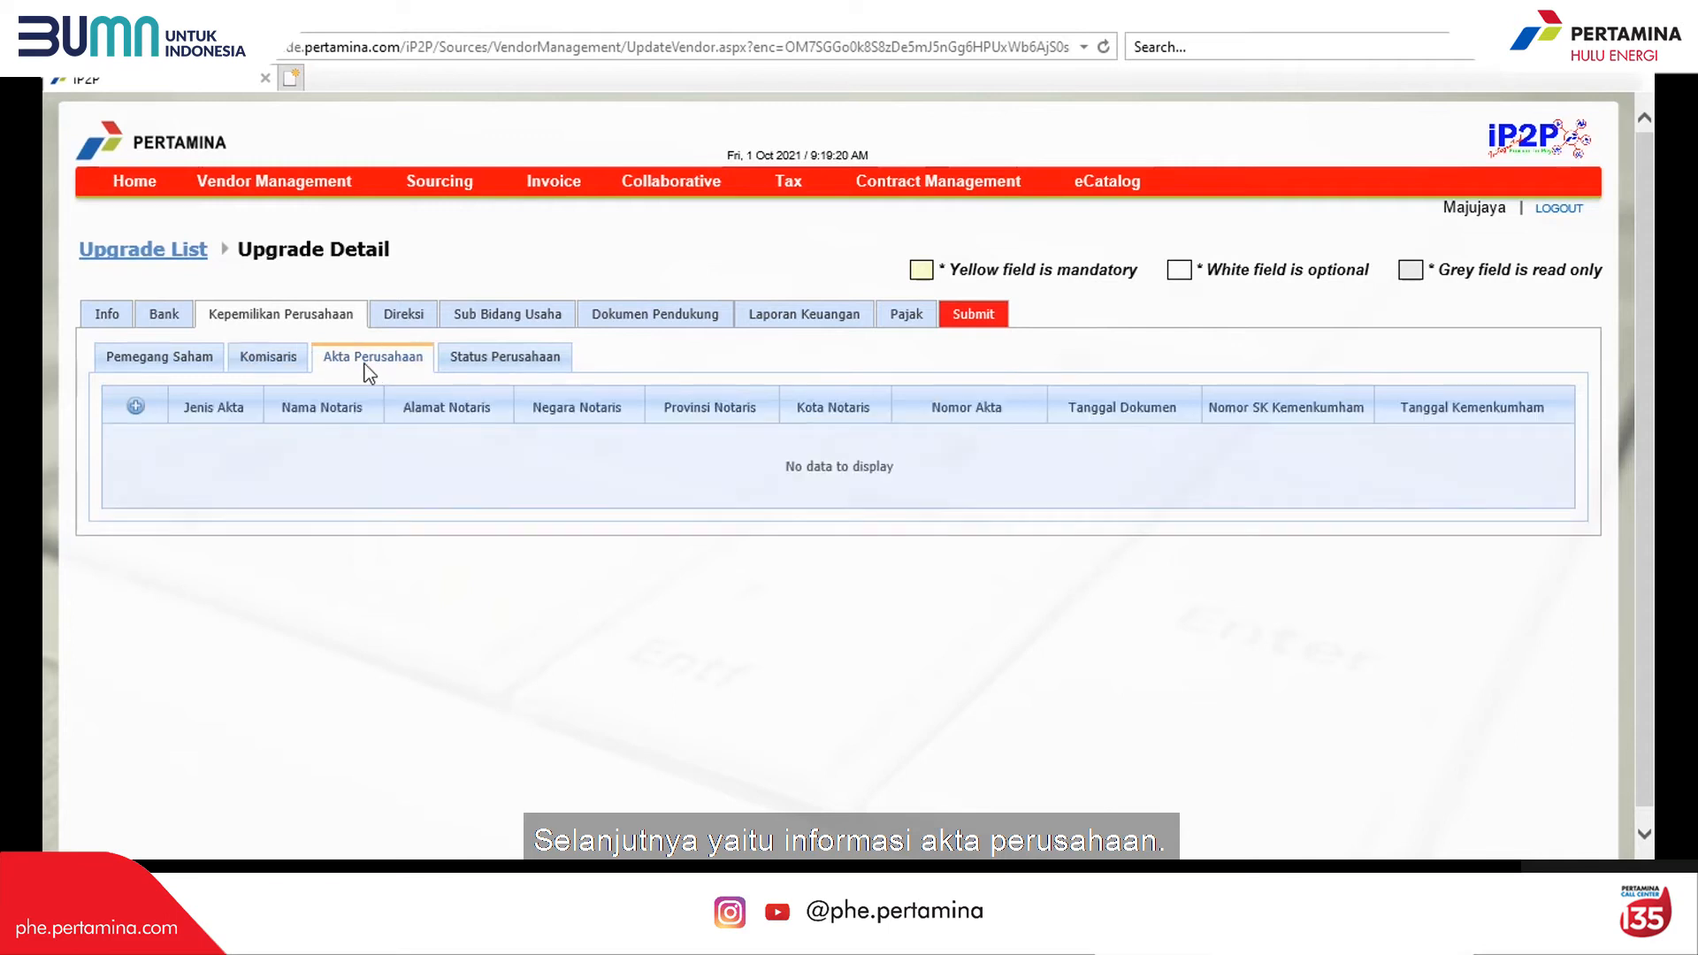
{"action": "left_click", "coordinate": [136, 408]}
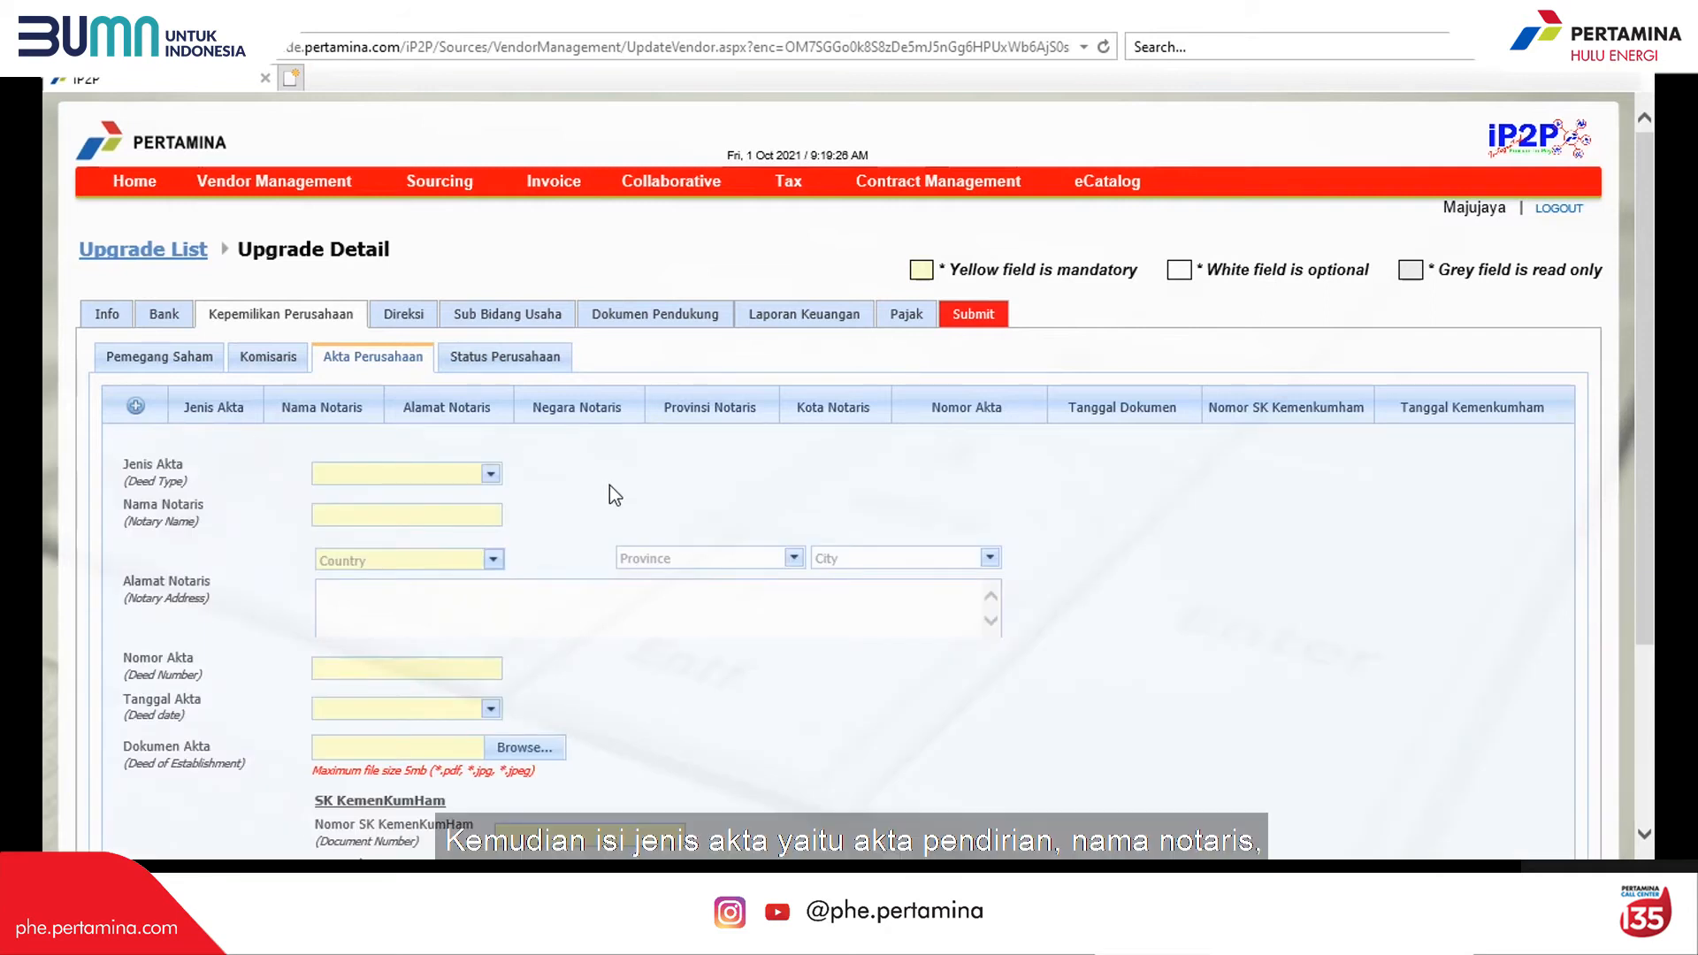
{"action": "left_click", "coordinate": [491, 474]}
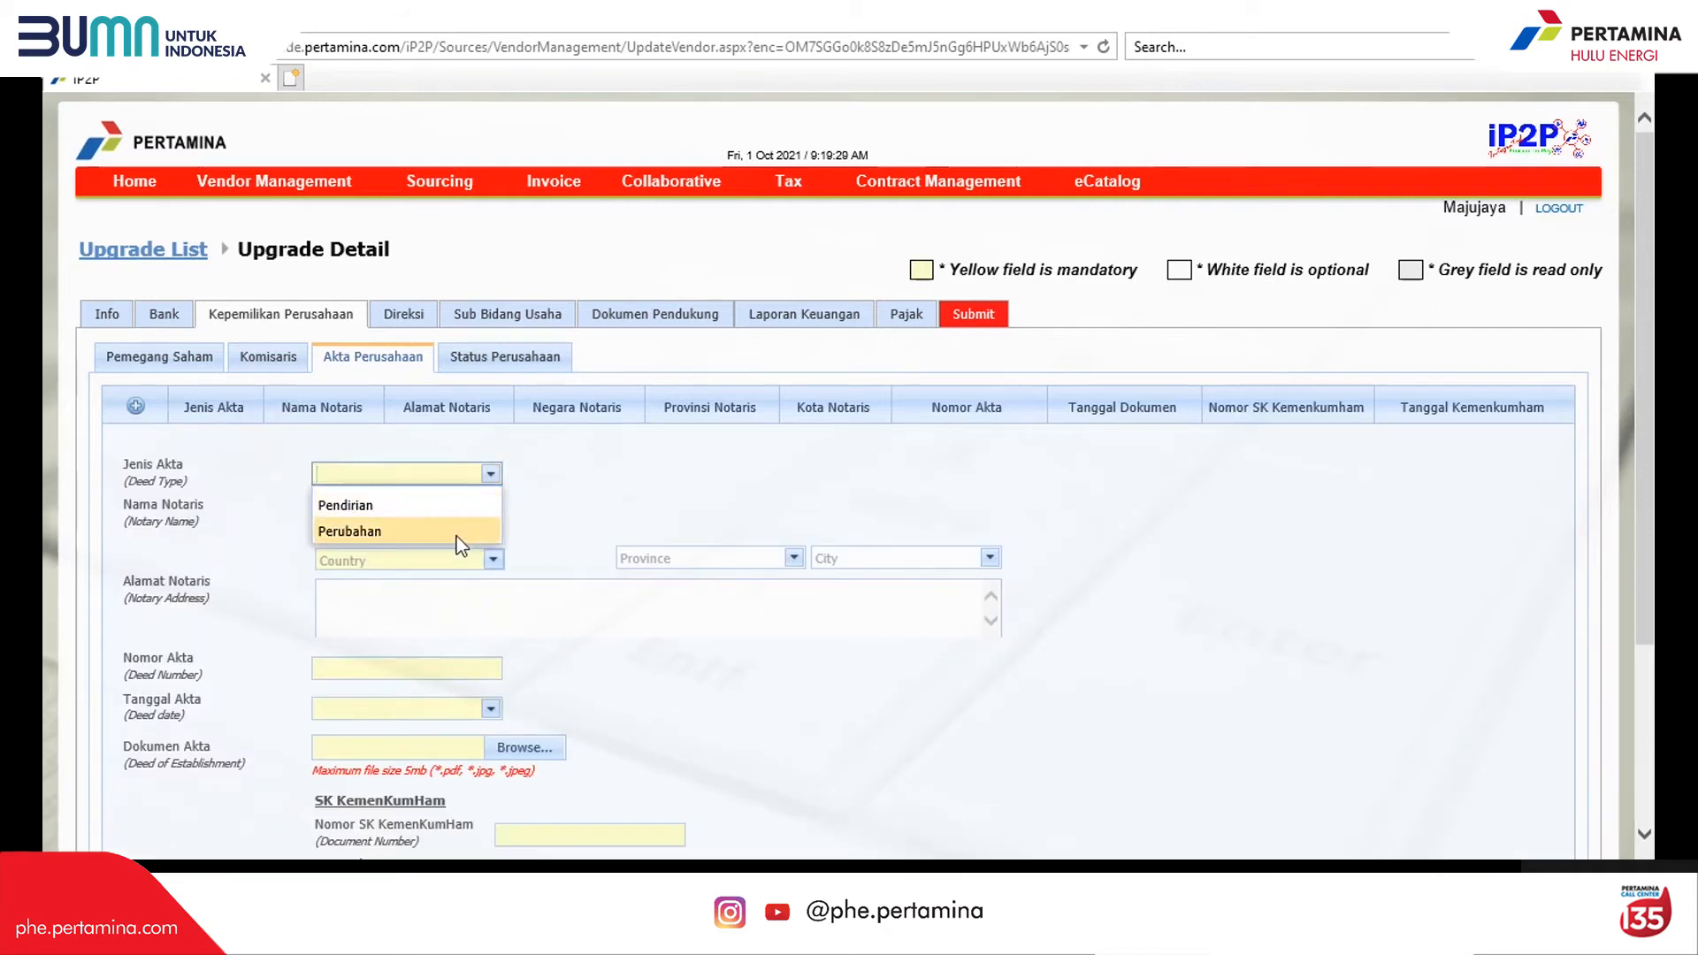
{"action": "left_click", "coordinate": [459, 505]}
{"action": "left_click", "coordinate": [458, 517]}
{"action": "type", "text": "Ibnu SH."}
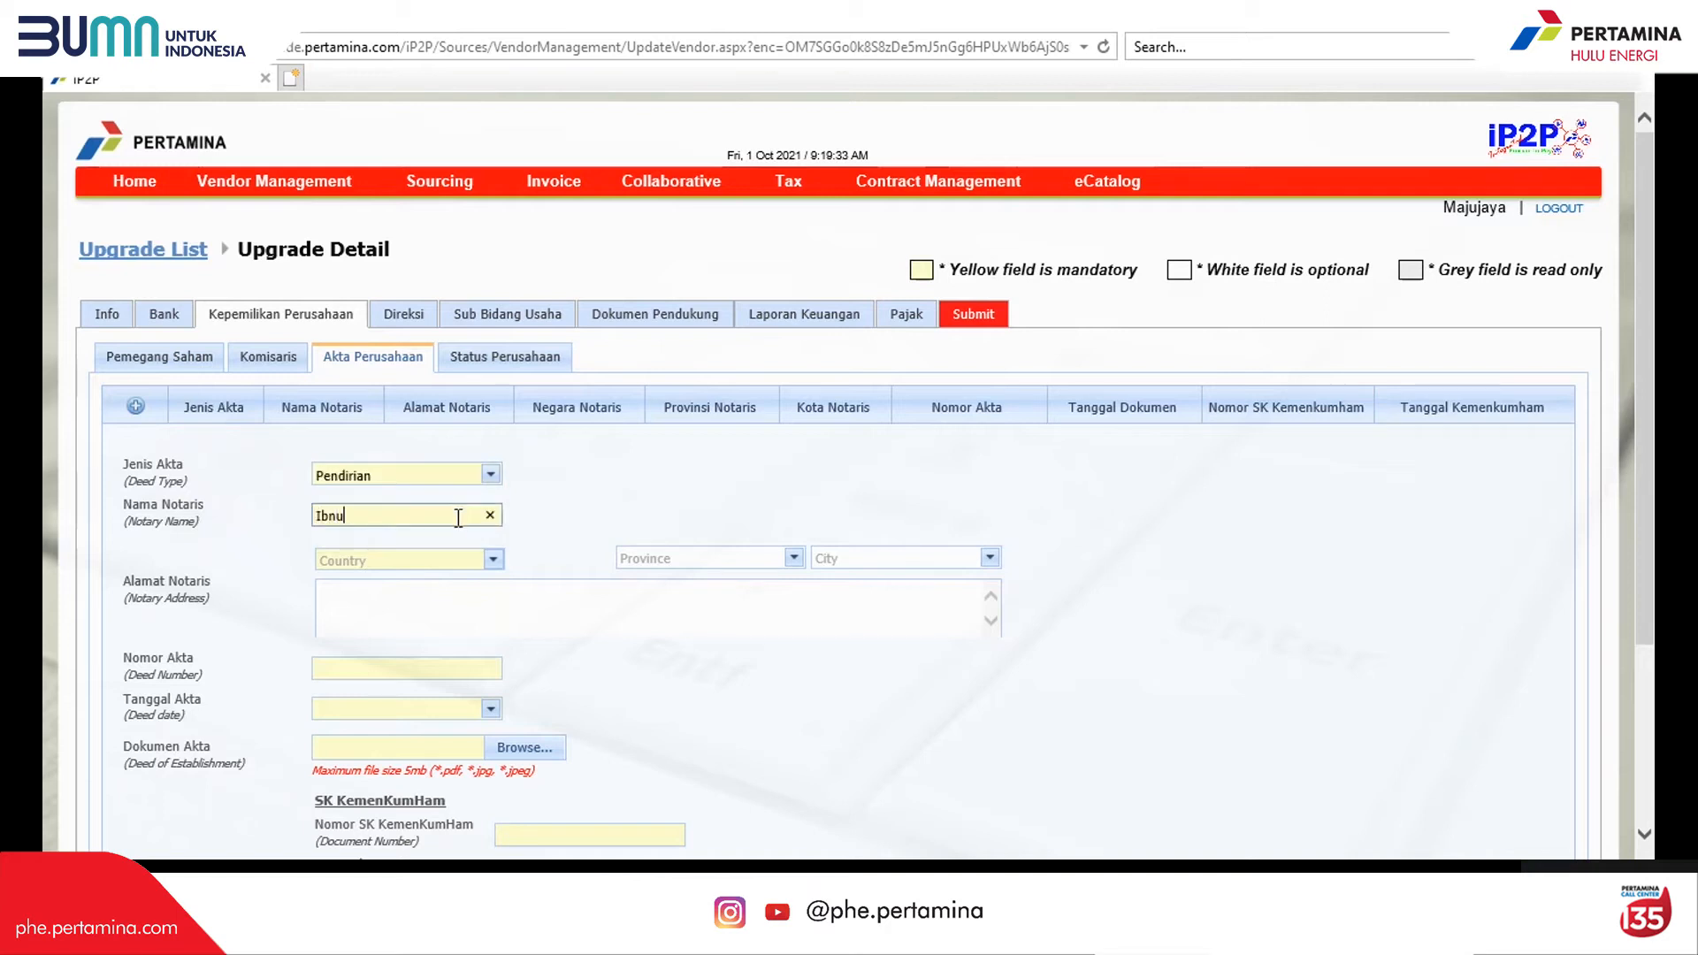
{"action": "left_click", "coordinate": [443, 560]}
{"action": "type", "text": "Indo"}
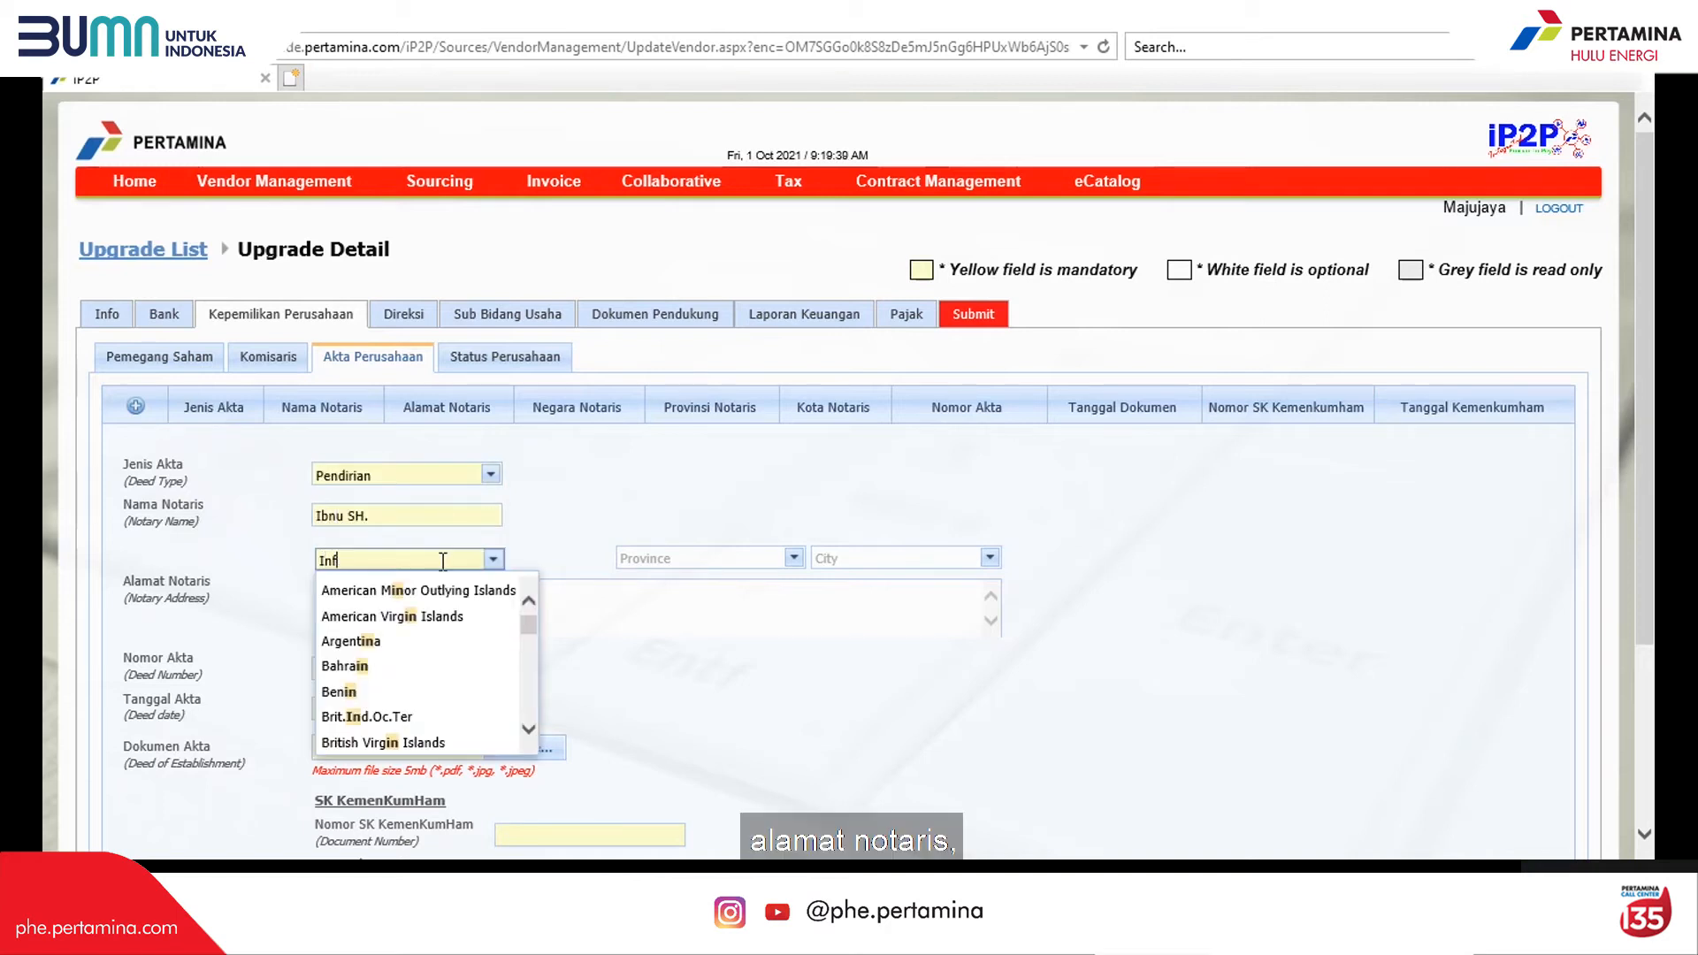
{"action": "left_click", "coordinate": [449, 591]}
Step: Set the notary's location to DKI Jakarta, Kota Jakarta Selatan, with the street address
{"action": "left_click", "coordinate": [793, 557]}
{"action": "left_click", "coordinate": [672, 713]}
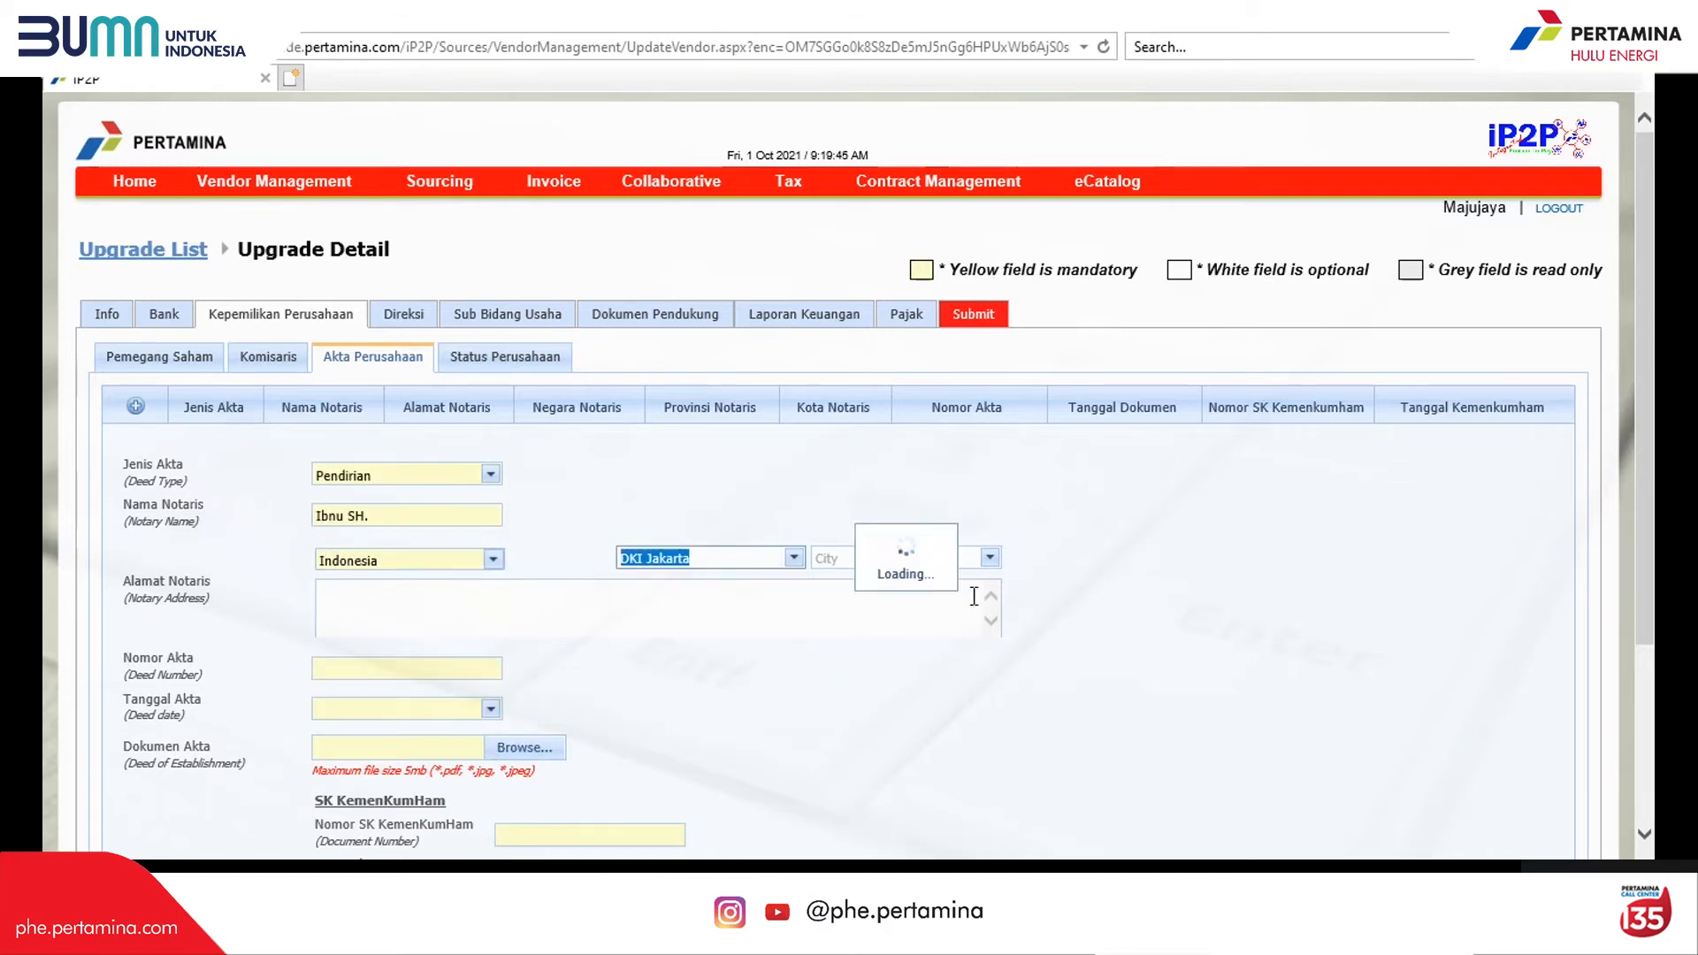
{"action": "left_click", "coordinate": [990, 557]}
{"action": "left_click", "coordinate": [836, 662]}
{"action": "left_click", "coordinate": [735, 618]}
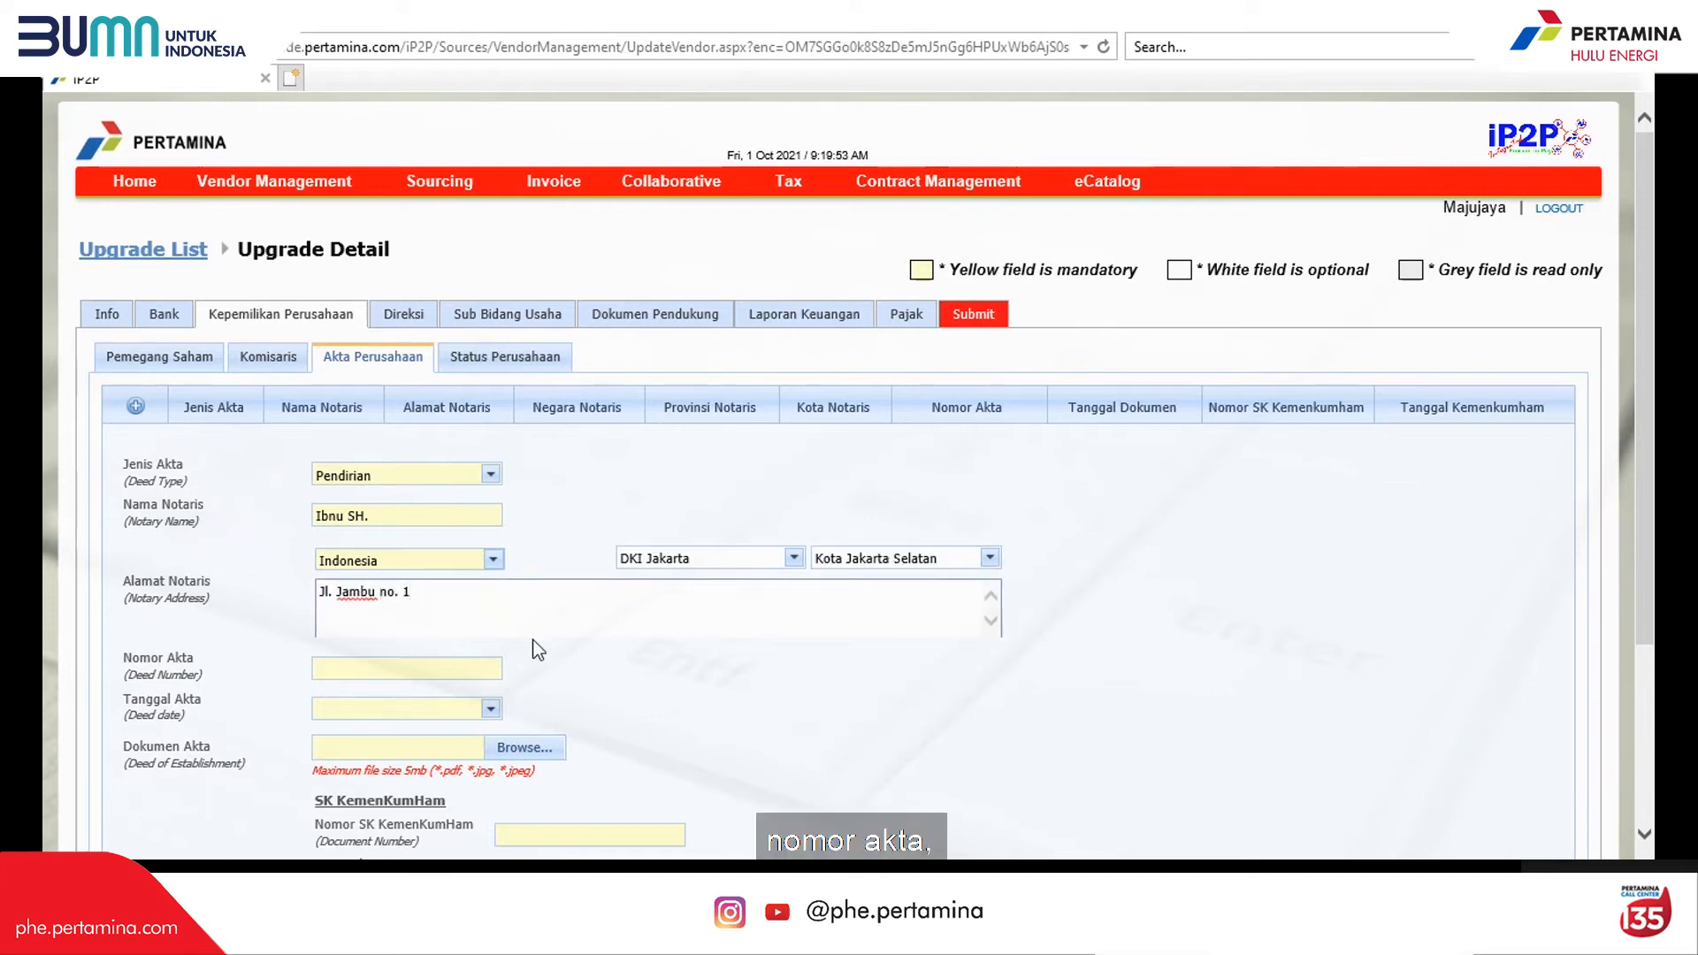
Step: Enter deed number 123 dated 01.10.2014 and attach the deed document
{"action": "left_click", "coordinate": [425, 670]}
{"action": "type", "text": "123"}
{"action": "left_click", "coordinate": [425, 708]}
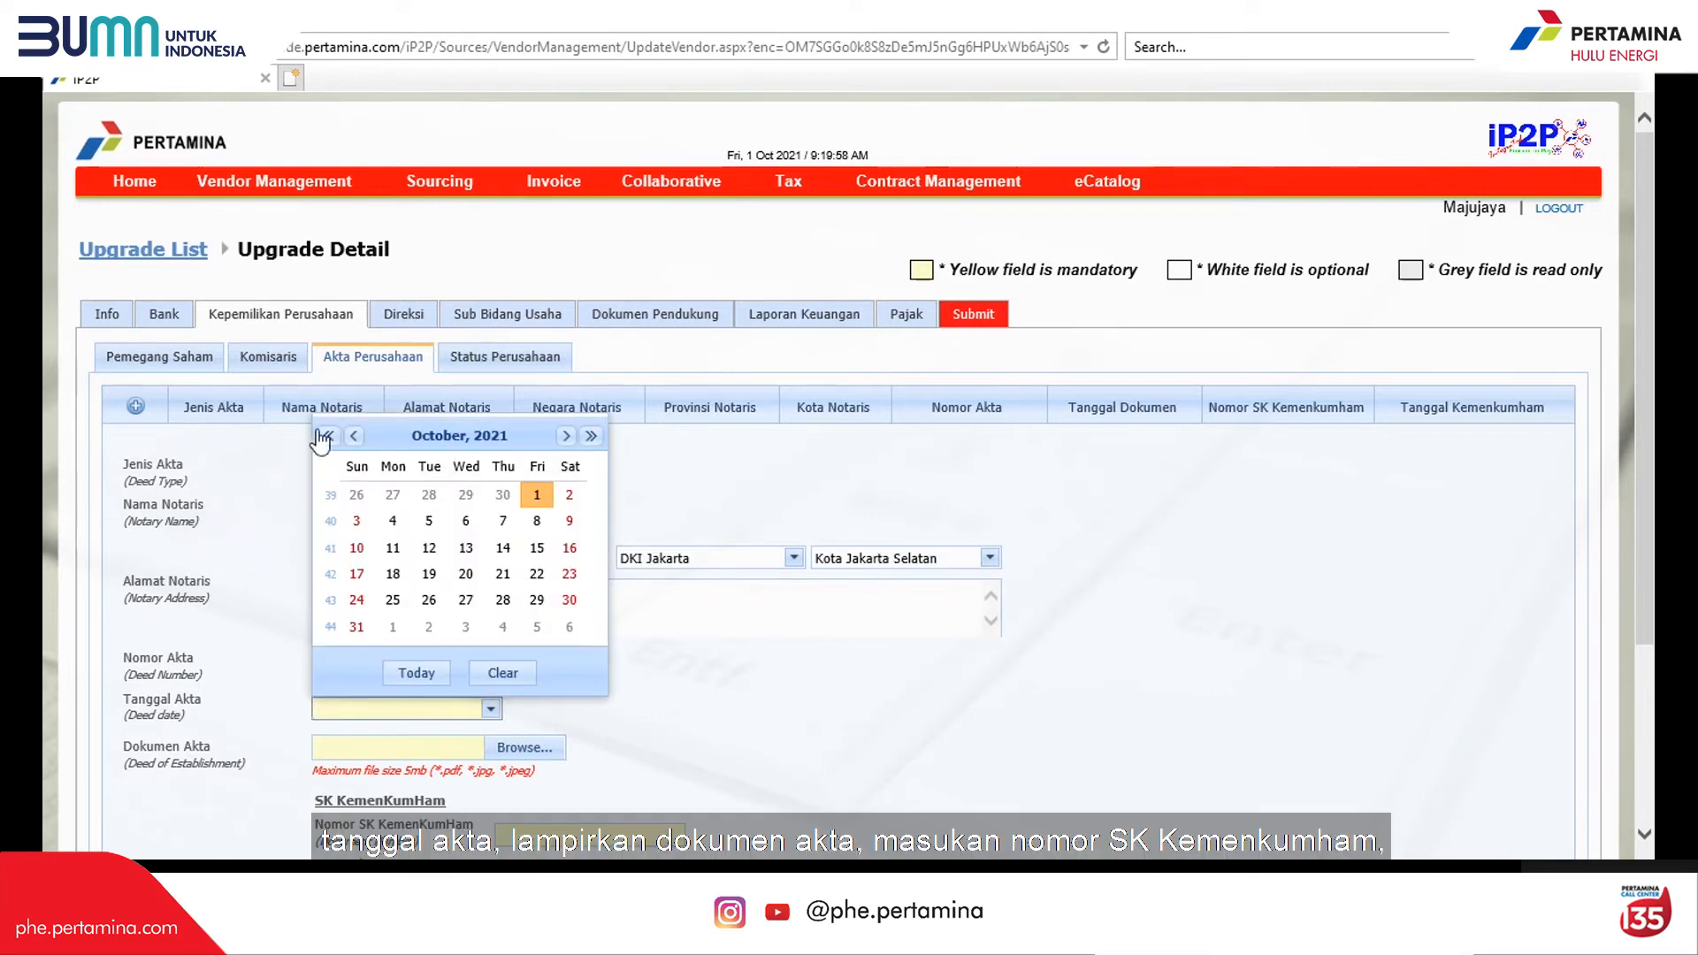
{"action": "left_click", "coordinate": [330, 436]}
{"action": "left_click", "coordinate": [330, 436]}
{"action": "left_click", "coordinate": [466, 494]}
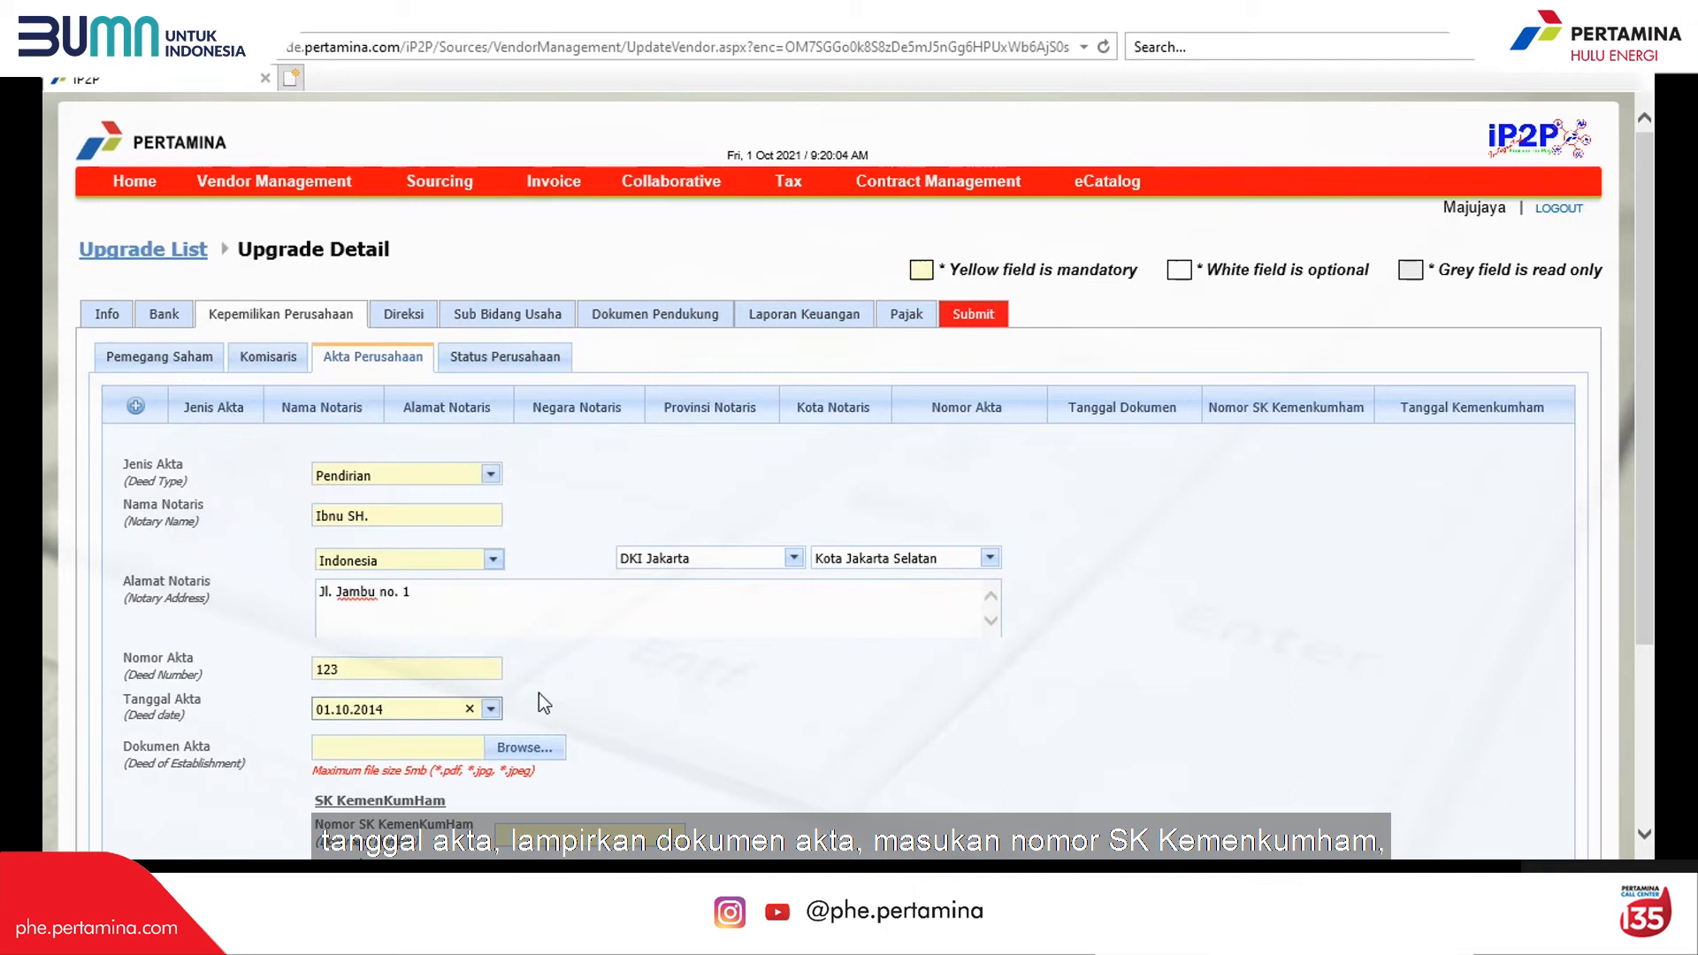
{"action": "left_click", "coordinate": [540, 747]}
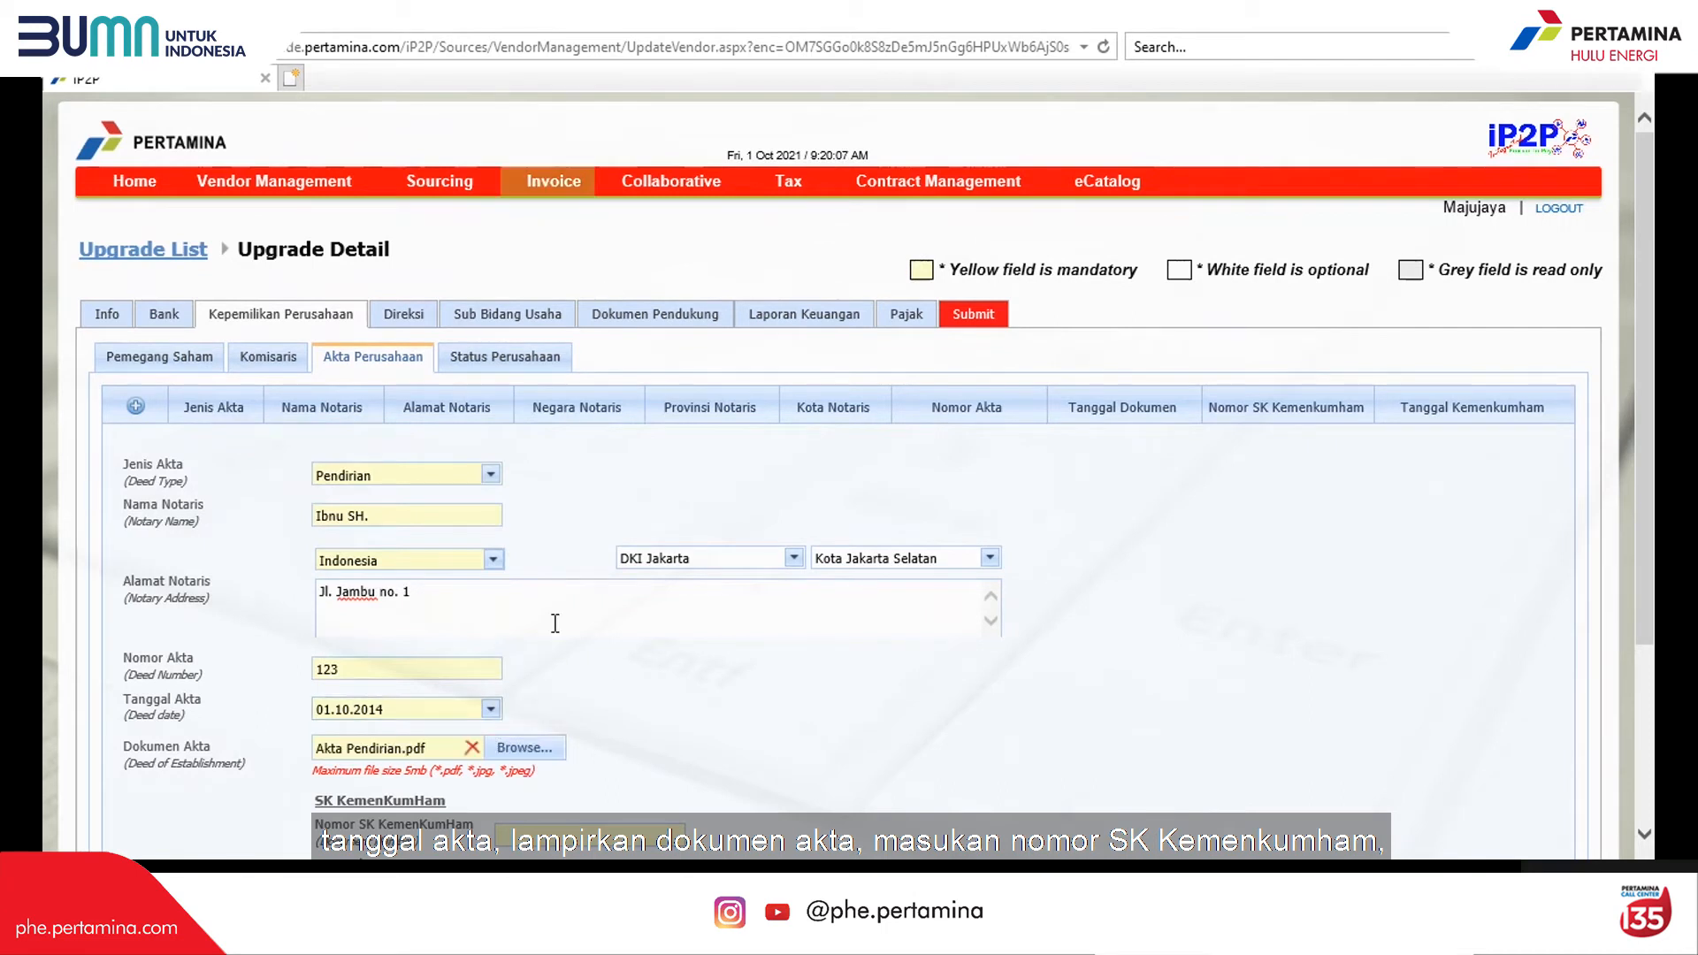
Step: Add SK KemenKumHam number 12345 dated 22.10.2014 and save the deed
{"action": "scroll", "coordinate": [550, 619], "scroll_direction": "down", "scroll_amount": 3}
{"action": "left_click", "coordinate": [560, 604]}
{"action": "type", "text": "12345"}
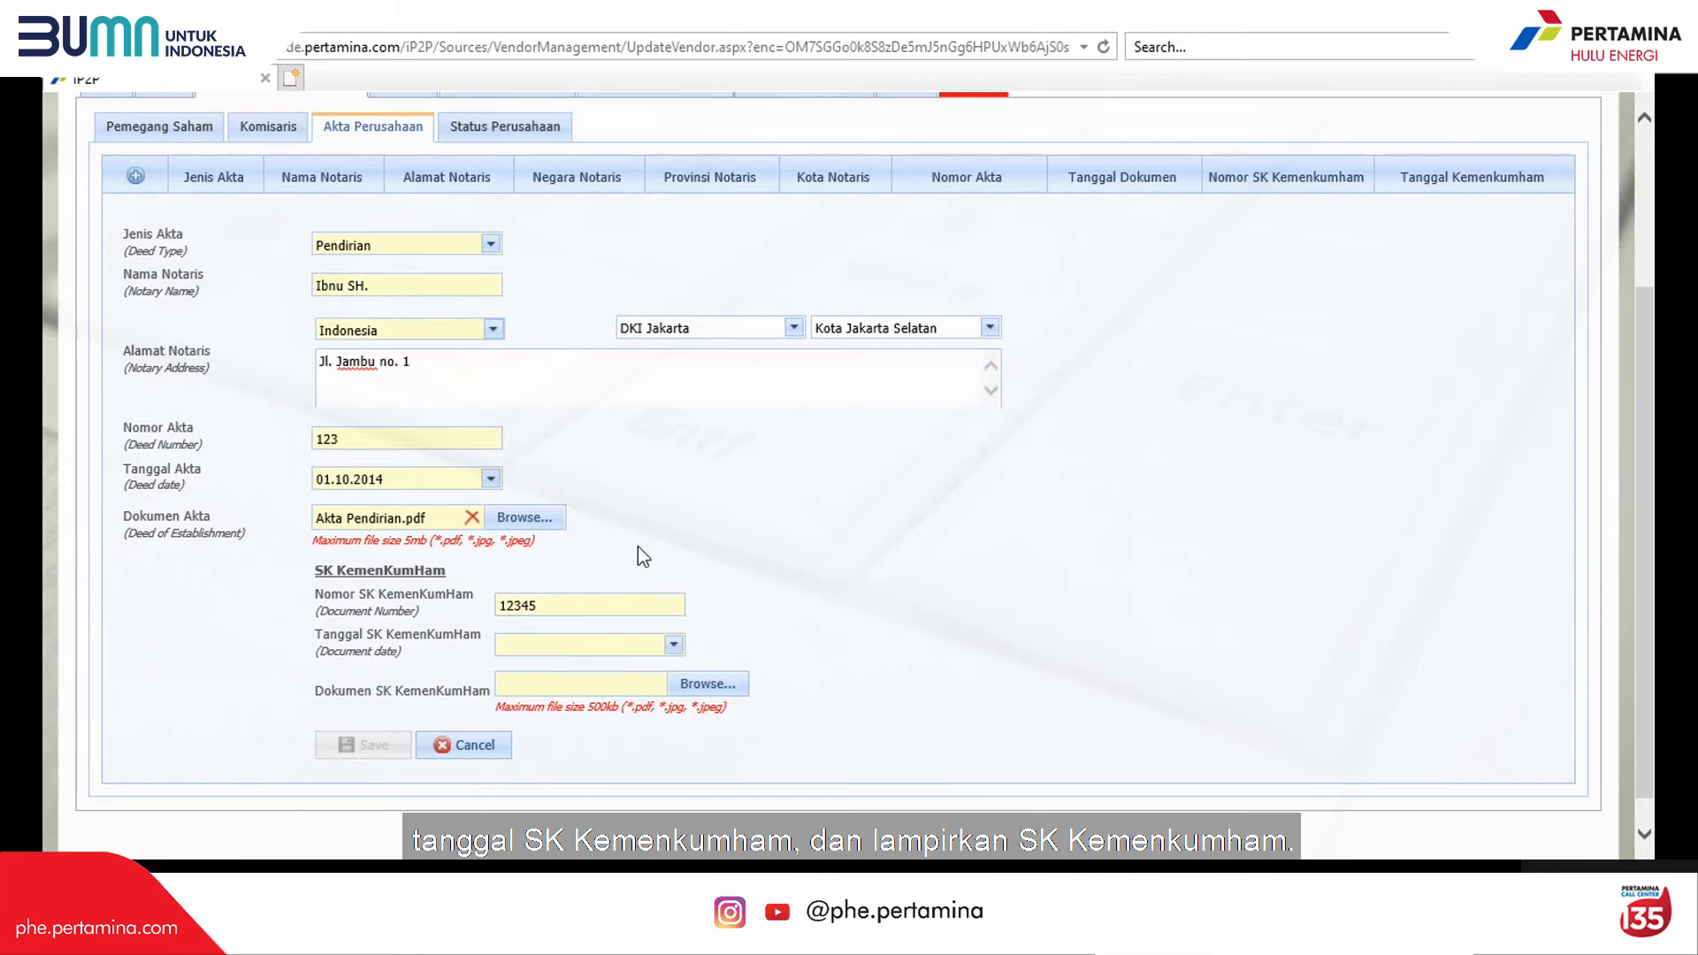
{"action": "left_click", "coordinate": [674, 645]}
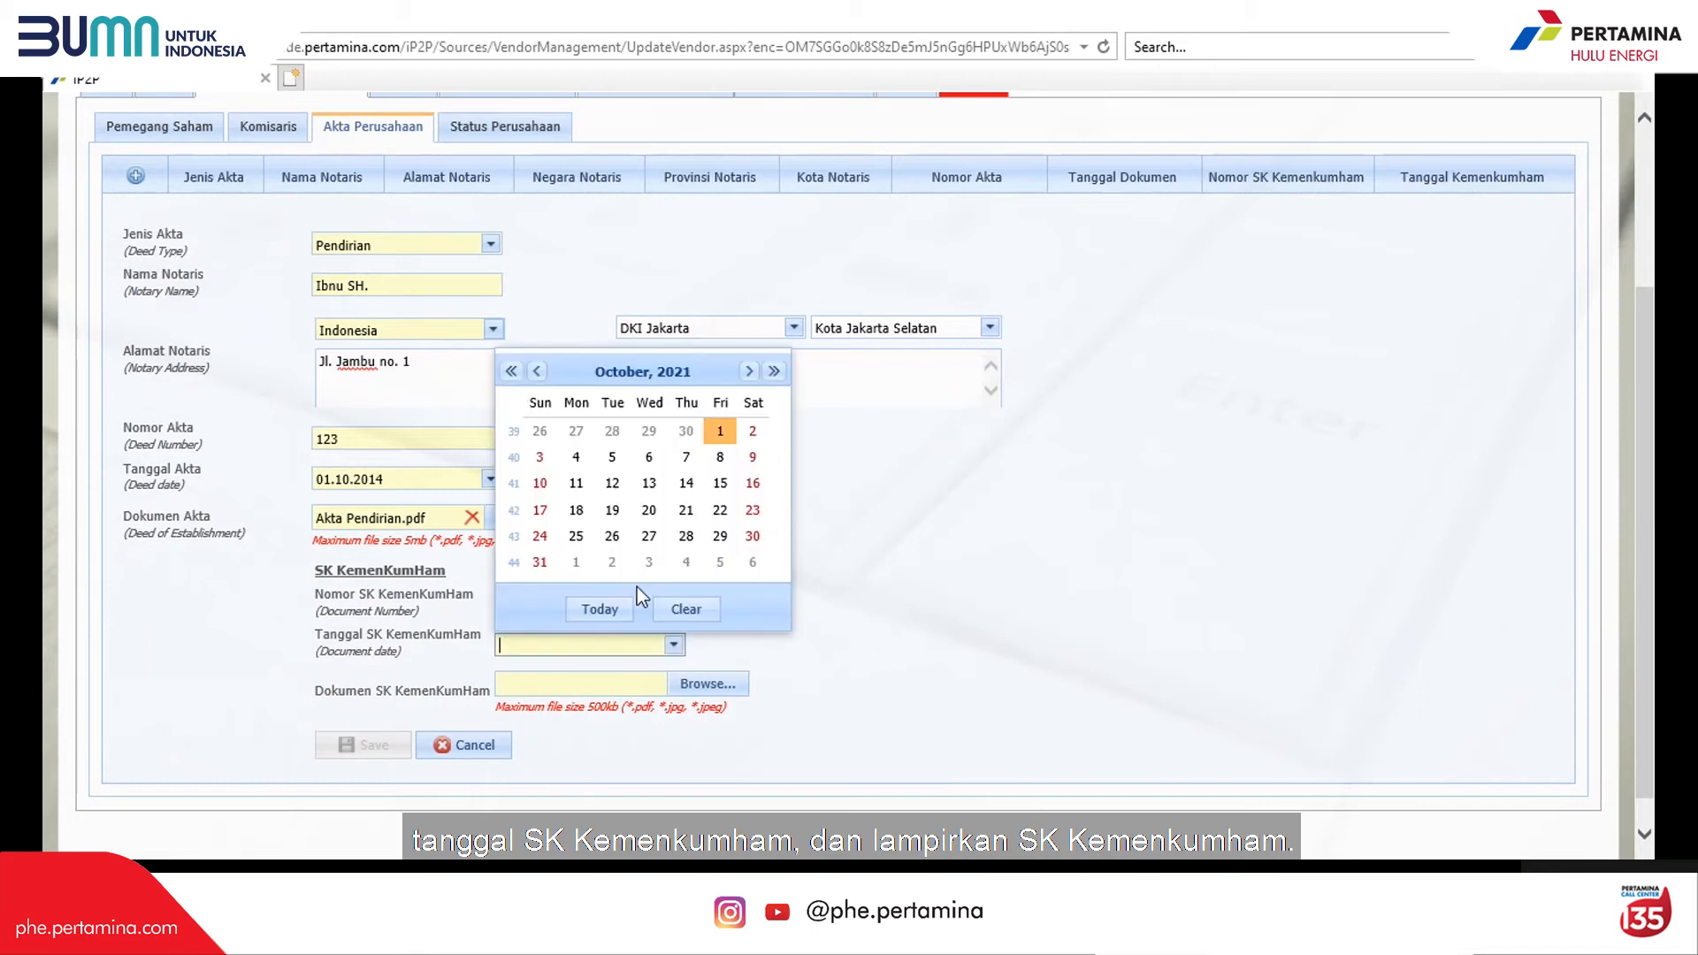
{"action": "left_click", "coordinate": [511, 371]}
{"action": "left_click", "coordinate": [511, 370]}
{"action": "left_click", "coordinate": [649, 518]}
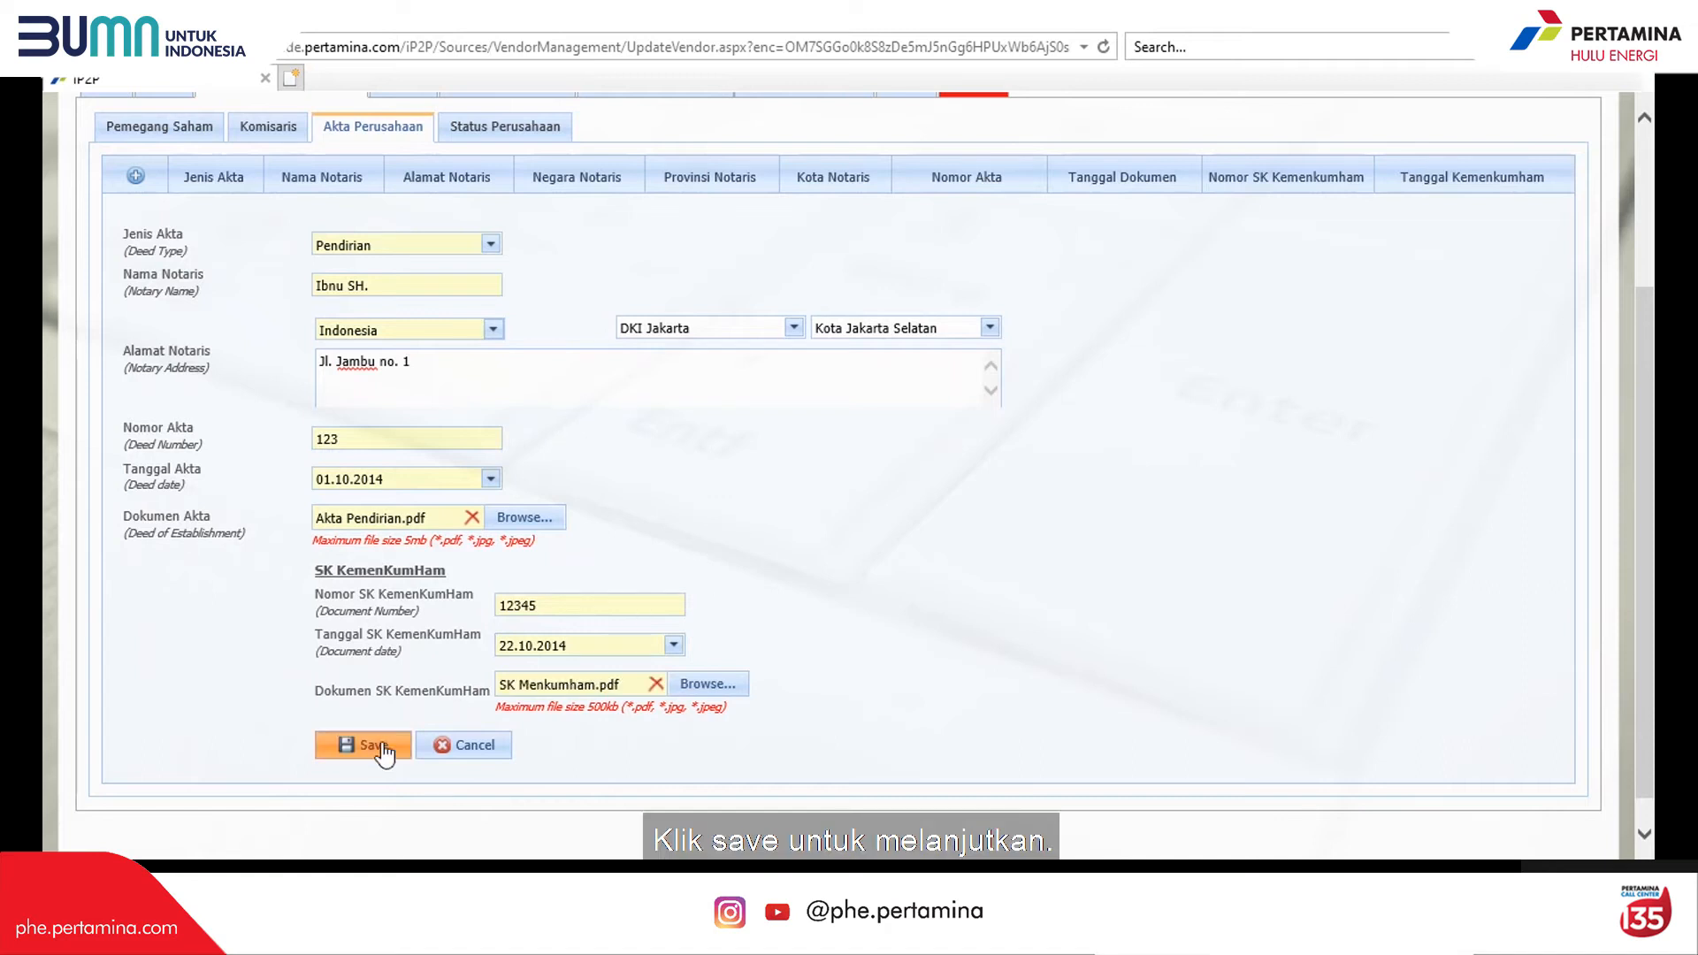
{"action": "left_click", "coordinate": [382, 747]}
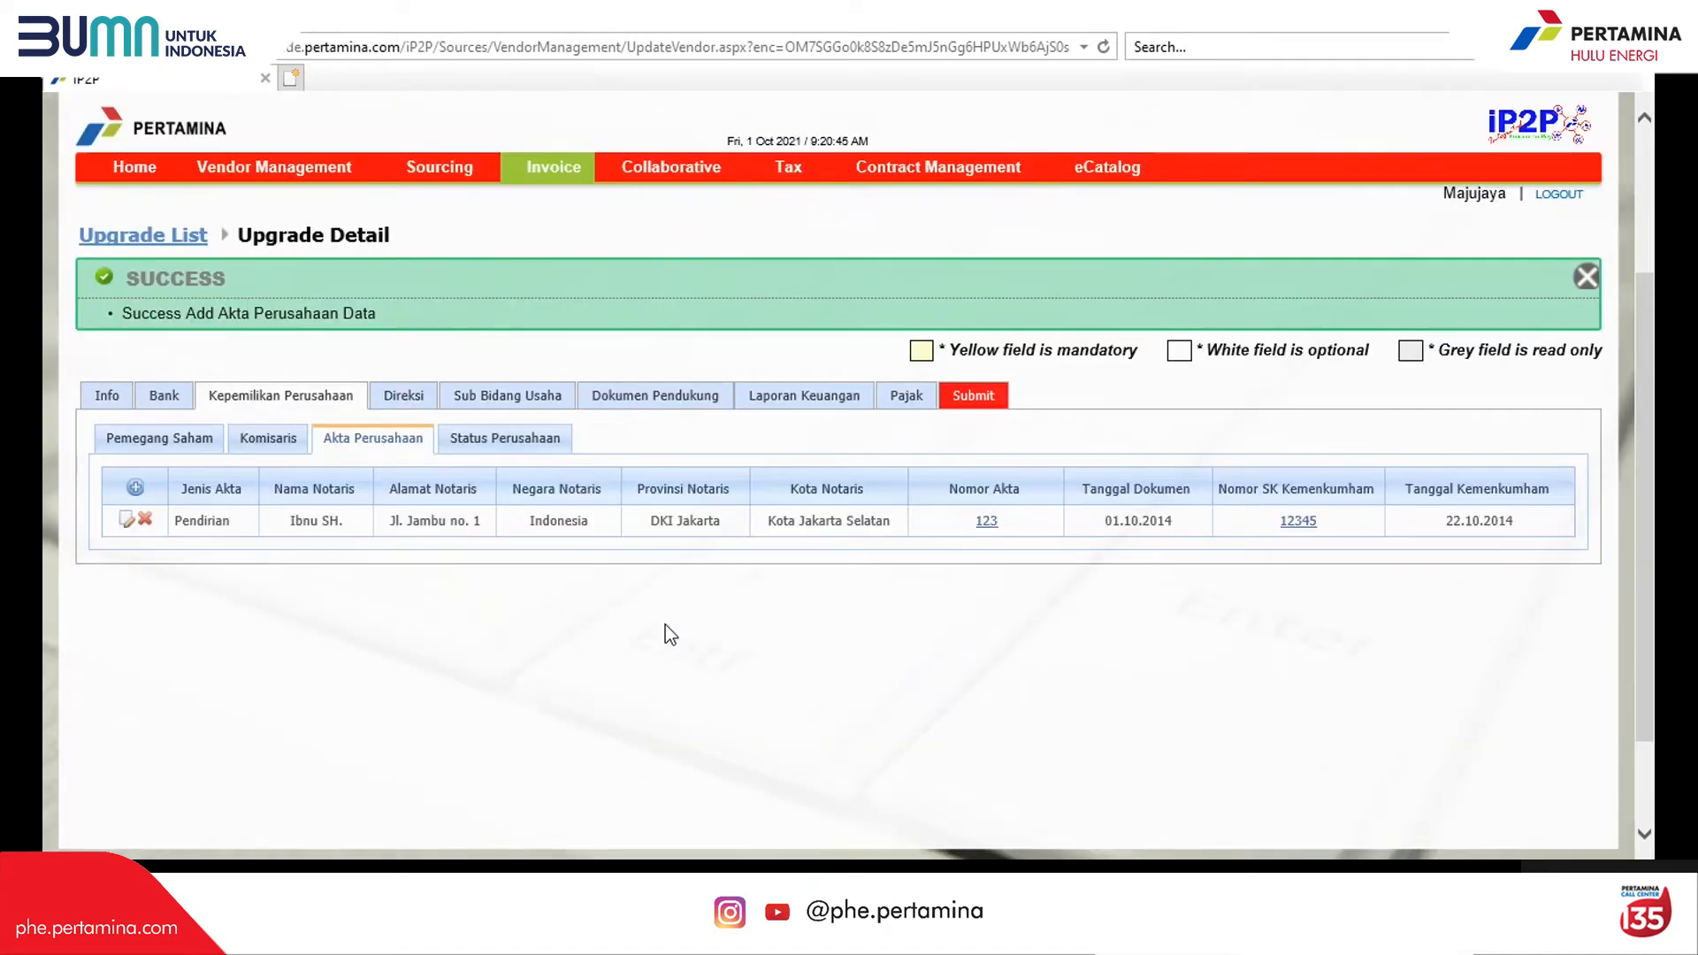
Step: Add a new Perubahan company deed with the notary's name and Indonesia as notary country
{"action": "left_click", "coordinate": [136, 490]}
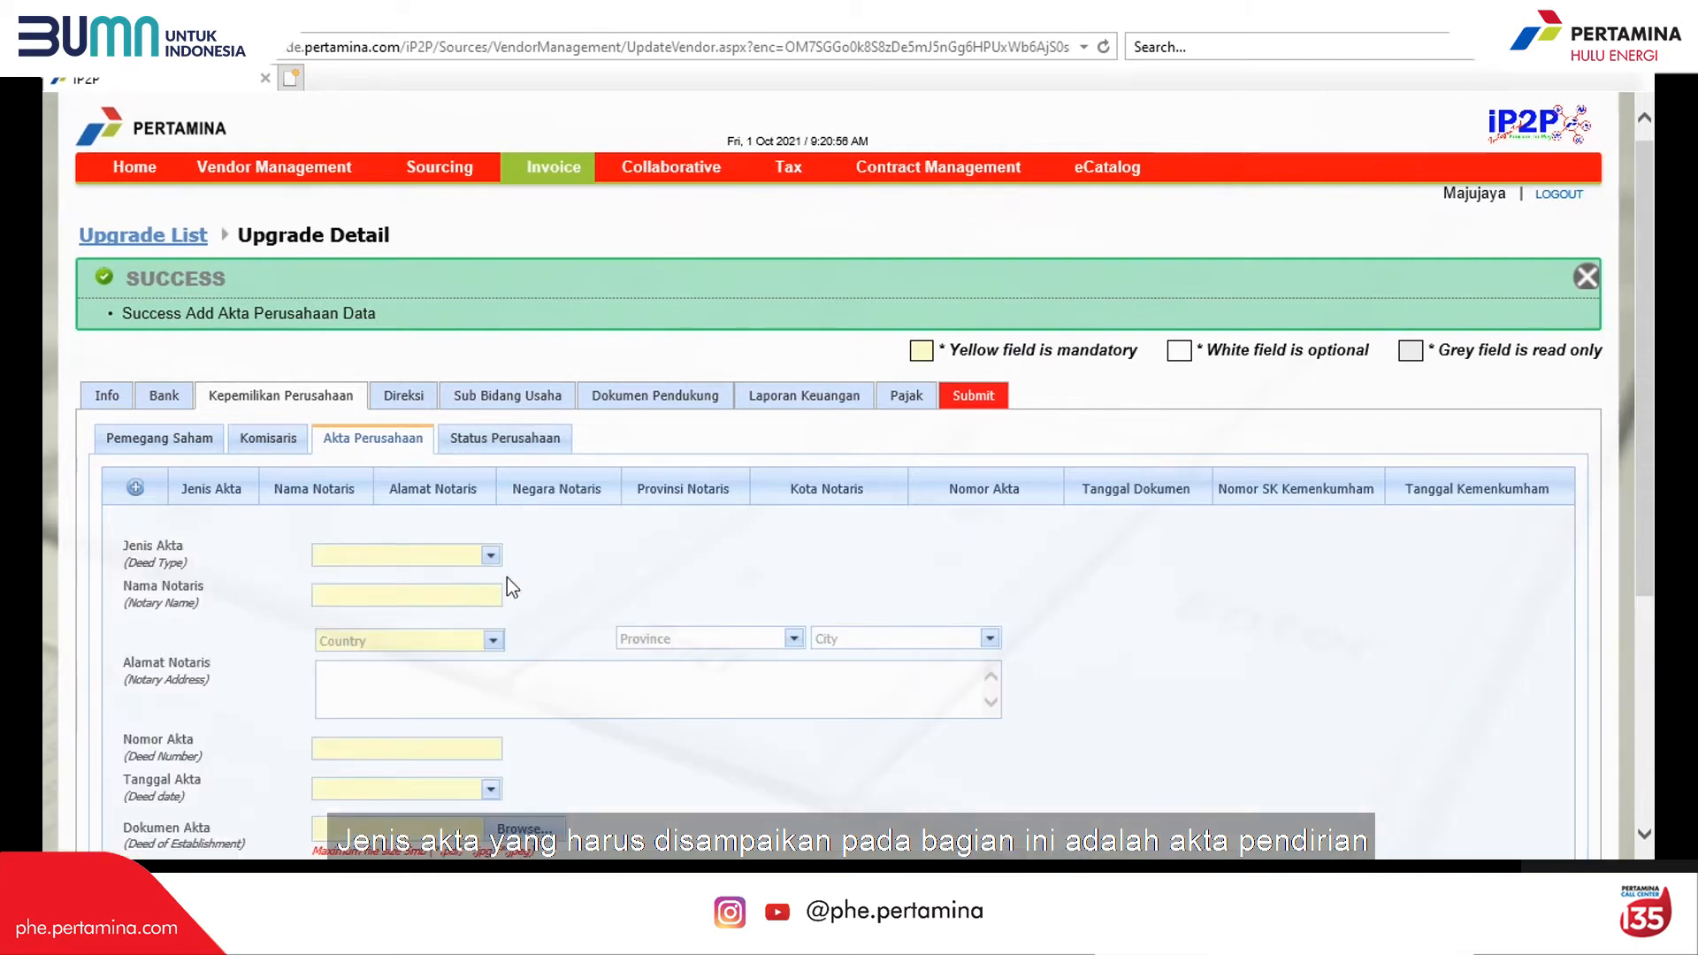
{"action": "left_click", "coordinate": [490, 556]}
{"action": "left_click", "coordinate": [463, 612]}
{"action": "left_click", "coordinate": [444, 596]}
{"action": "type", "text": "Ibnu SH."}
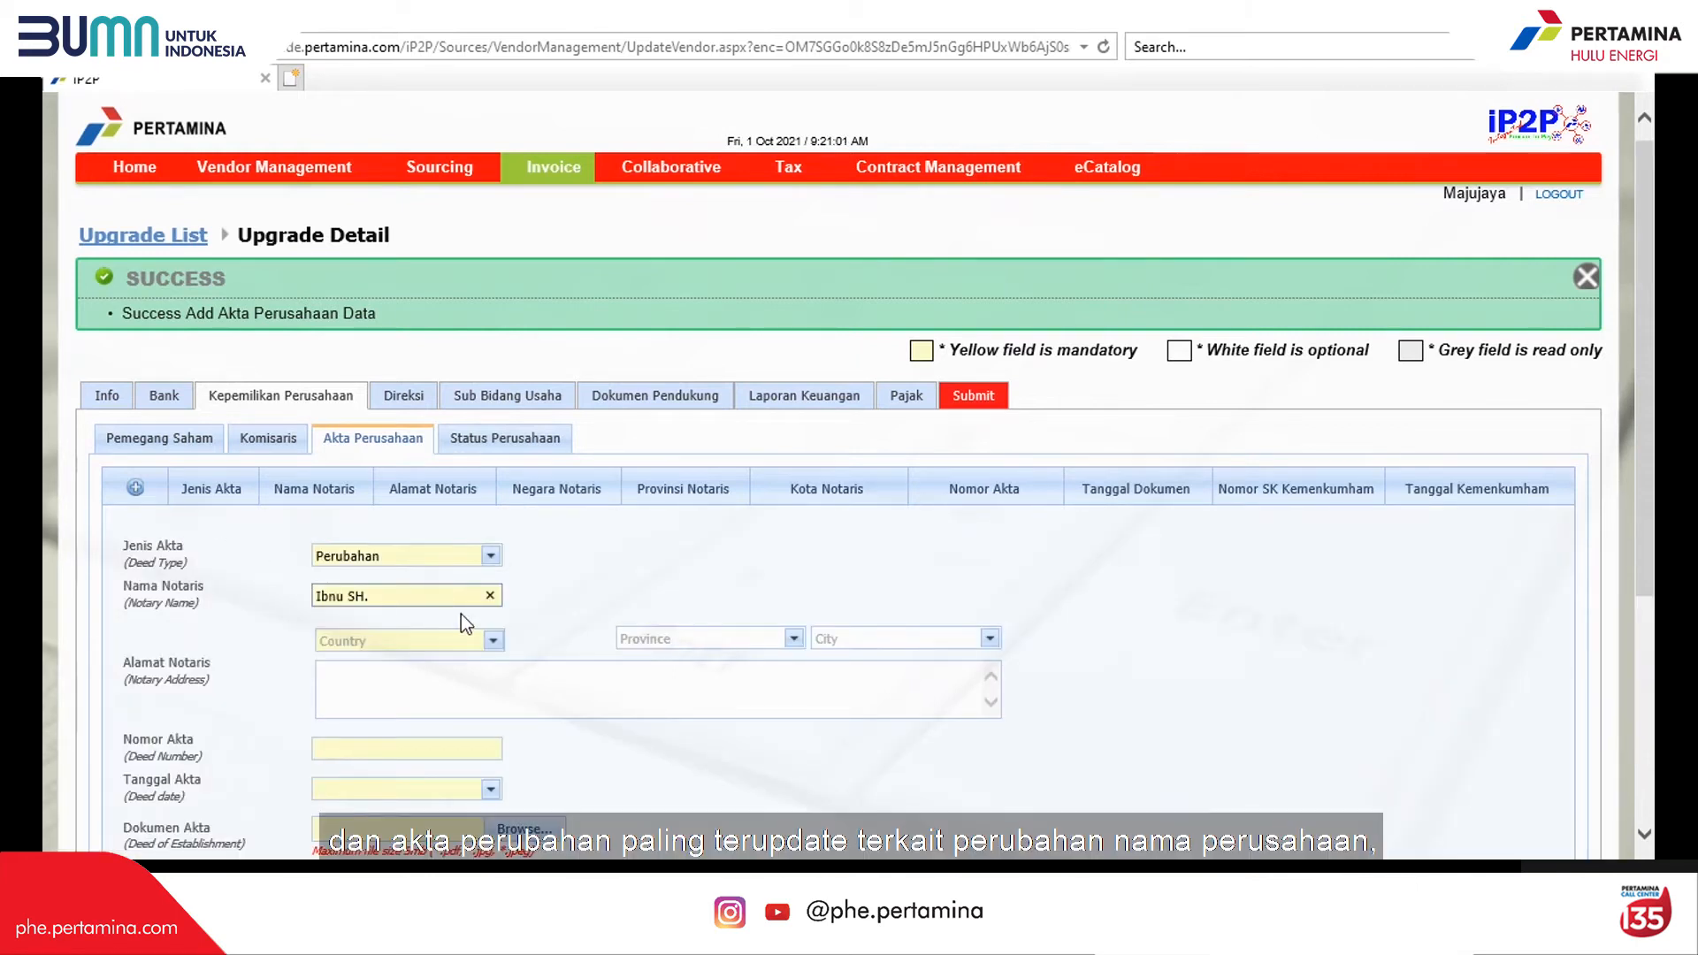
{"action": "left_click", "coordinate": [443, 639]}
{"action": "type", "text": "Indo"}
{"action": "left_click", "coordinate": [422, 678]}
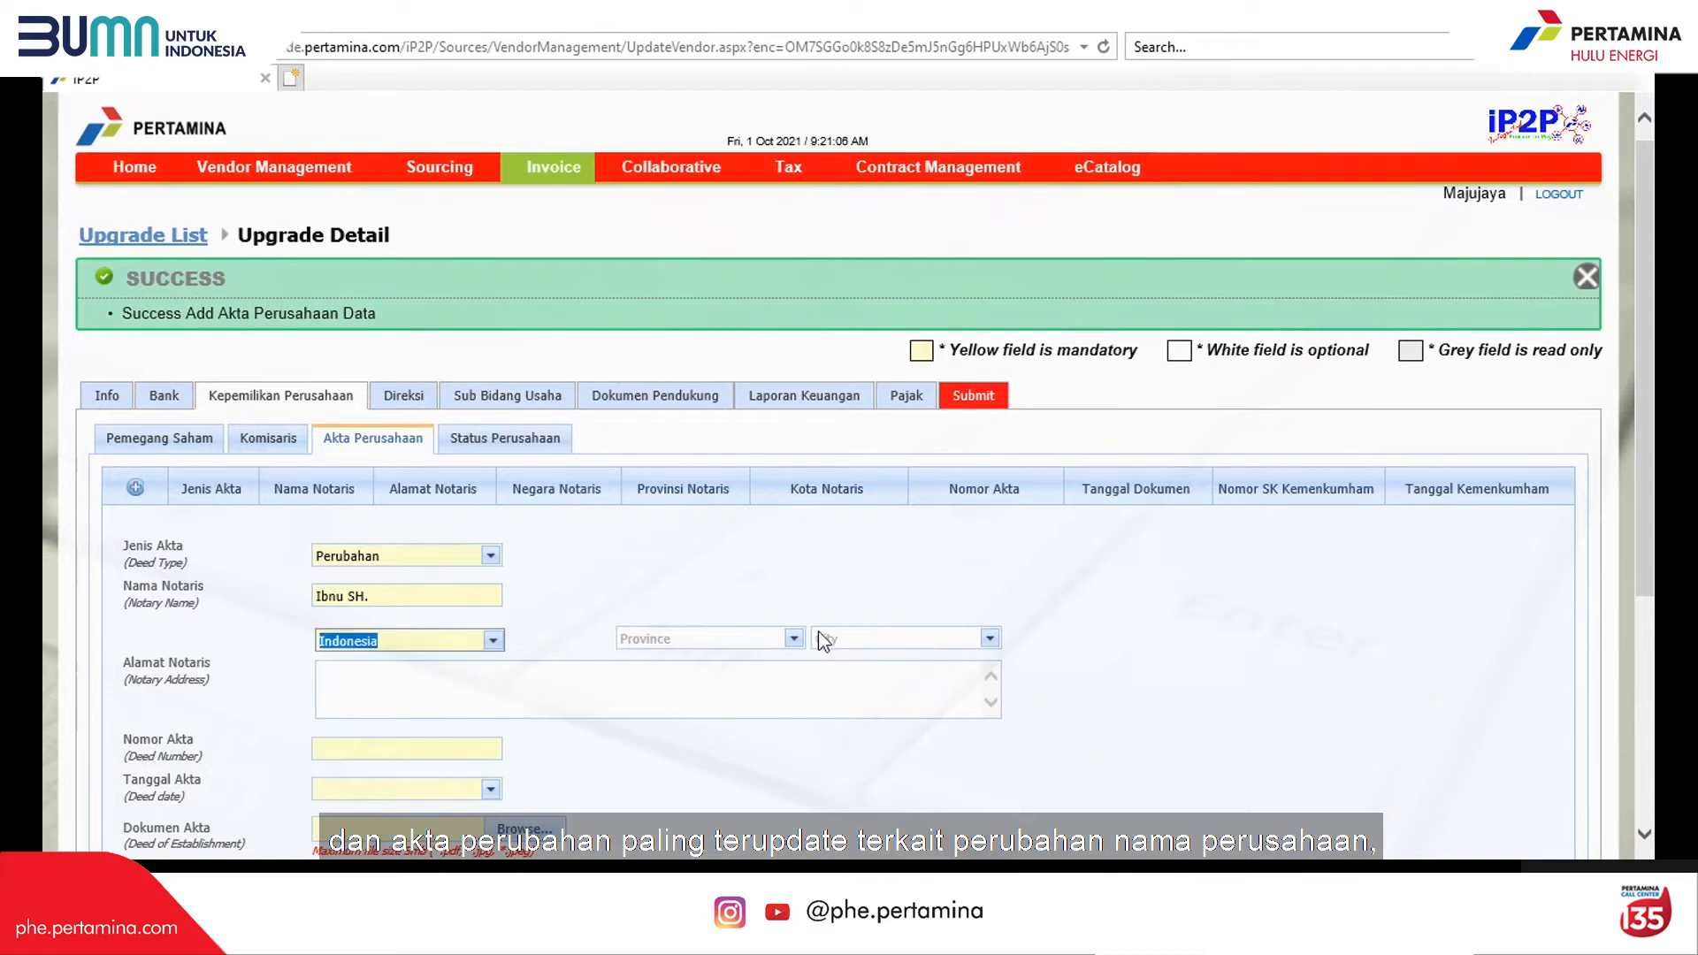
{"action": "left_click", "coordinate": [779, 638]}
{"action": "left_click", "coordinate": [698, 795]}
{"action": "left_click", "coordinate": [988, 638]}
{"action": "left_click", "coordinate": [849, 745]}
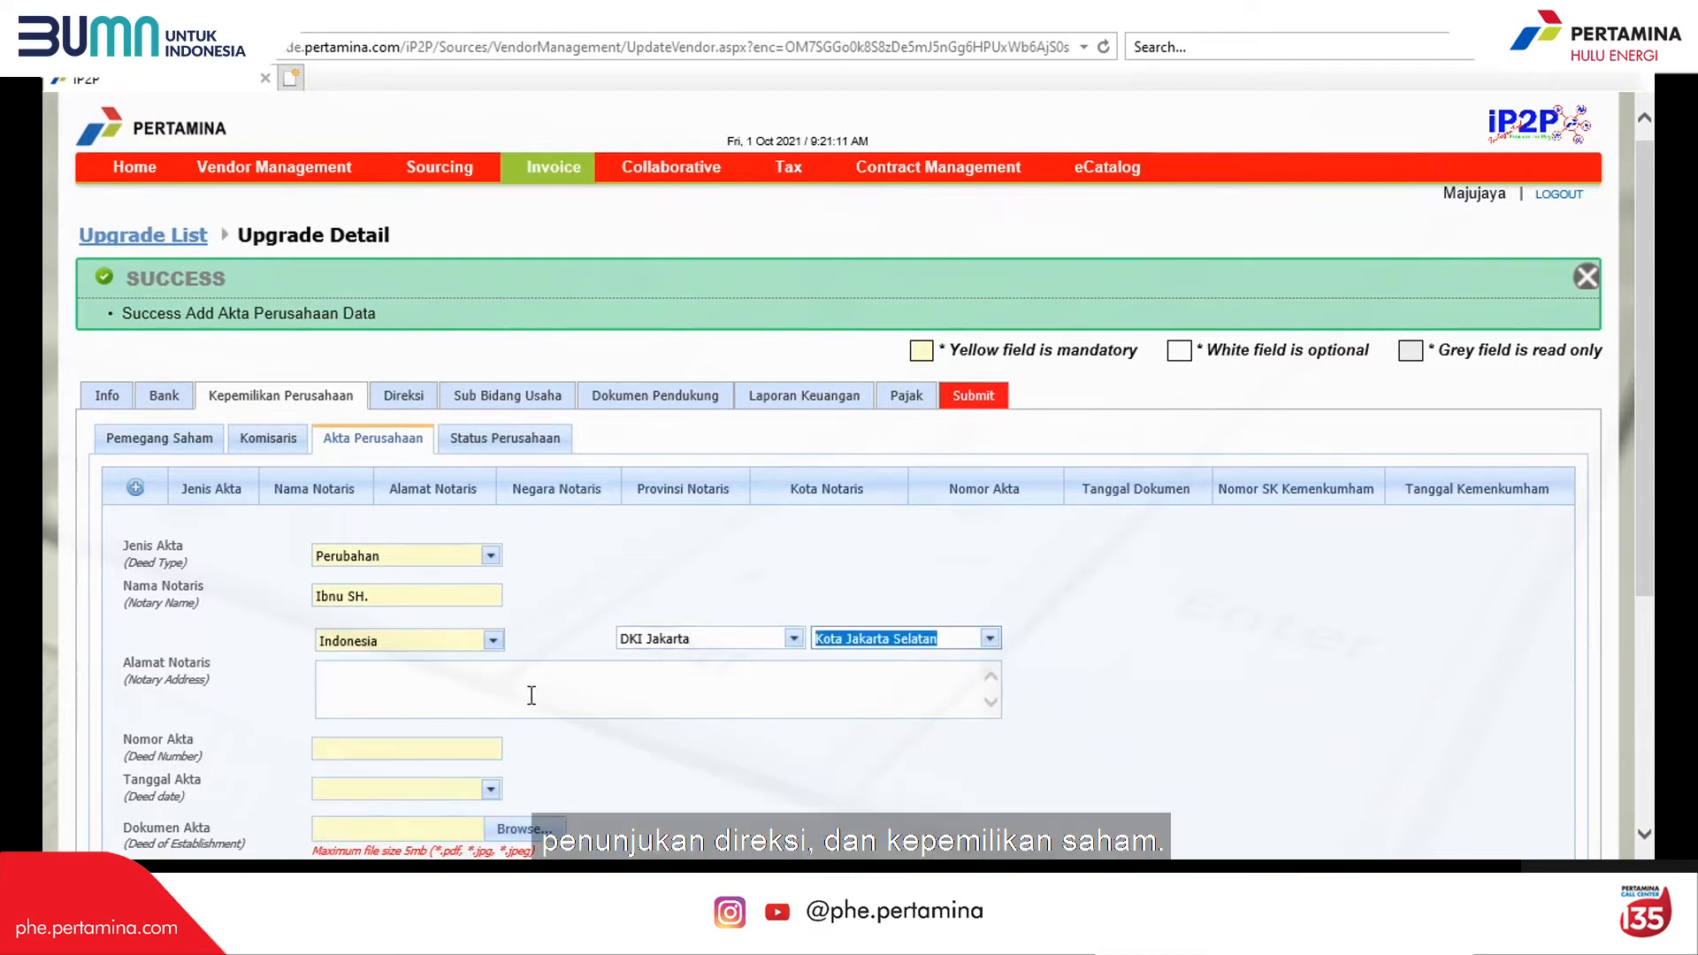
{"action": "left_click", "coordinate": [532, 694]}
{"action": "type", "text": "jl. Jambu n"}
{"action": "key", "text": "BackSpace"}
{"action": "key", "text": "BackSpace"}
{"action": "key", "text": "BackSpace"}
{"action": "key", "text": "BackSpace"}
{"action": "key", "text": "BackSpace"}
{"action": "key", "text": "BackSpace"}
{"action": "key", "text": "BackSpace"}
{"action": "key", "text": "BackSpace"}
{"action": "key", "text": "BackSpace"}
{"action": "key", "text": "BackSpace"}
{"action": "key", "text": "BackSpace"}
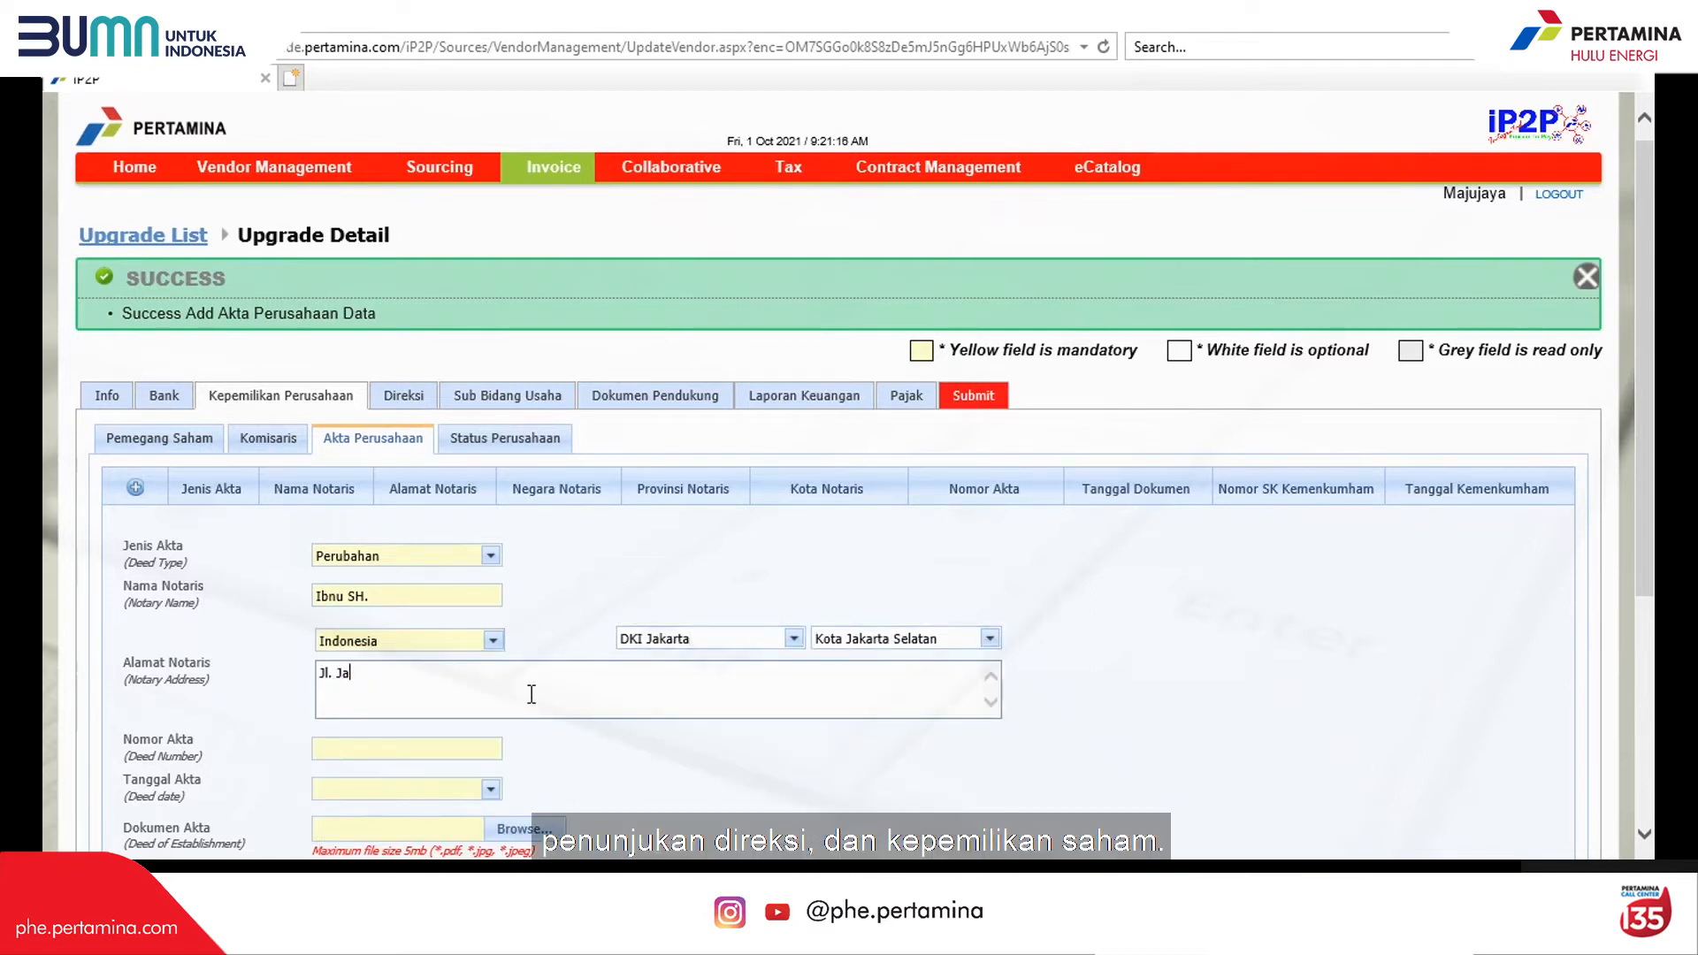
{"action": "scroll", "coordinate": [609, 655], "scroll_direction": "down", "scroll_amount": 1}
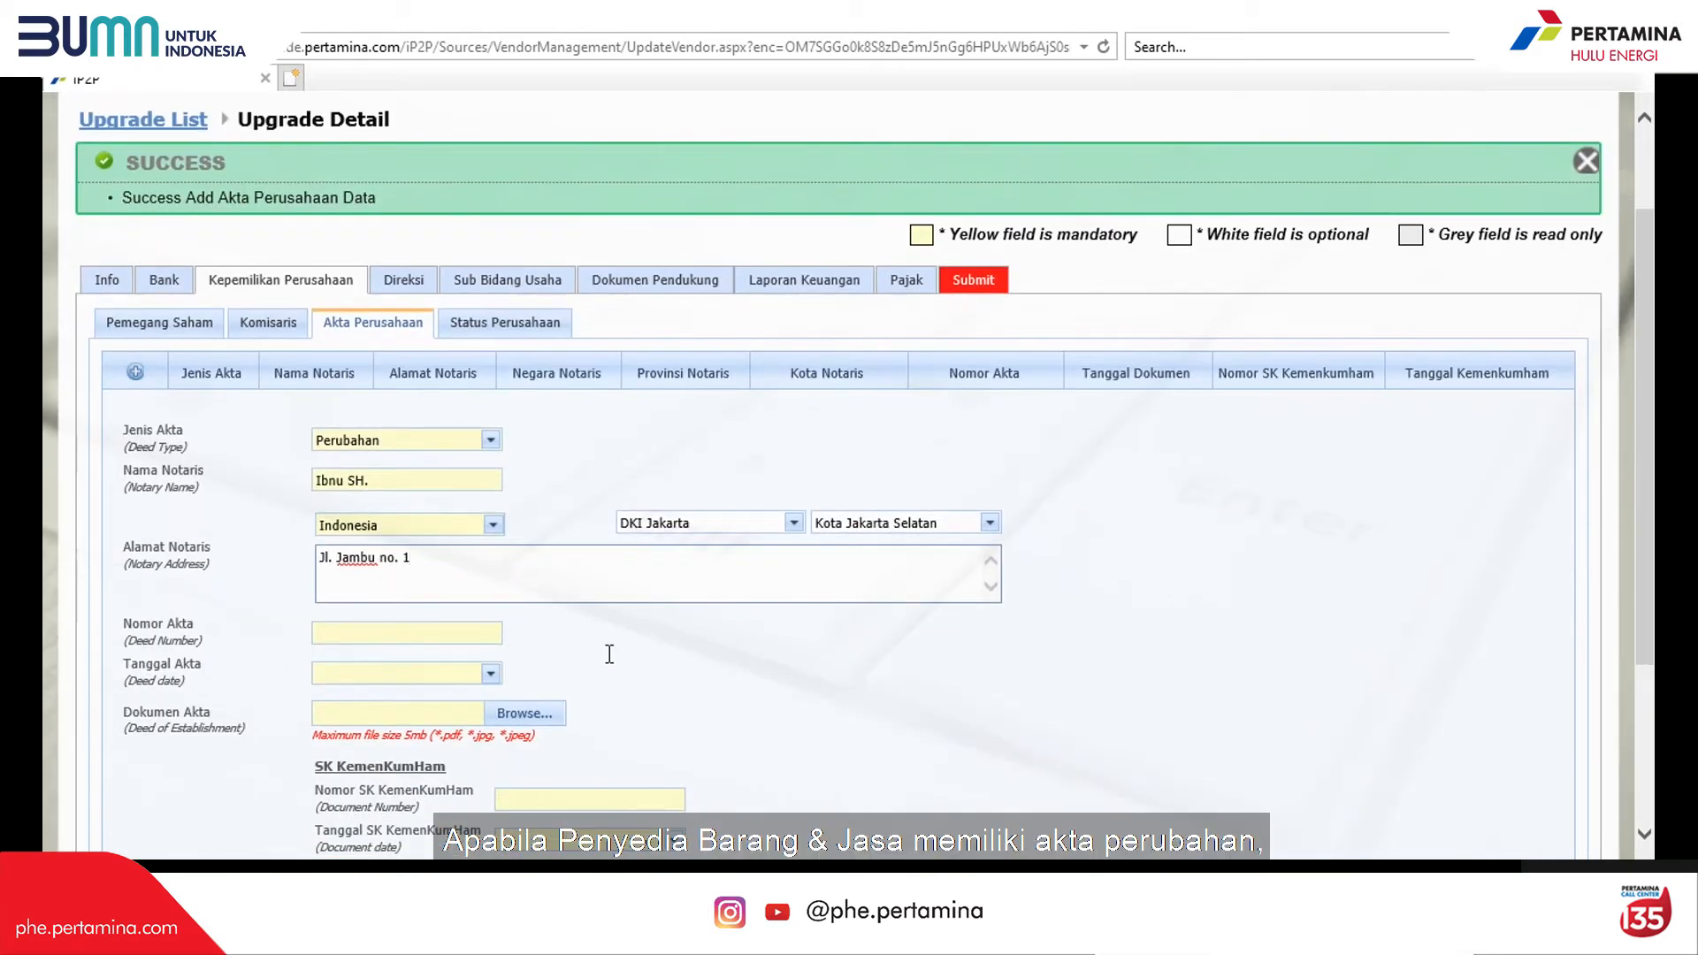
Step: Enter deed number 53 dated 5 February 2019
{"action": "left_click", "coordinate": [444, 631]}
{"action": "type", "text": "12"}
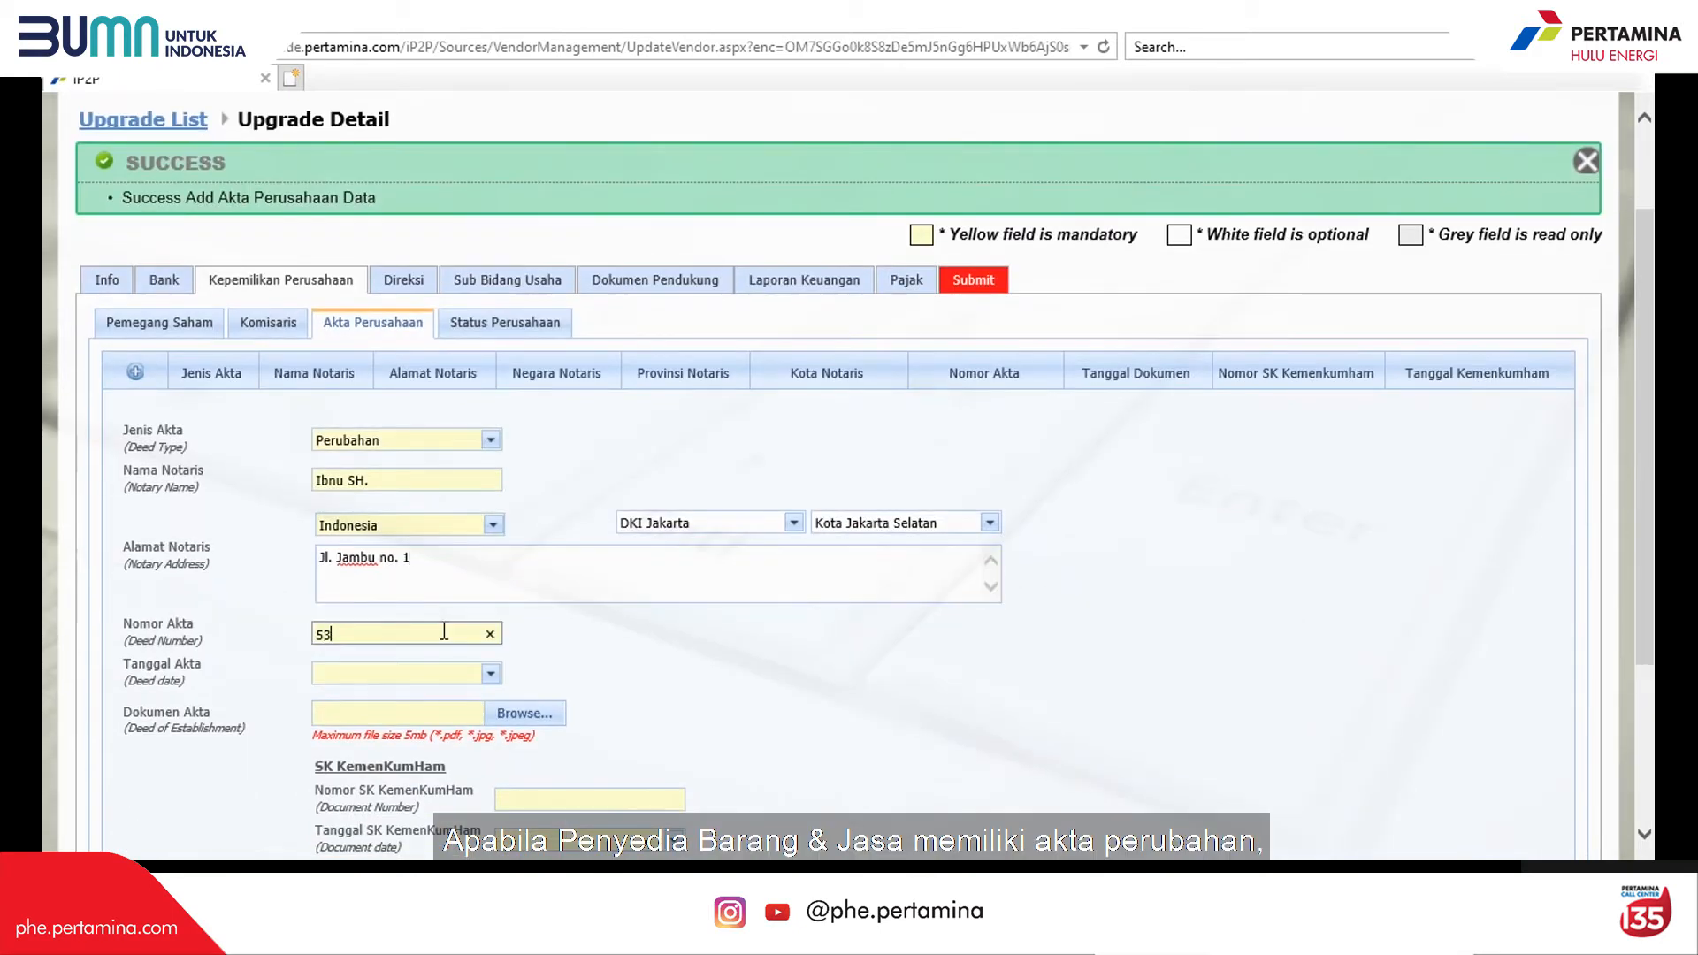
{"action": "left_click", "coordinate": [490, 673]}
{"action": "left_click", "coordinate": [591, 402]}
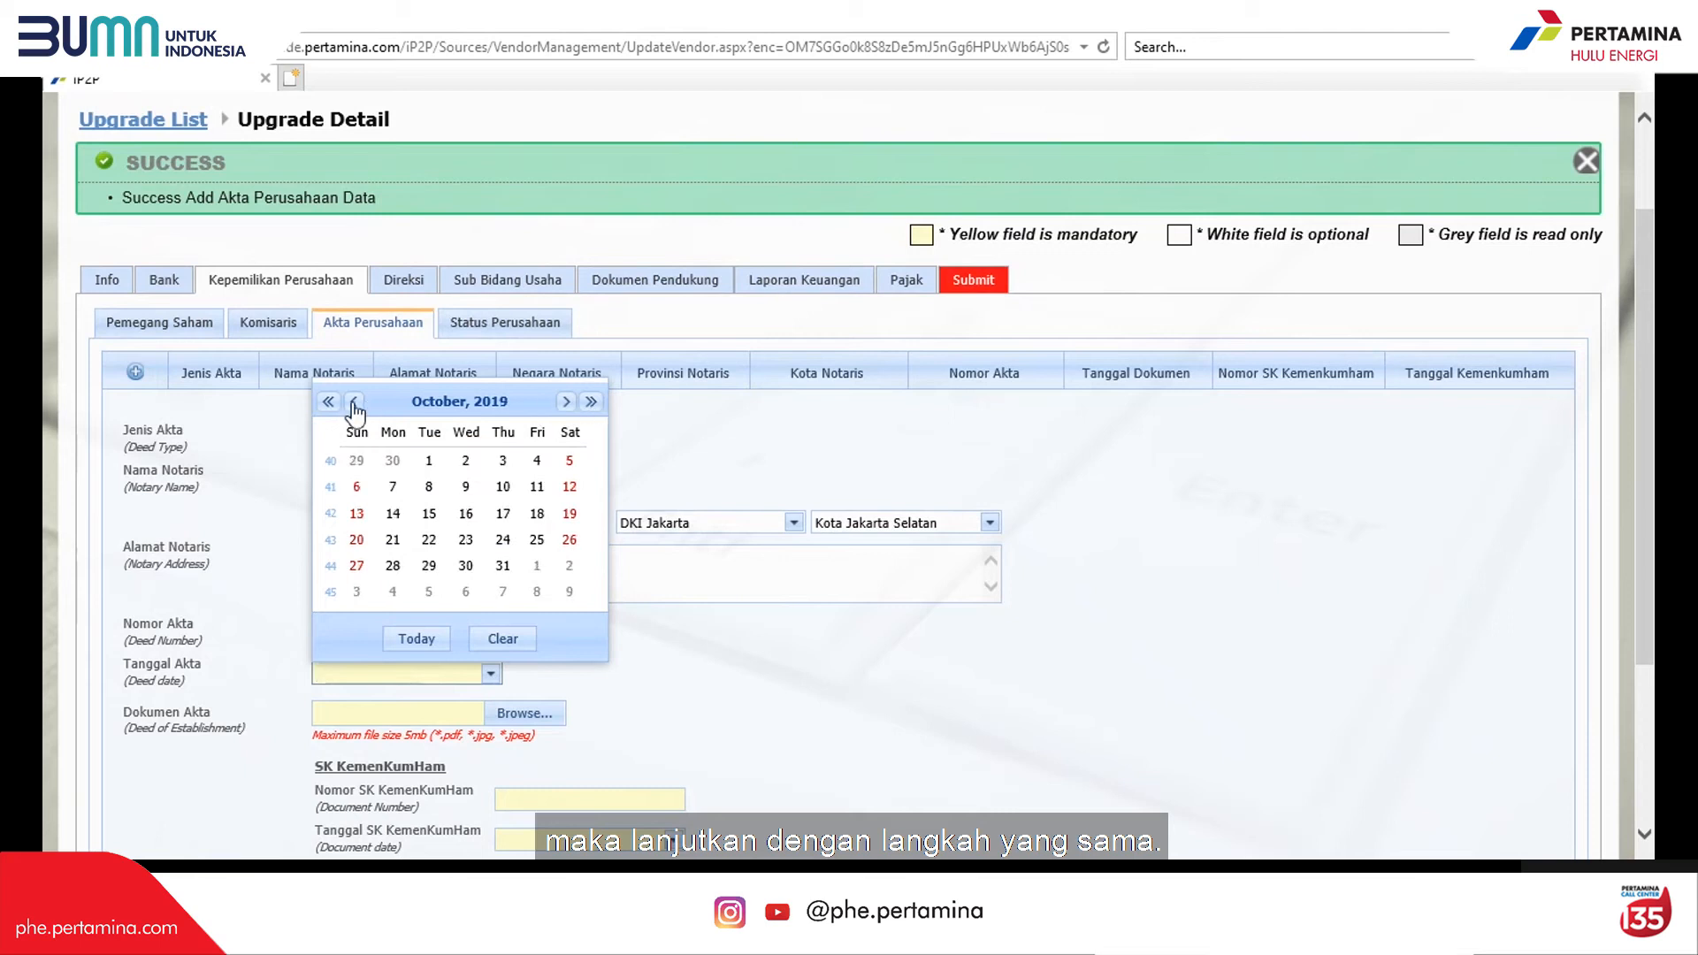
{"action": "left_click", "coordinate": [354, 402]}
{"action": "left_click", "coordinate": [354, 402]}
{"action": "left_click", "coordinate": [354, 402]}
{"action": "left_click", "coordinate": [354, 403]}
{"action": "left_click", "coordinate": [354, 403]}
{"action": "left_click", "coordinate": [354, 403]}
{"action": "double_click", "coordinate": [354, 403]}
{"action": "left_click", "coordinate": [429, 486]}
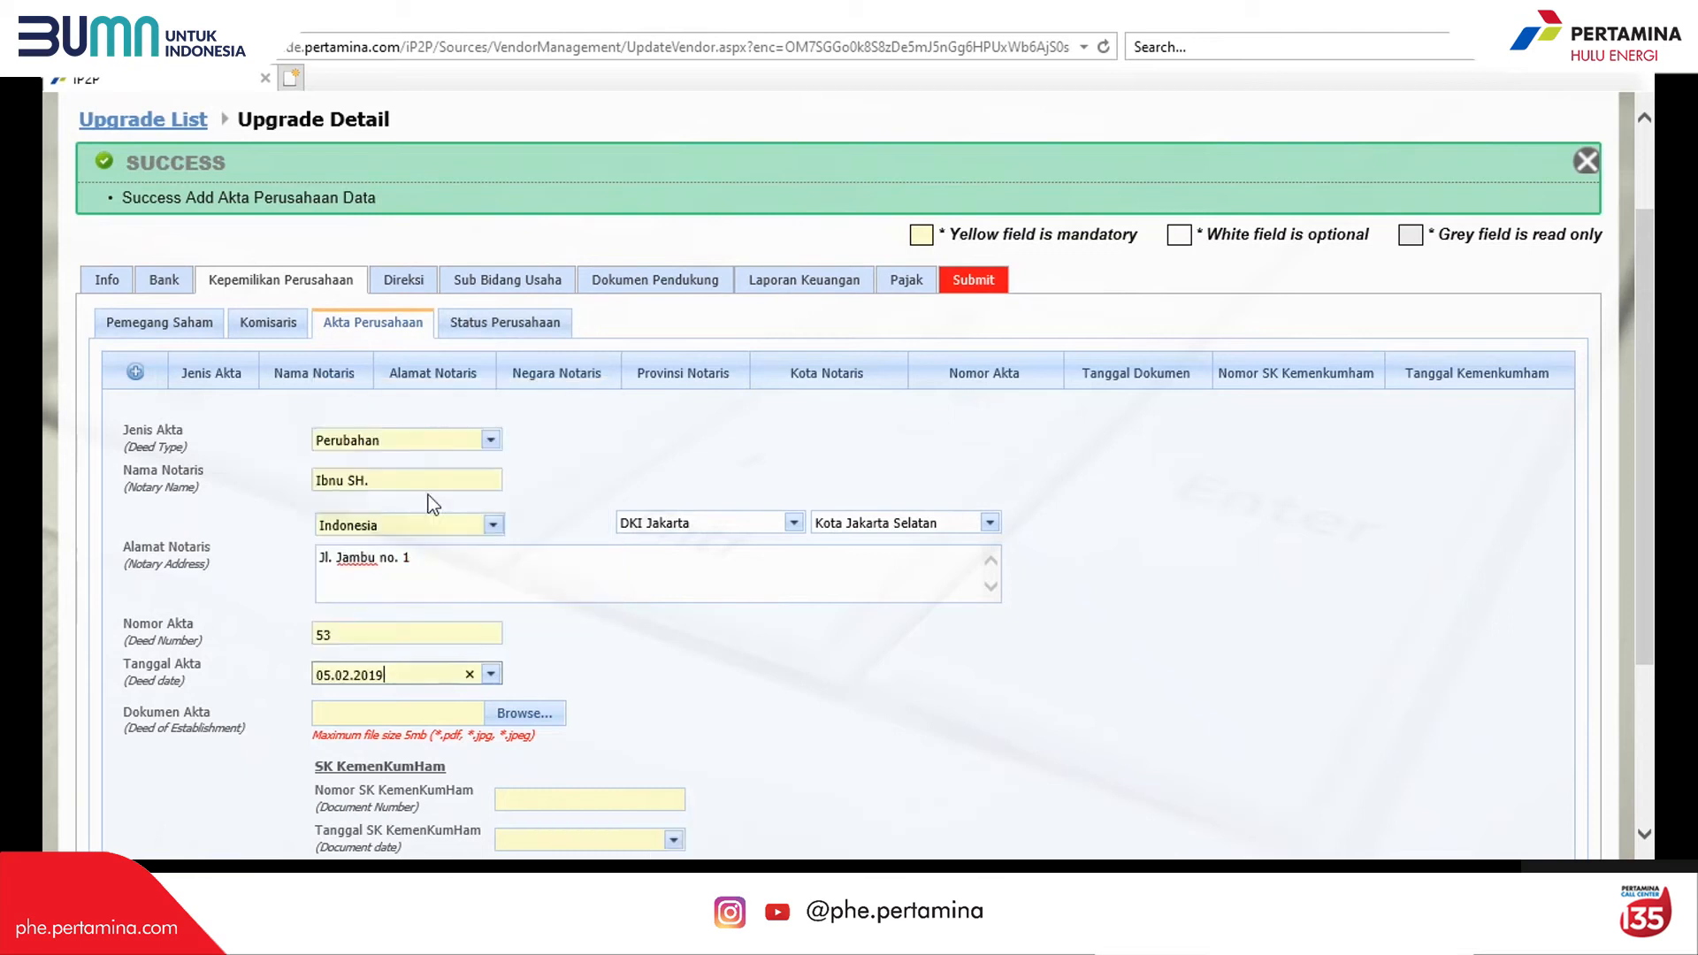
Step: Enter SK KemenKumHam number 6123 dated 20 February 2019 and save the deed
{"action": "scroll", "coordinate": [556, 542], "scroll_direction": "down", "scroll_amount": 3}
{"action": "left_click", "coordinate": [556, 542]}
{"action": "type", "text": "8123"}
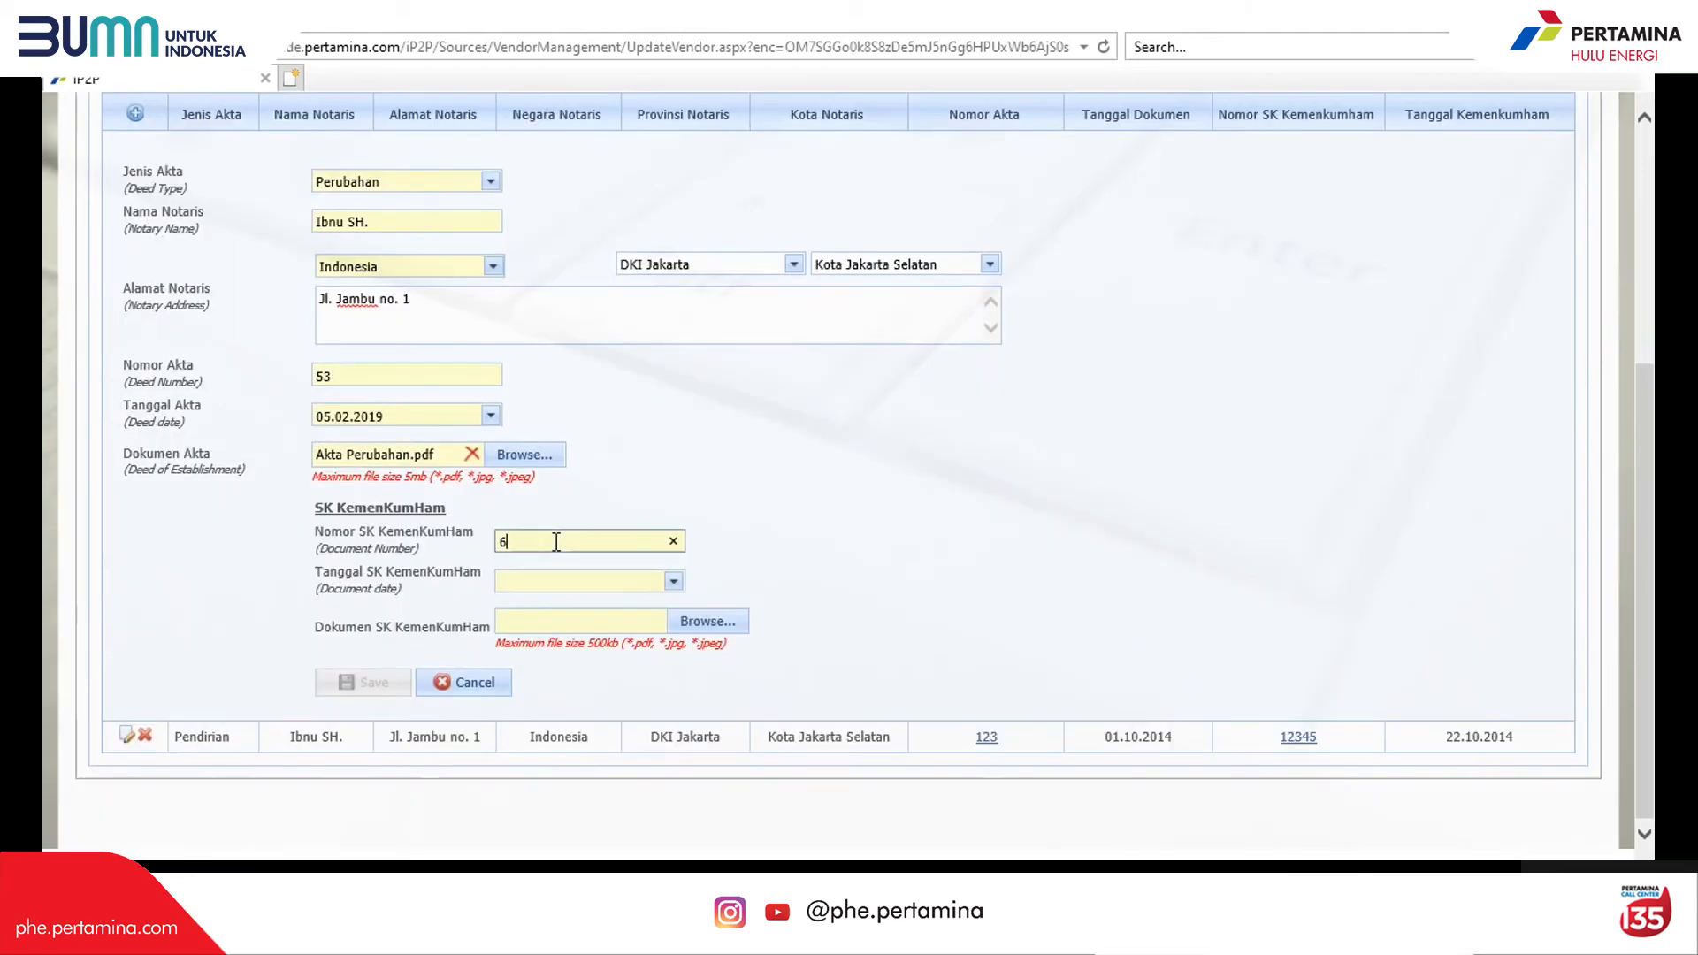
{"action": "left_click", "coordinate": [676, 583]}
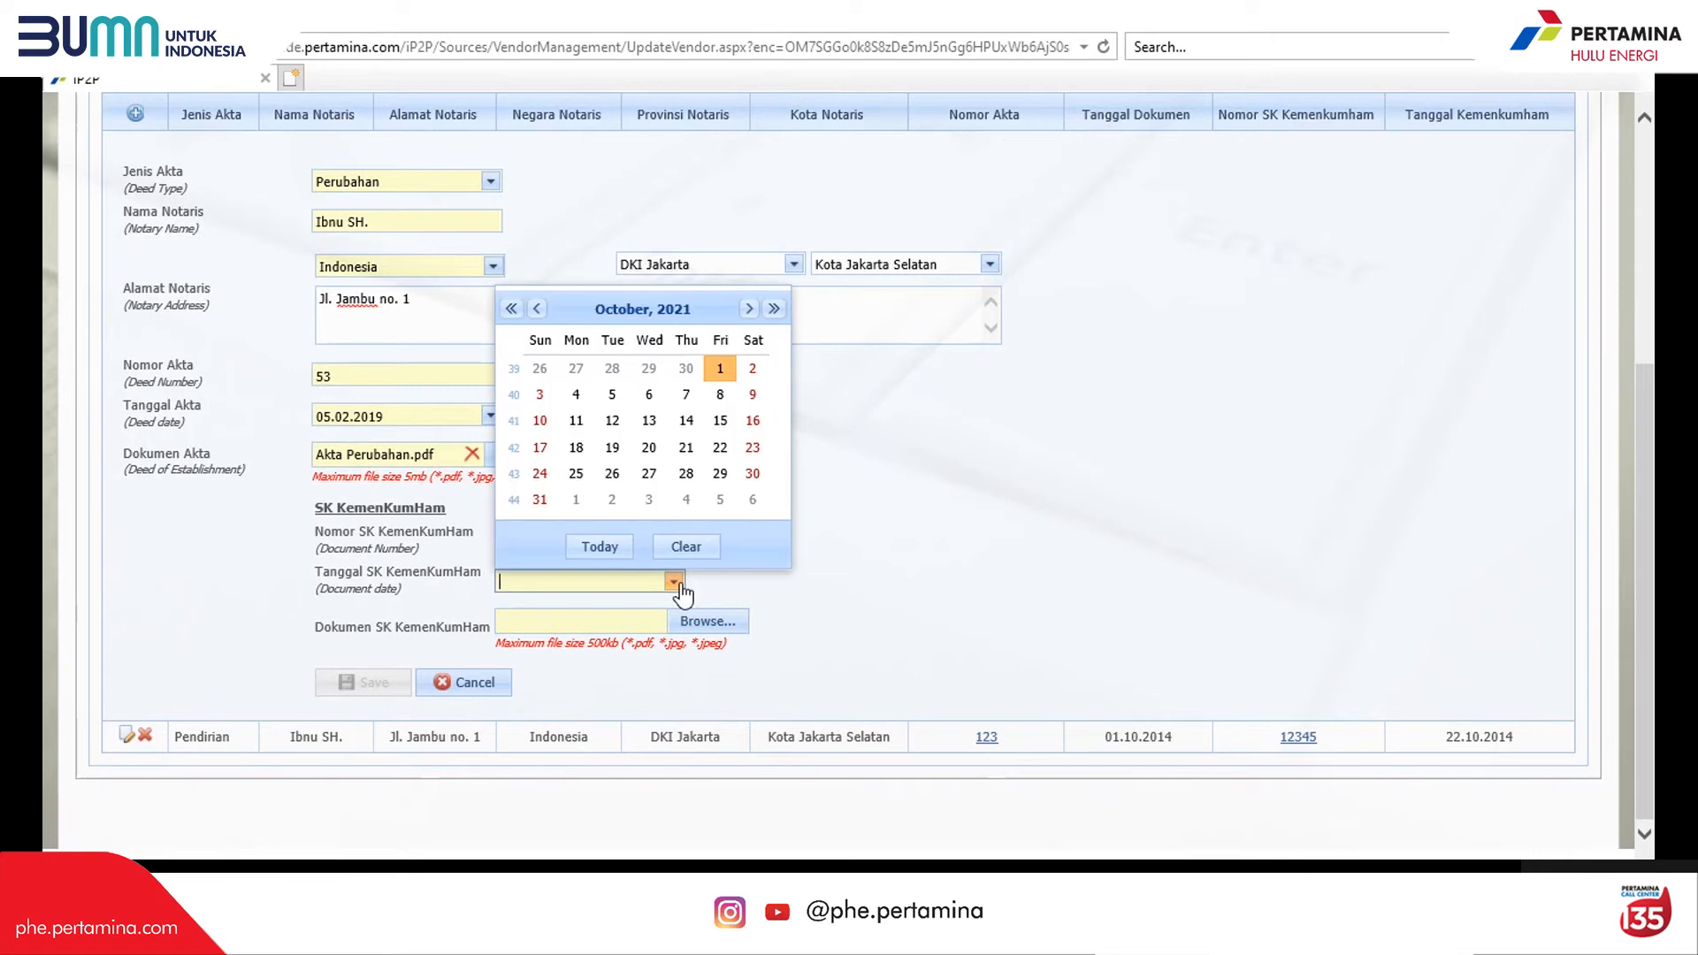
{"action": "double_click", "coordinate": [511, 309]}
{"action": "double_click", "coordinate": [536, 308]}
{"action": "double_click", "coordinate": [536, 309]}
{"action": "left_click", "coordinate": [536, 308]}
{"action": "double_click", "coordinate": [536, 308]}
{"action": "left_click", "coordinate": [536, 309]}
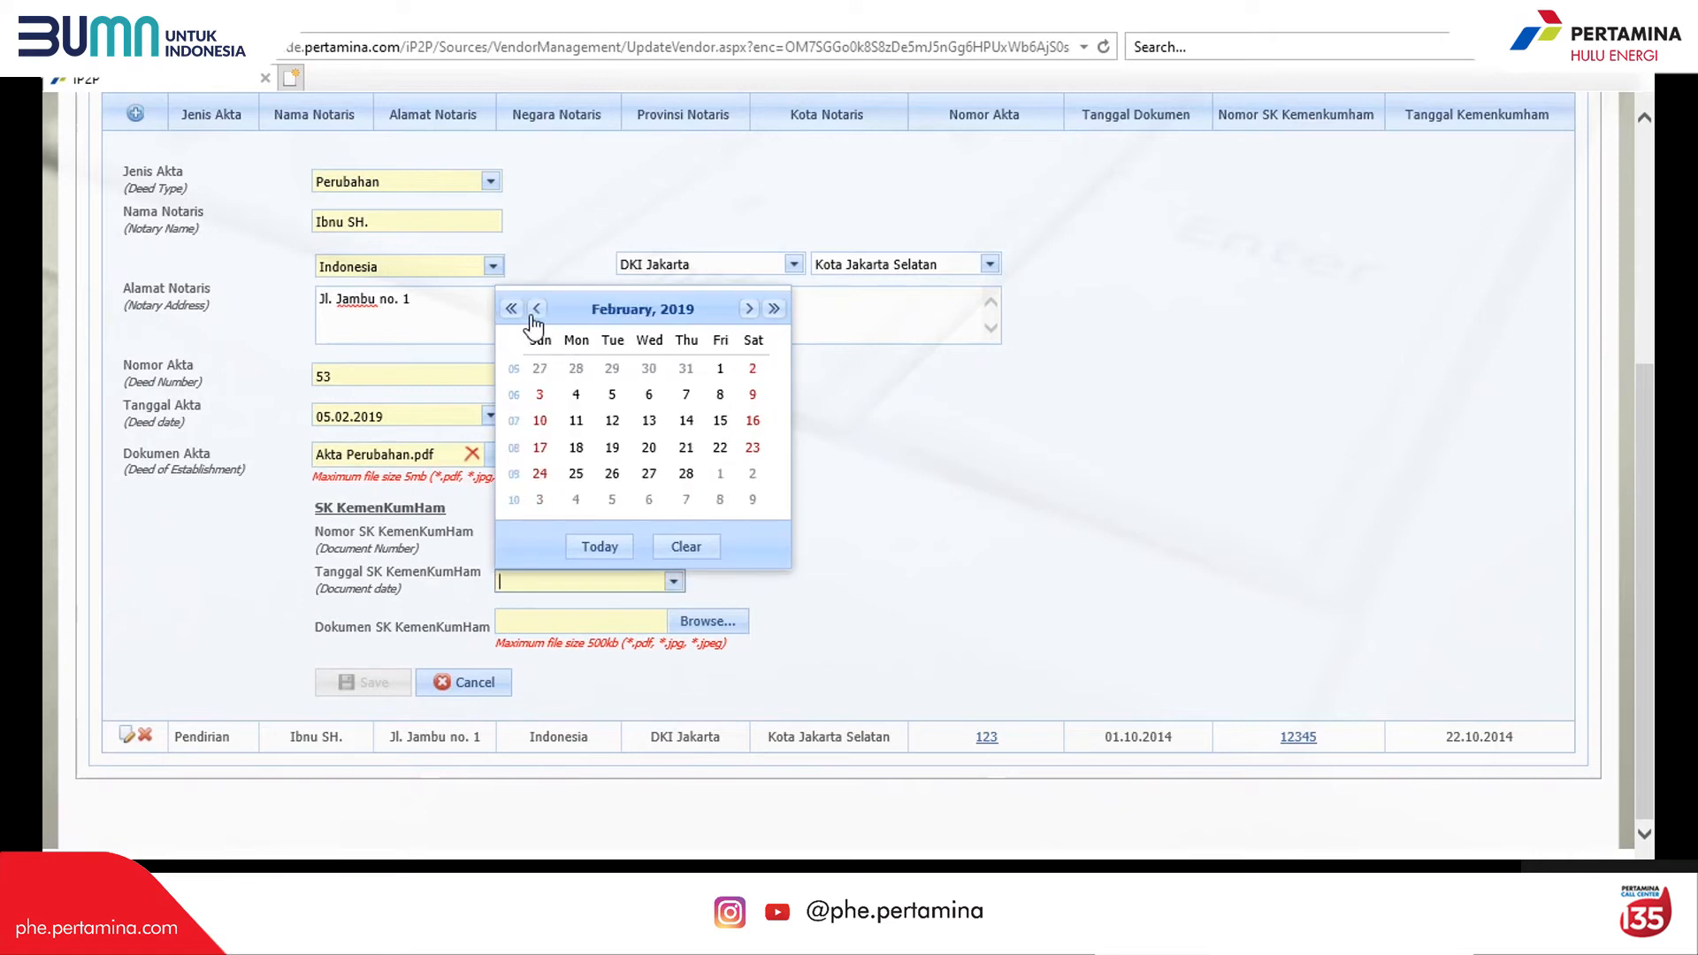
{"action": "left_click", "coordinate": [648, 448]}
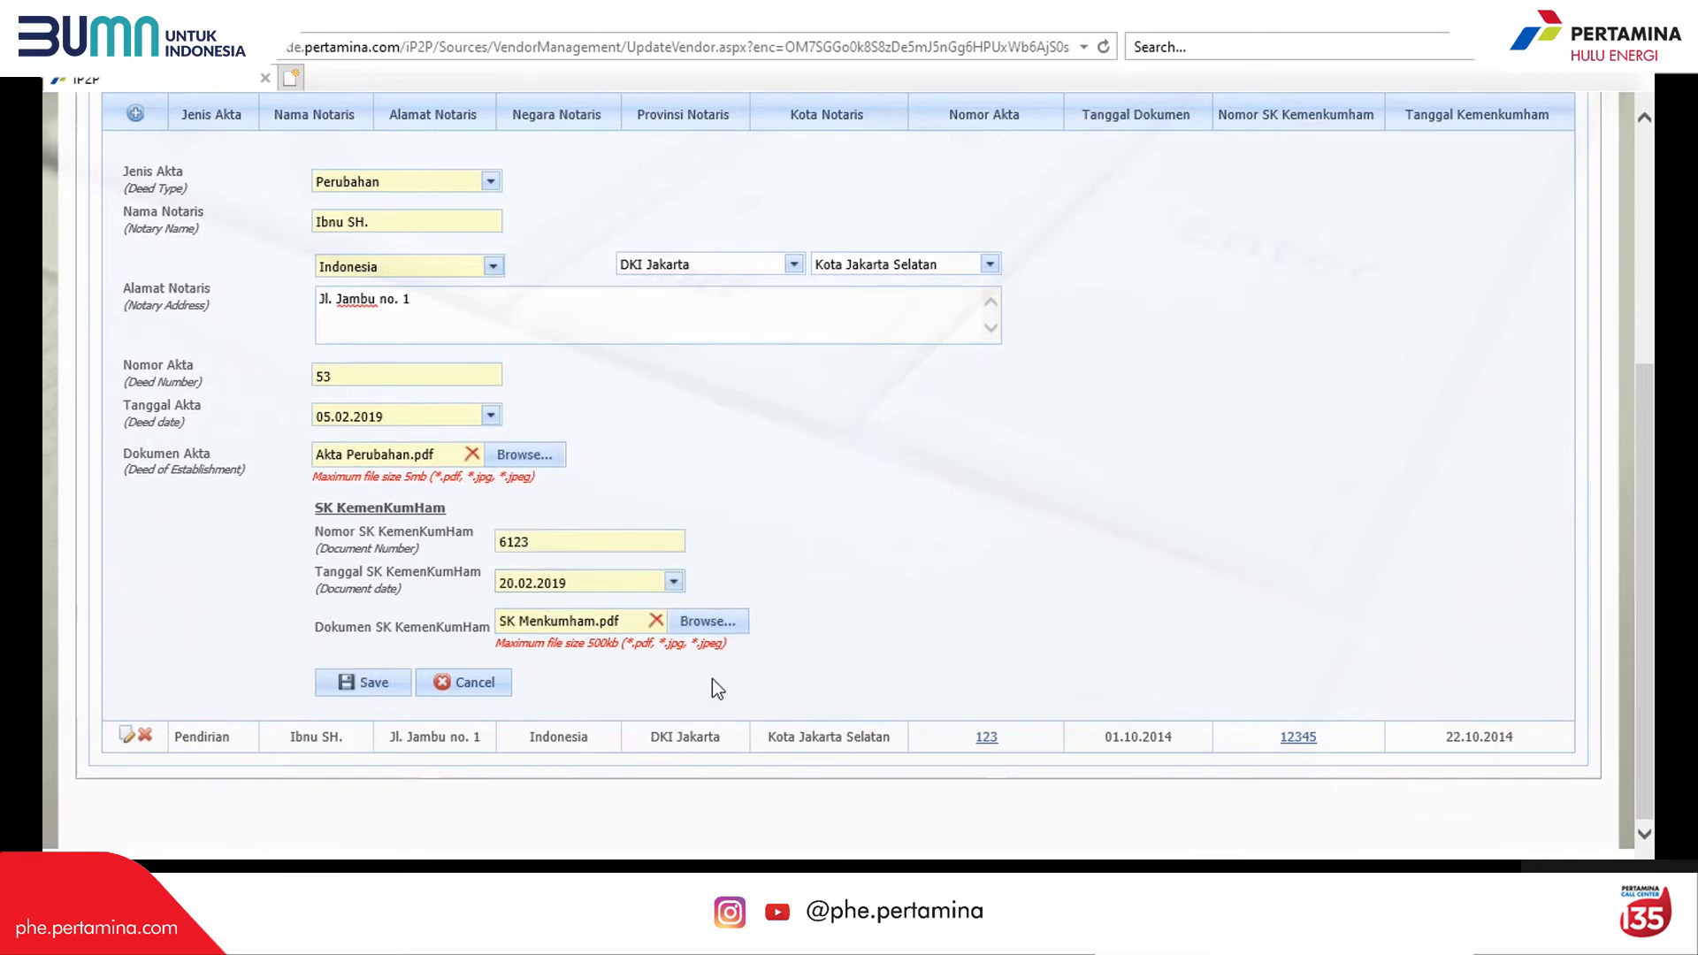
{"action": "left_click", "coordinate": [365, 681]}
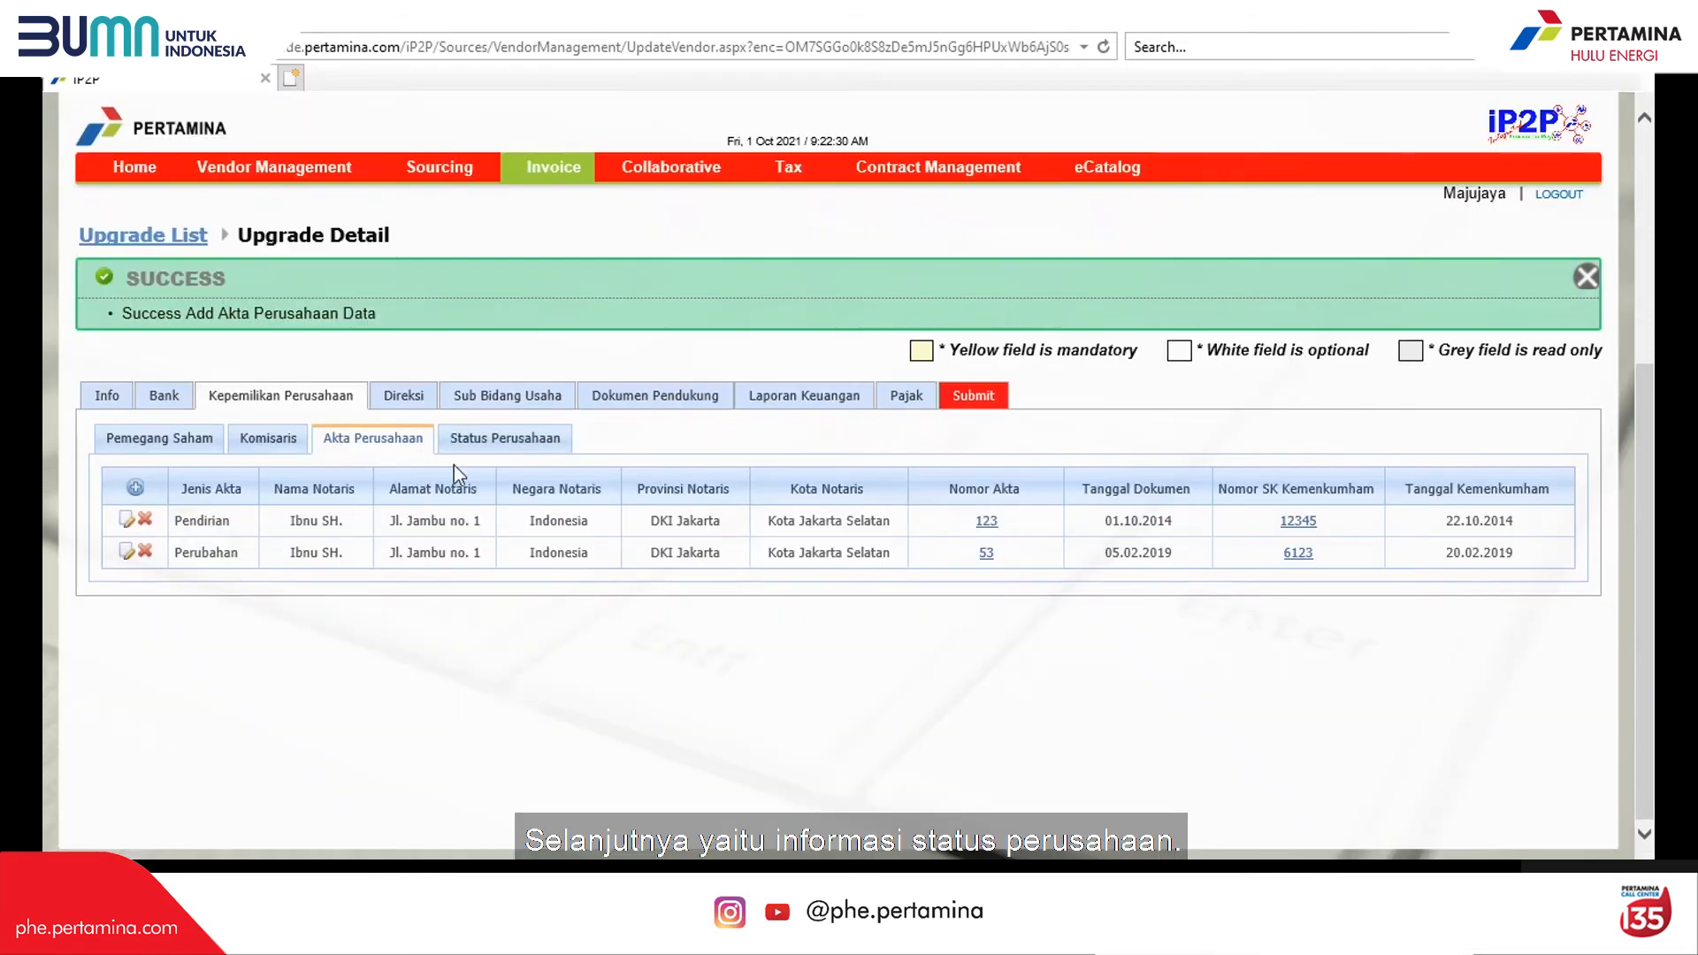
Step: Set company status to domestic Non BUMN/BUMD with APDN status Dimaksimalkan
{"action": "left_click", "coordinate": [489, 440]}
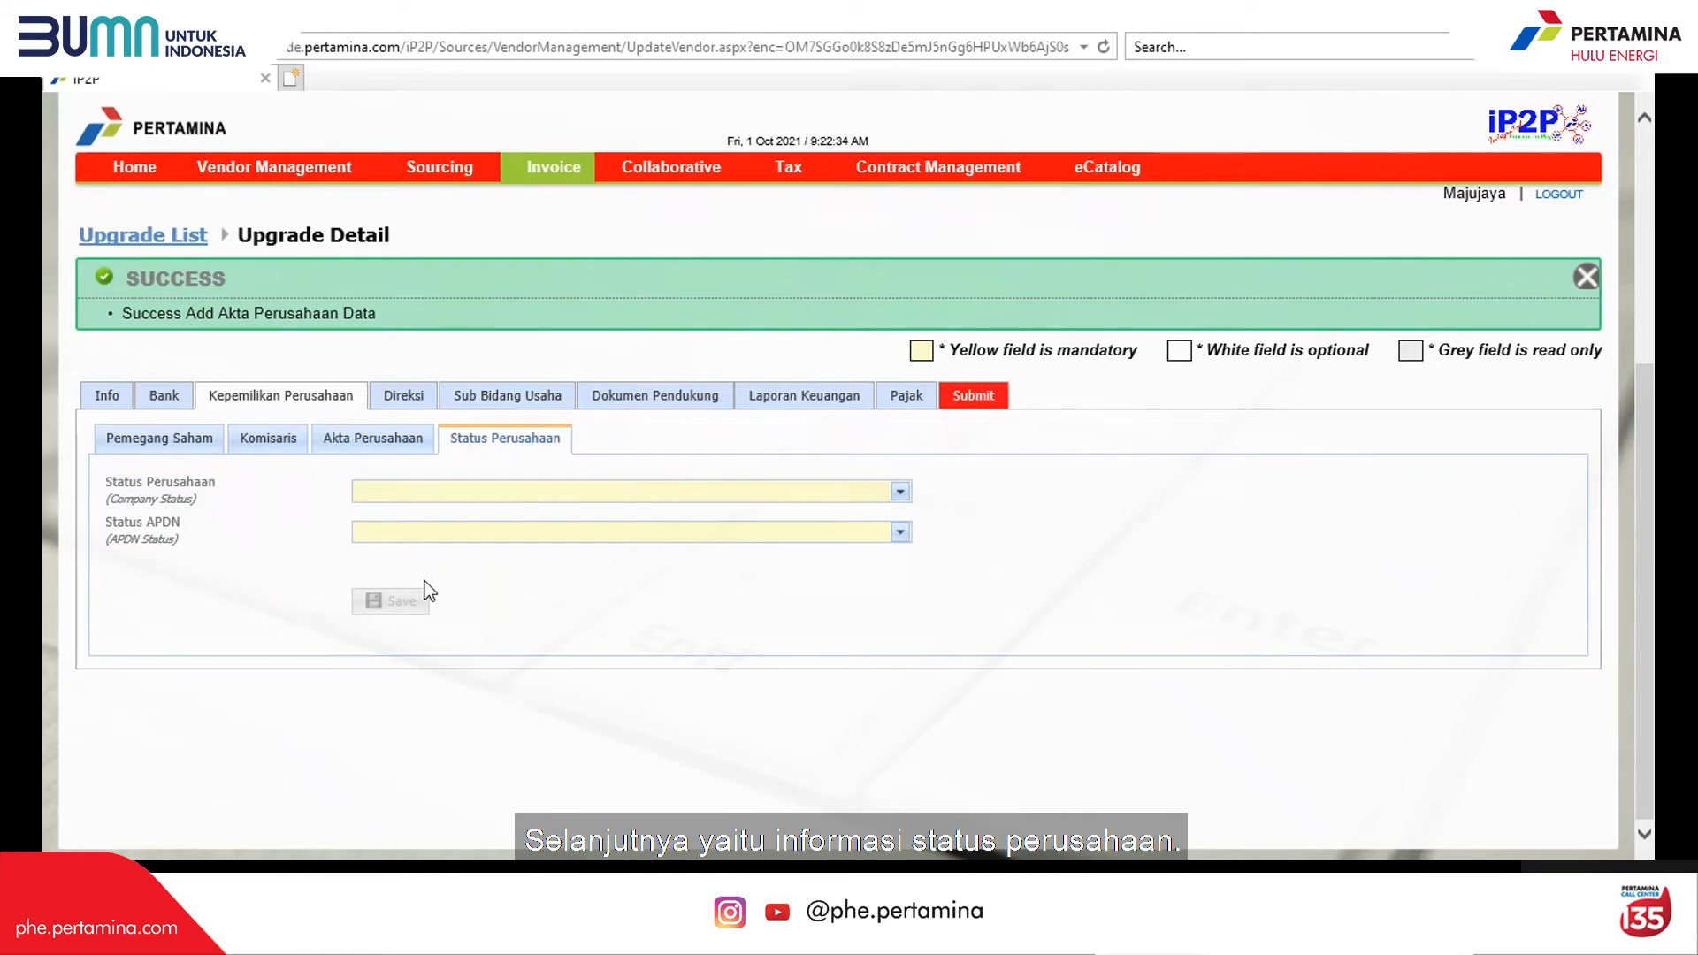
{"action": "left_click", "coordinate": [899, 492]}
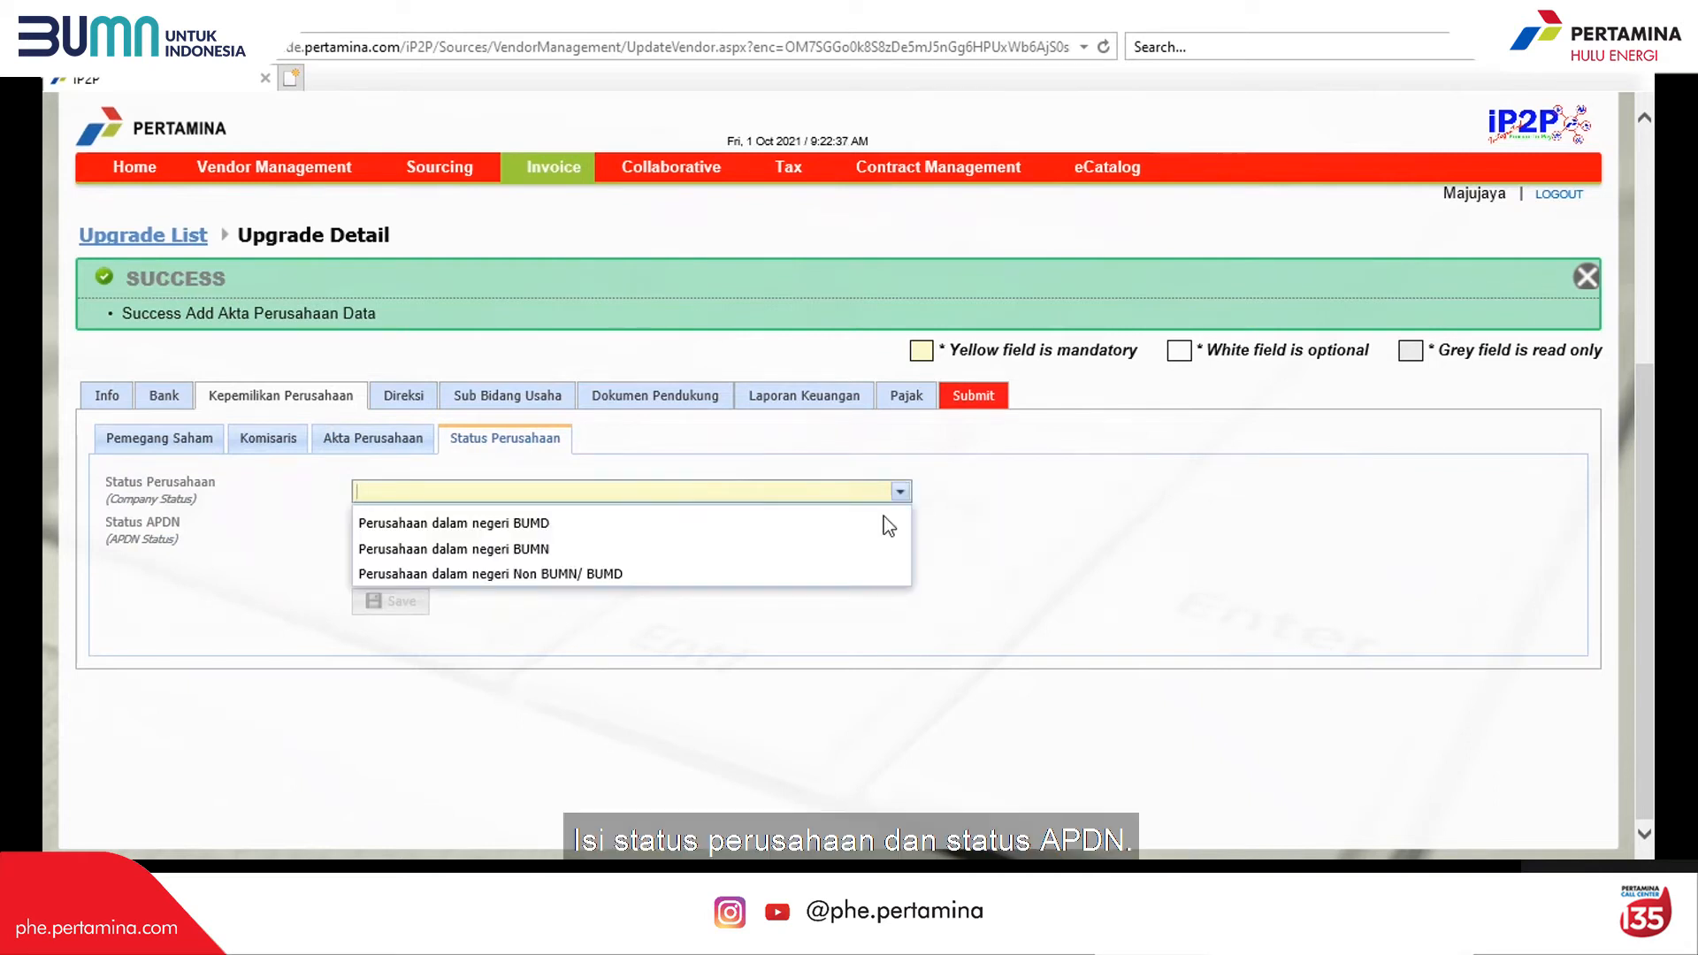
{"action": "left_click", "coordinate": [865, 575]}
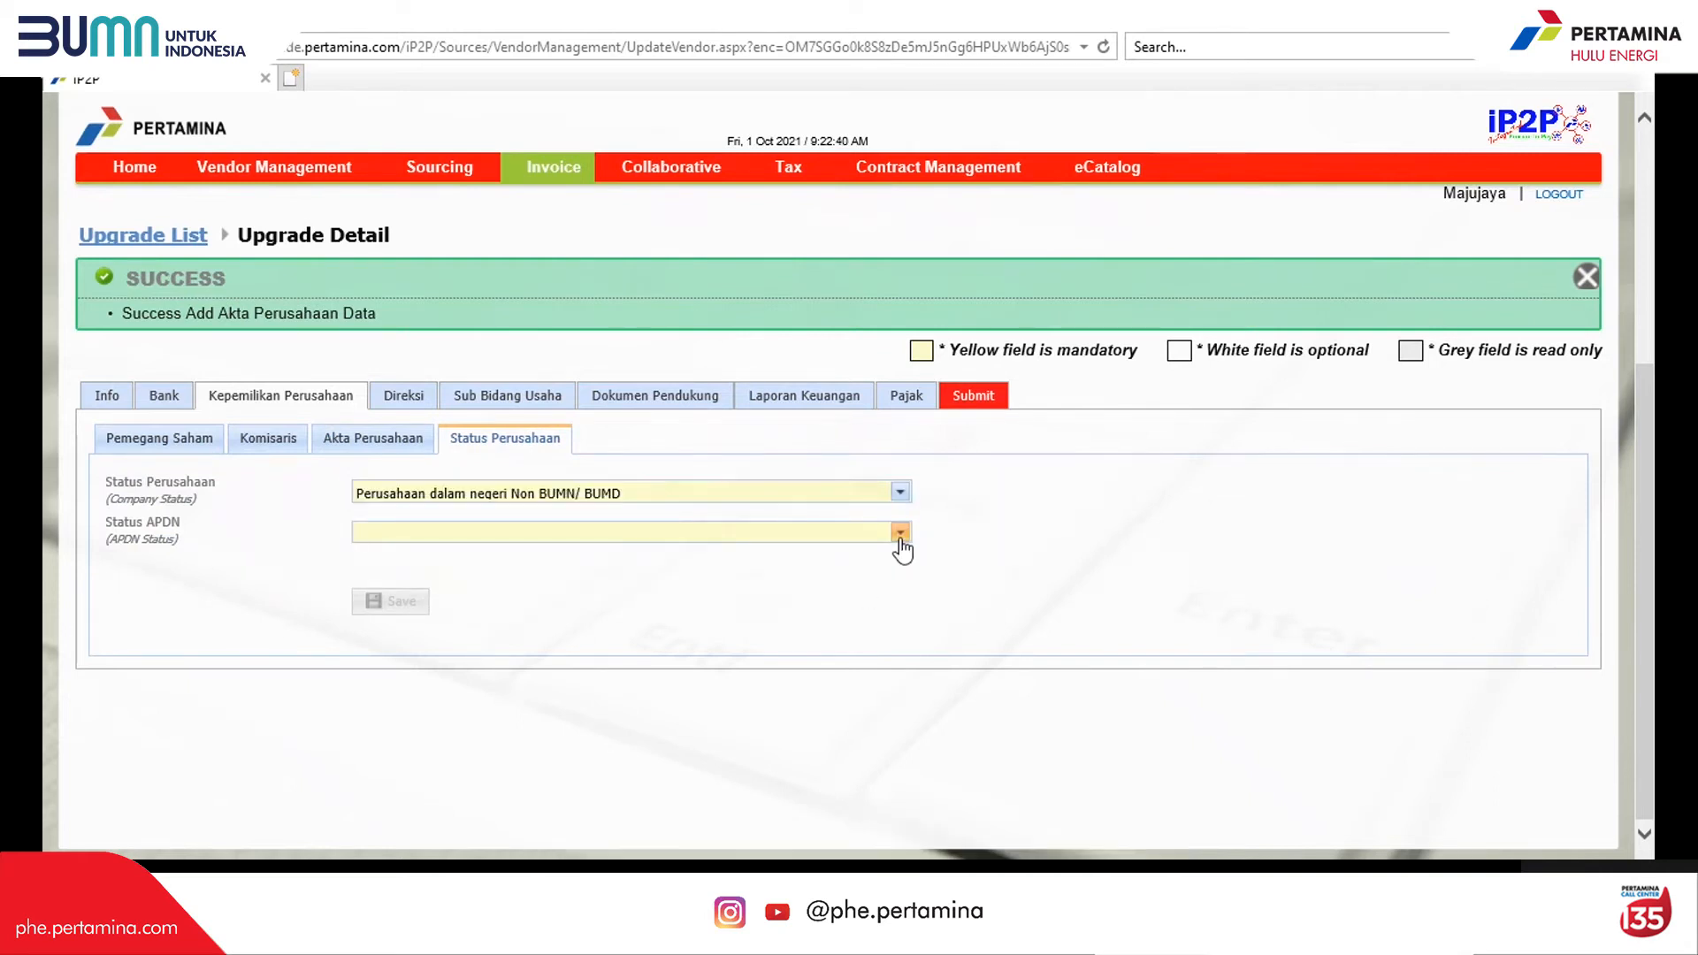
{"action": "left_click", "coordinate": [900, 532]}
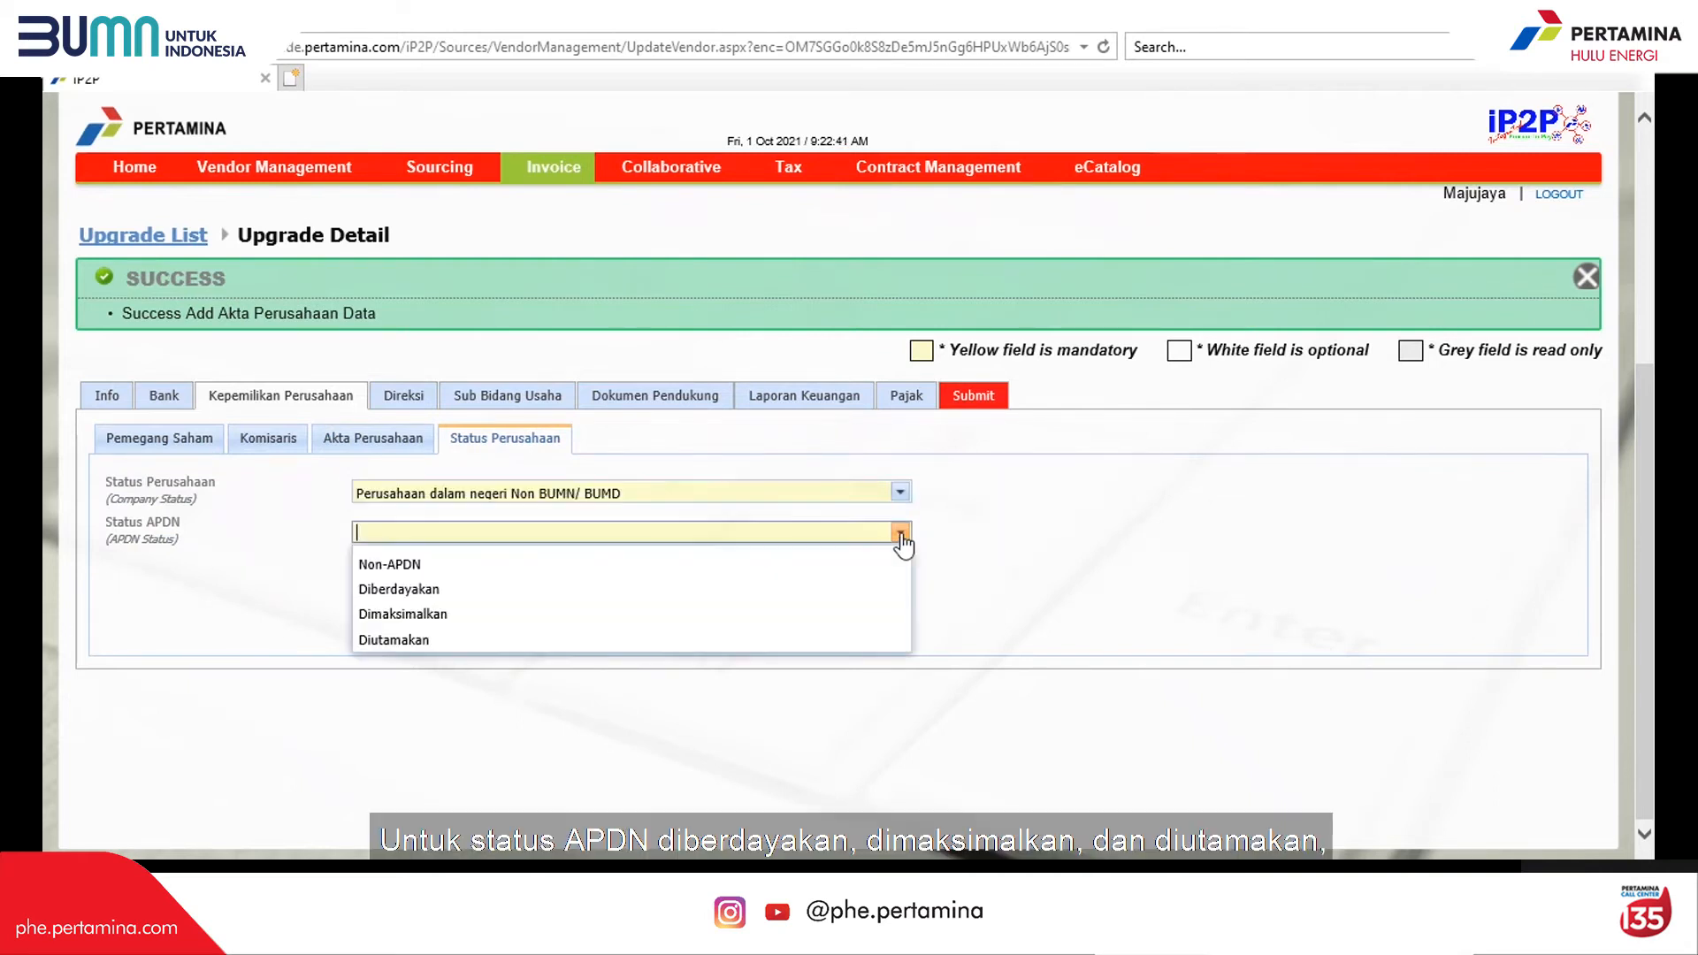
{"action": "left_click", "coordinate": [846, 614]}
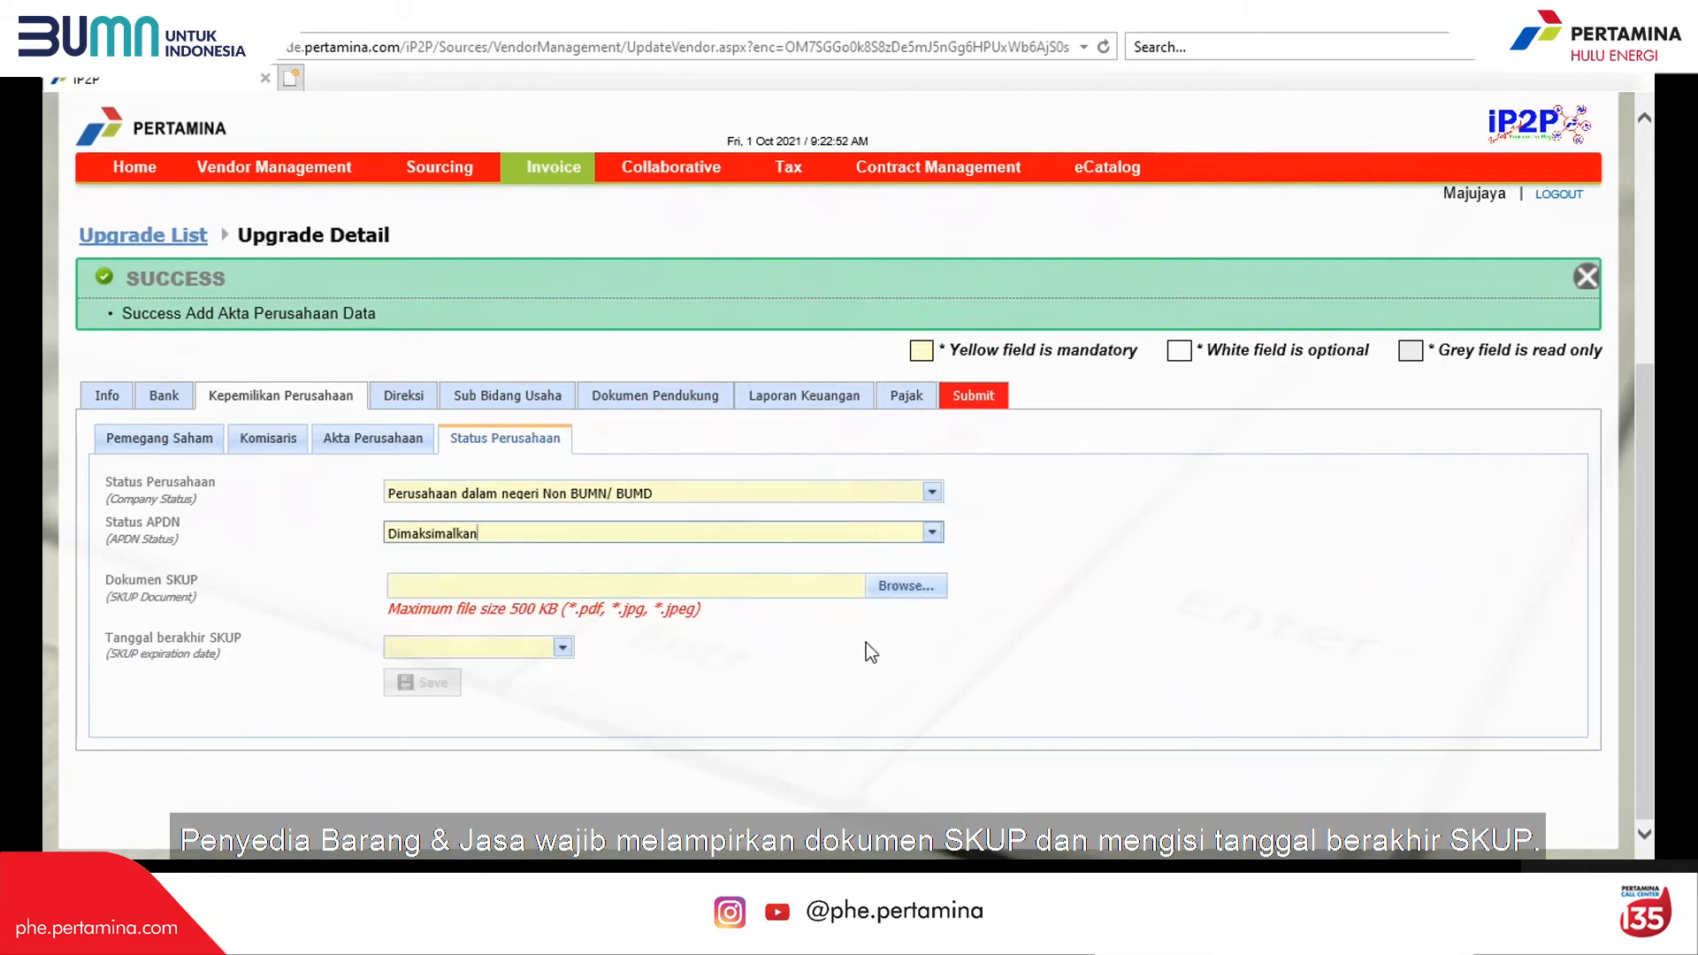
Step: Attach the SKUP document, set its expiry to 20.12.2023, save, and go to Direksi
{"action": "left_click", "coordinate": [914, 593]}
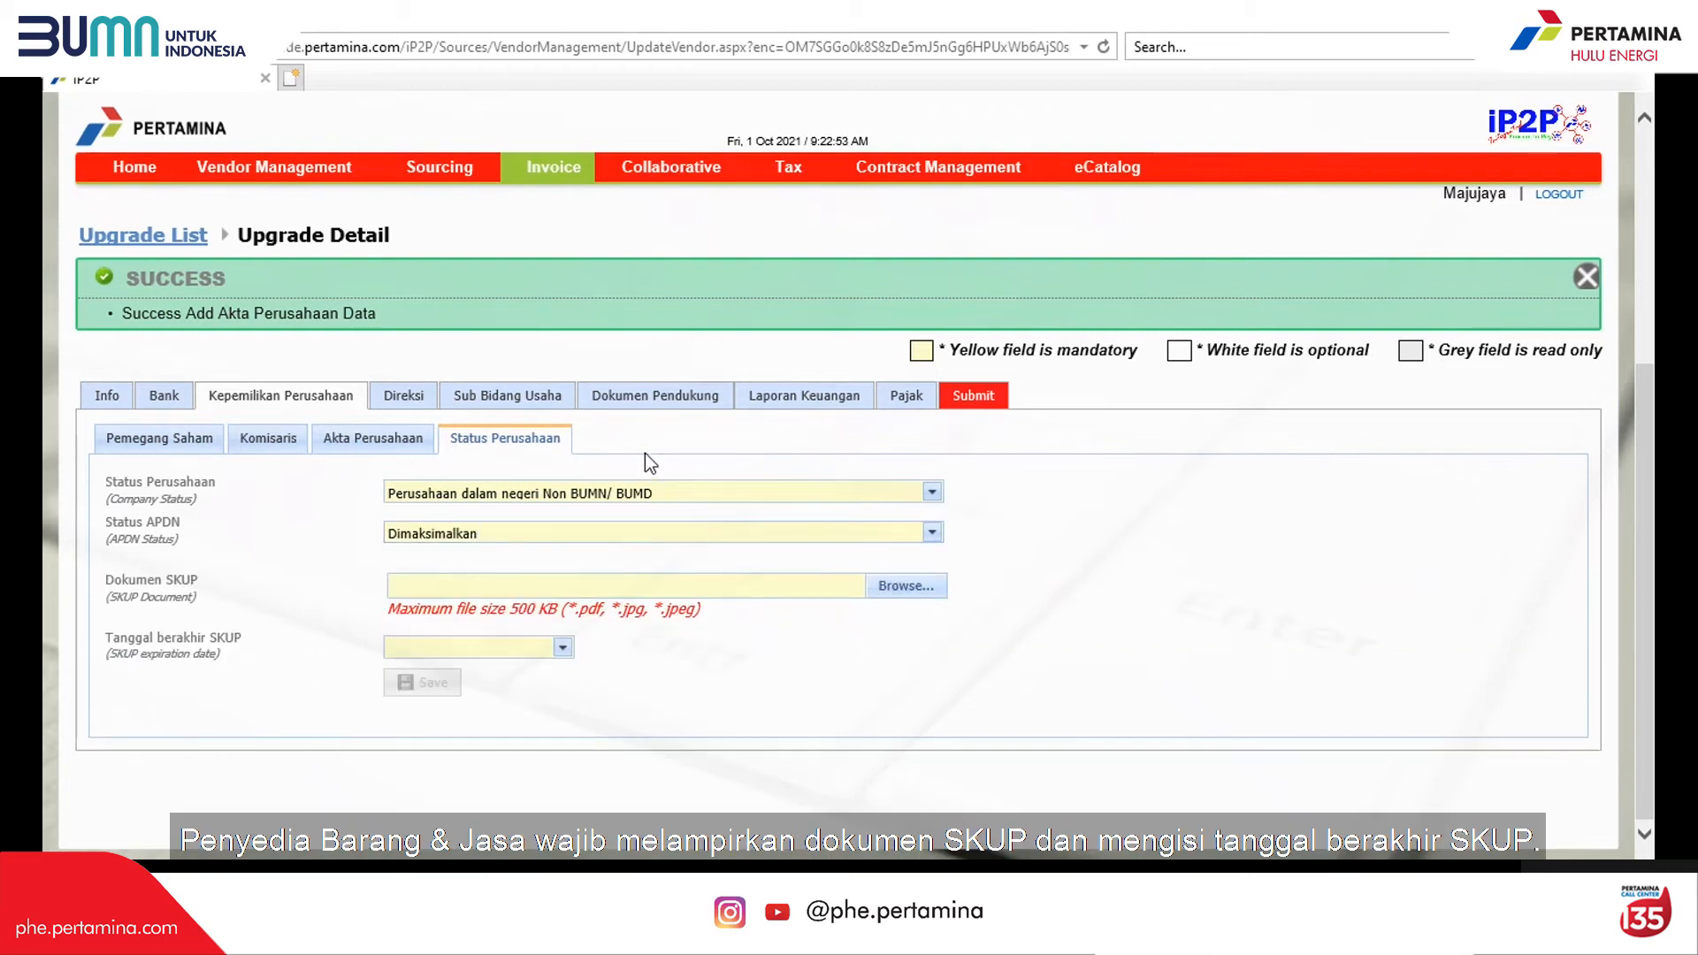
{"action": "left_click", "coordinate": [562, 647]}
{"action": "left_click", "coordinate": [628, 378]}
{"action": "left_click", "coordinate": [628, 378]}
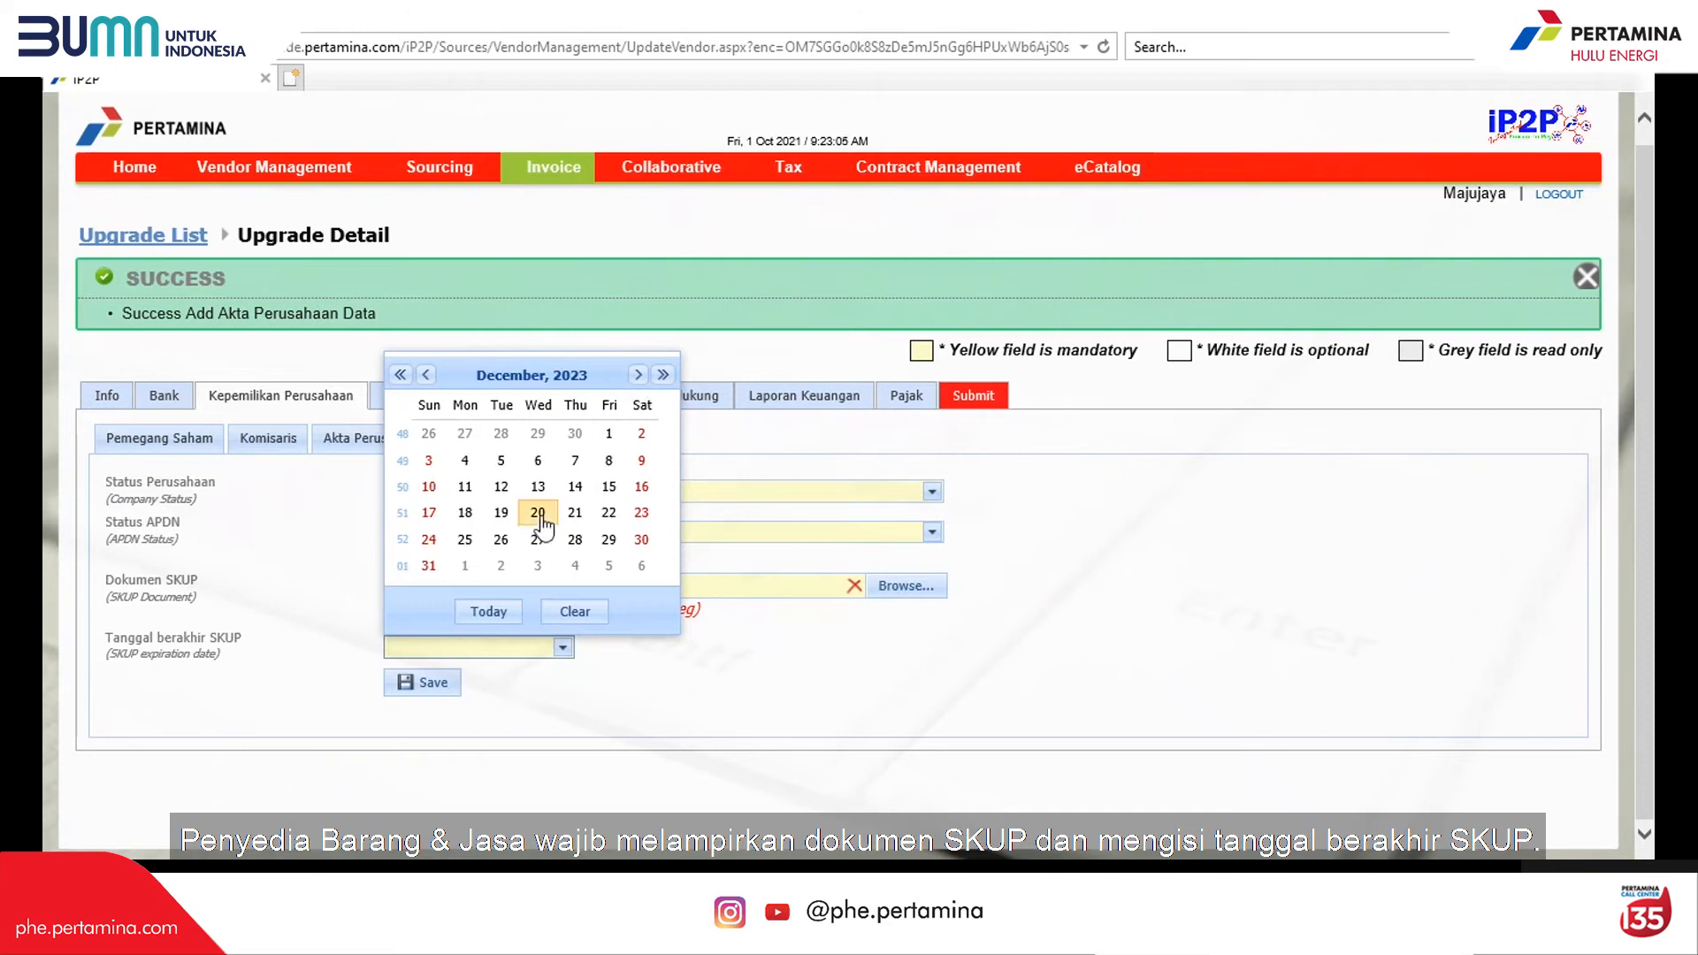
{"action": "left_click", "coordinate": [538, 512]}
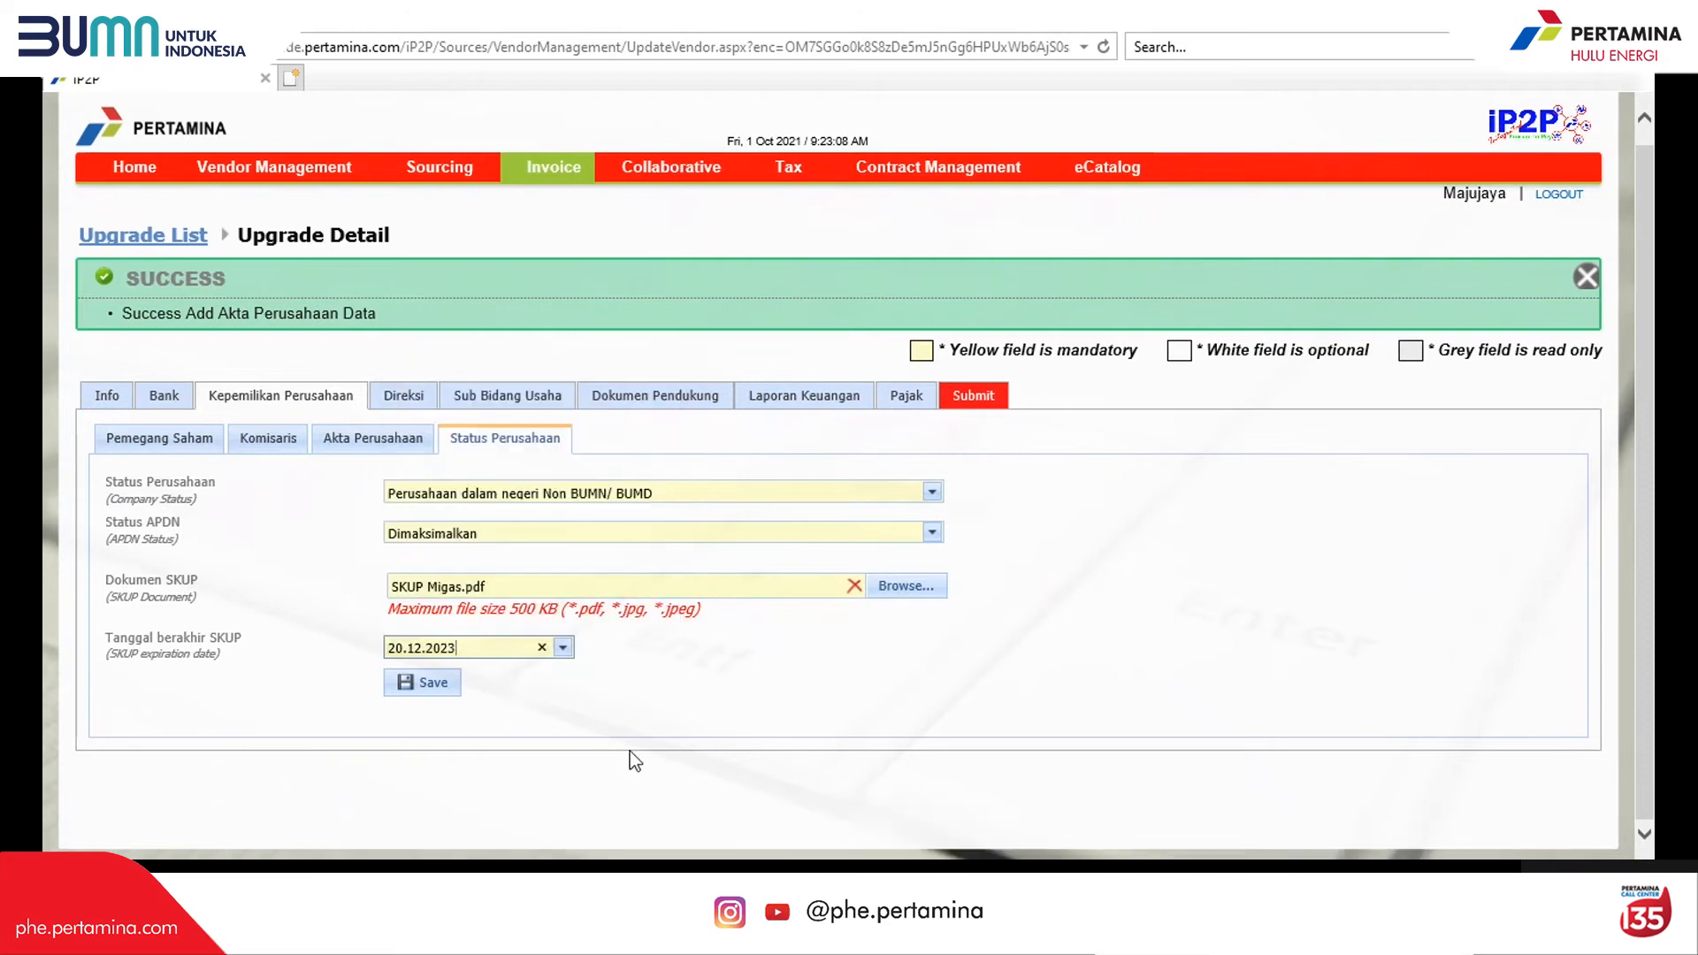
{"action": "left_click", "coordinate": [437, 694]}
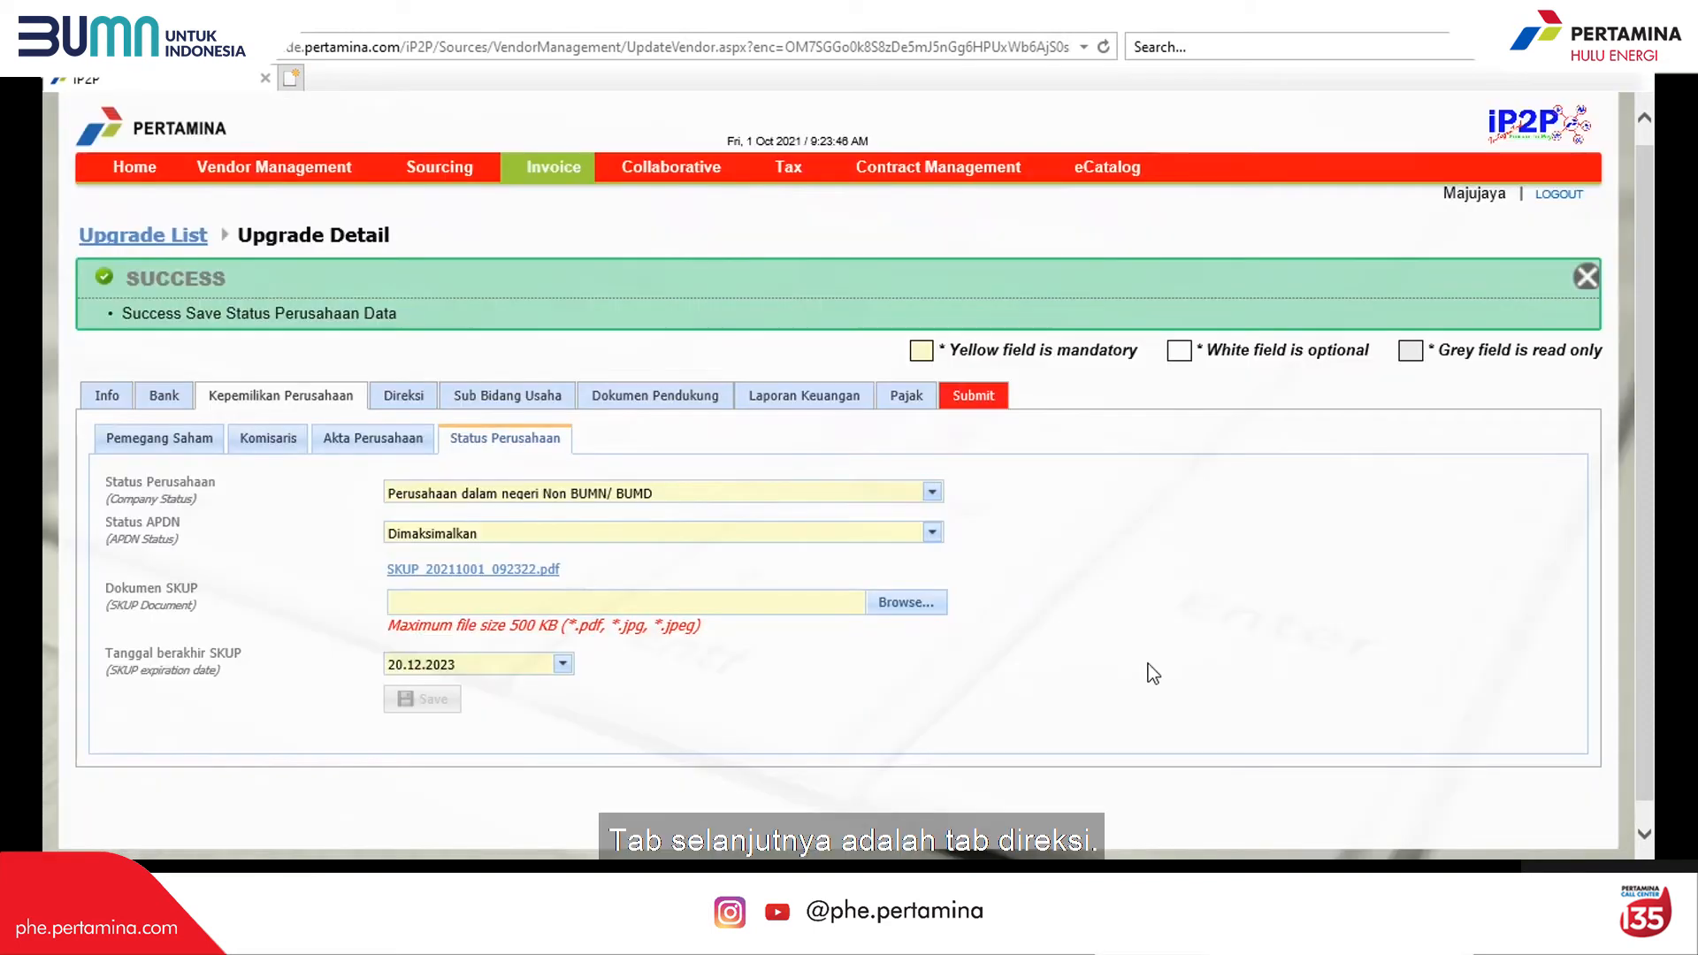
{"action": "left_click", "coordinate": [407, 403]}
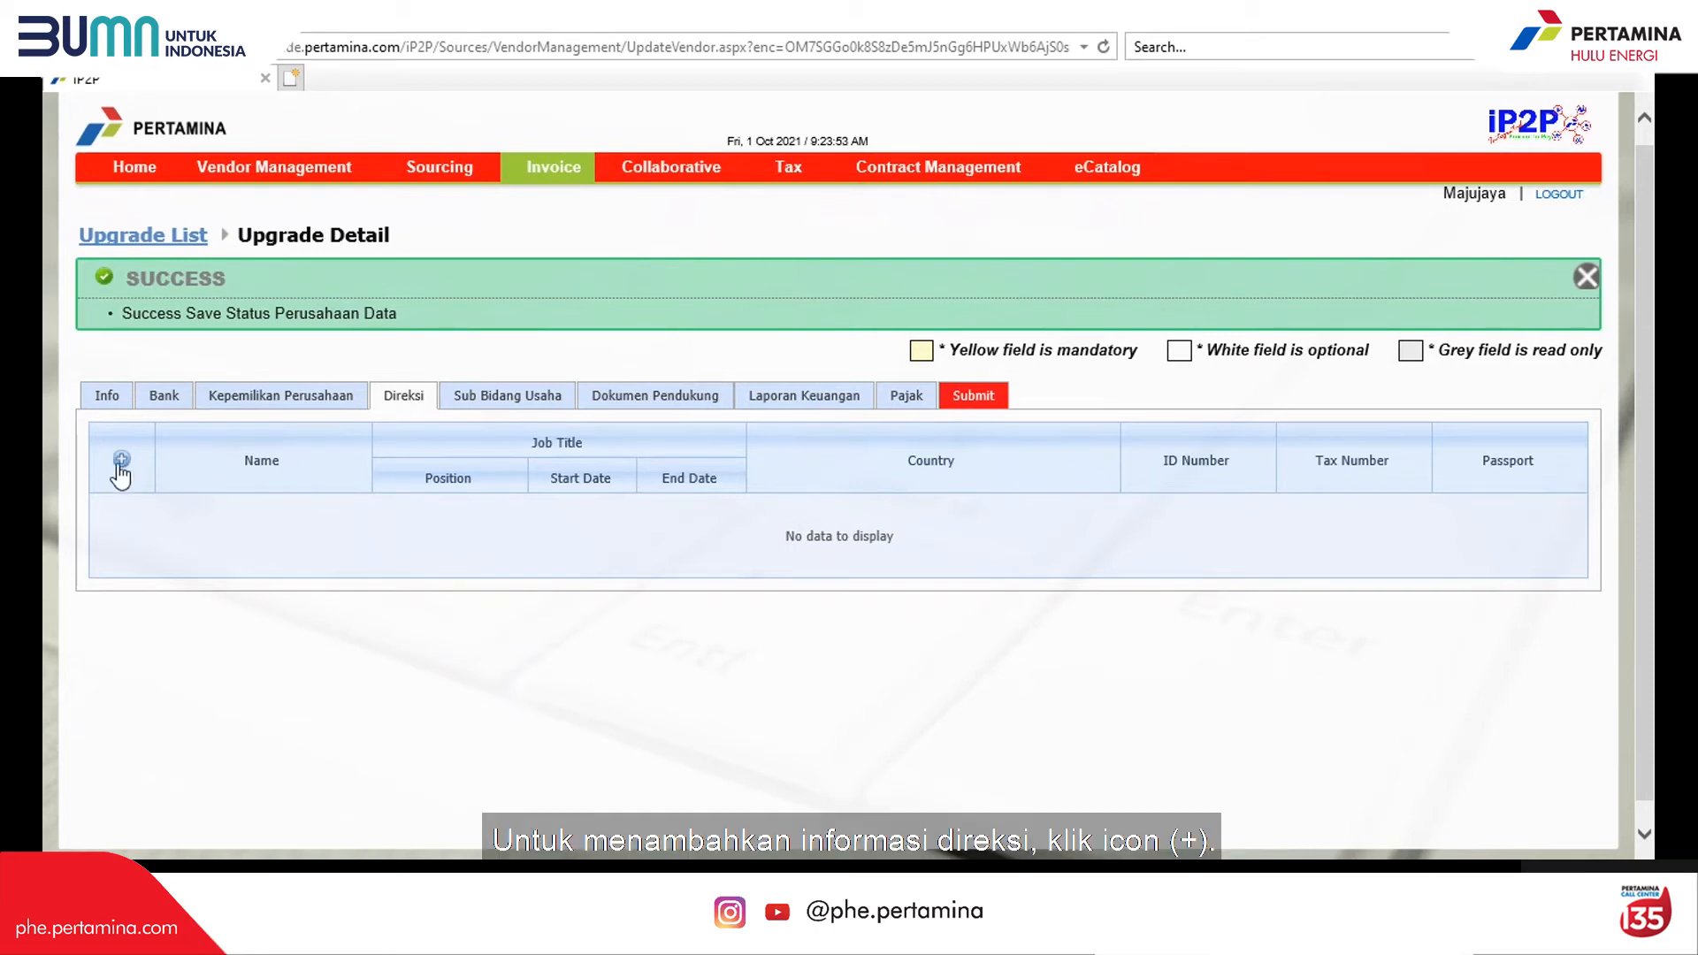
Step: Add a director with their full name, position Direktur, start date 1 January 2021, citizenship WNI
{"action": "left_click", "coordinate": [122, 460]}
{"action": "left_click", "coordinate": [380, 543]}
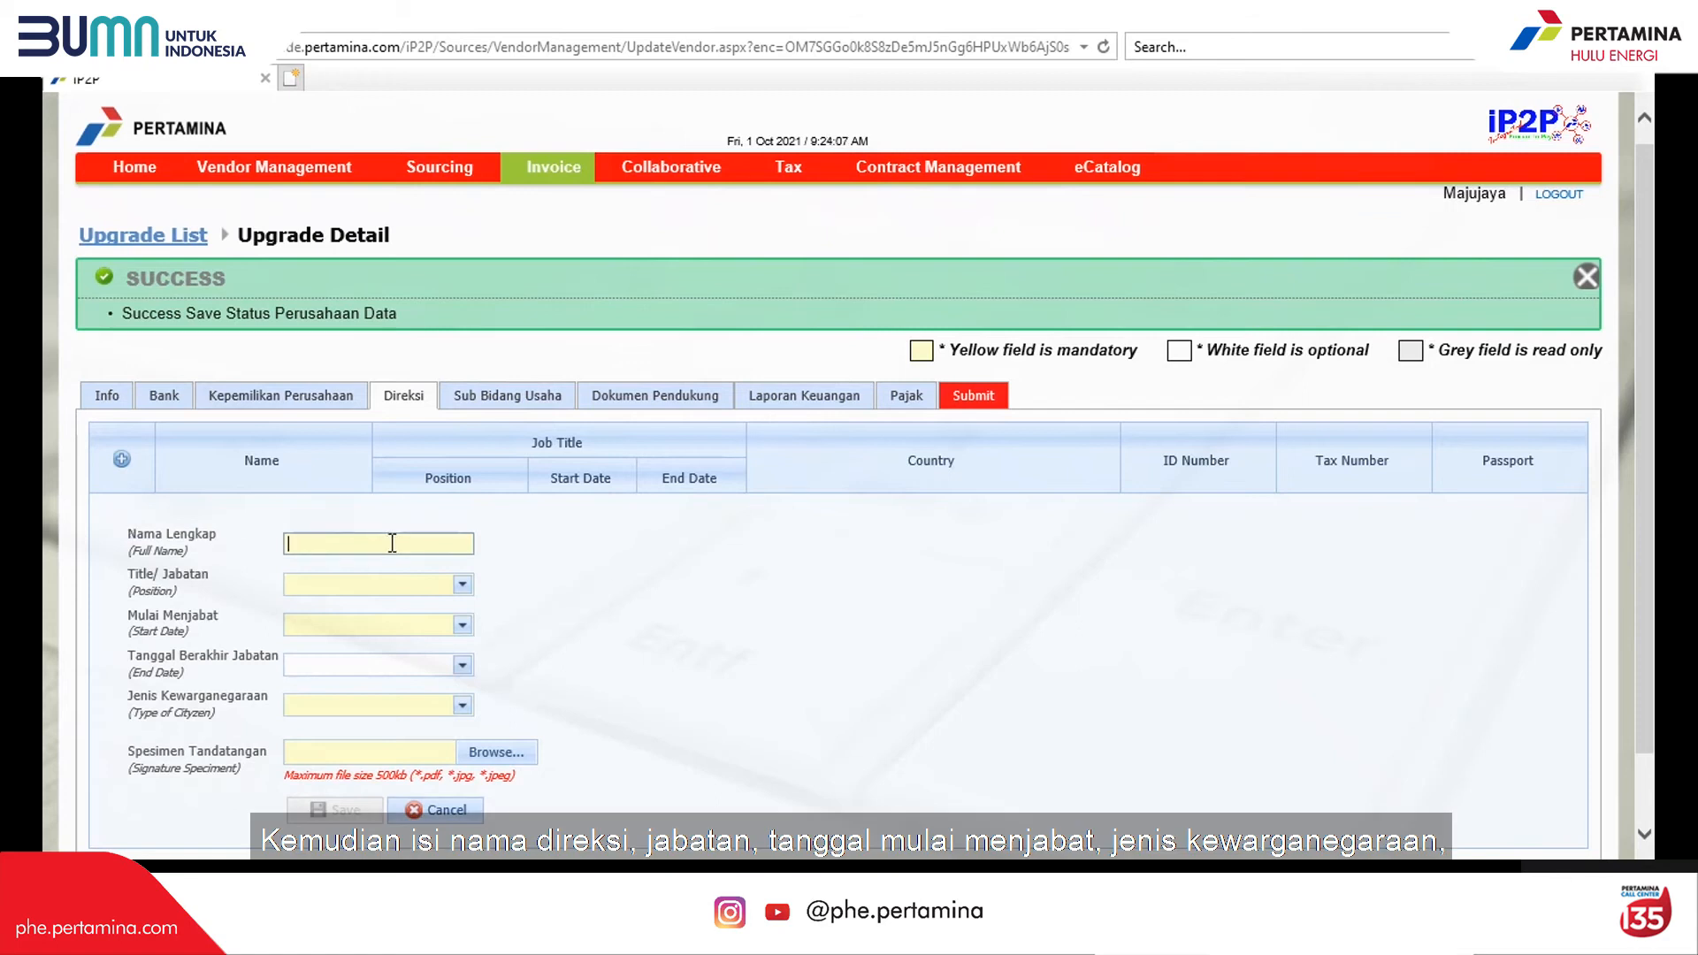
{"action": "type", "text": "Bayu"}
{"action": "left_click", "coordinate": [463, 585]}
{"action": "left_click", "coordinate": [314, 615]}
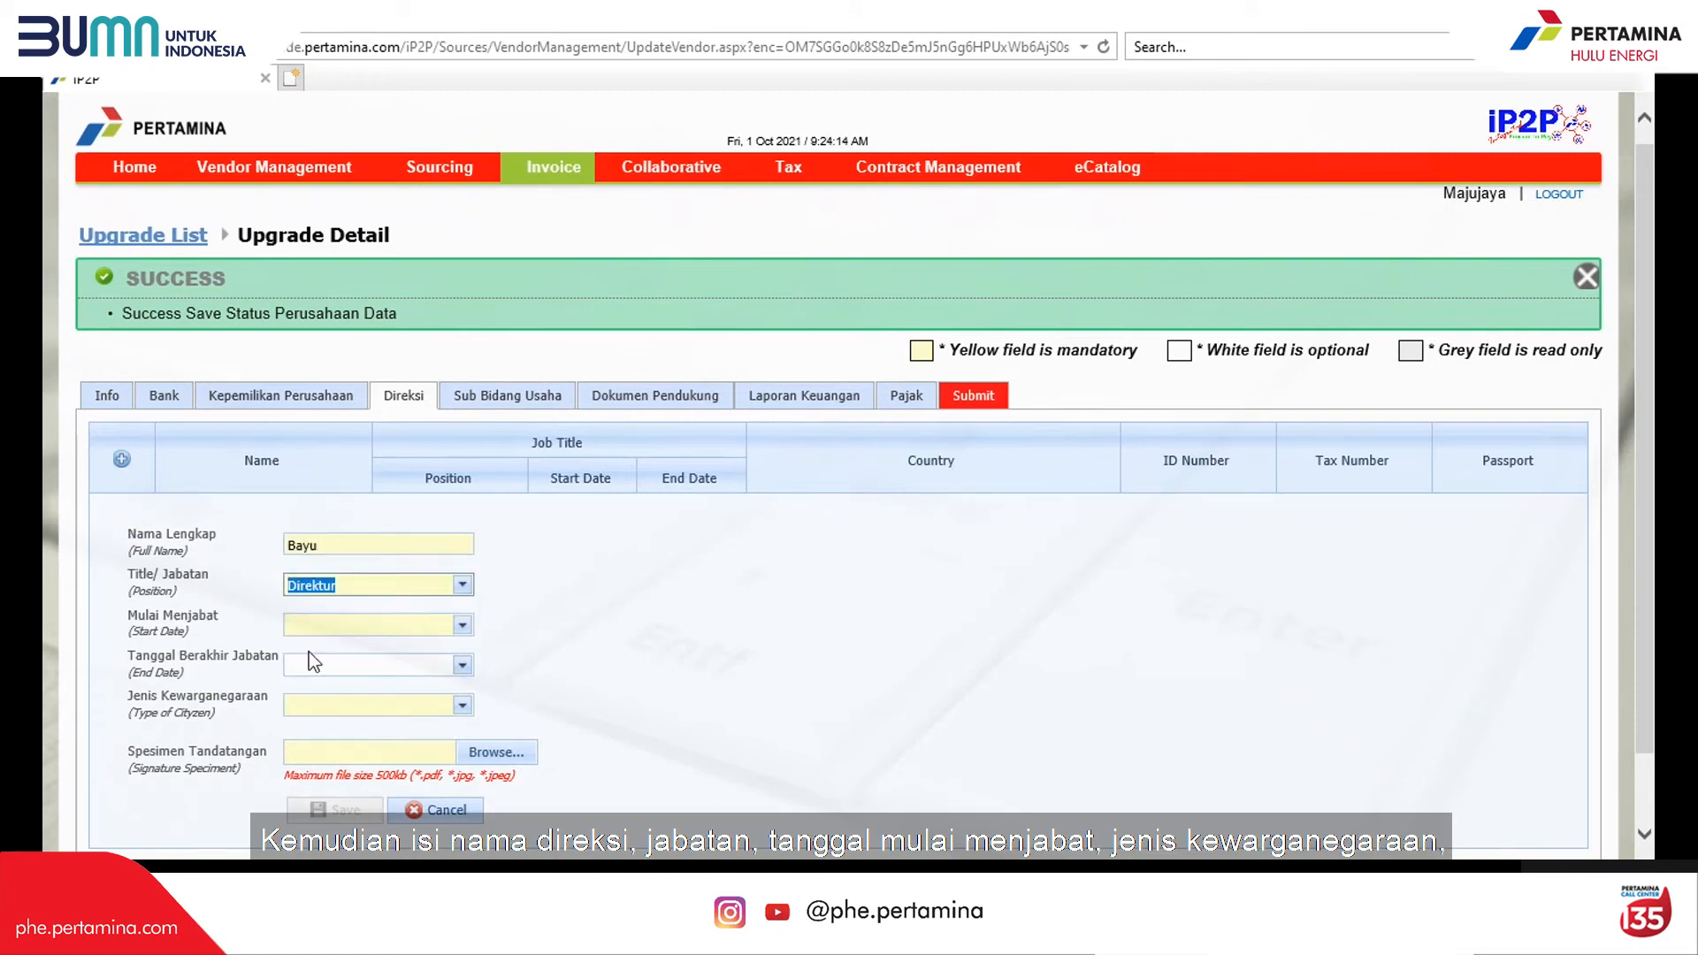
{"action": "left_click", "coordinate": [310, 625]}
{"action": "left_click", "coordinate": [326, 353]}
{"action": "left_click", "coordinate": [326, 353]}
{"action": "left_click", "coordinate": [326, 353]}
{"action": "left_click", "coordinate": [326, 353]}
{"action": "left_click", "coordinate": [325, 353]}
{"action": "left_click", "coordinate": [326, 353]}
{"action": "left_click", "coordinate": [325, 353]}
{"action": "left_click", "coordinate": [326, 353]}
{"action": "left_click", "coordinate": [325, 353]}
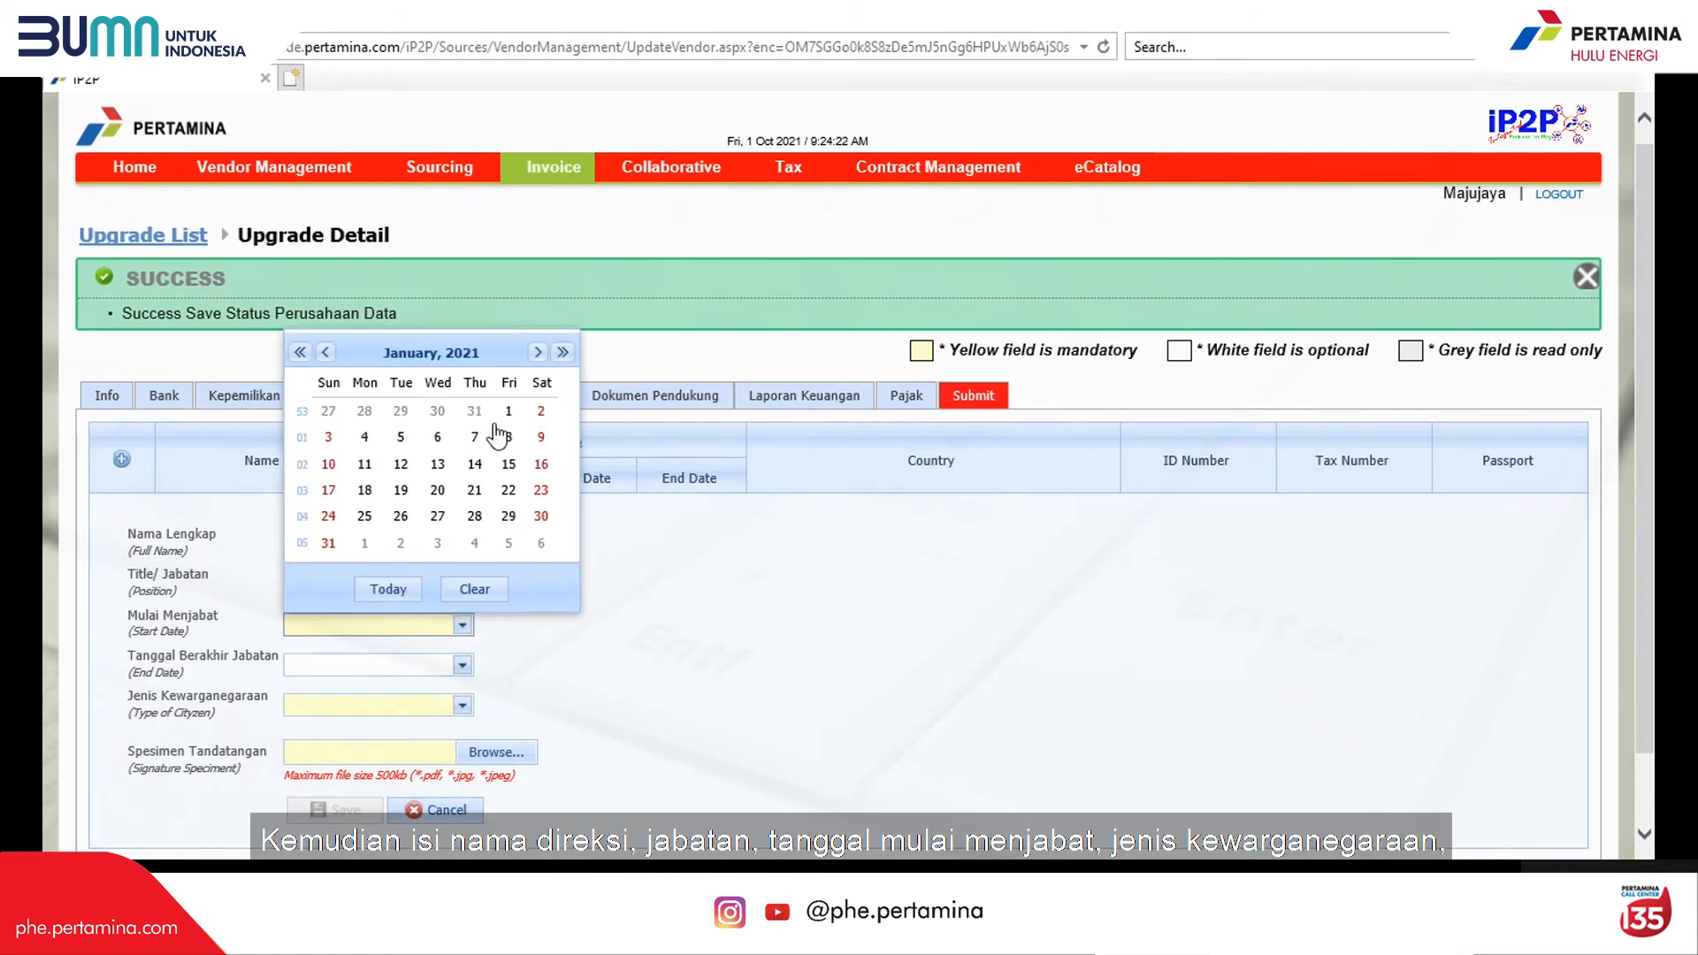
{"action": "left_click", "coordinate": [509, 410]}
{"action": "left_click", "coordinate": [462, 705]}
{"action": "left_click", "coordinate": [319, 731]}
Step: Enter the director's ID number, mark it valid for life, and attach the ID card
{"action": "scroll", "coordinate": [544, 724], "scroll_direction": "down", "scroll_amount": 2}
{"action": "left_click", "coordinate": [549, 637]}
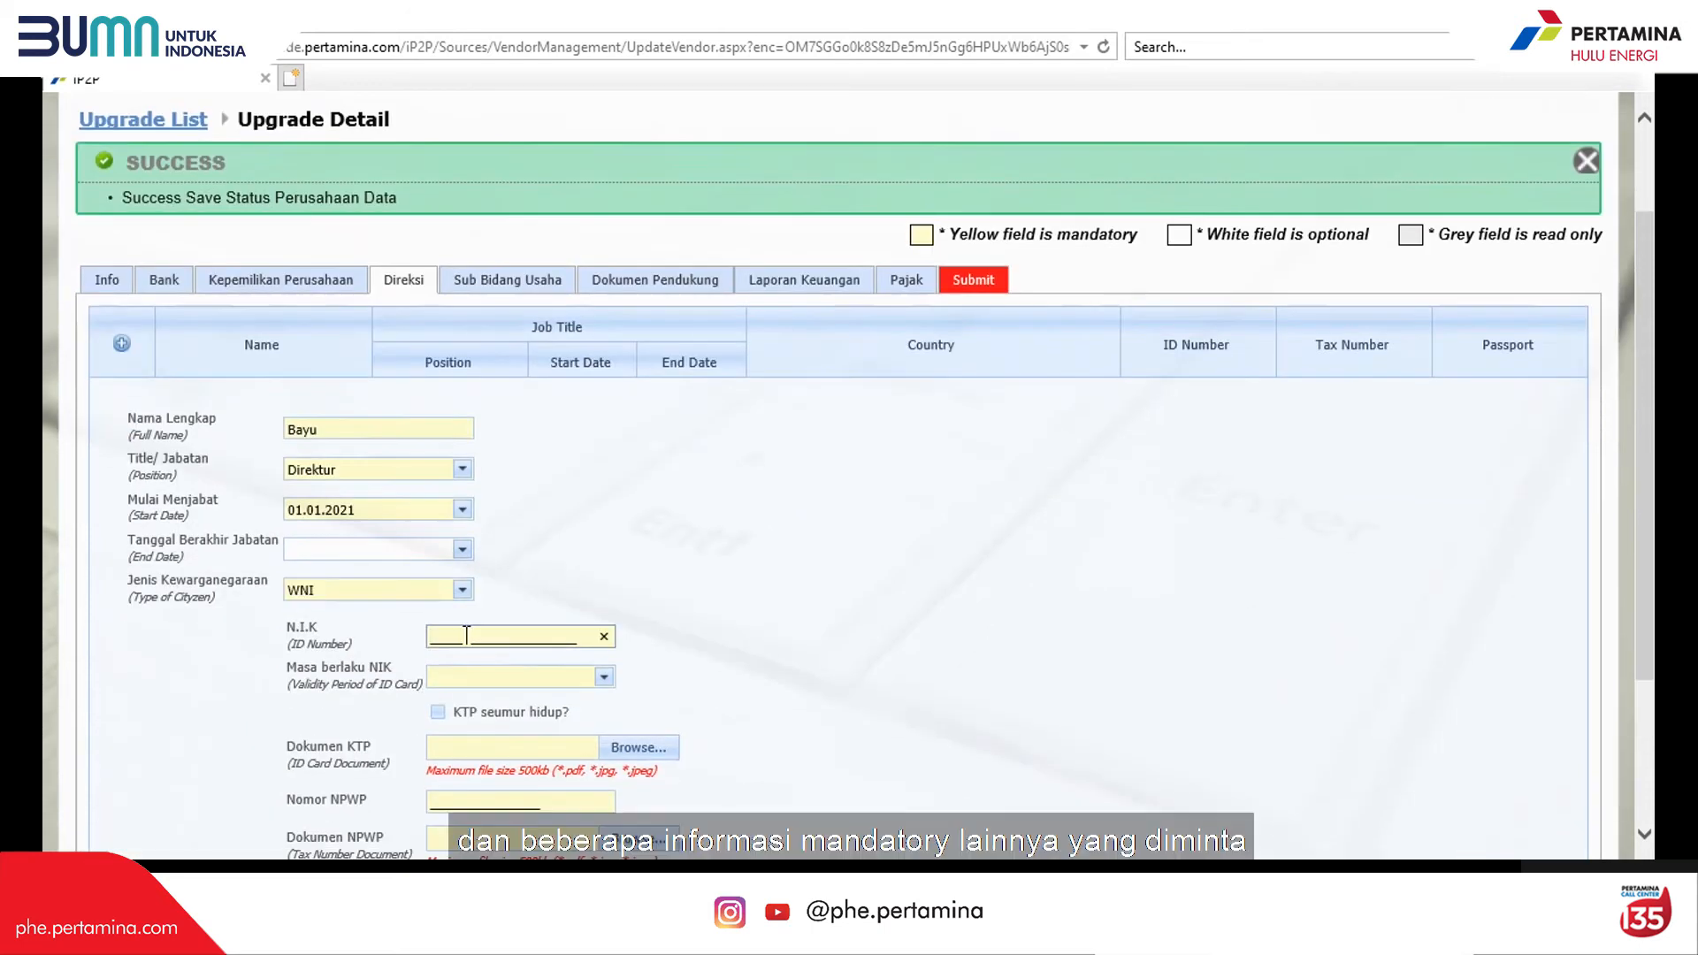
{"action": "left_click", "coordinate": [437, 712]}
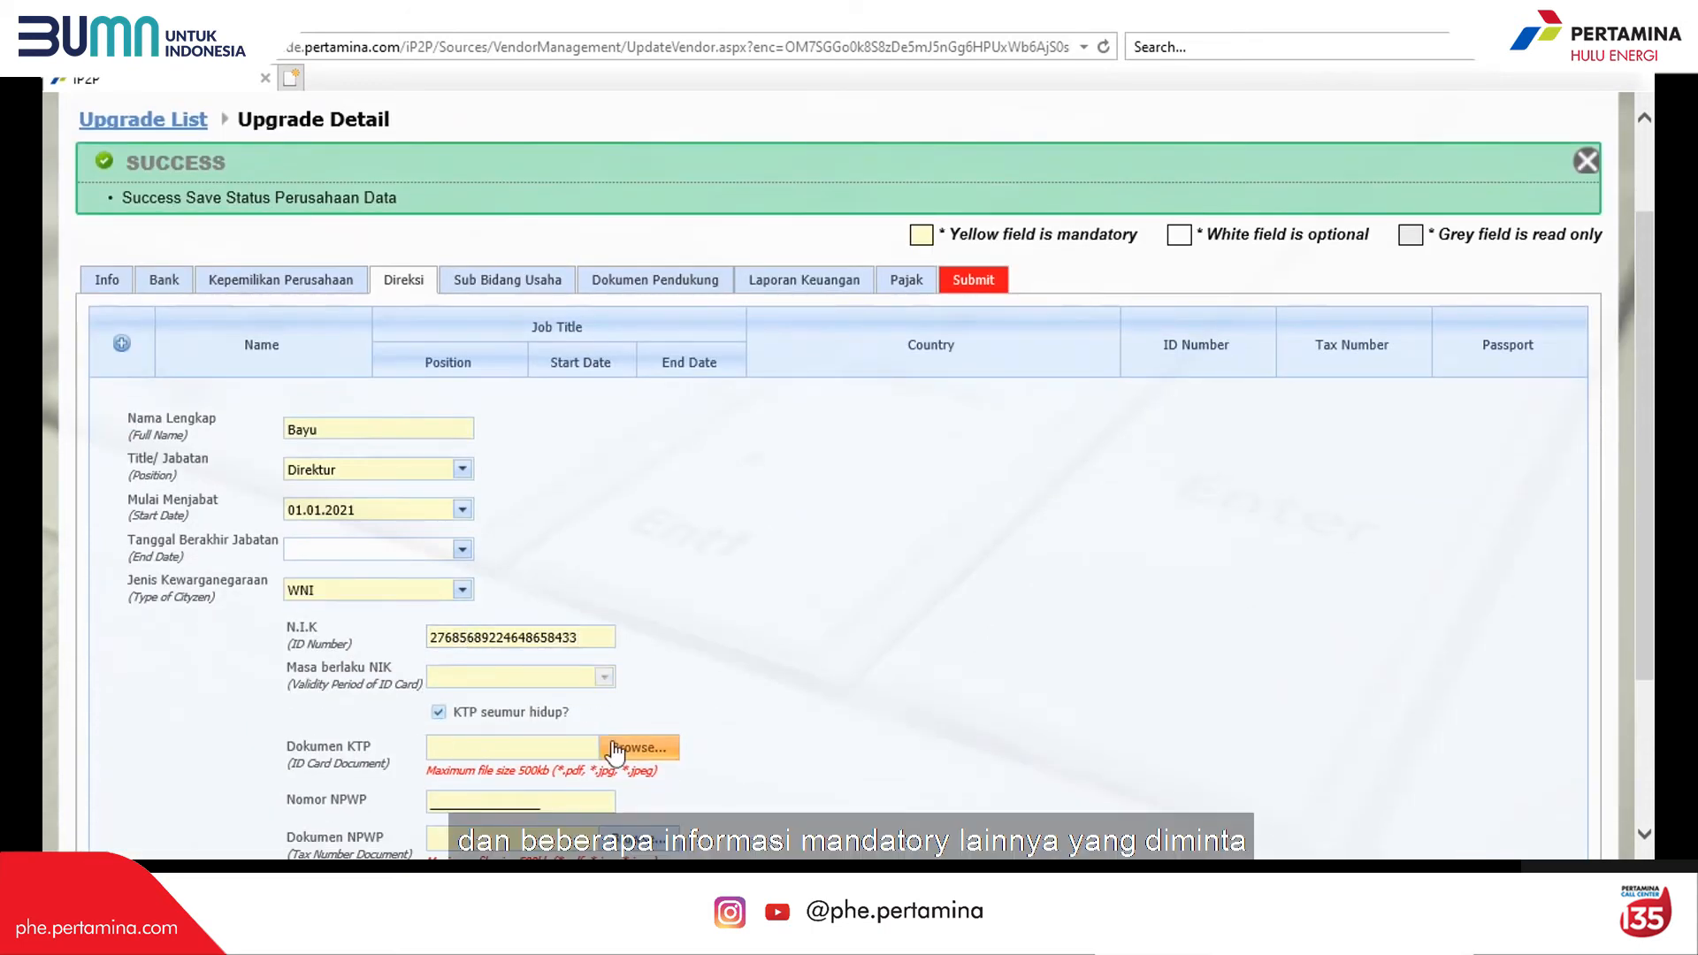
{"action": "left_click", "coordinate": [639, 747]}
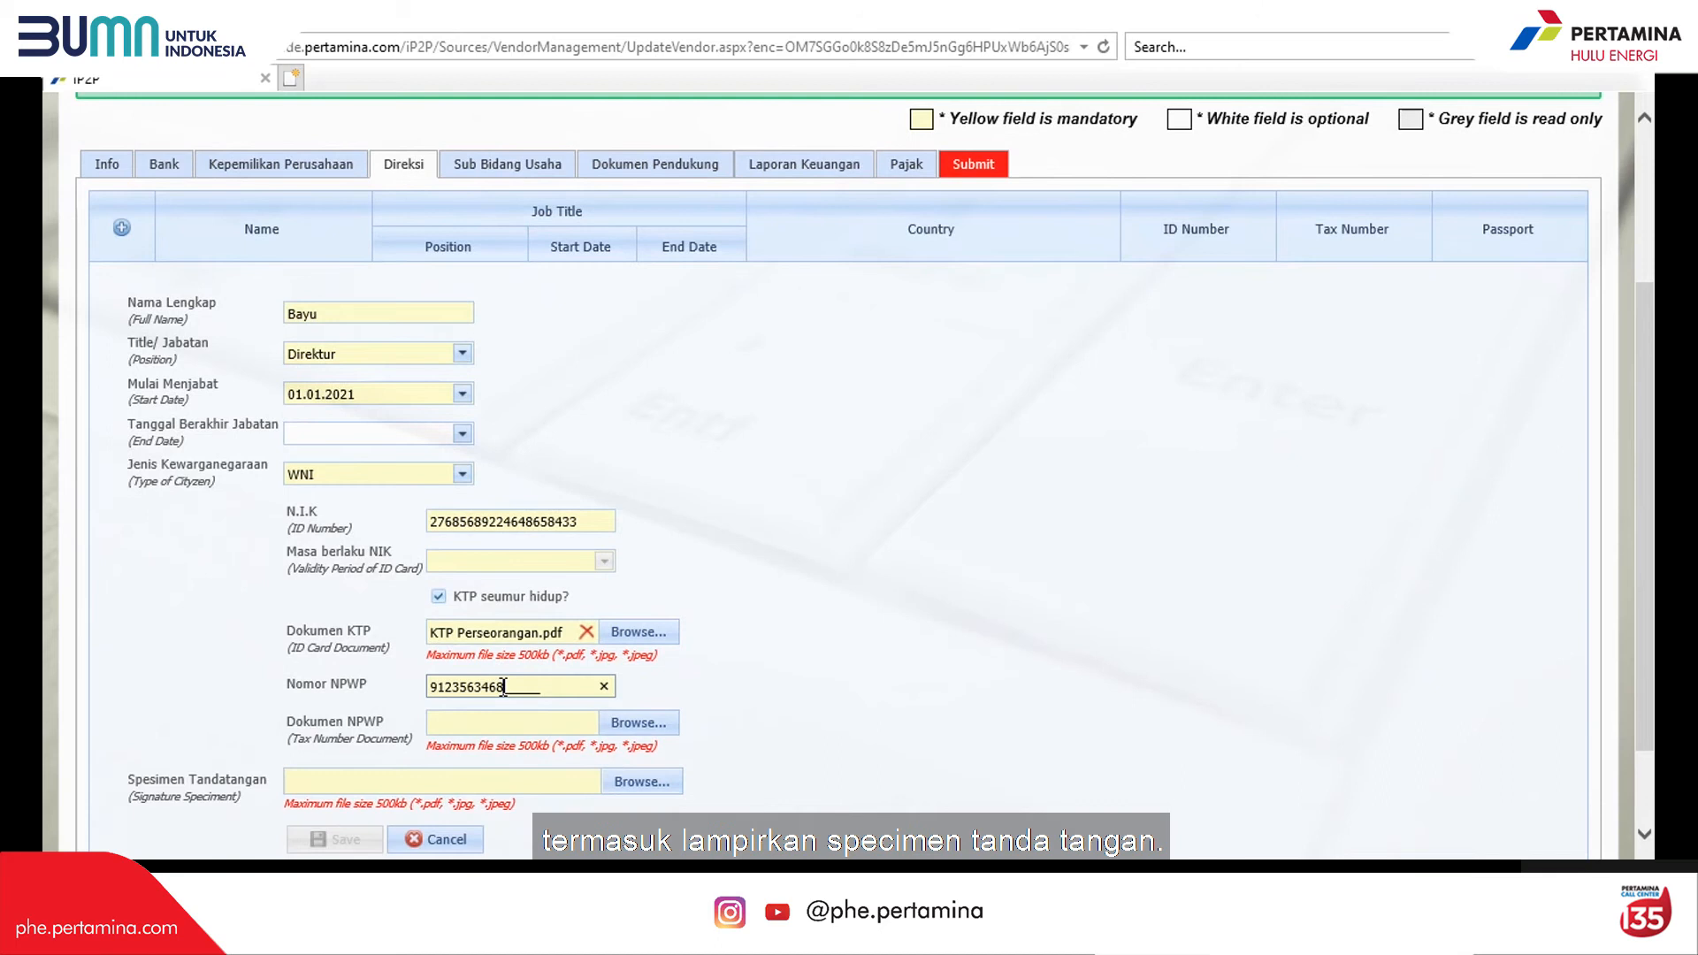
Step: Attach the tax number document and signature specimen, save the director, then open Sub Bidang Usaha
{"action": "type", "text": "48484"}
{"action": "left_click", "coordinate": [640, 650]}
{"action": "scroll", "coordinate": [643, 727], "scroll_direction": "down", "scroll_amount": 2}
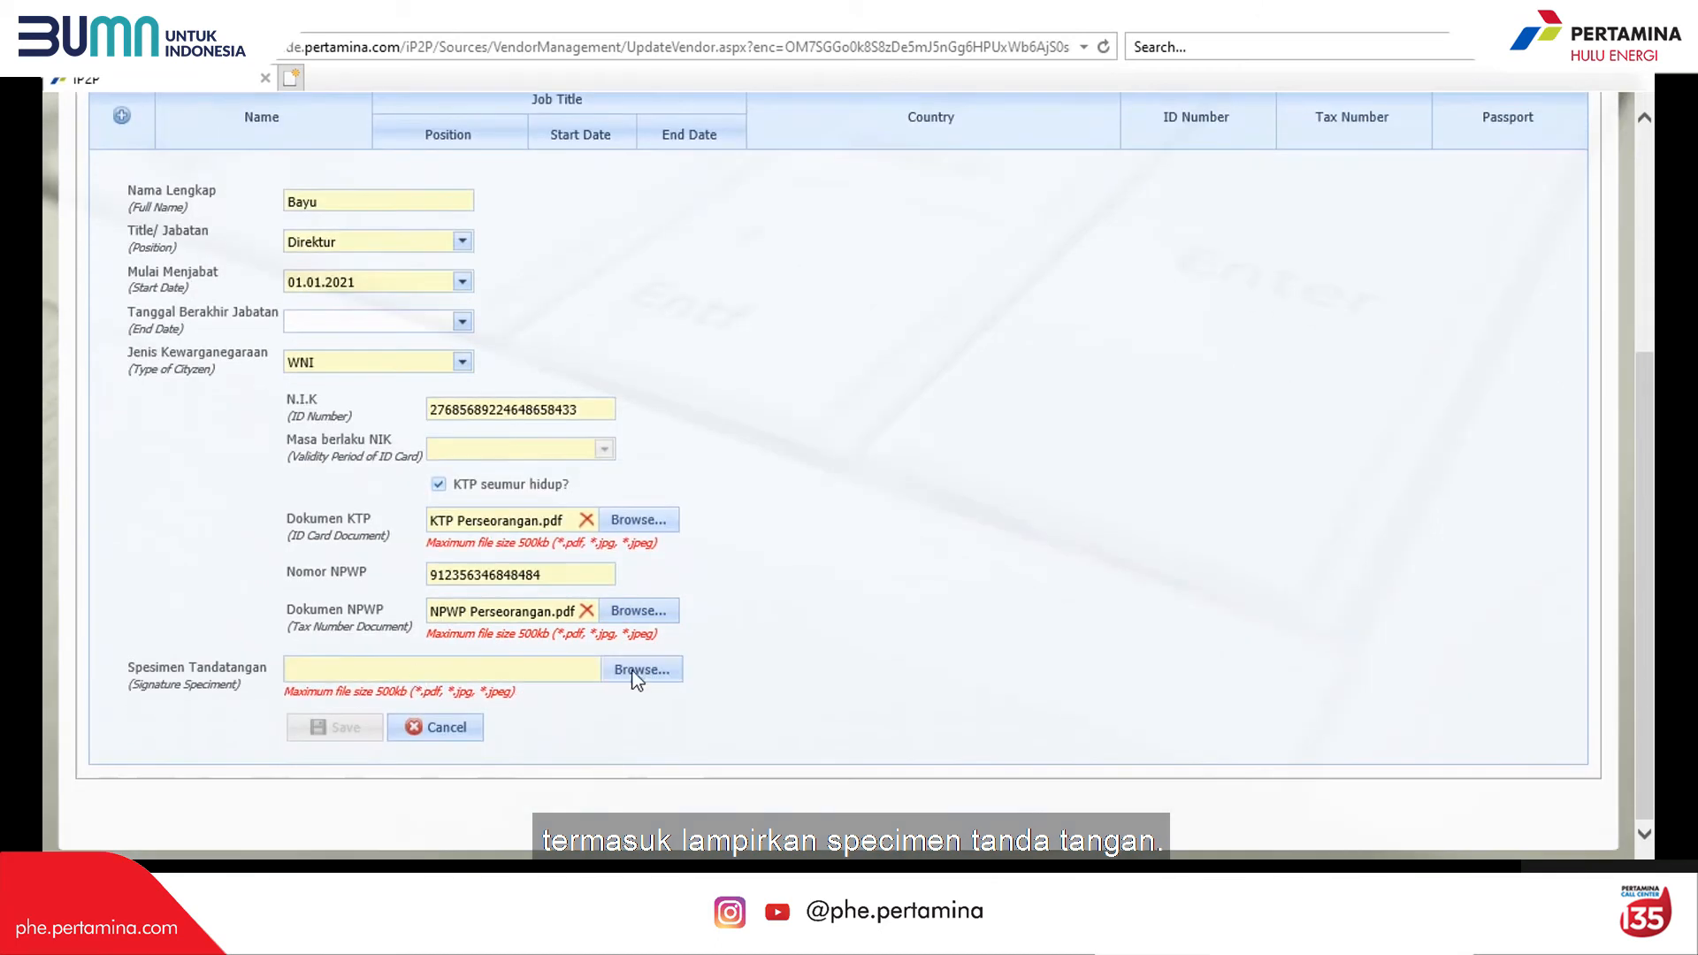
{"action": "left_click", "coordinate": [636, 670]}
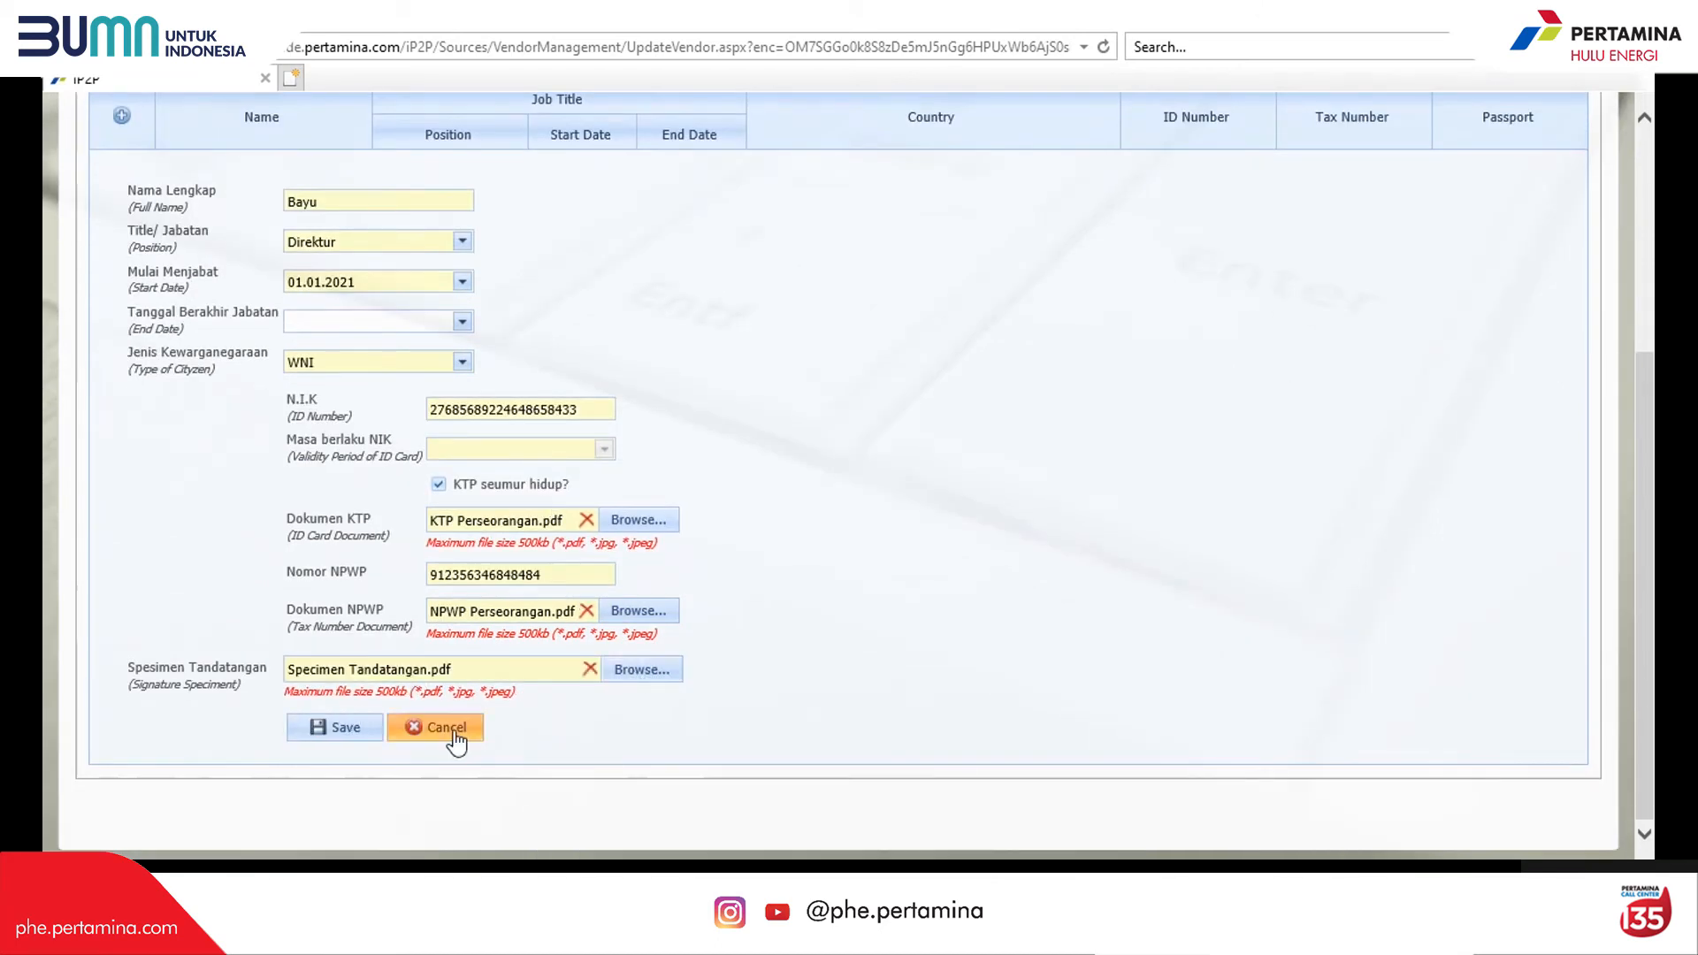
{"action": "scroll", "coordinate": [451, 740], "scroll_direction": "up", "scroll_amount": 2}
{"action": "left_click", "coordinate": [345, 840]}
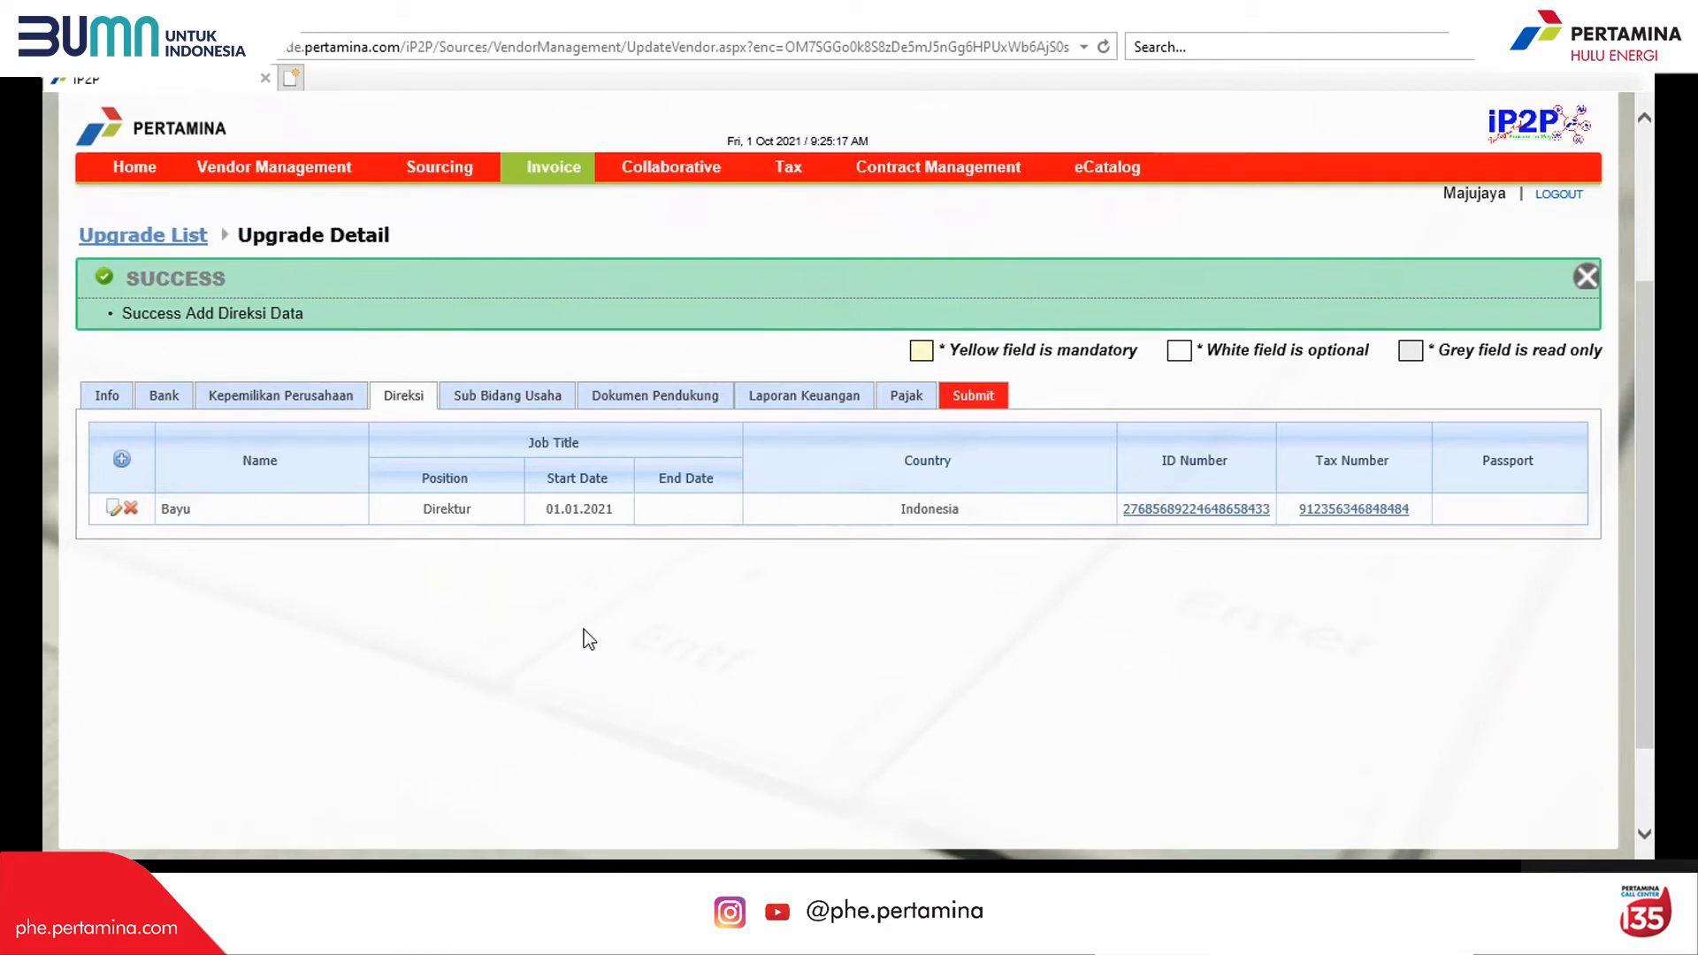
{"action": "left_click", "coordinate": [500, 397]}
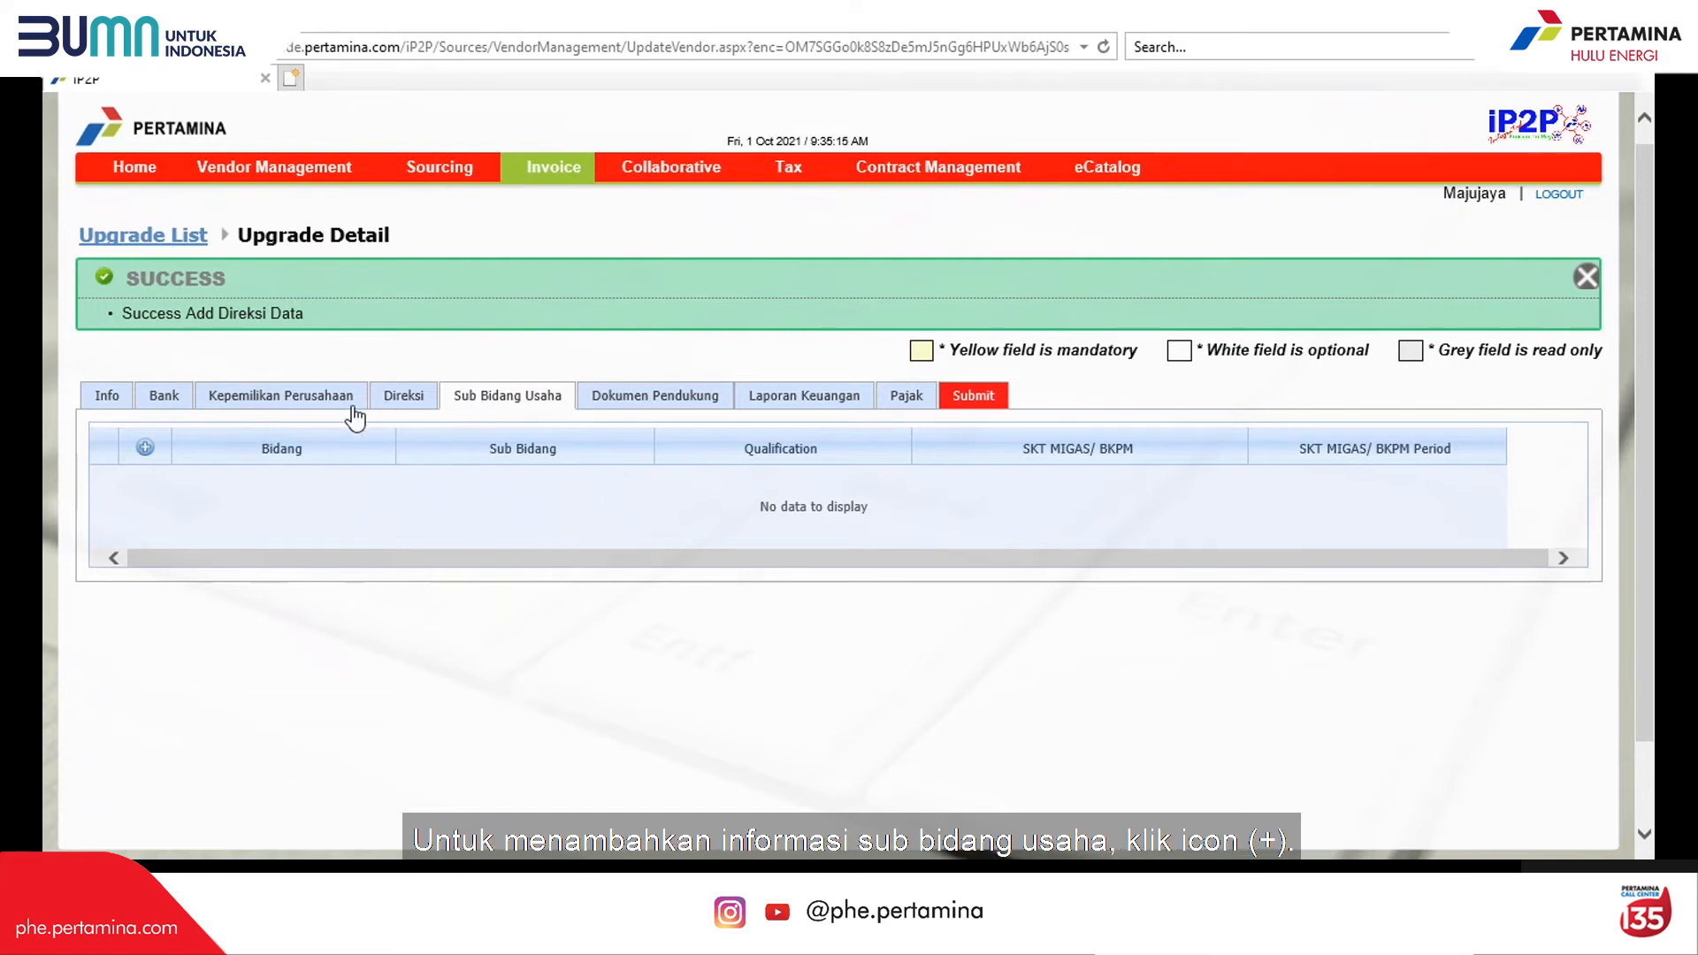
Step: Add a SIUP-IUT-IUI-PROP KBLI 2020 pump, compressor and valve sub-field qualified Menengah MM5
{"action": "left_click", "coordinate": [145, 449]}
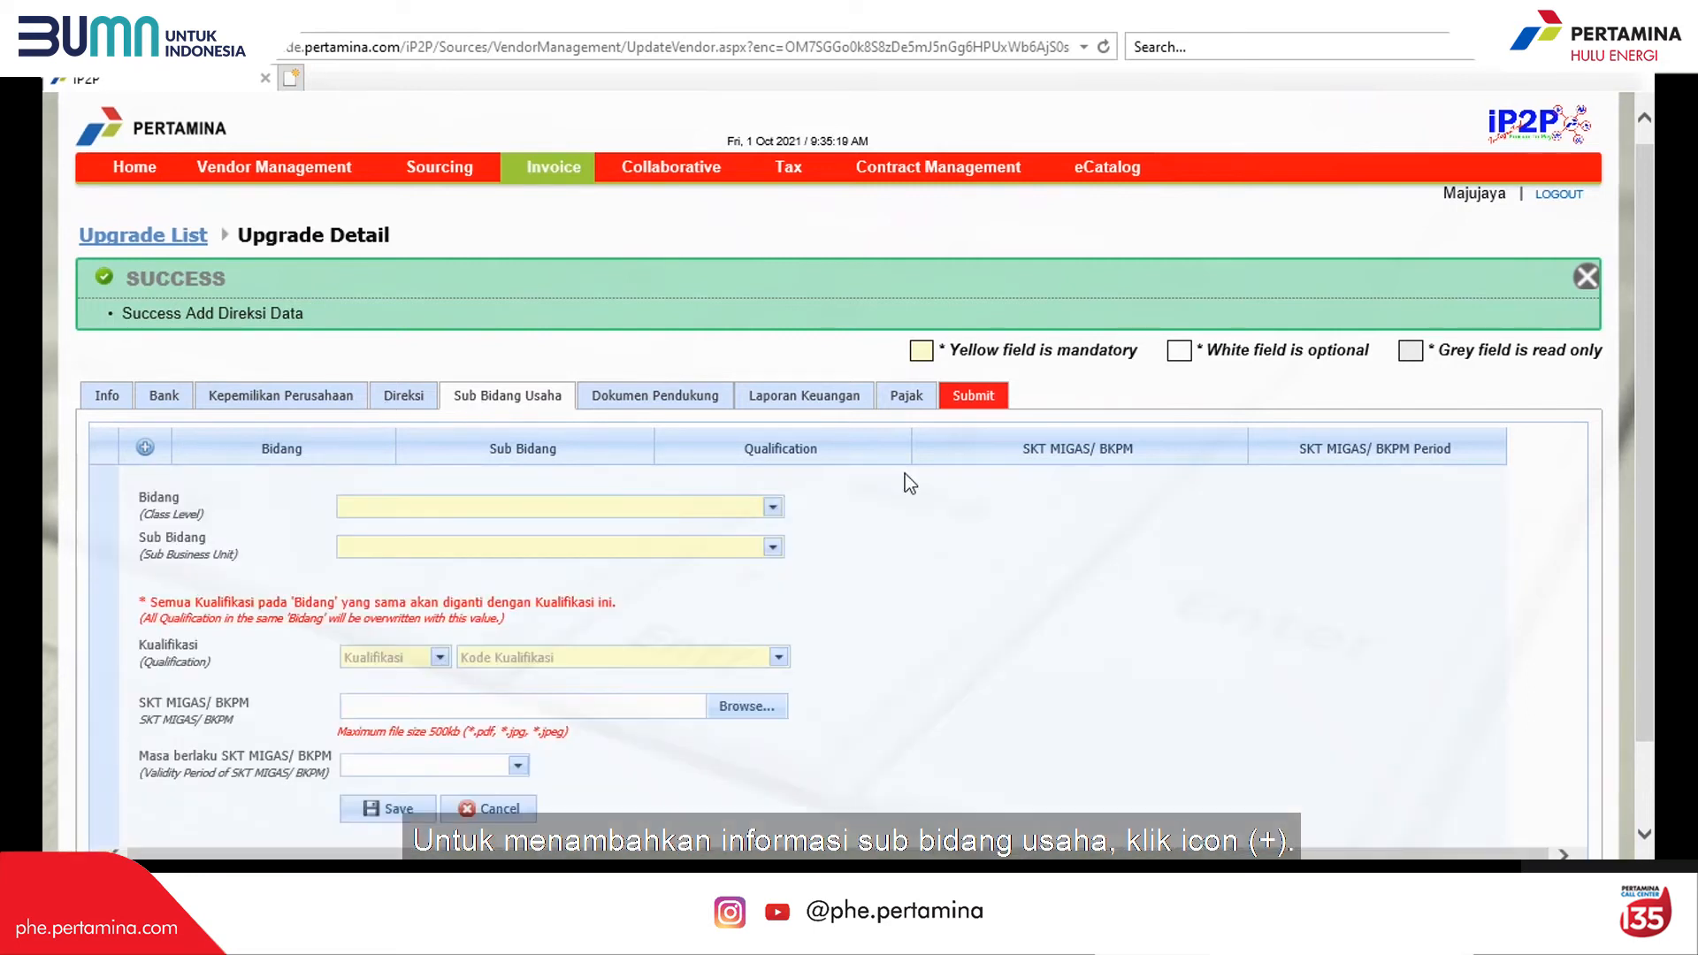
{"action": "left_click", "coordinate": [772, 507]}
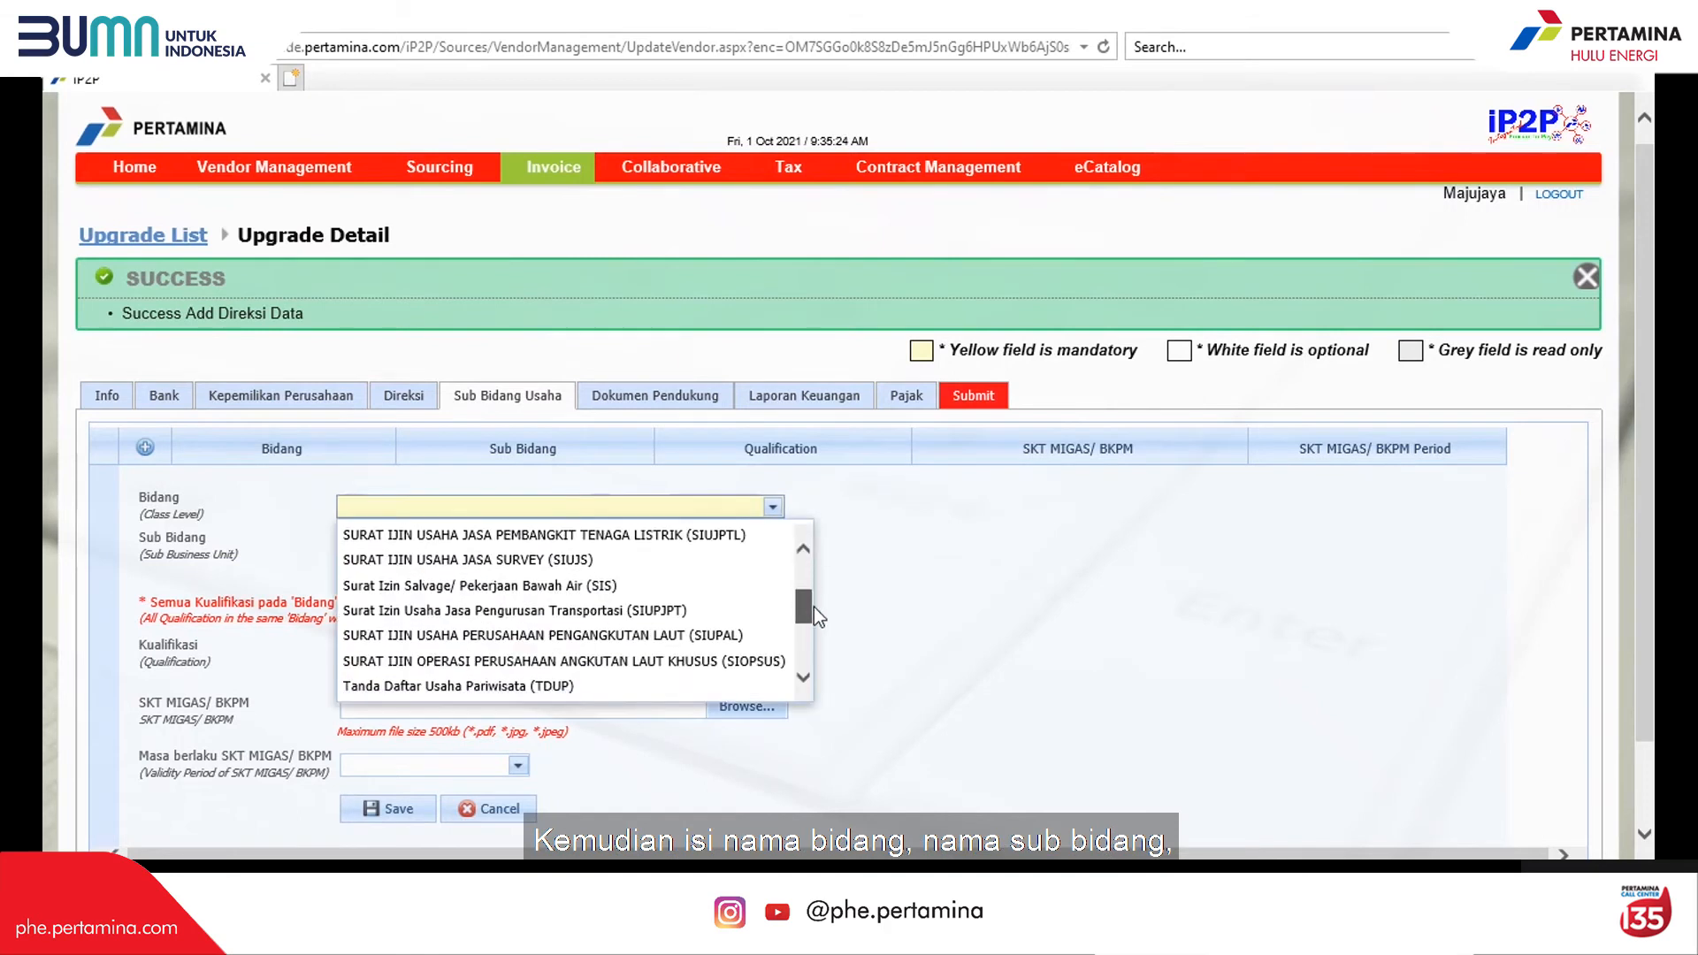
{"action": "left_click", "coordinate": [717, 645]}
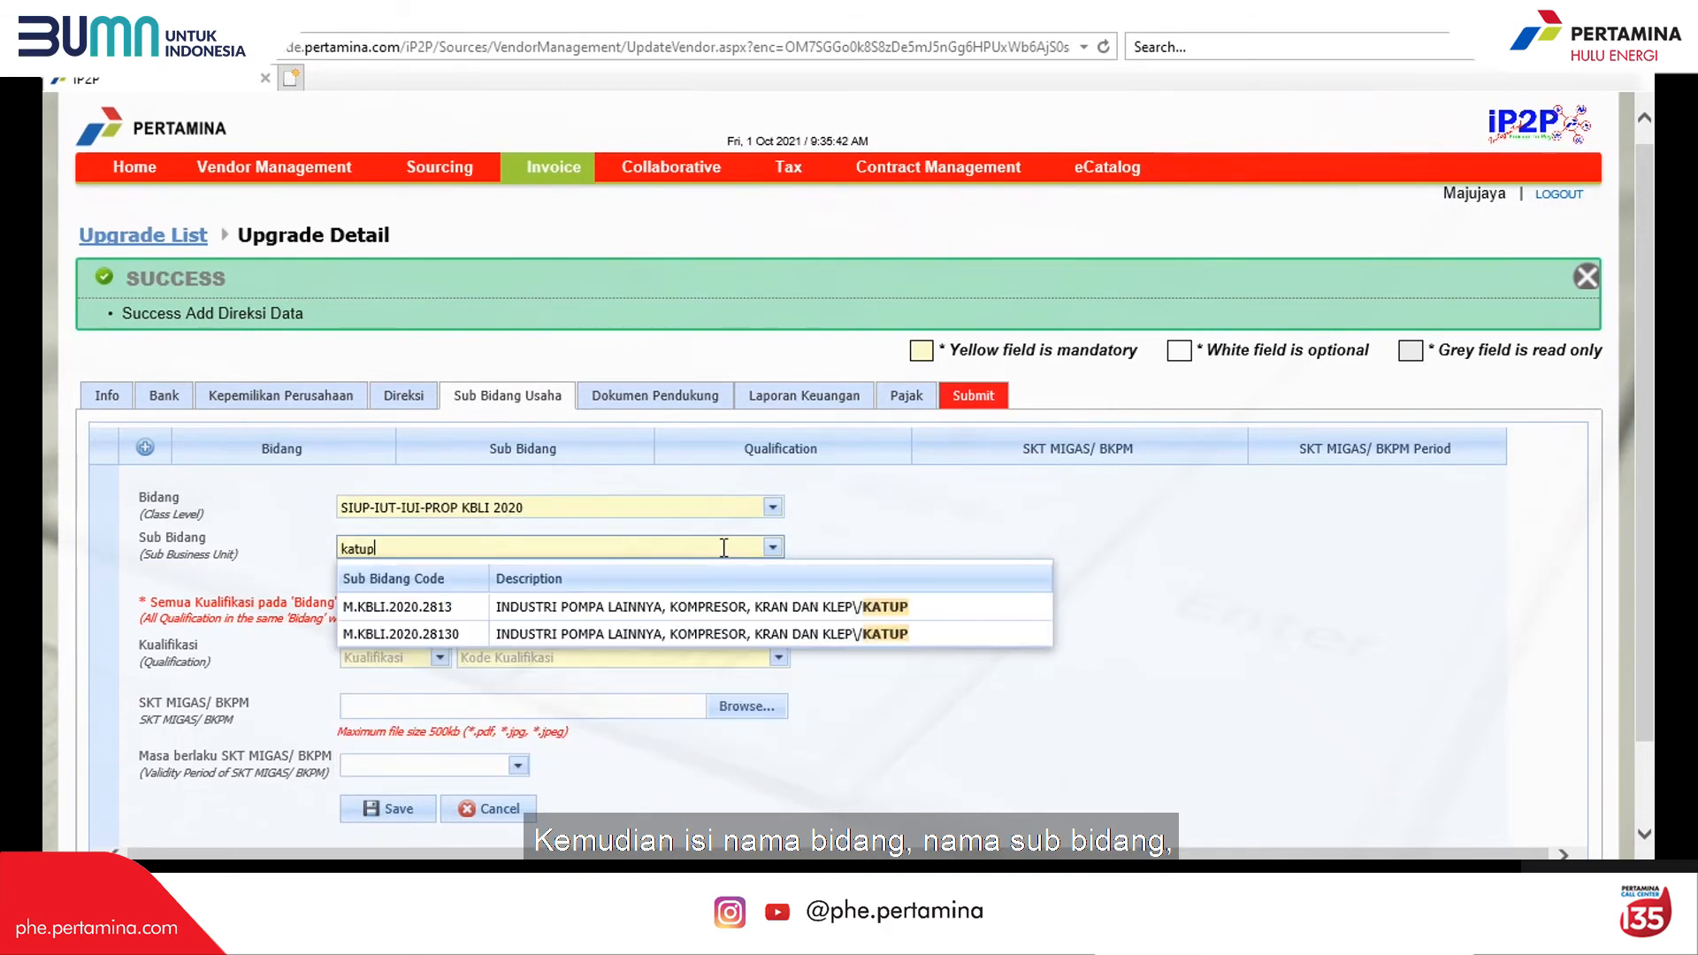
{"action": "left_click", "coordinate": [899, 581]}
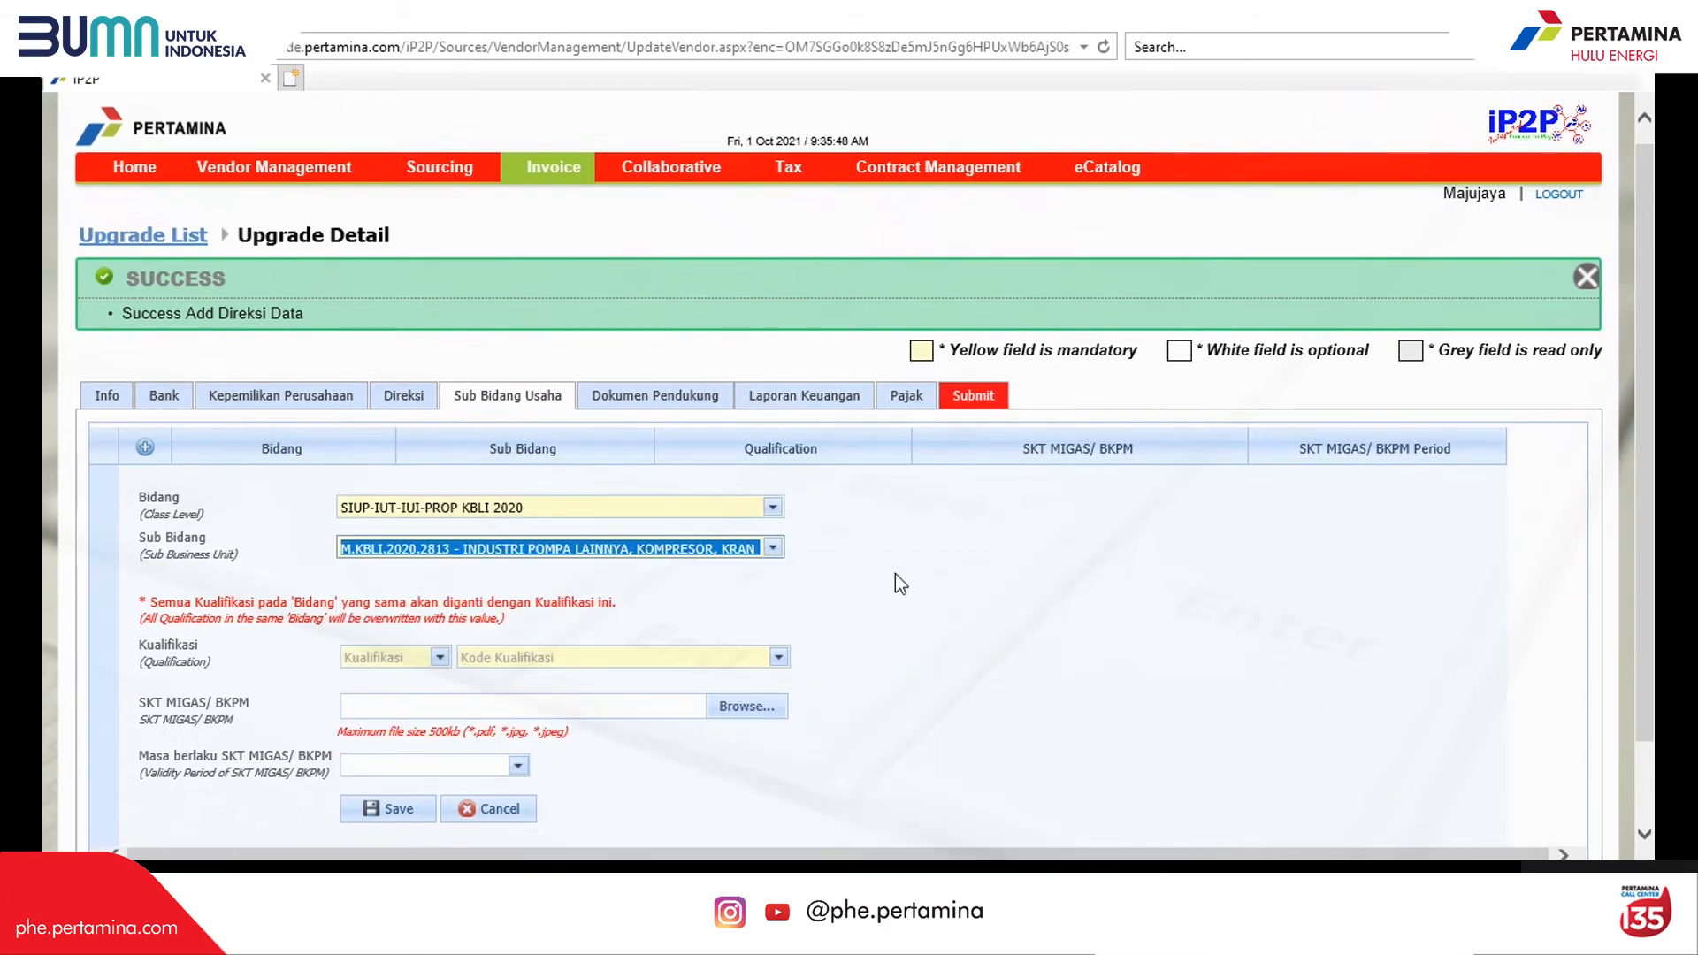
{"action": "left_click", "coordinate": [439, 657]}
{"action": "left_click", "coordinate": [389, 740]}
{"action": "left_click", "coordinate": [776, 659]}
{"action": "left_click", "coordinate": [702, 792]}
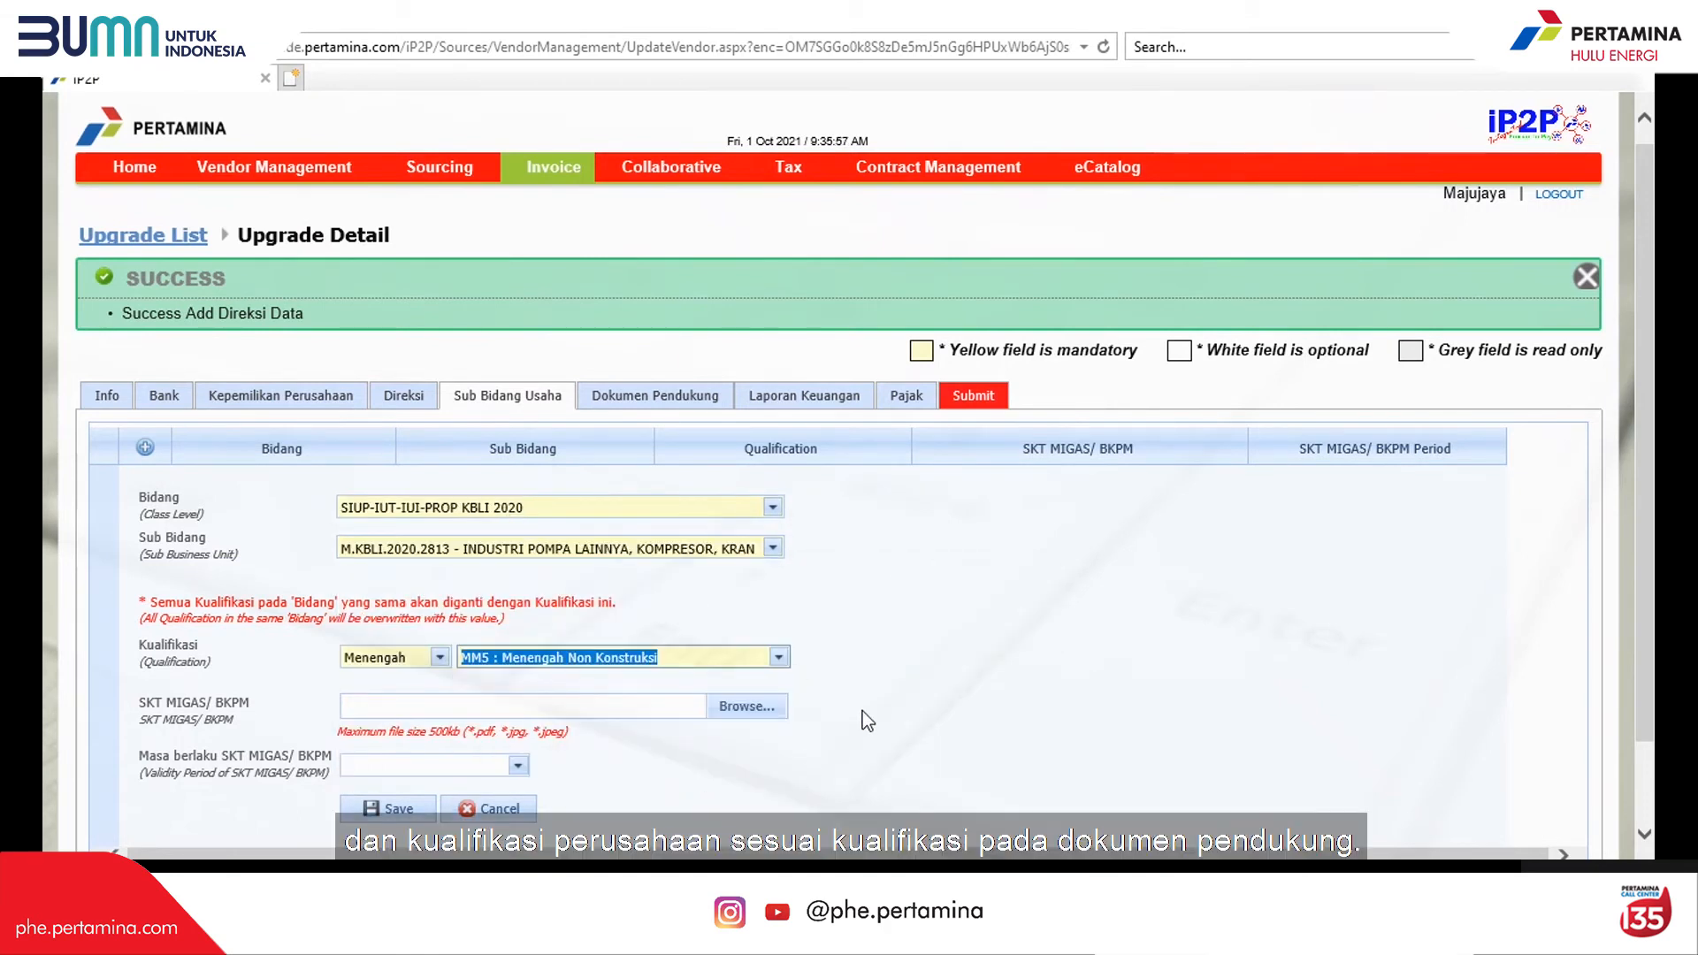
{"action": "left_click", "coordinate": [770, 707]}
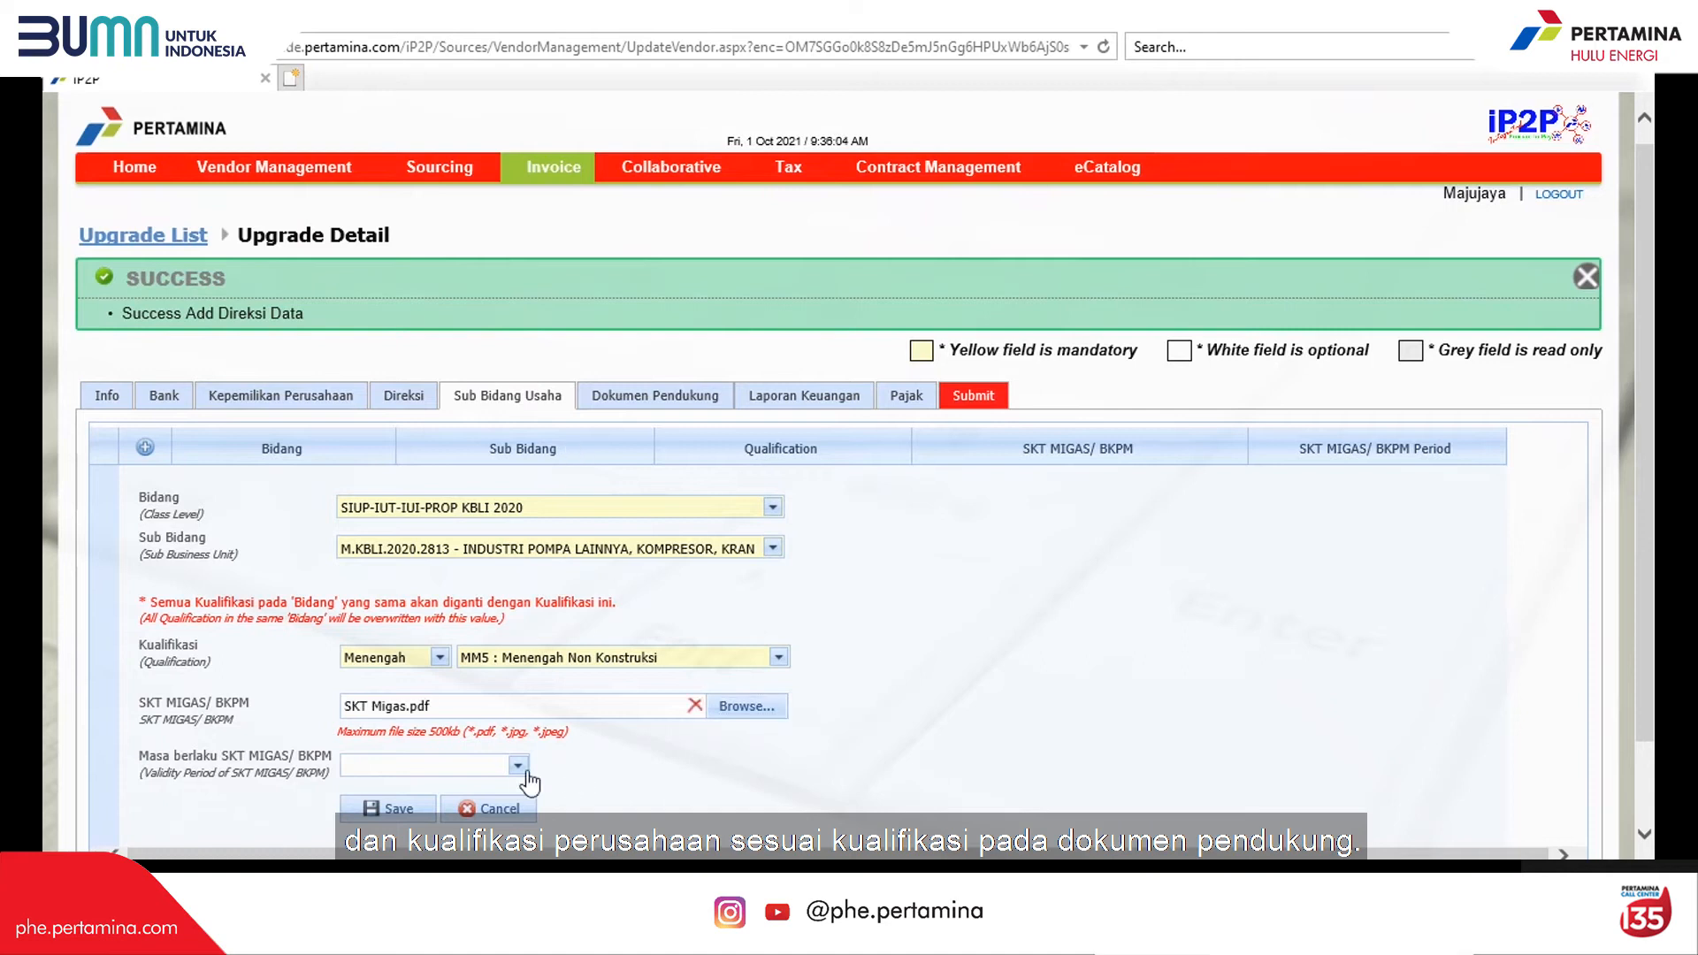
Step: Set the SKT validity to 03.03.2022 and save the sub-field entry
{"action": "left_click", "coordinate": [517, 765]}
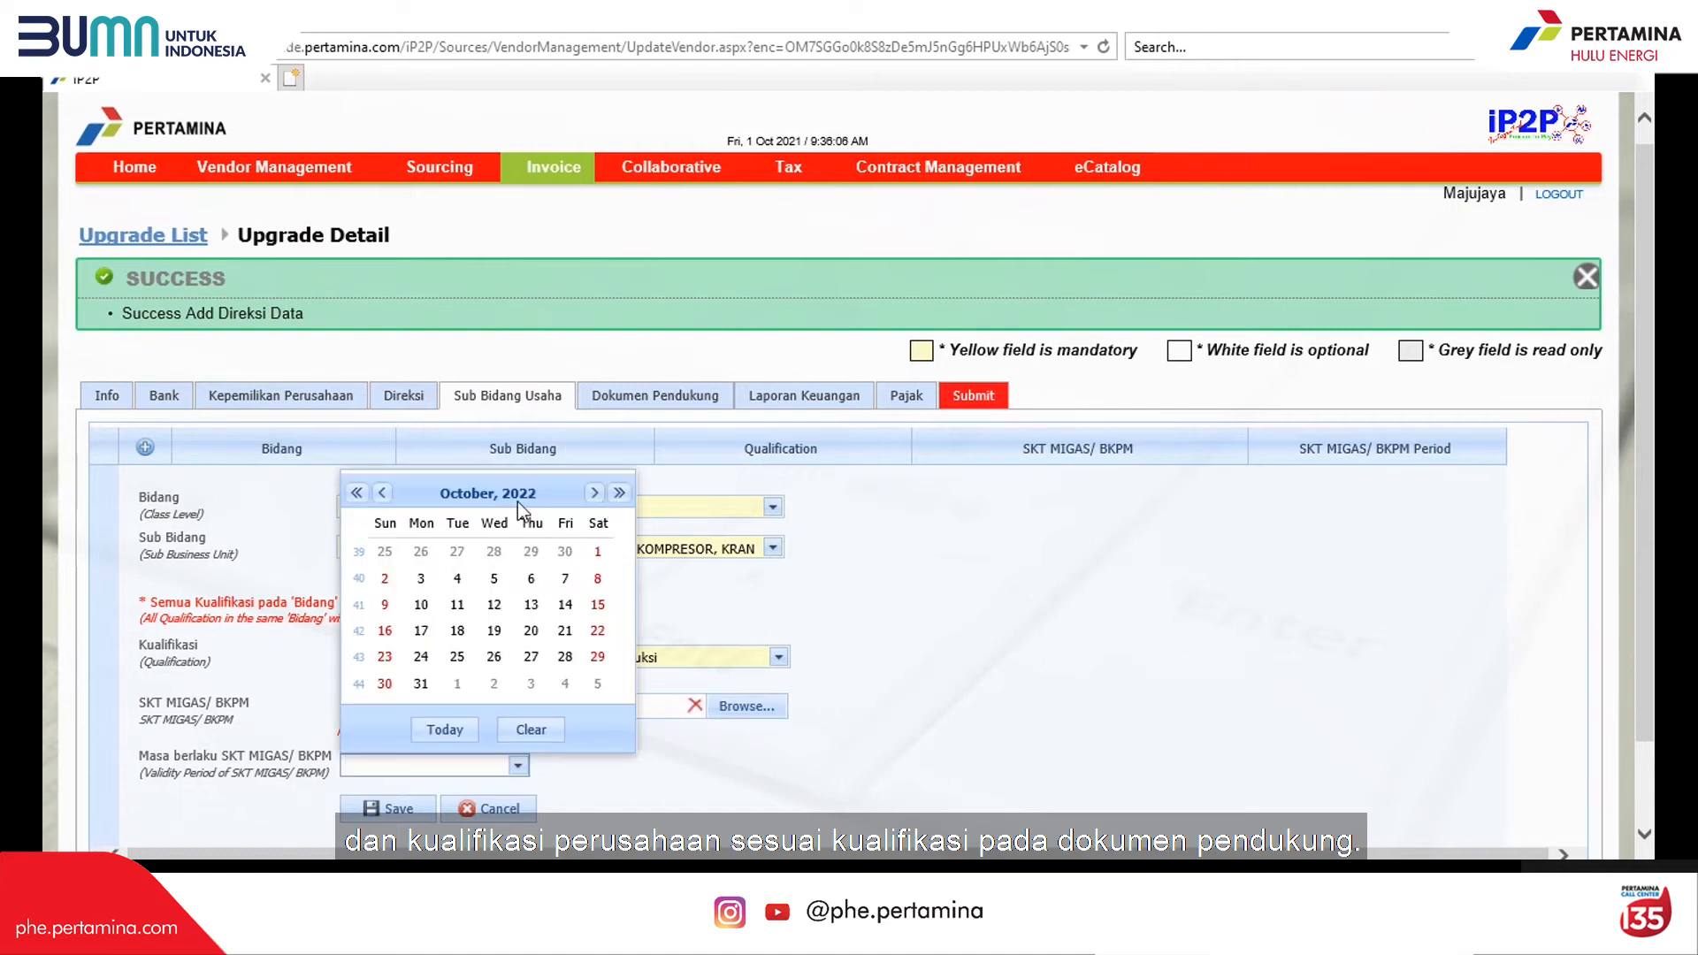
{"action": "left_click", "coordinate": [383, 493]}
{"action": "left_click", "coordinate": [383, 492]}
{"action": "left_click", "coordinate": [530, 552]}
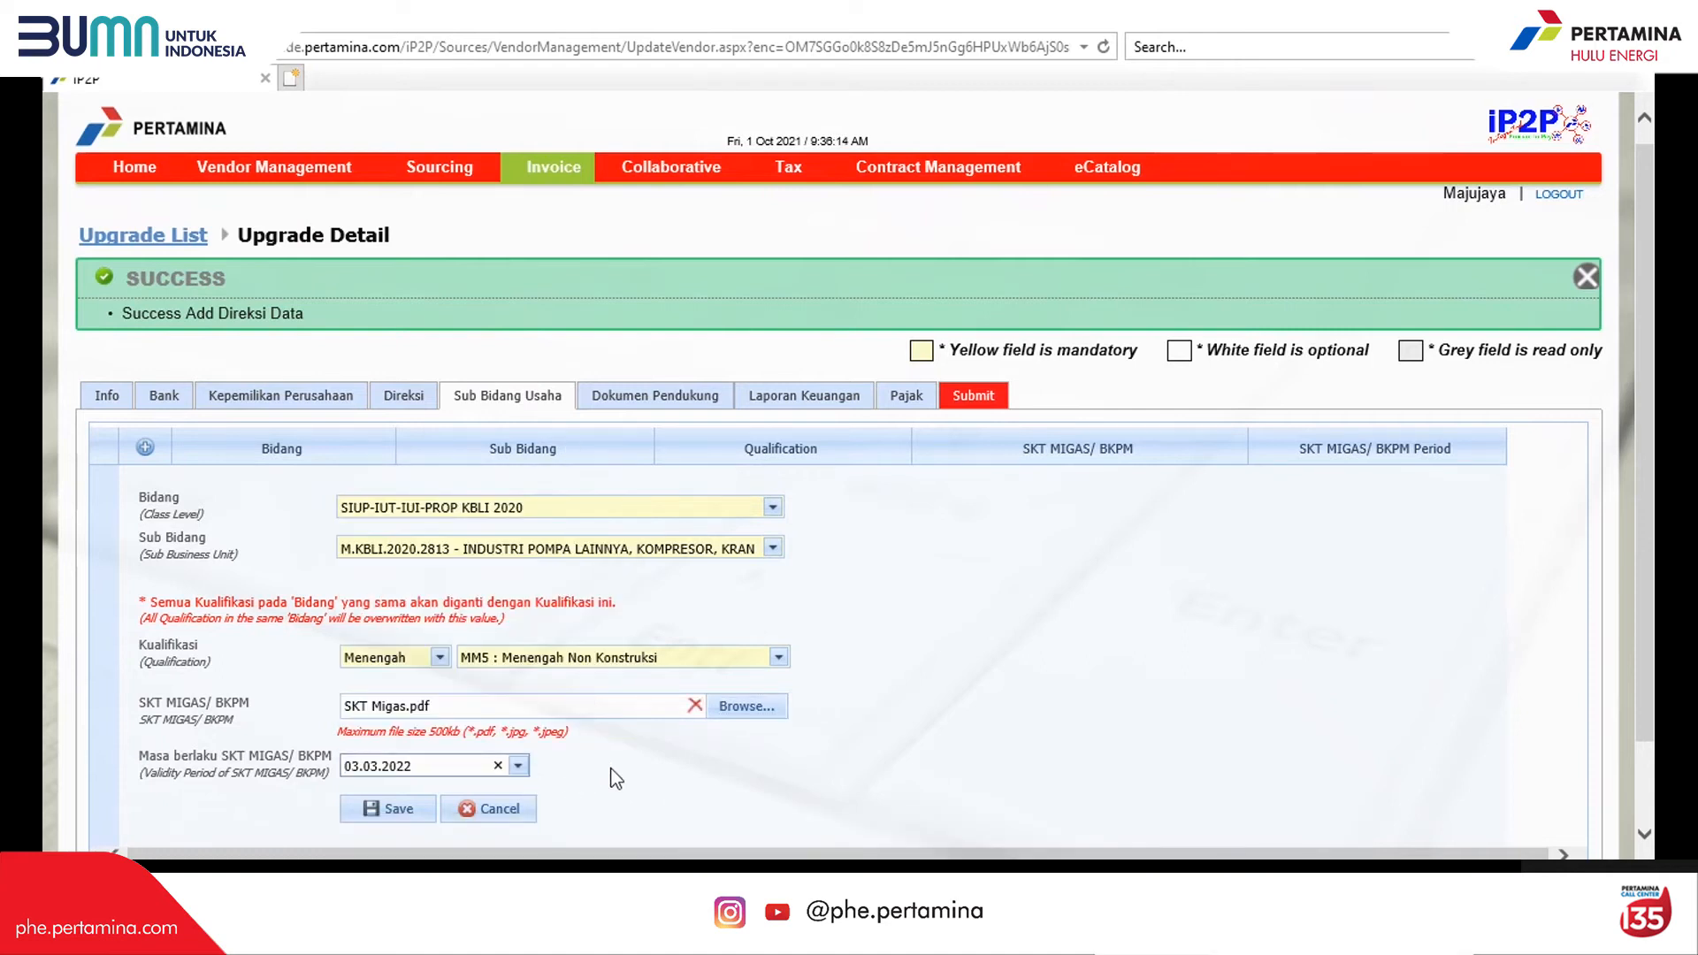
{"action": "scroll", "coordinate": [614, 778], "scroll_direction": "down", "scroll_amount": 1}
{"action": "left_click", "coordinate": [419, 713]}
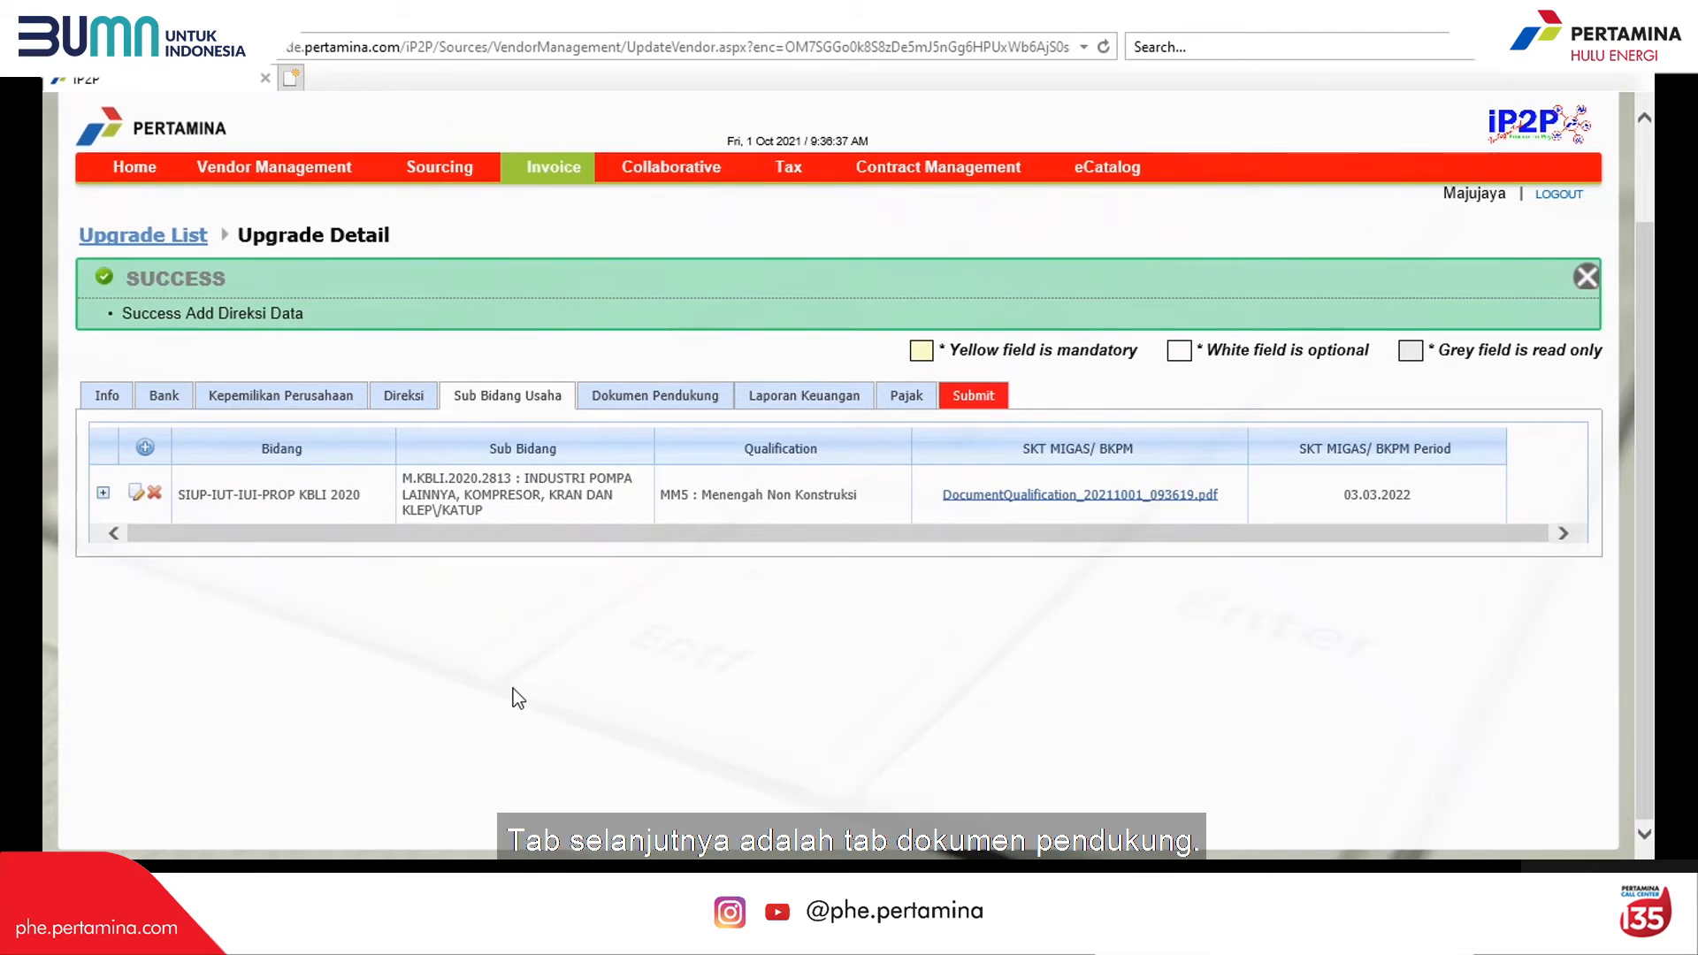
Step: Edit the STP supporting document with letter number 714, valid from 08.02.2021
{"action": "left_click", "coordinate": [638, 396]}
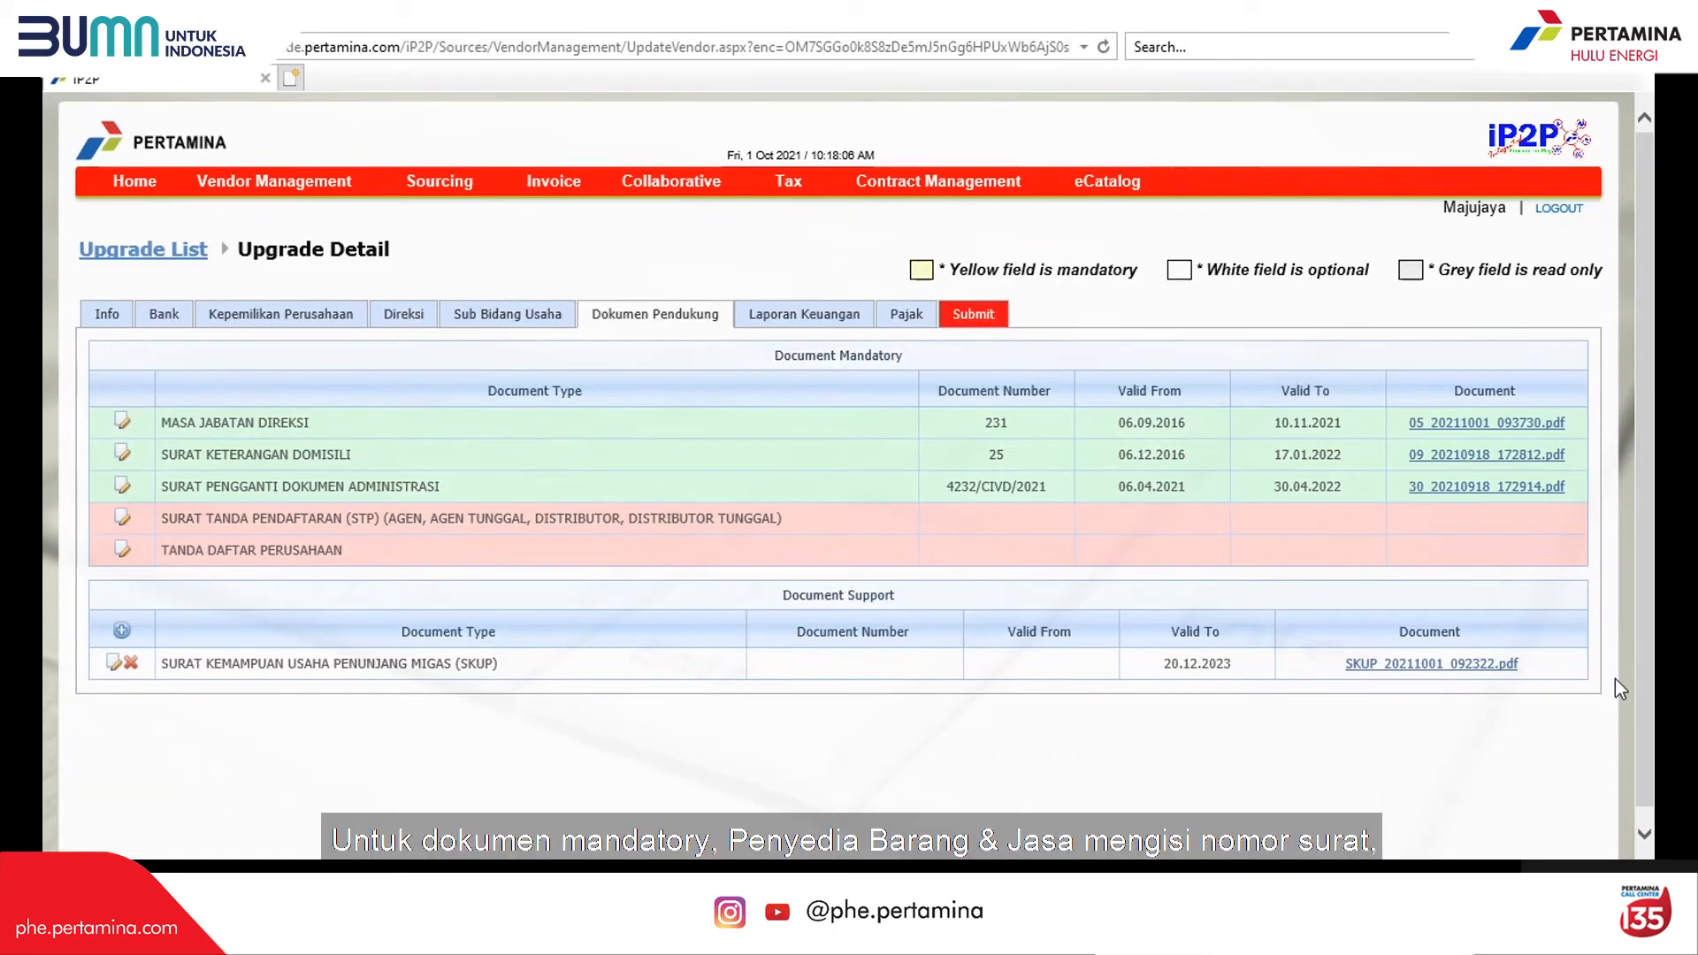
{"action": "left_click", "coordinate": [124, 522]}
{"action": "left_click", "coordinate": [234, 613]}
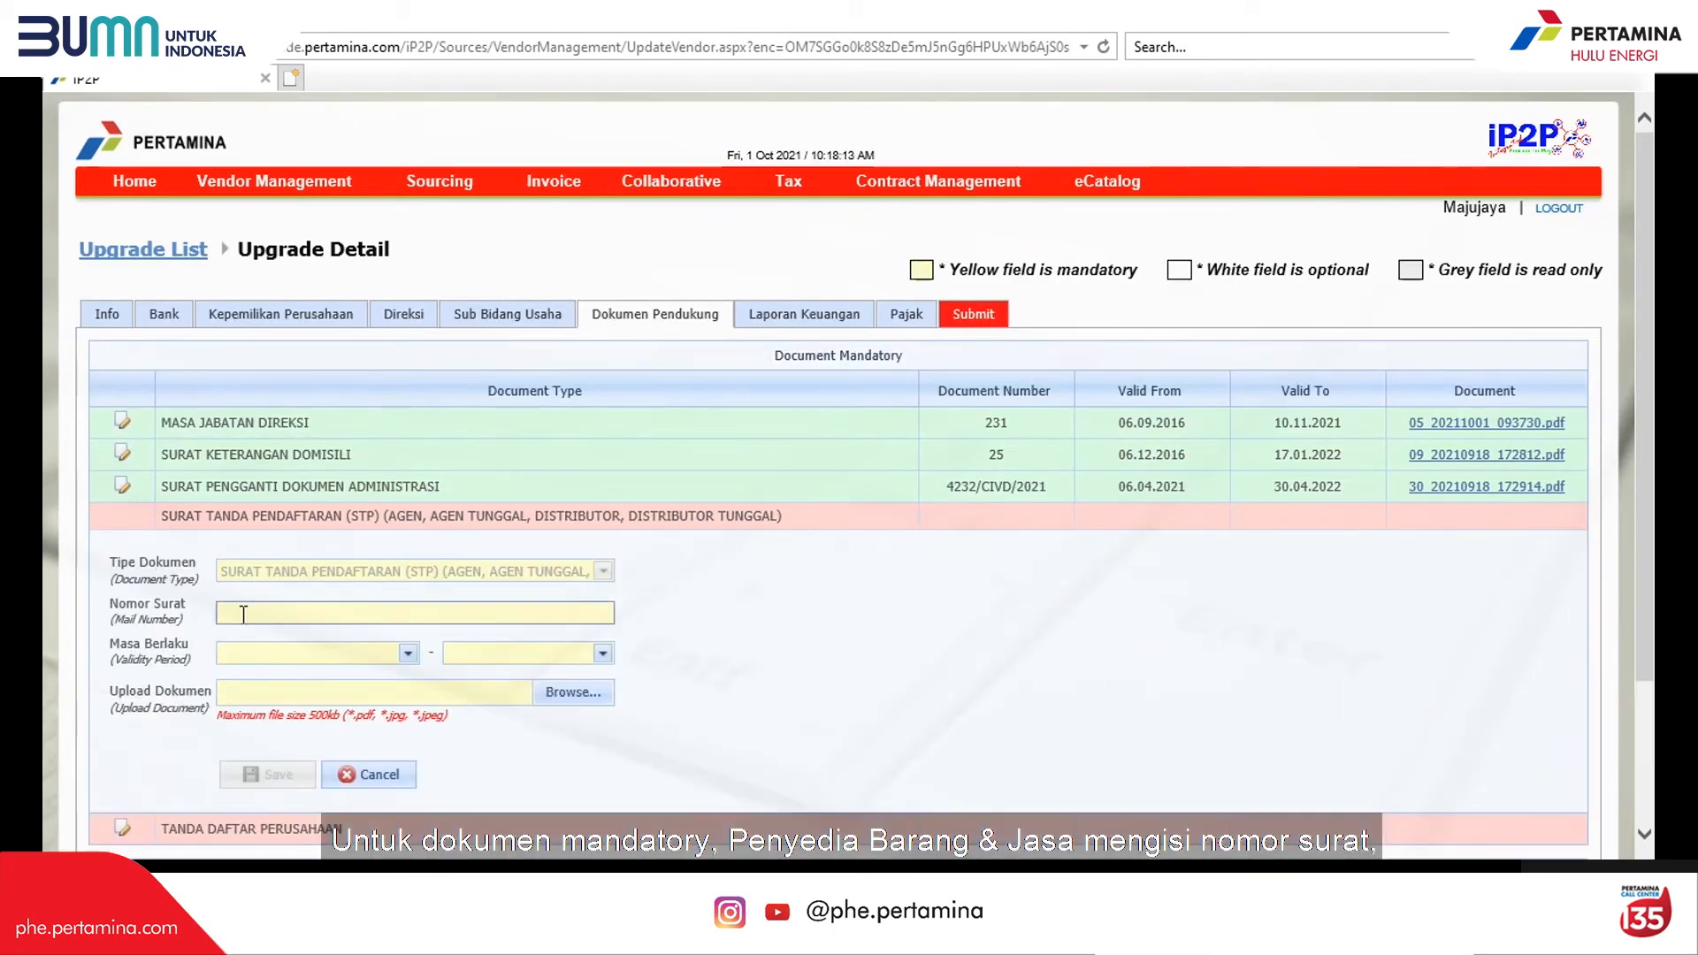
{"action": "type", "text": "714"}
{"action": "left_click", "coordinate": [407, 652]}
{"action": "left_click", "coordinate": [258, 380]}
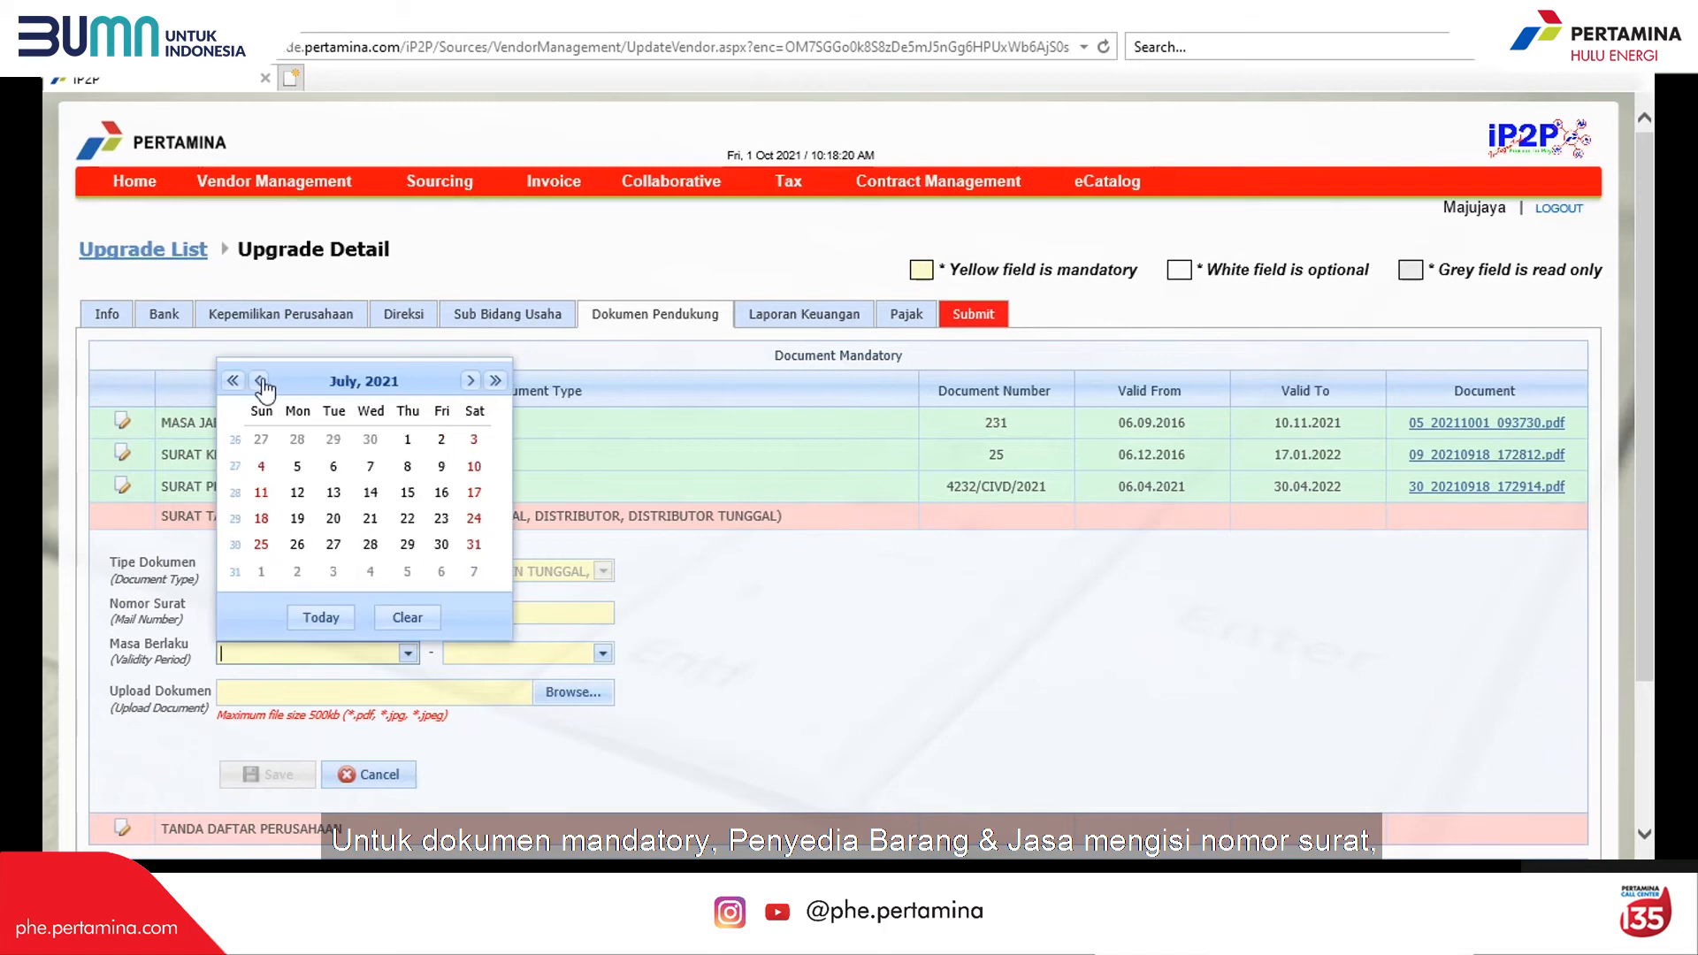
{"action": "left_click", "coordinate": [258, 380]}
{"action": "left_click", "coordinate": [299, 469]}
Step: Set the STP validity end date to 07.02.2022 and save it with its file
{"action": "left_click", "coordinate": [602, 653]}
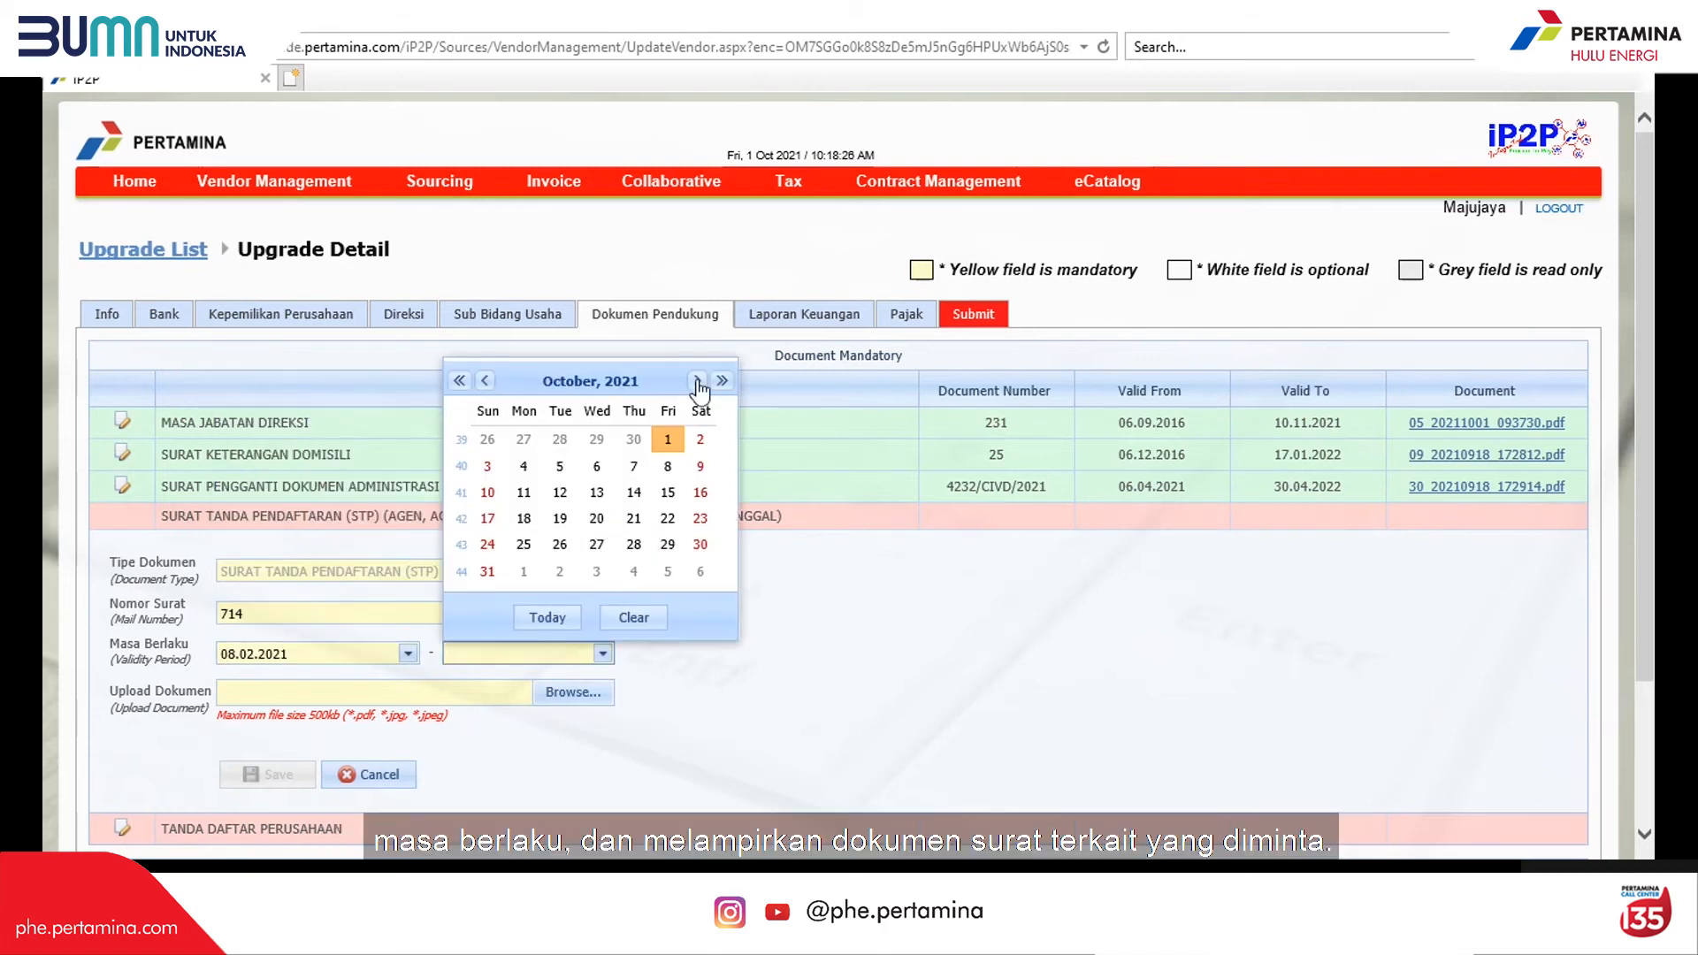
{"action": "left_click", "coordinate": [697, 381]}
{"action": "left_click", "coordinate": [696, 381]}
{"action": "left_click", "coordinate": [697, 381]}
{"action": "double_click", "coordinate": [697, 382]}
{"action": "left_click", "coordinate": [485, 382]}
{"action": "left_click", "coordinate": [523, 466]}
{"action": "left_click", "coordinate": [545, 694]}
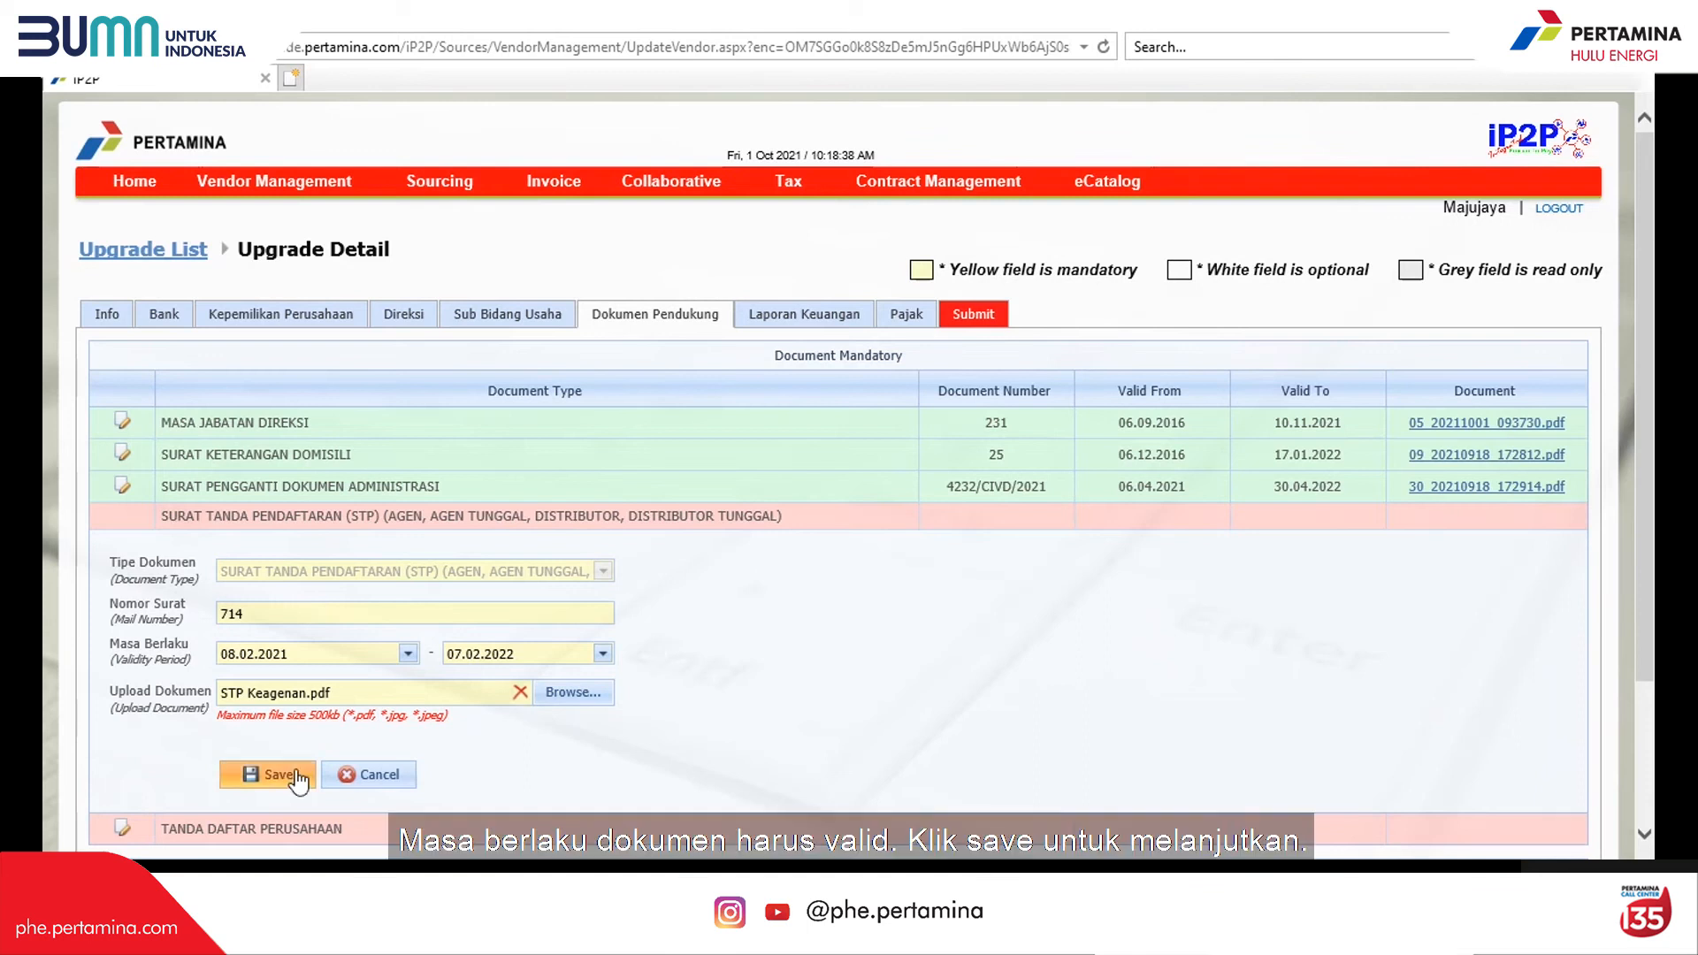
{"action": "left_click", "coordinate": [266, 775]}
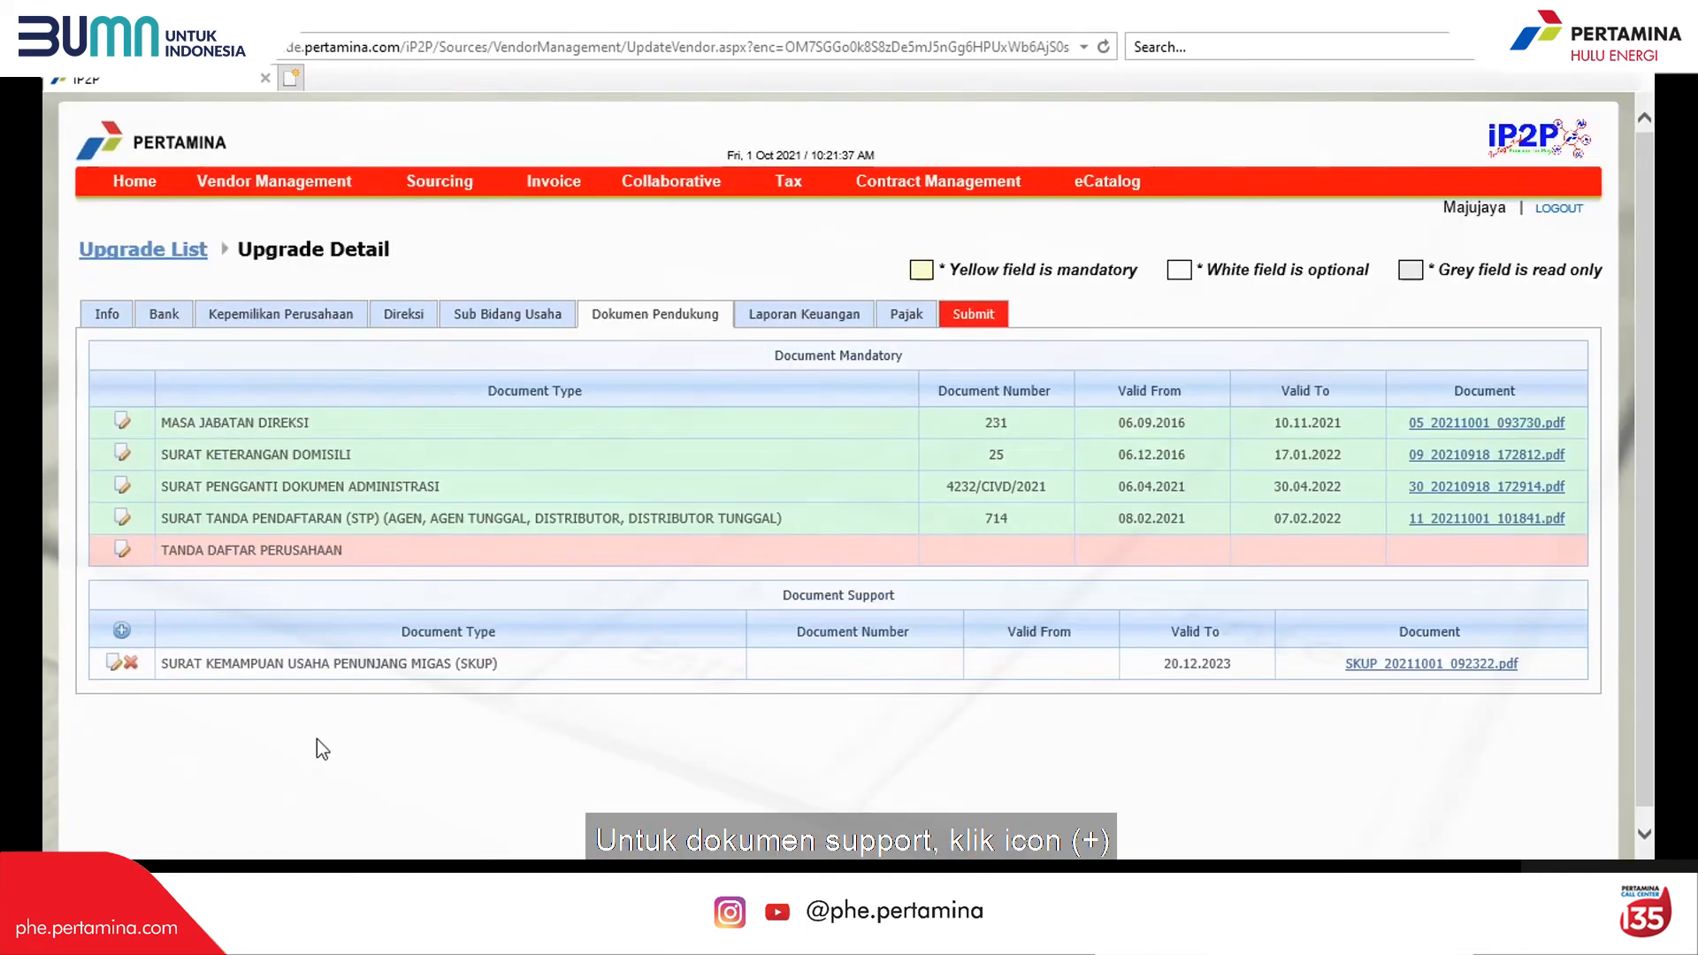
Step: Add a SURAT IJIN USAHA PERDAGANGAN (SIUP) support document with letter number 539
{"action": "left_click", "coordinate": [122, 631]}
{"action": "left_click", "coordinate": [602, 689]}
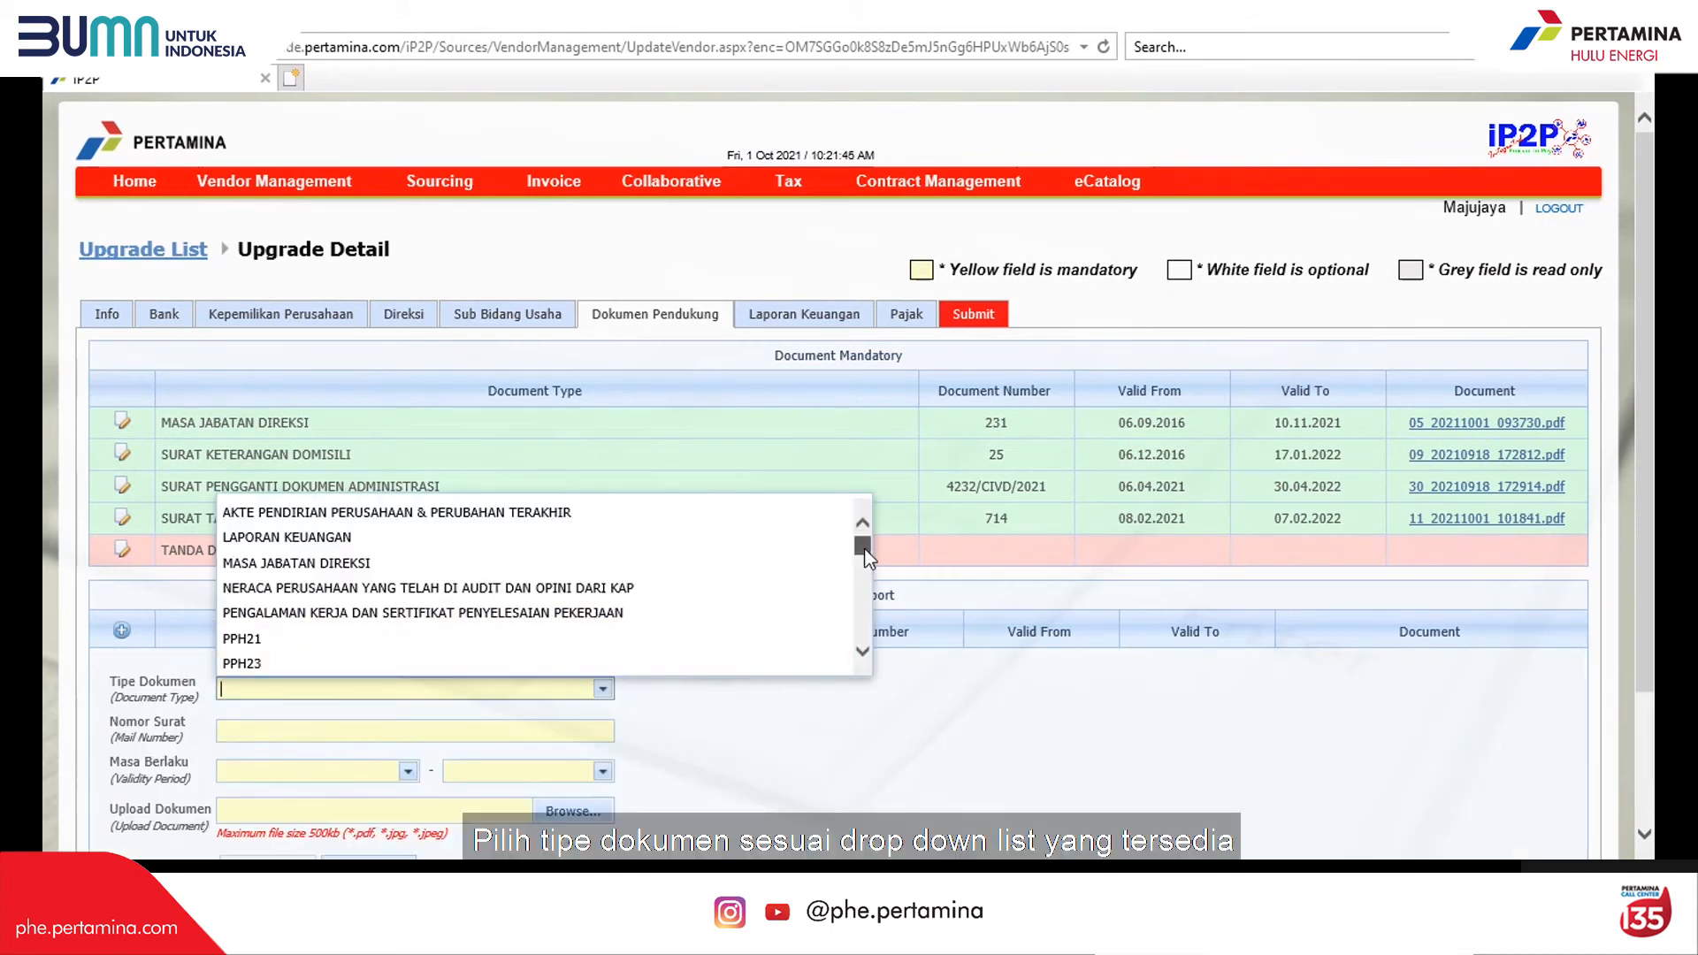
{"action": "left_click_drag", "start_coordinate": [865, 547], "coordinate": [874, 626]}
{"action": "left_click", "coordinate": [548, 602]}
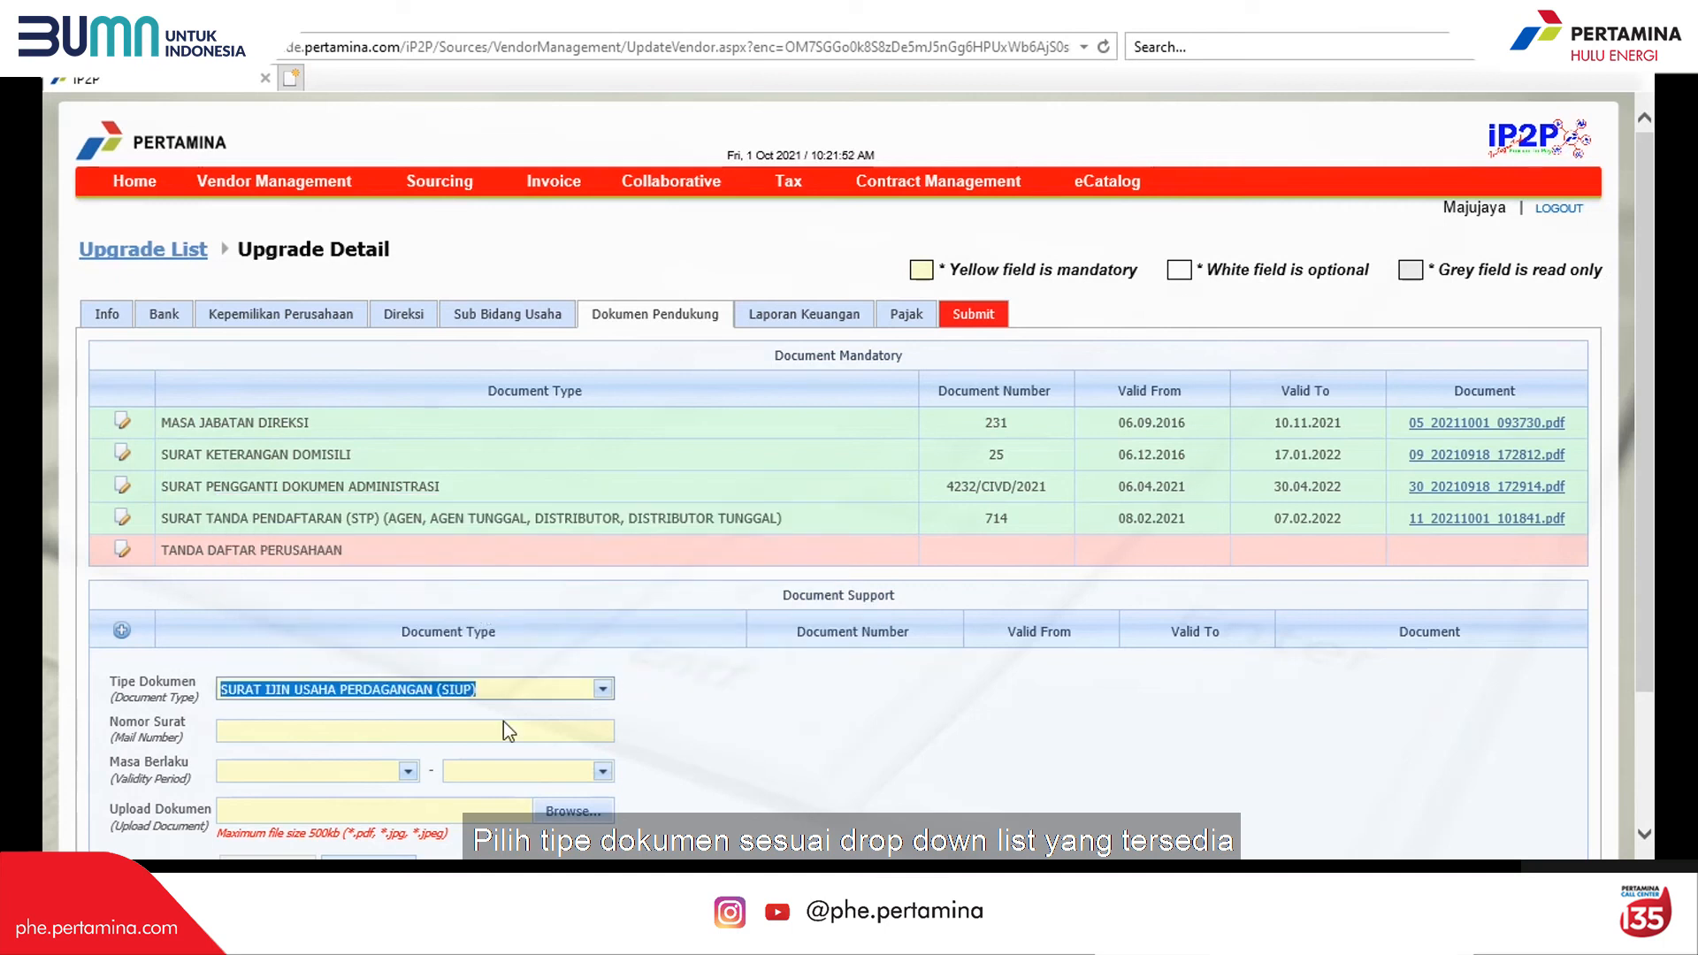
{"action": "left_click", "coordinate": [469, 732]}
{"action": "type", "text": "539"}
Step: Set the SIUP validity from 23.05.2017 to 22.05.2022 and save the document
{"action": "left_click", "coordinate": [408, 772]}
{"action": "left_click", "coordinate": [334, 639]}
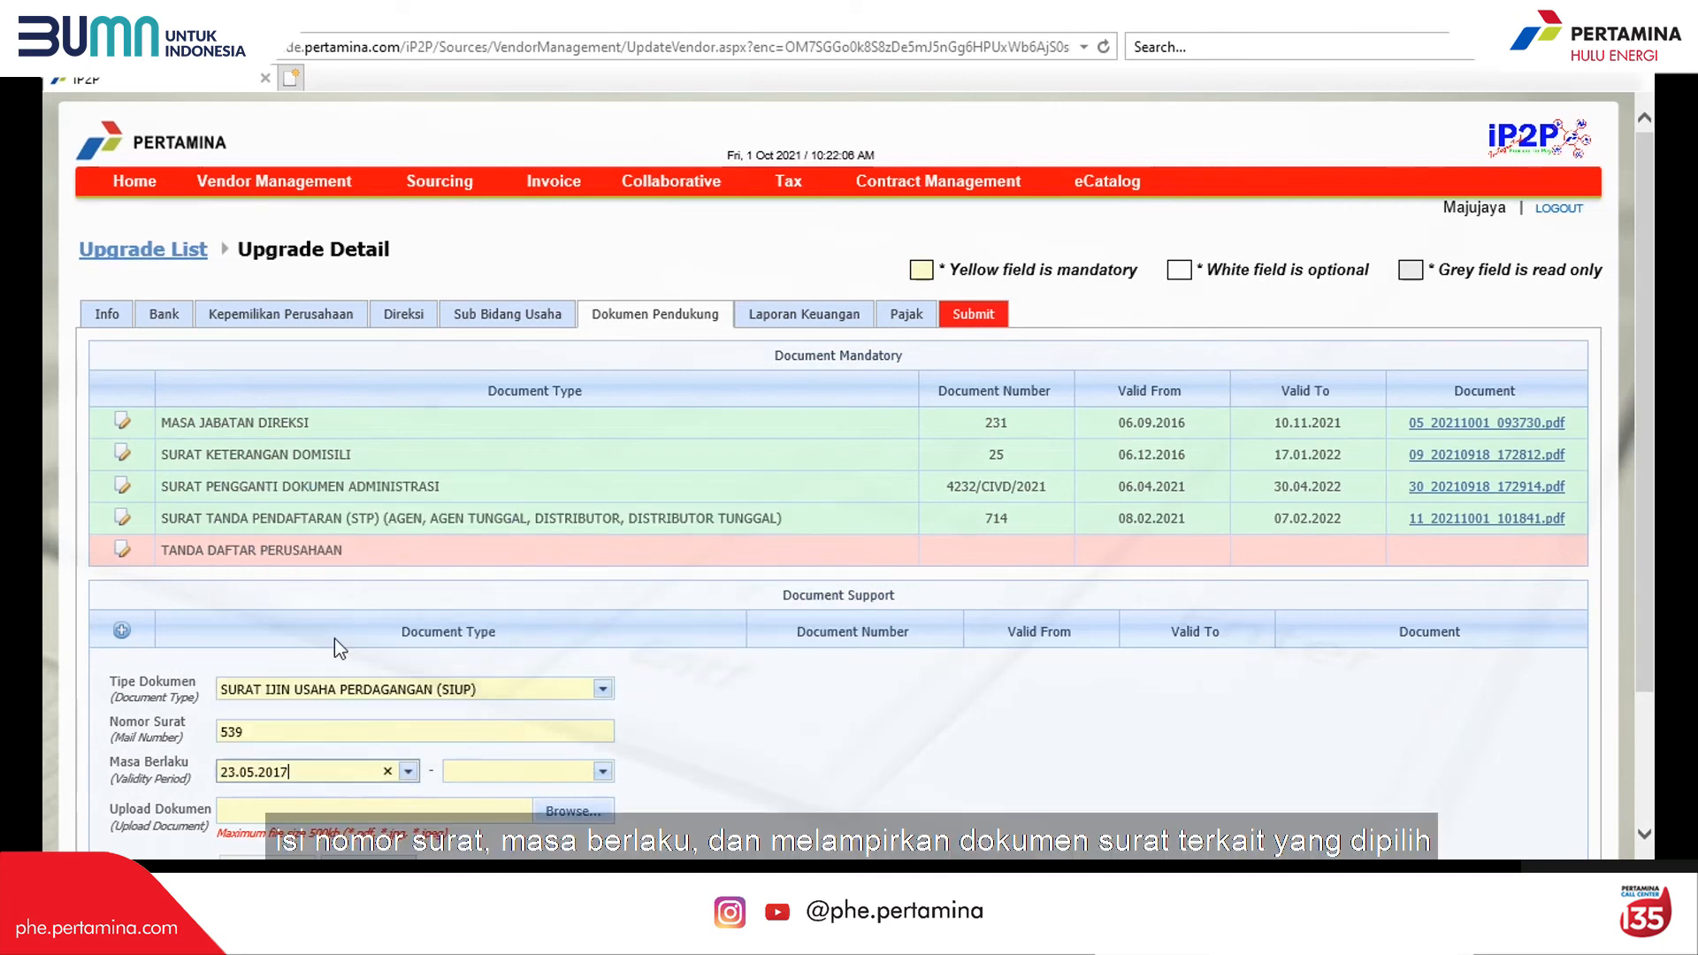
{"action": "left_click", "coordinate": [523, 773]}
{"action": "left_click", "coordinate": [602, 772]}
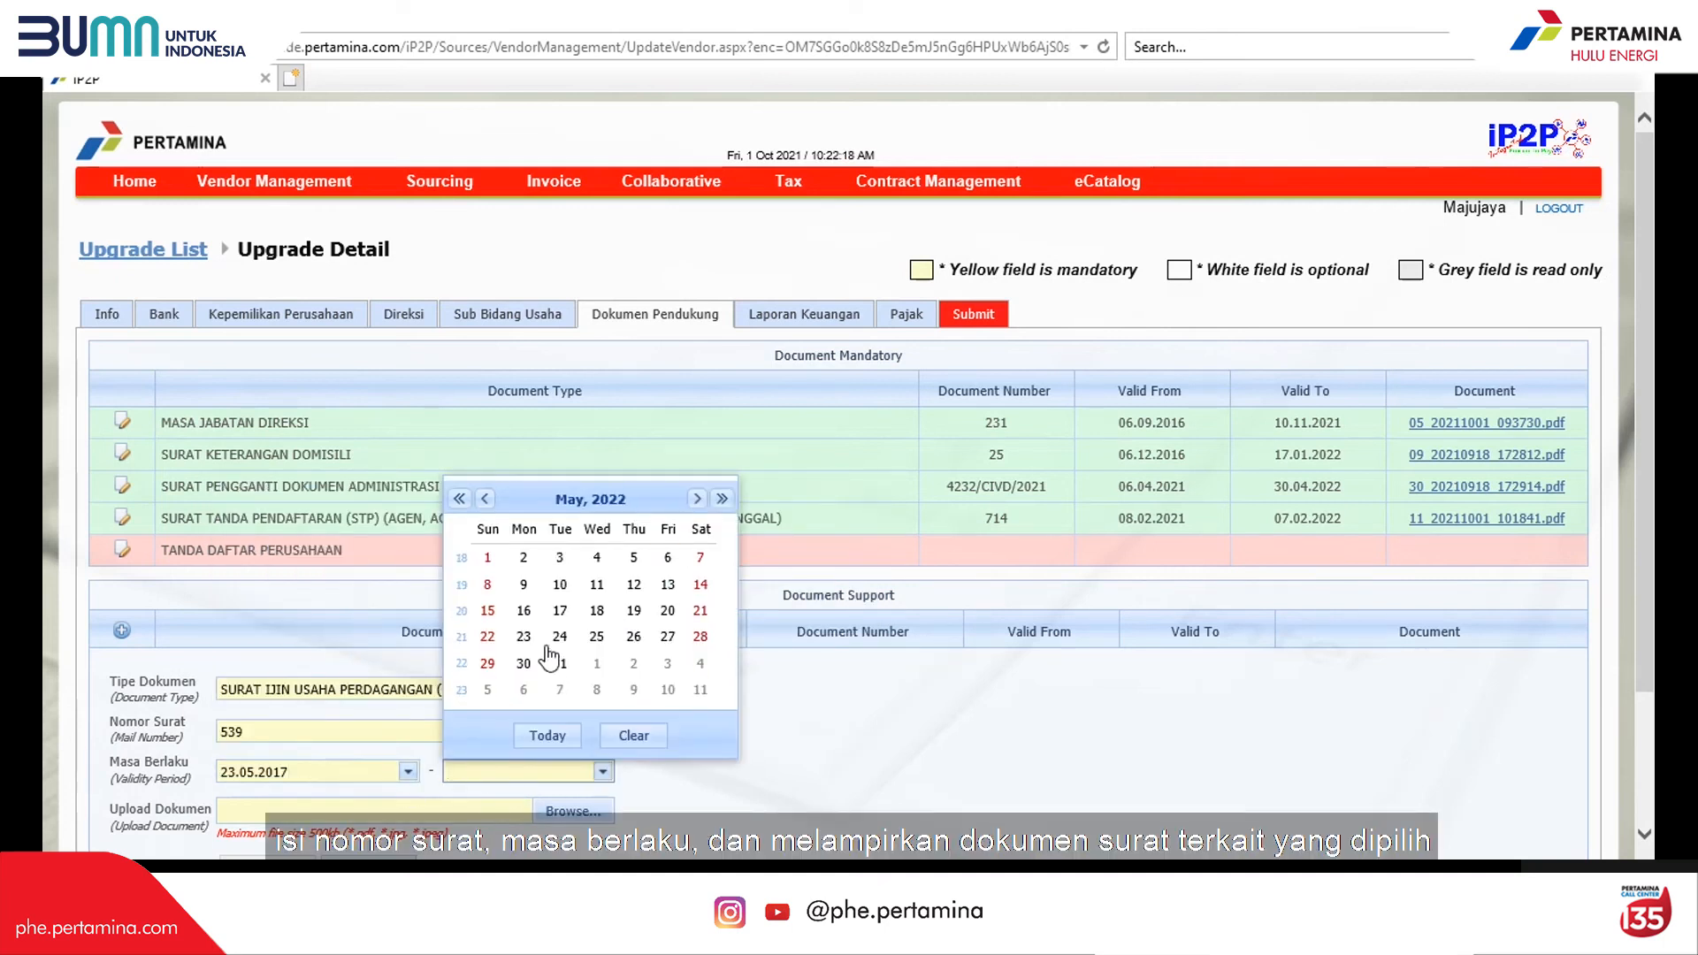
{"action": "left_click", "coordinate": [488, 637]}
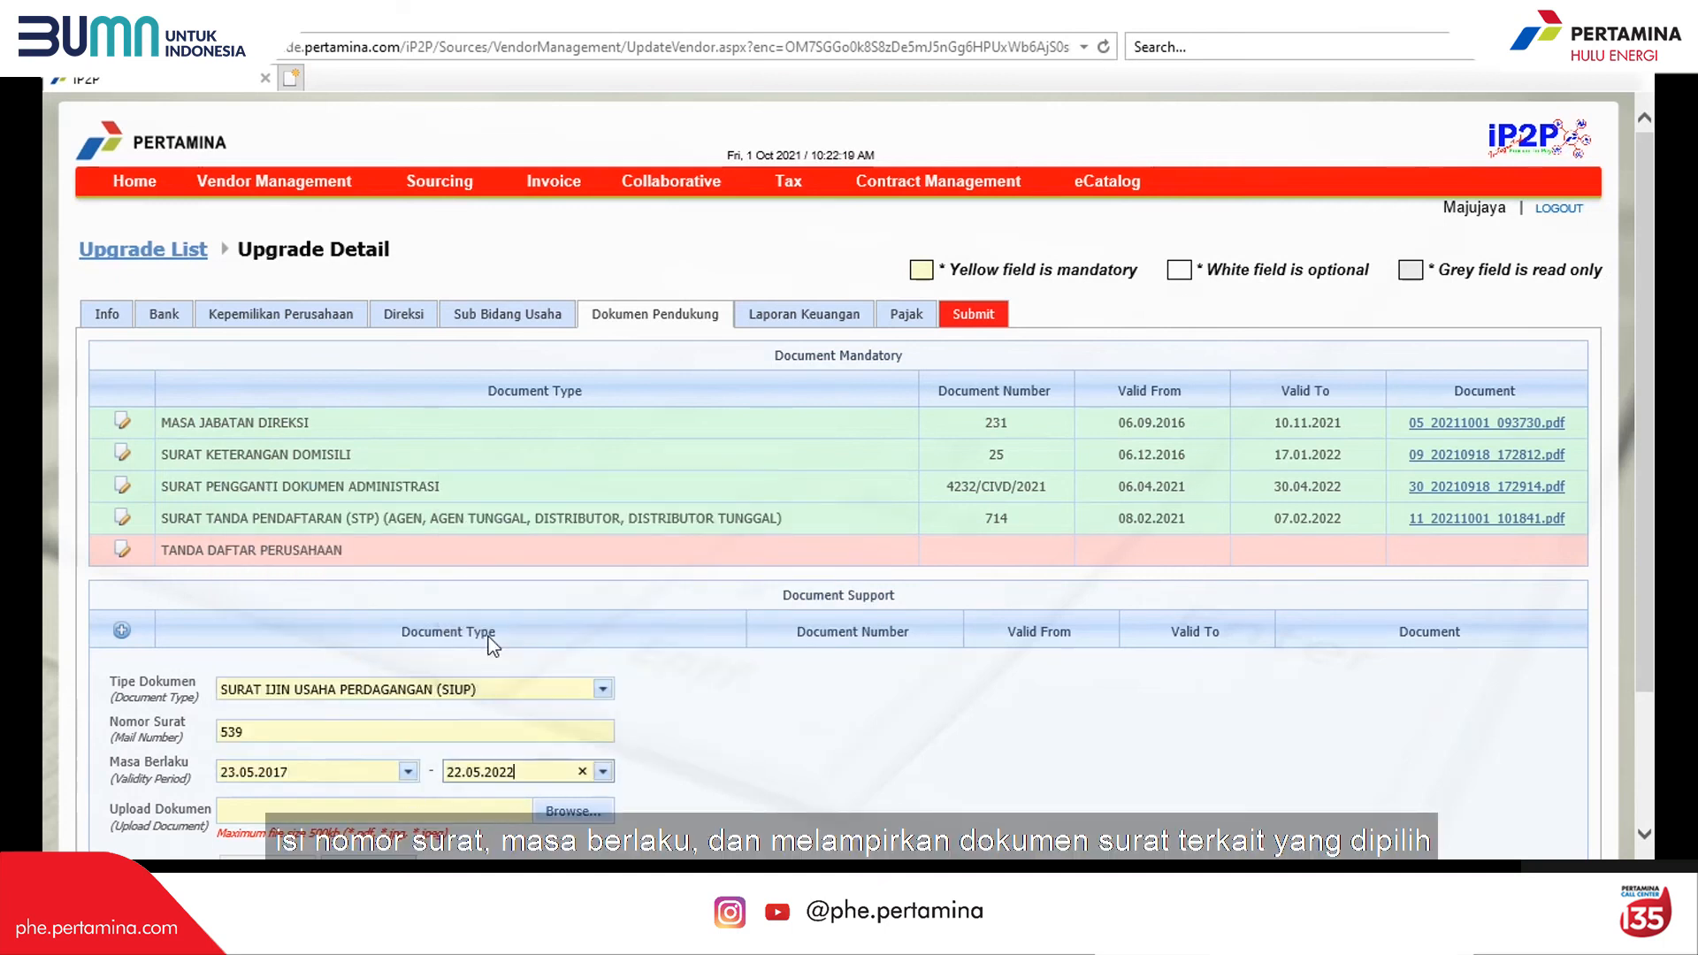
{"action": "scroll", "coordinate": [488, 636], "scroll_direction": "down", "scroll_amount": 2}
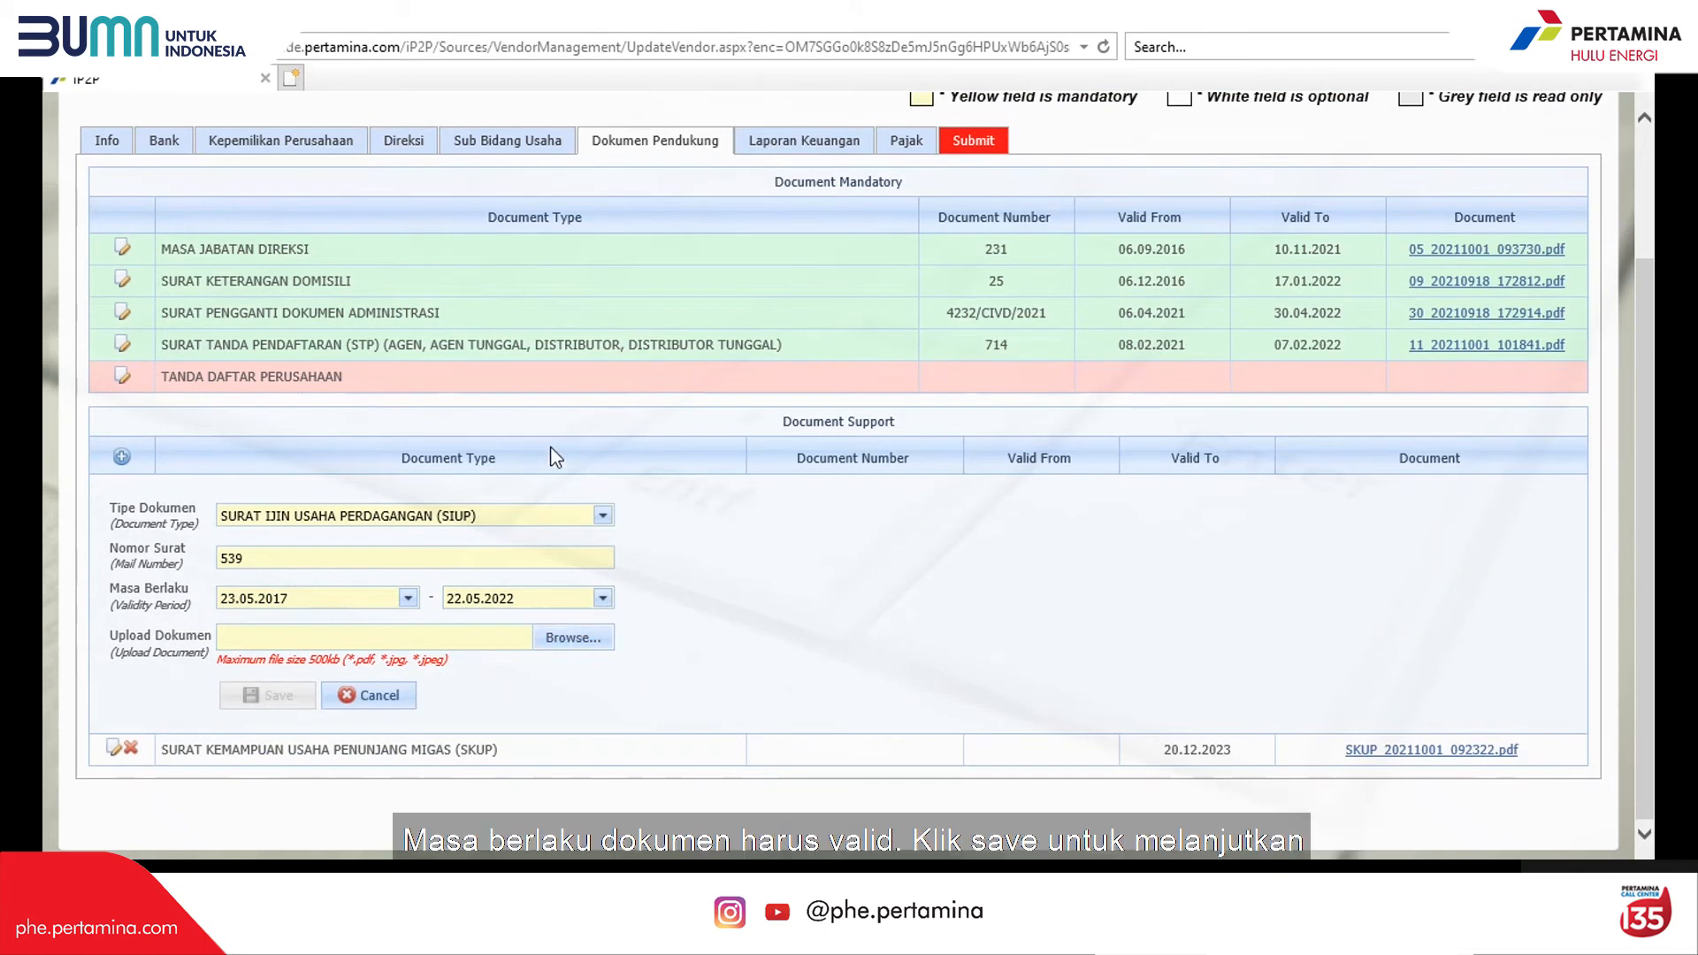
{"action": "scroll", "coordinate": [555, 639], "scroll_direction": "up", "scroll_amount": 2}
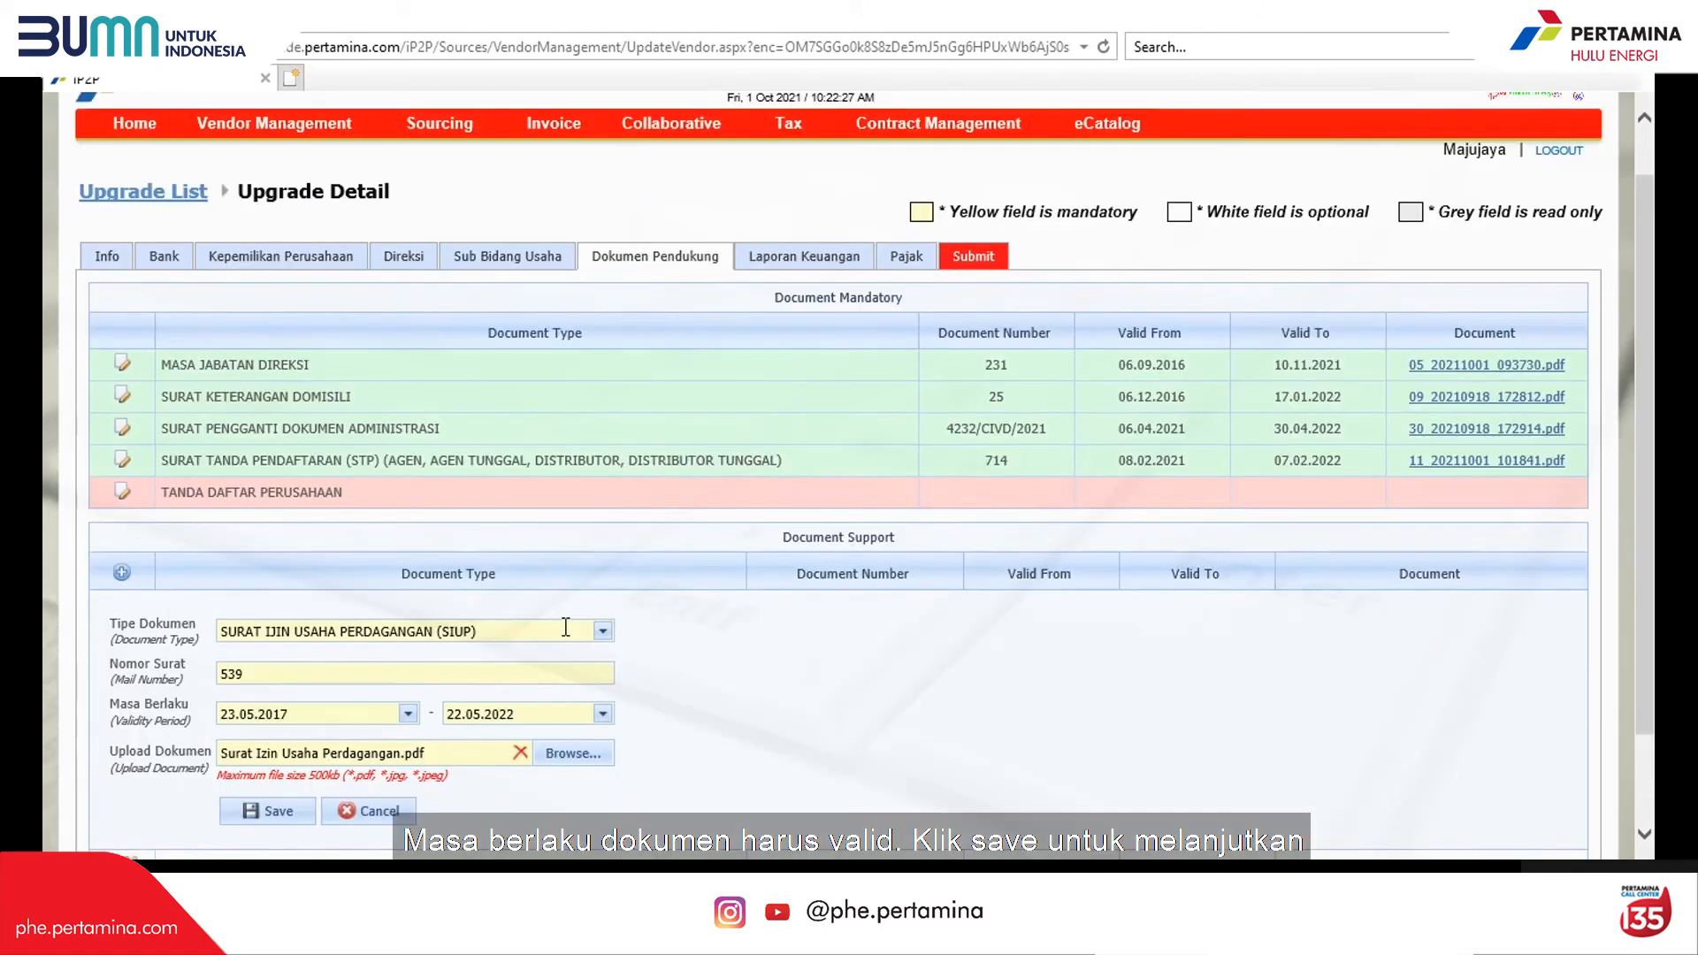
{"action": "scroll", "coordinate": [575, 632], "scroll_direction": "down", "scroll_amount": 2}
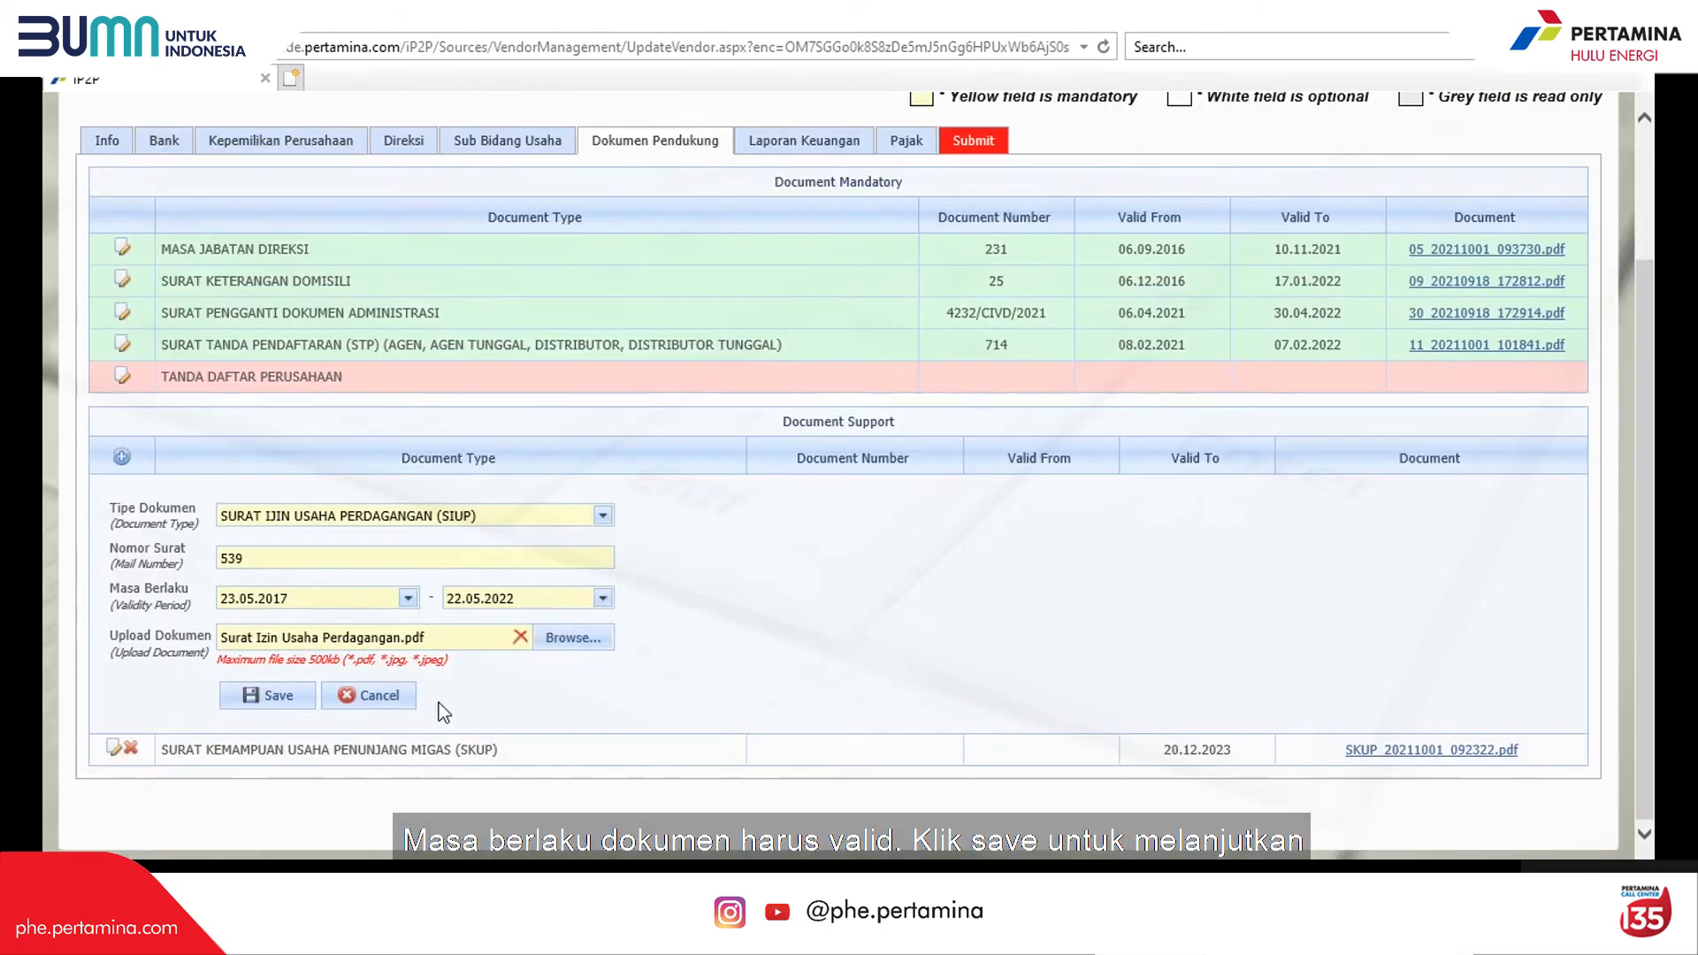
{"action": "left_click", "coordinate": [280, 697]}
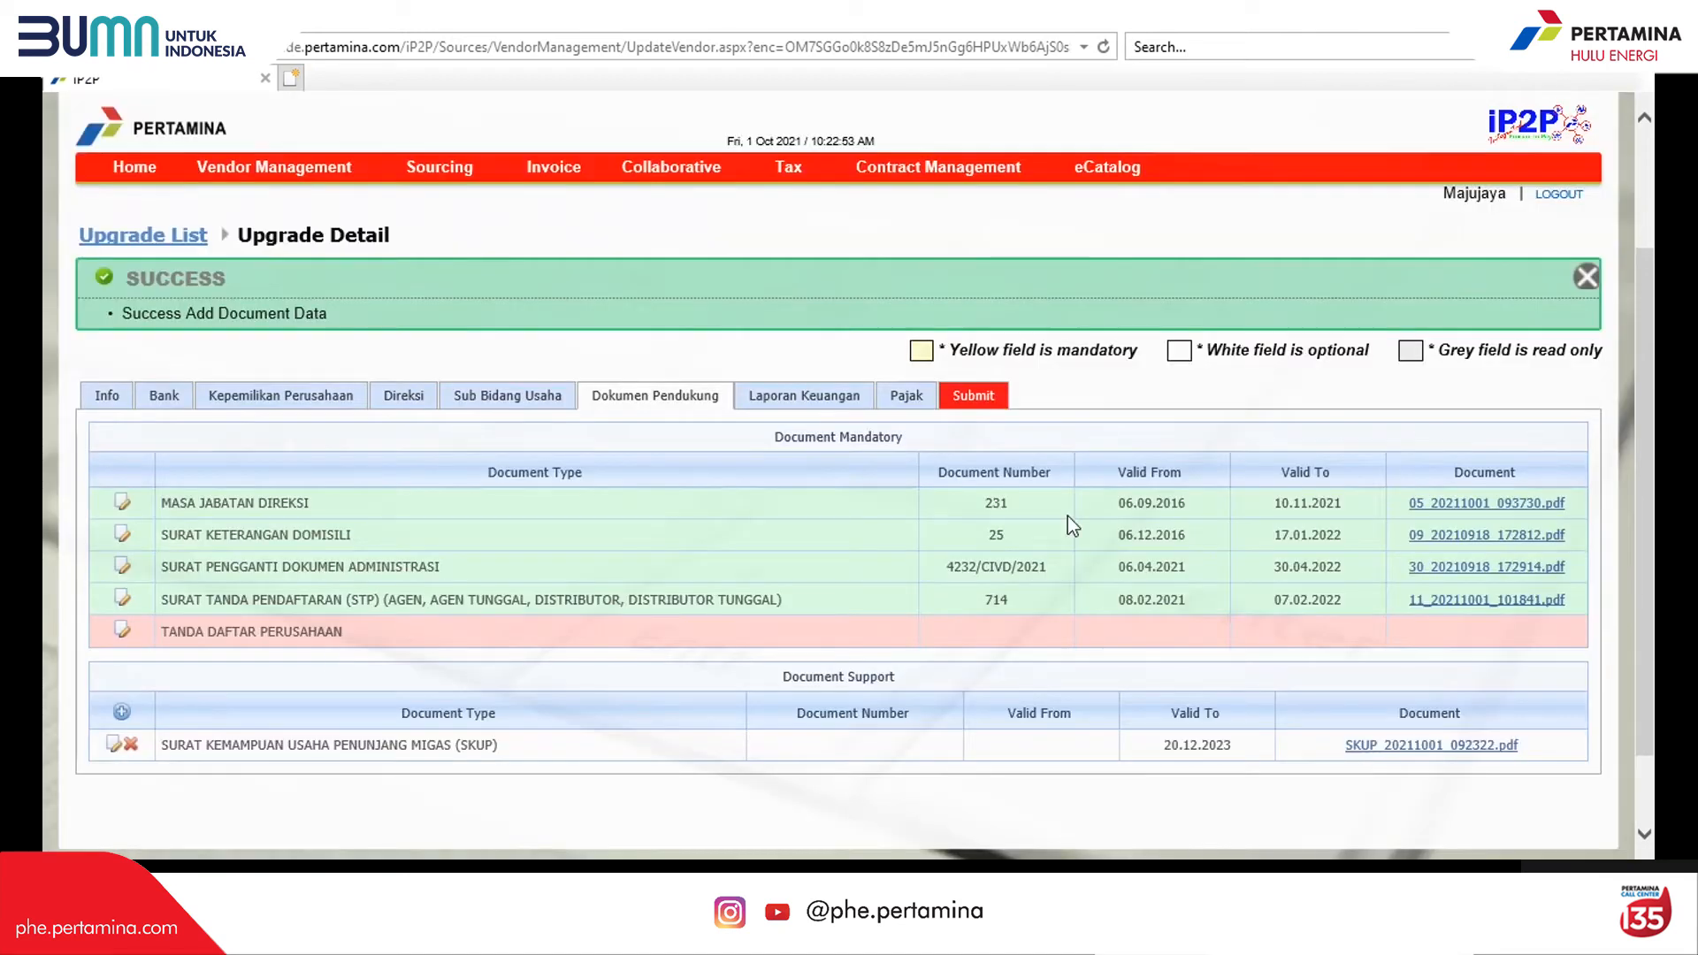
Step: Start a new financial report for fiscal year 2020, month December
{"action": "left_click", "coordinate": [789, 396]}
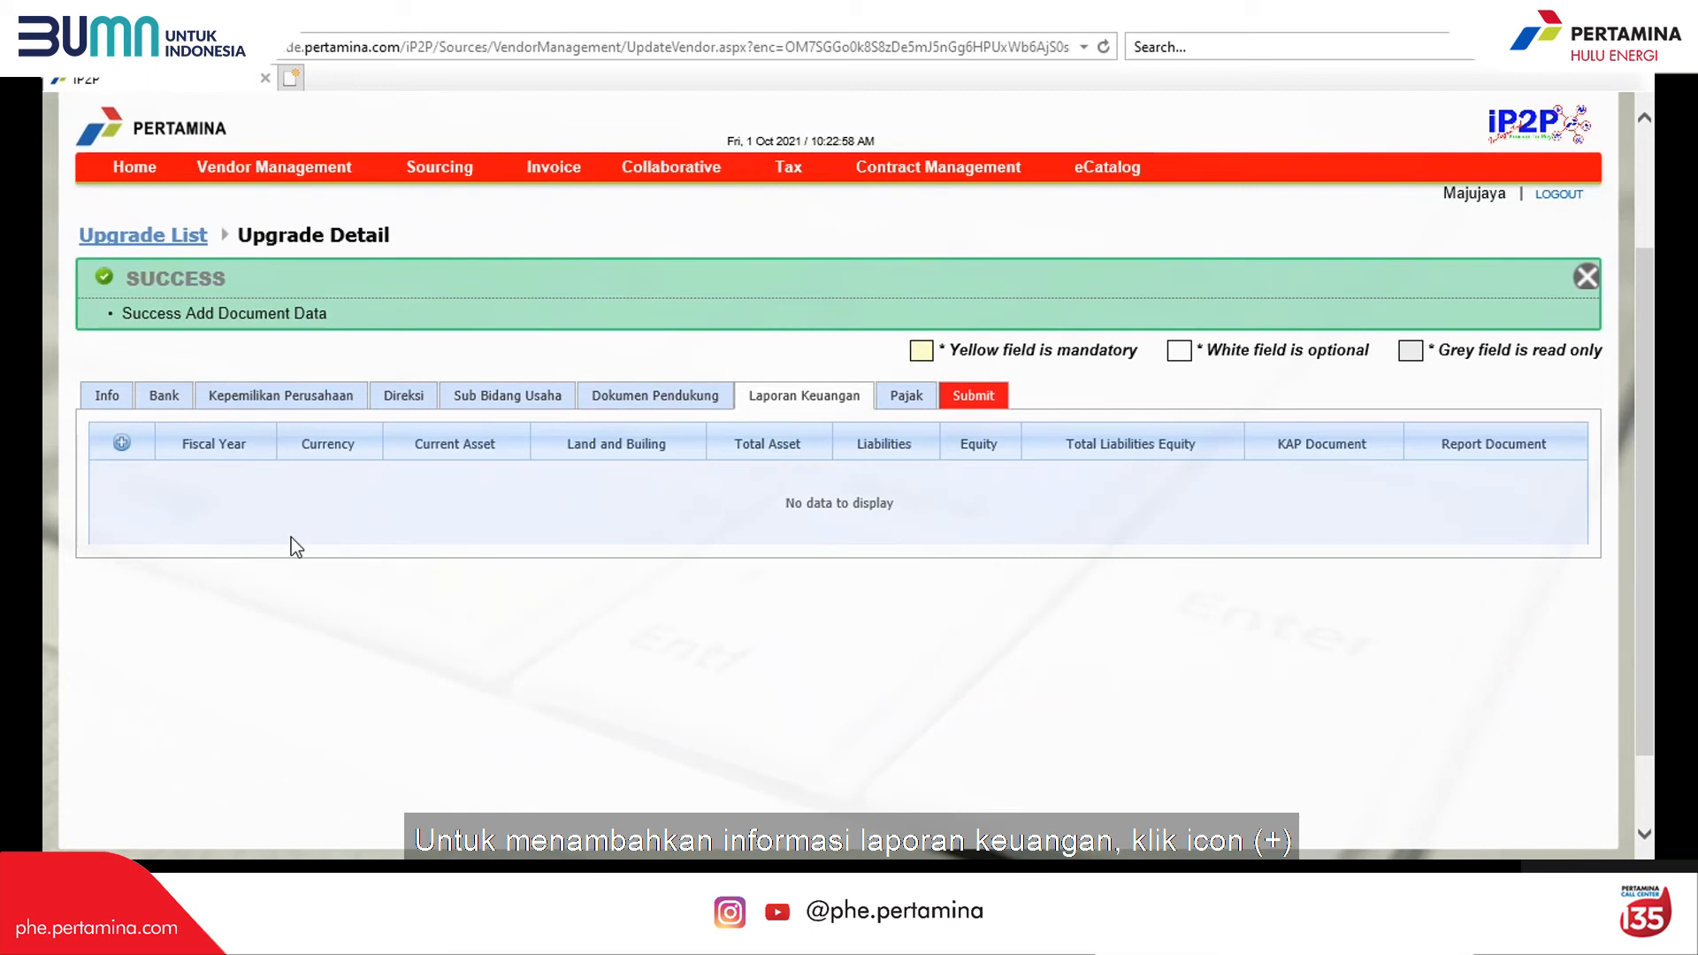
{"action": "left_click", "coordinate": [121, 445]}
{"action": "left_click", "coordinate": [303, 510]}
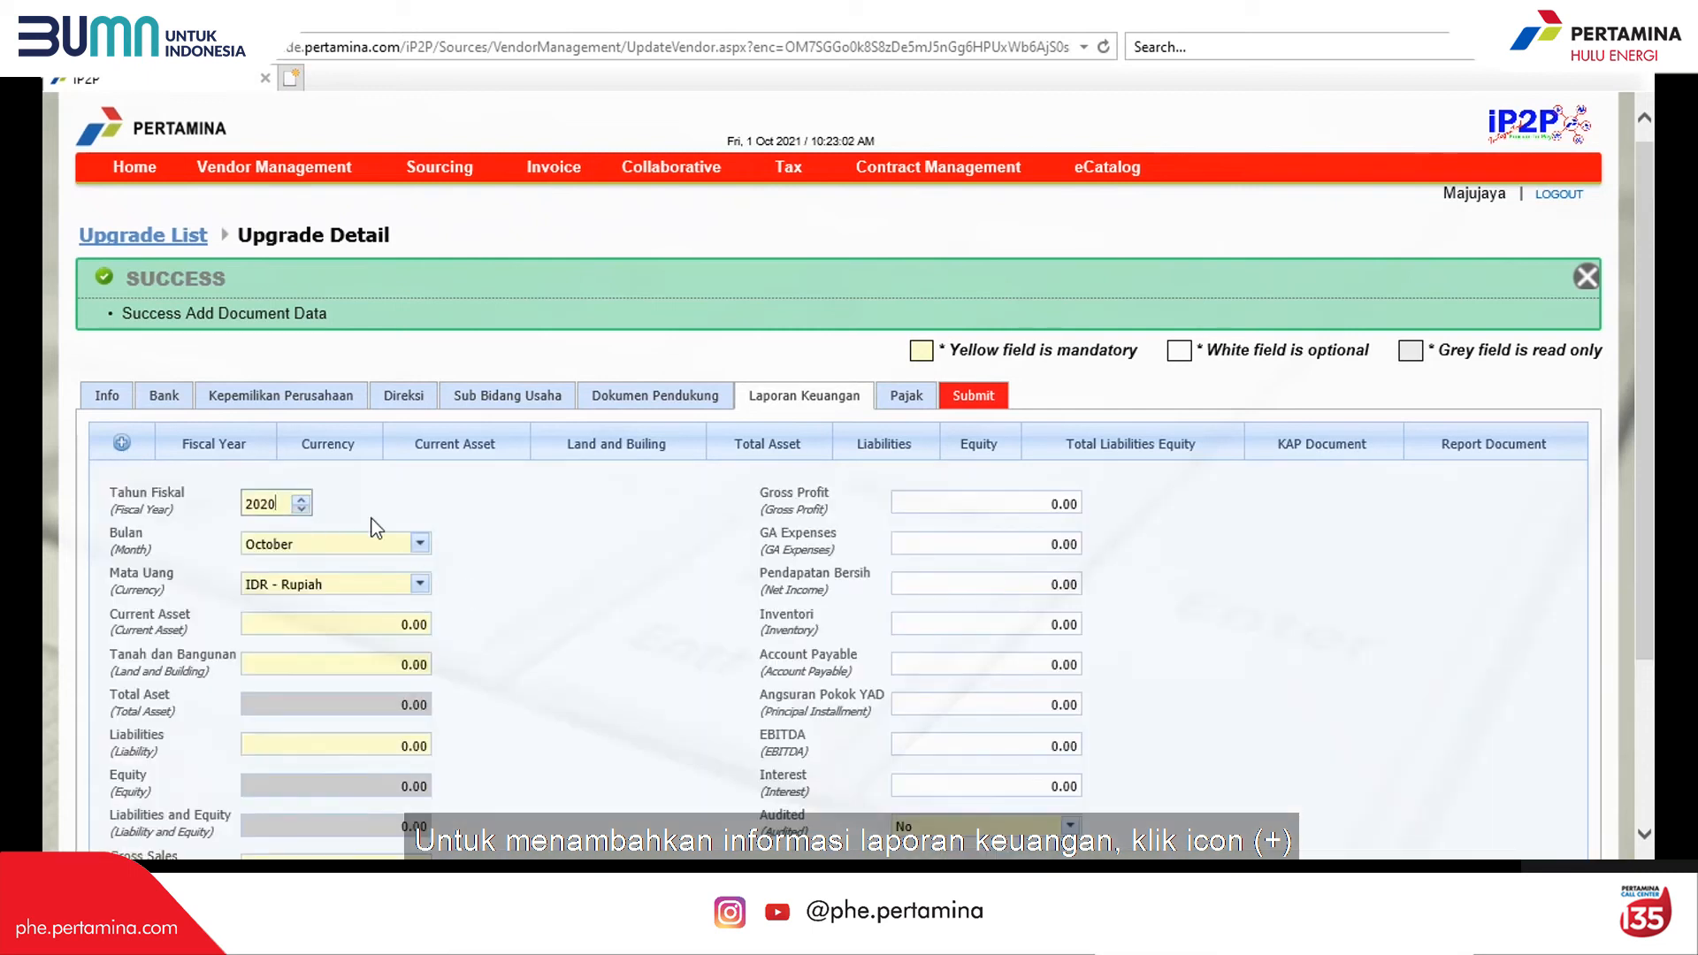
{"action": "left_click", "coordinate": [420, 543]}
{"action": "left_click", "coordinate": [305, 736]}
{"action": "scroll", "coordinate": [523, 652], "scroll_direction": "down", "scroll_amount": 3}
{"action": "left_click", "coordinate": [181, 534]}
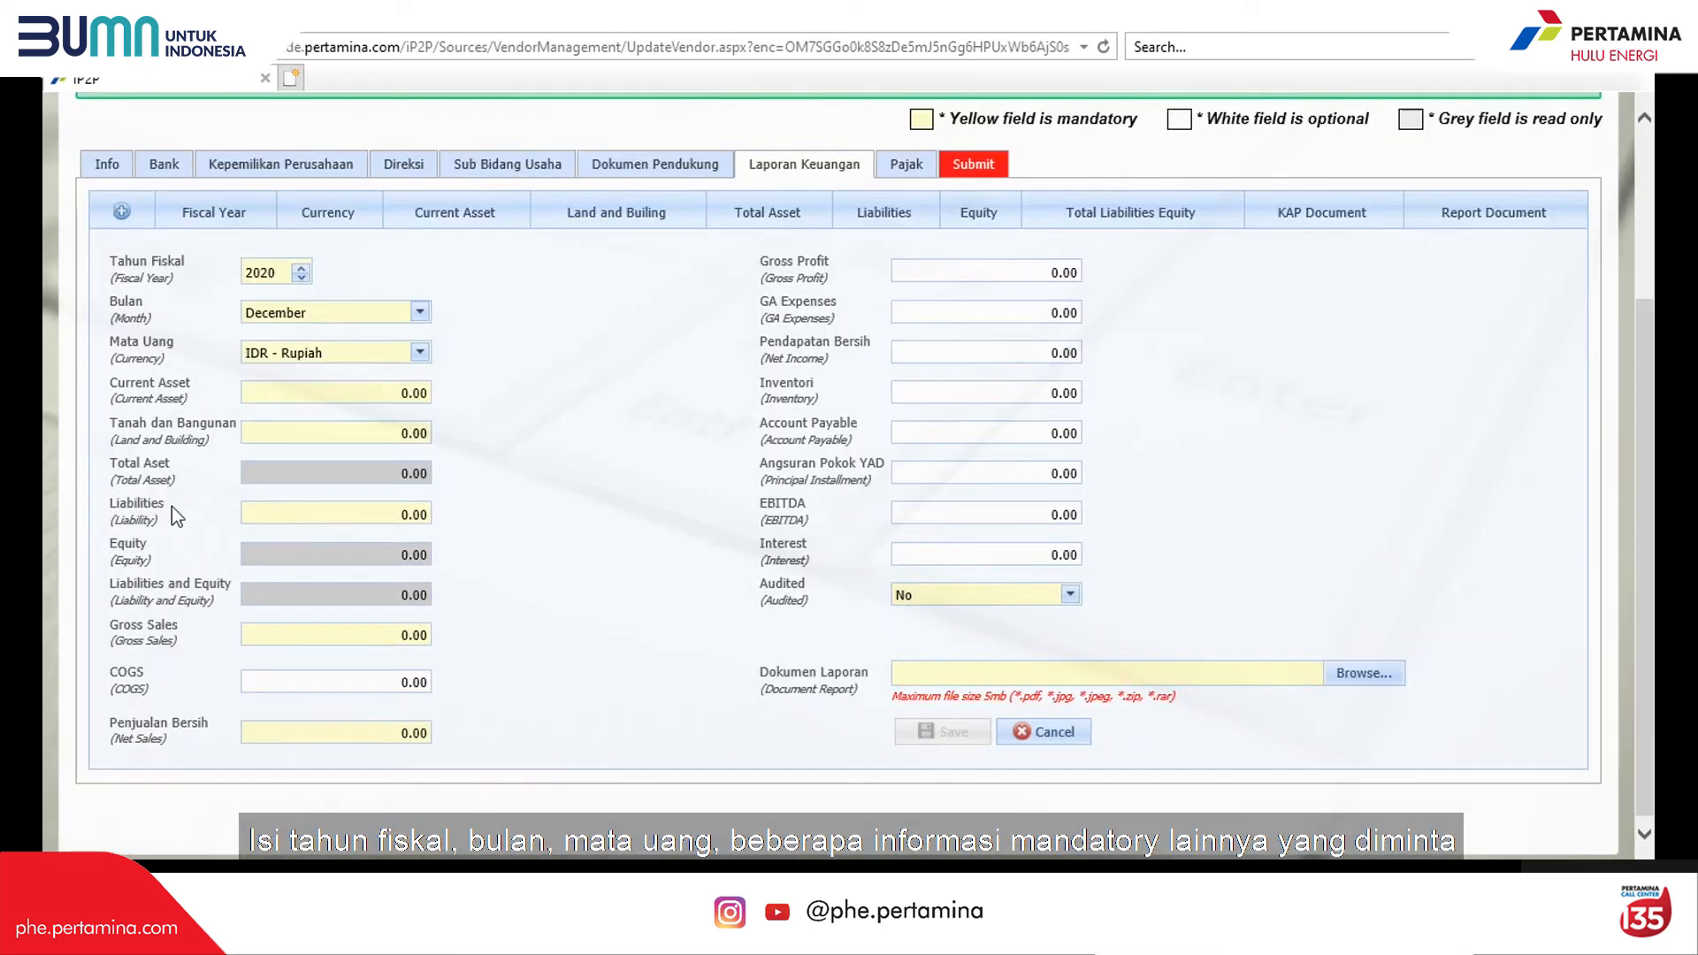
Step: Enter current assets 100,000,000, land and building 500,000,000, liabilities 400,000,000
{"action": "left_click", "coordinate": [366, 402]}
{"action": "type", "text": "100000000"}
{"action": "left_click", "coordinate": [386, 433]}
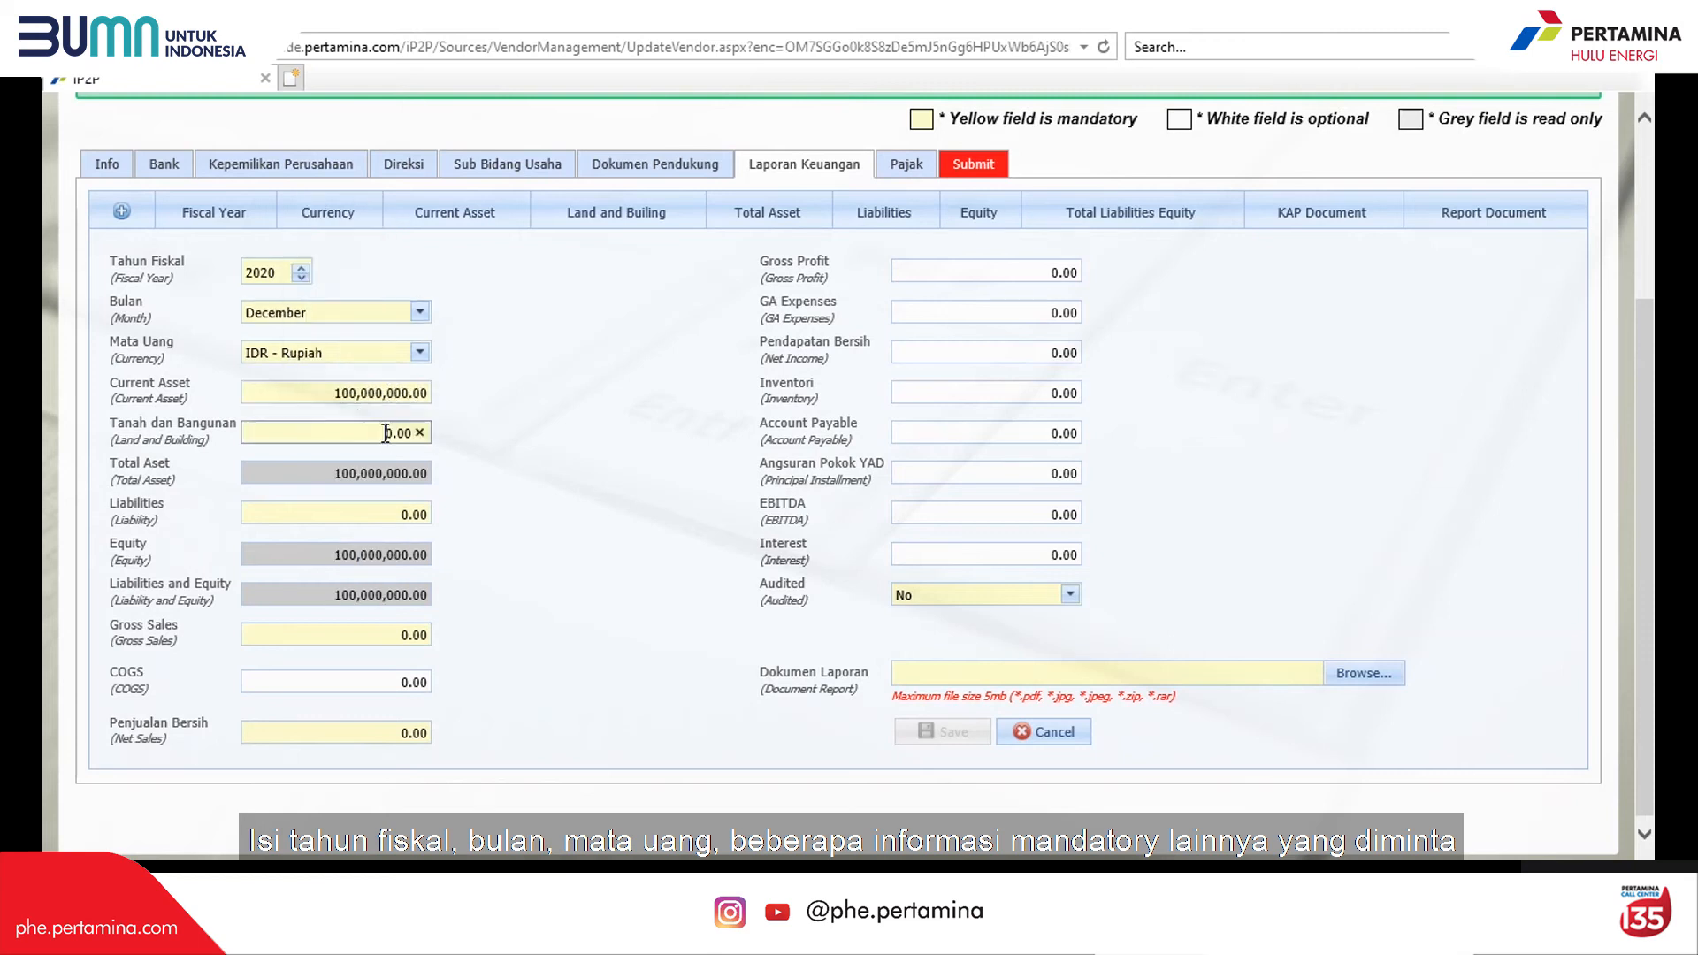
{"action": "type", "text": "500000000"}
{"action": "left_click", "coordinate": [375, 522]}
{"action": "type", "text": "400000000"}
Step: Enter gross sales 250,000,000, COGS 50,000,000, net sales 200,000,000, gross profit 175,000,000
{"action": "left_click", "coordinate": [373, 655]}
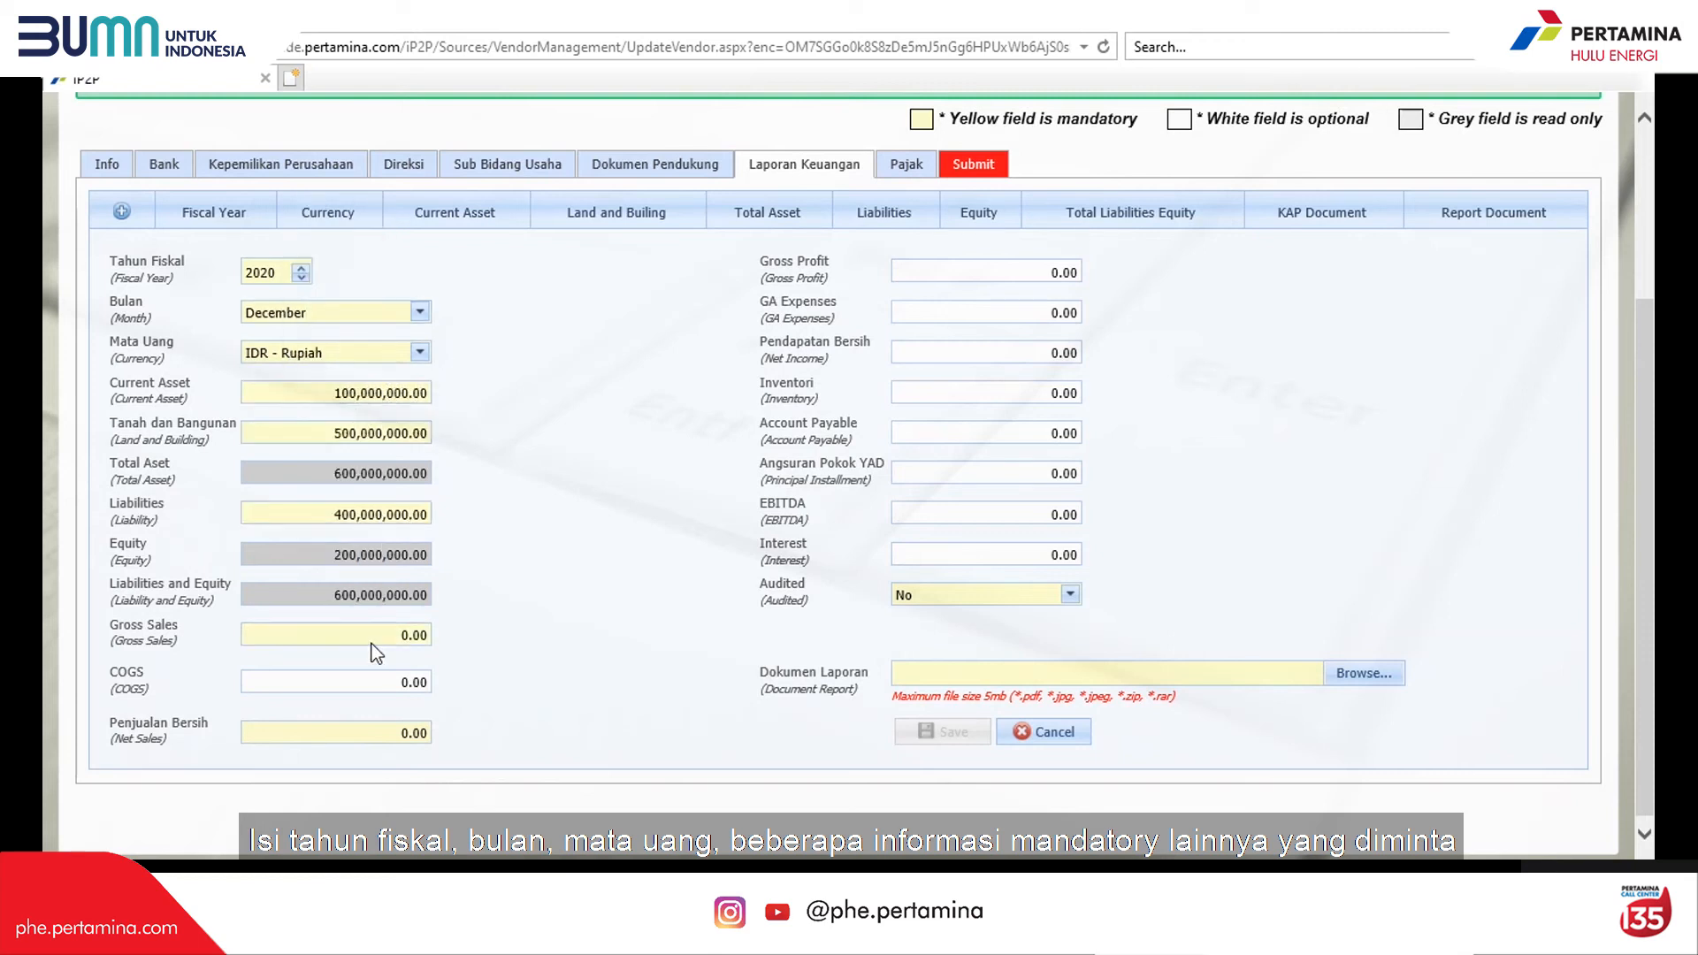
{"action": "type", "text": "250000000"}
{"action": "left_click", "coordinate": [375, 682]}
{"action": "type", "text": "50000000"}
{"action": "left_click", "coordinate": [375, 734]}
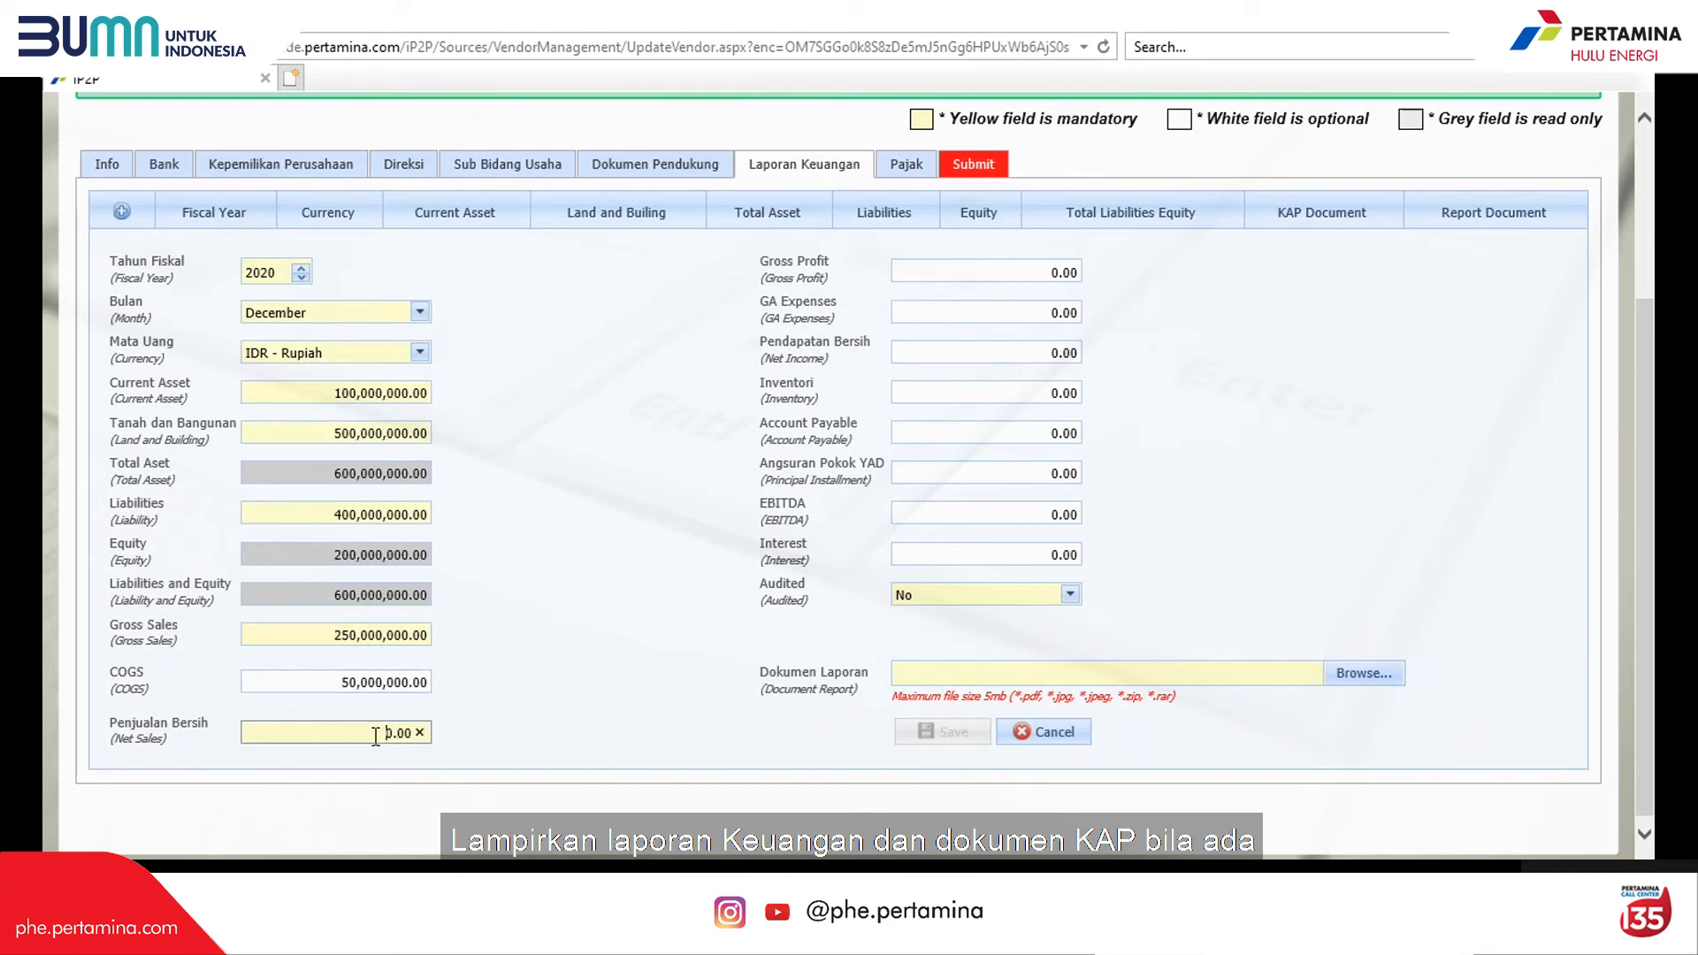
{"action": "type", "text": "200000000"}
{"action": "left_click", "coordinate": [1030, 271]}
{"action": "type", "text": "17"}
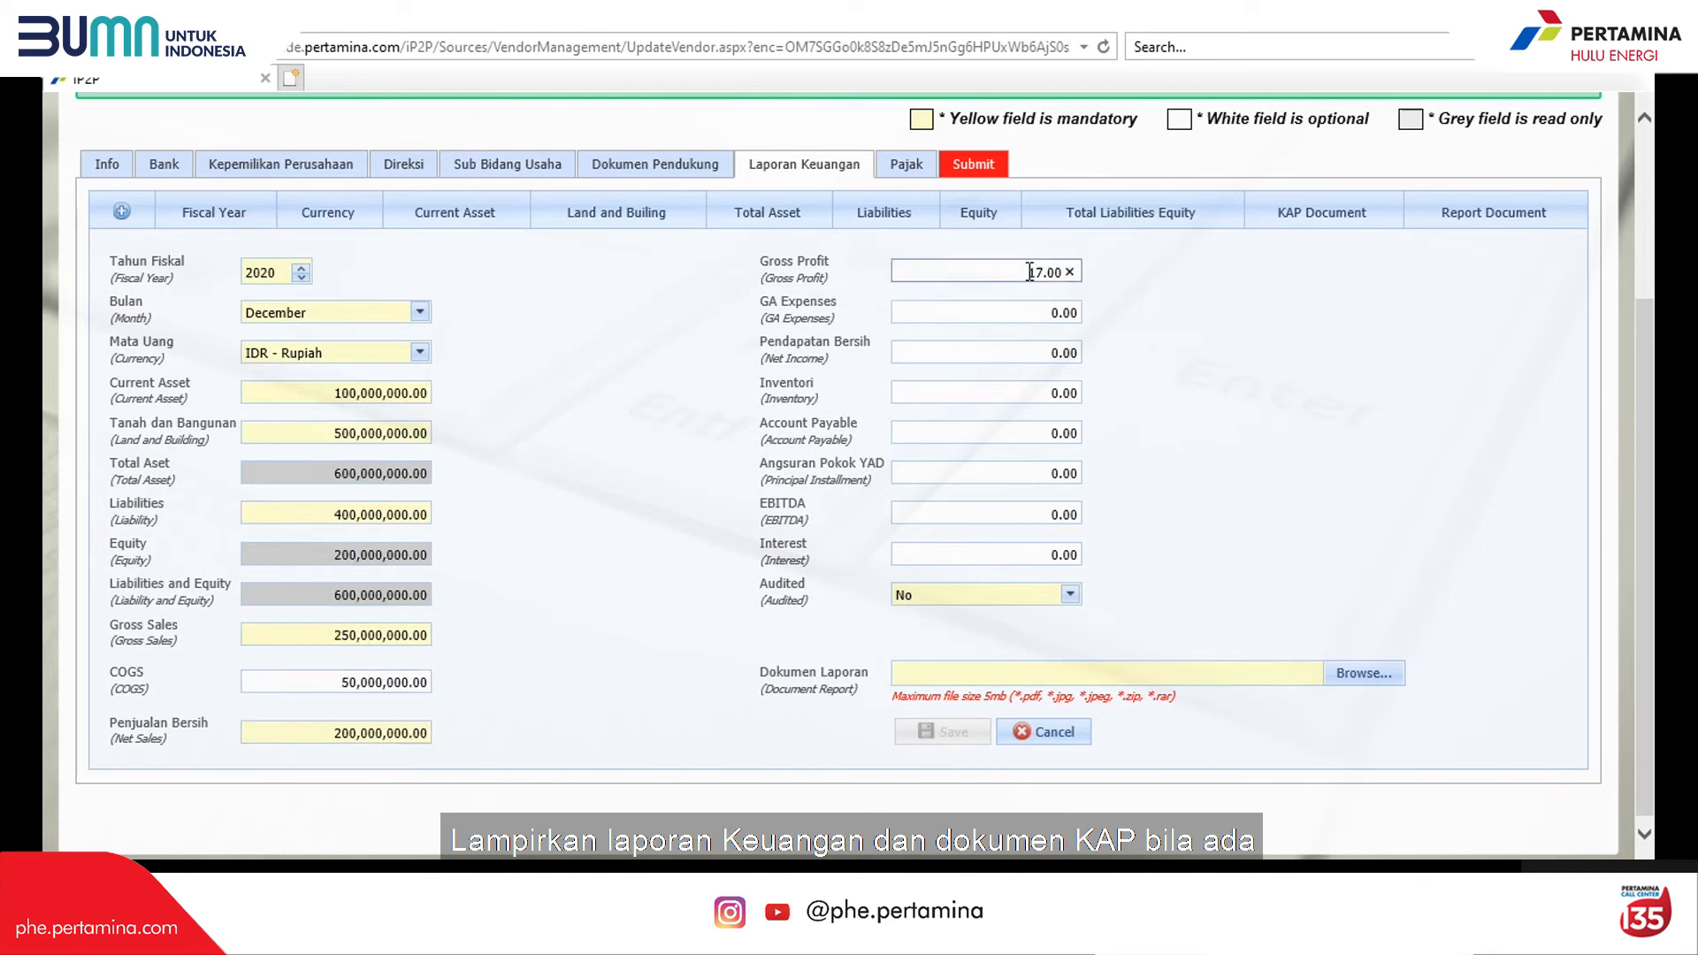